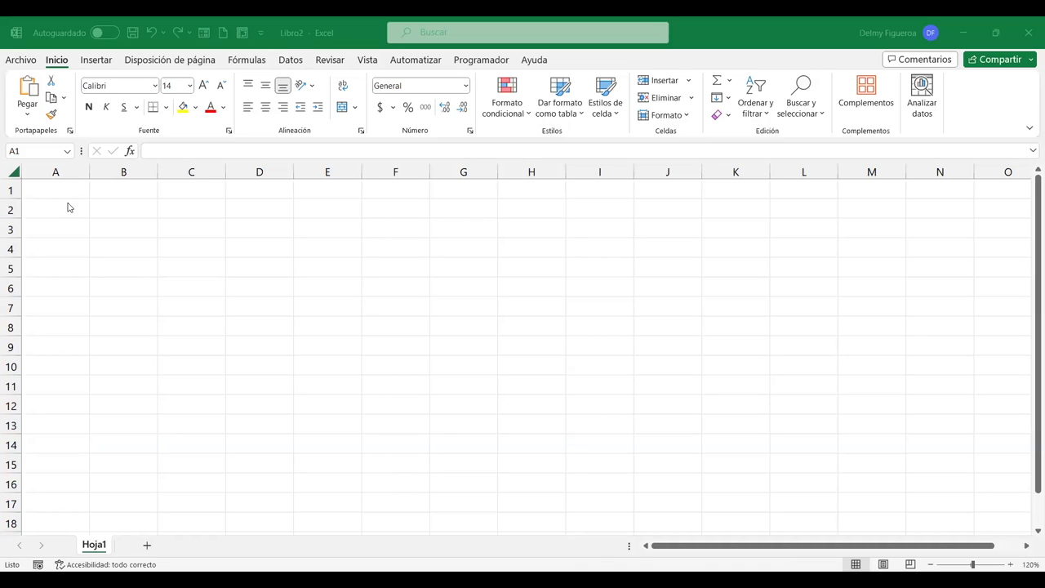
# - Enter the header VENDEDORES in cell A1 and MES 1 in cell B1
pyautogui.write('VENDEDORES')
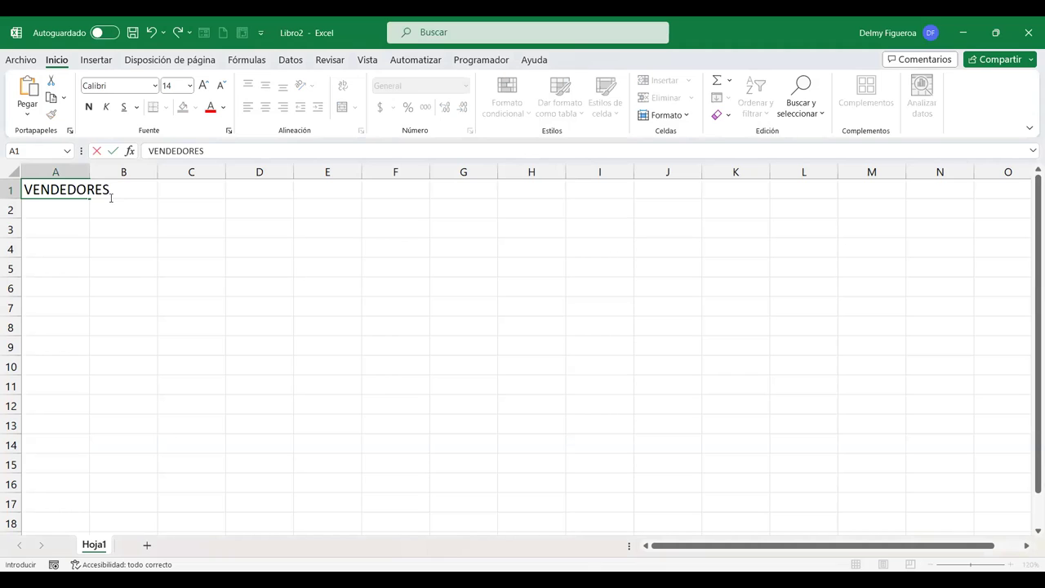
pyautogui.click(110, 197)
pyautogui.write('VENDEDOR')
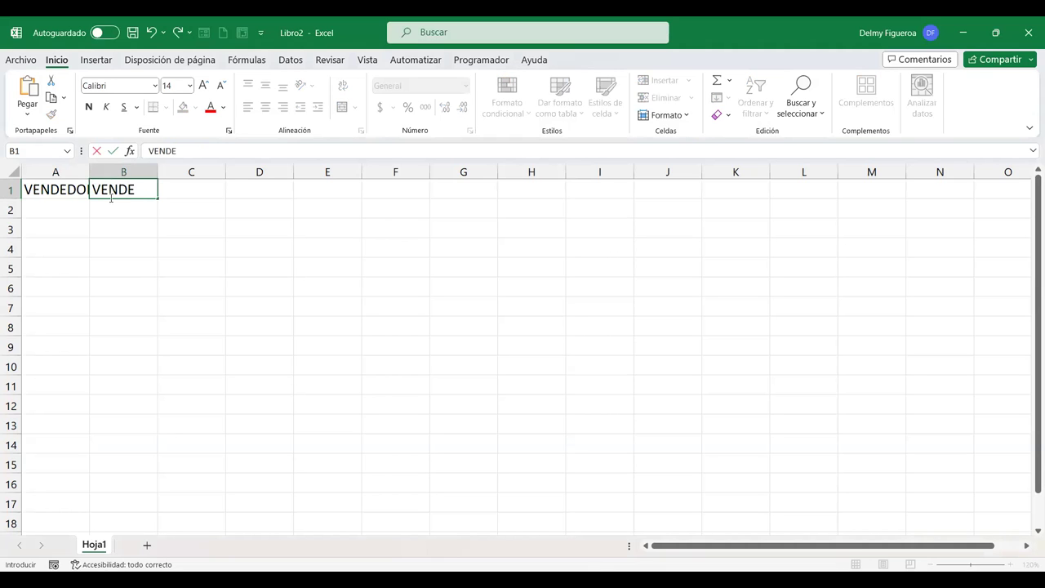
pyautogui.press('BackSpace')
pyautogui.press('BackSpace')
pyautogui.press('BackSpace')
pyautogui.press('BackSpace')
pyautogui.press('BackSpace')
pyautogui.press('BackSpace')
pyautogui.press('BackSpace')
pyautogui.press('BackSpace')
pyautogui.write('MES 1')
pyautogui.press('Return')
# - Fill the month headers across from B1 to F1 up to MES 5, and autofit column A's width
pyautogui.click(151, 186)
pyautogui.moveTo(157, 198); pyautogui.dragTo(215, 199)
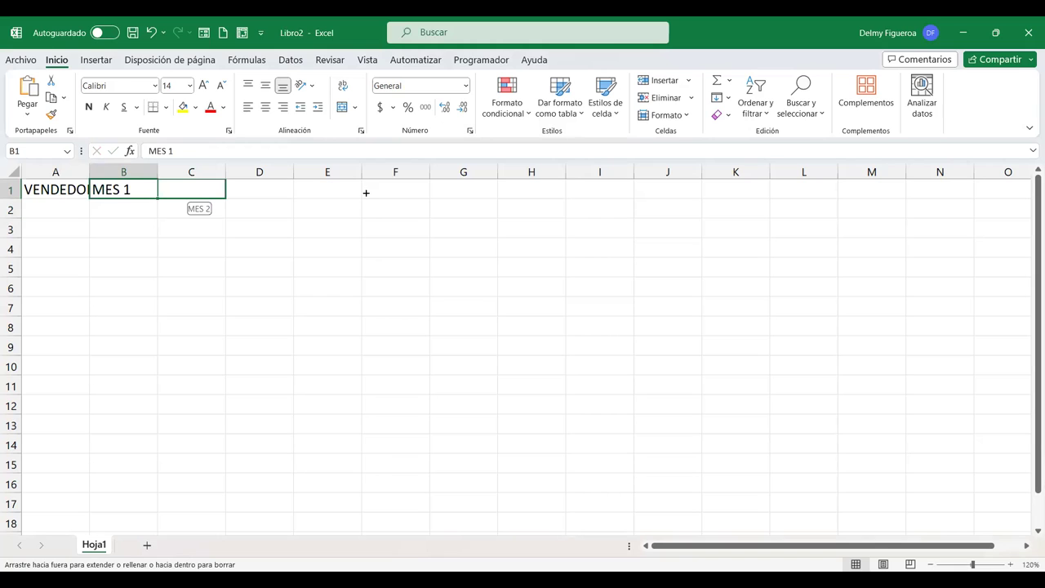
pyautogui.moveTo(366, 193); pyautogui.dragTo(368, 192)
pyautogui.doubleClick(89, 172)
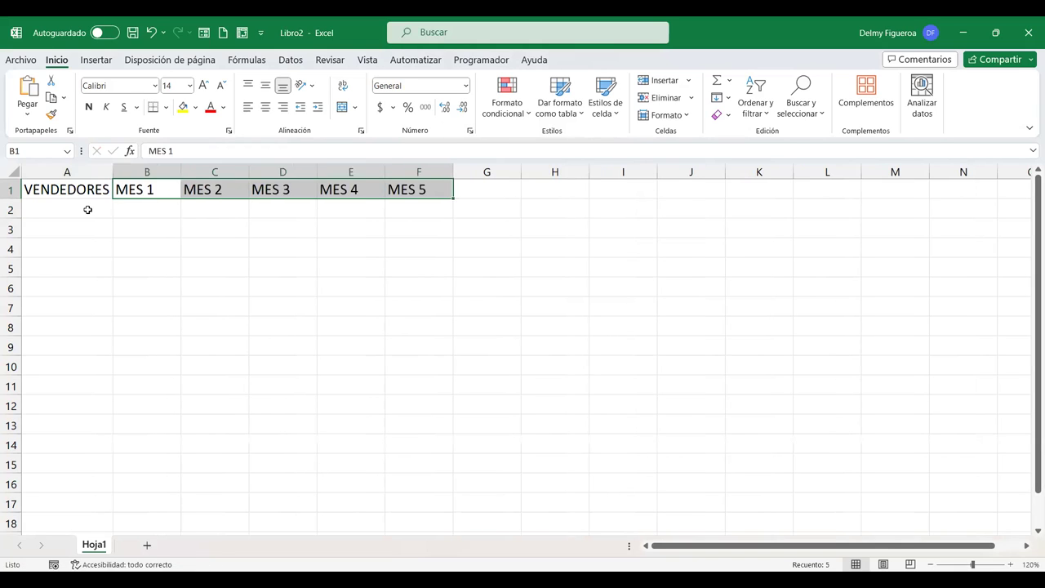
# - Enter VENDEDOR 1 in cell A2 and fill the series down to VENDEDOR 5 in A6
pyautogui.click(87, 210)
pyautogui.write('VENDEDOR 1')
pyautogui.press('Return')
pyautogui.press('Up')
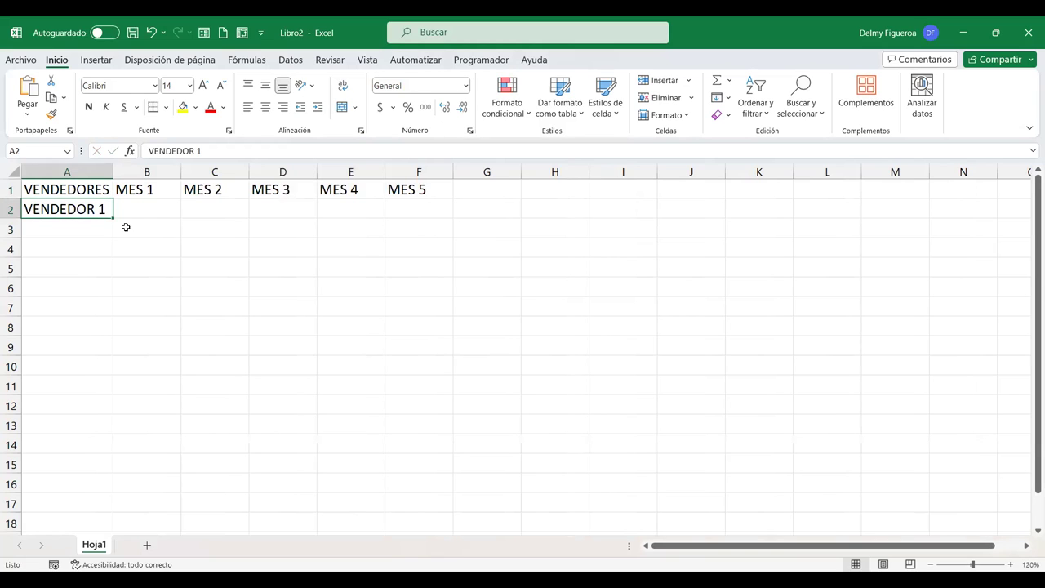
pyautogui.moveTo(114, 223); pyautogui.dragTo(114, 295)
# - Apply all borders to the table range A1:F6
pyautogui.moveTo(67, 192); pyautogui.dragTo(427, 285)
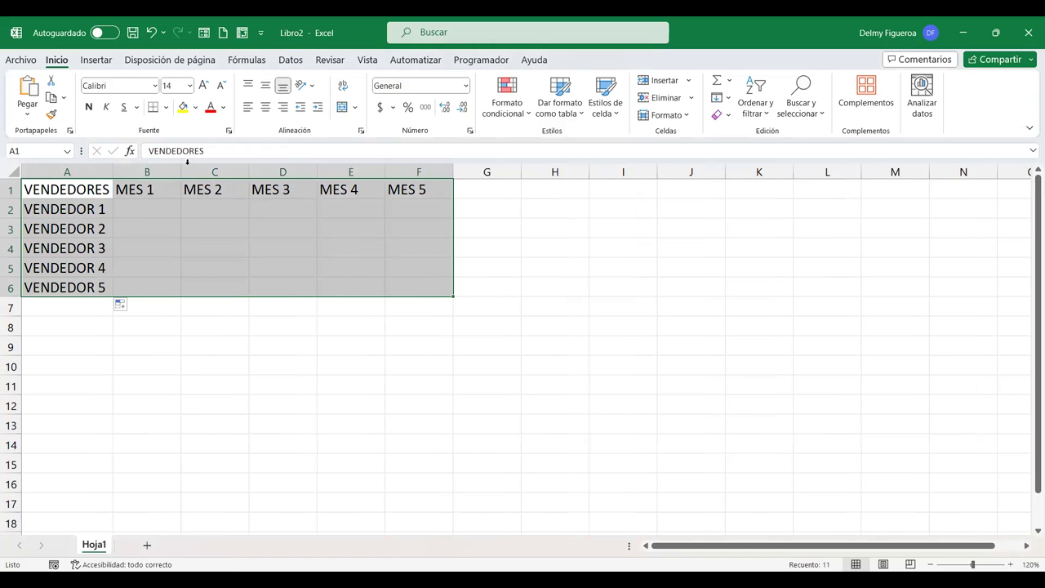
pyautogui.click(165, 108)
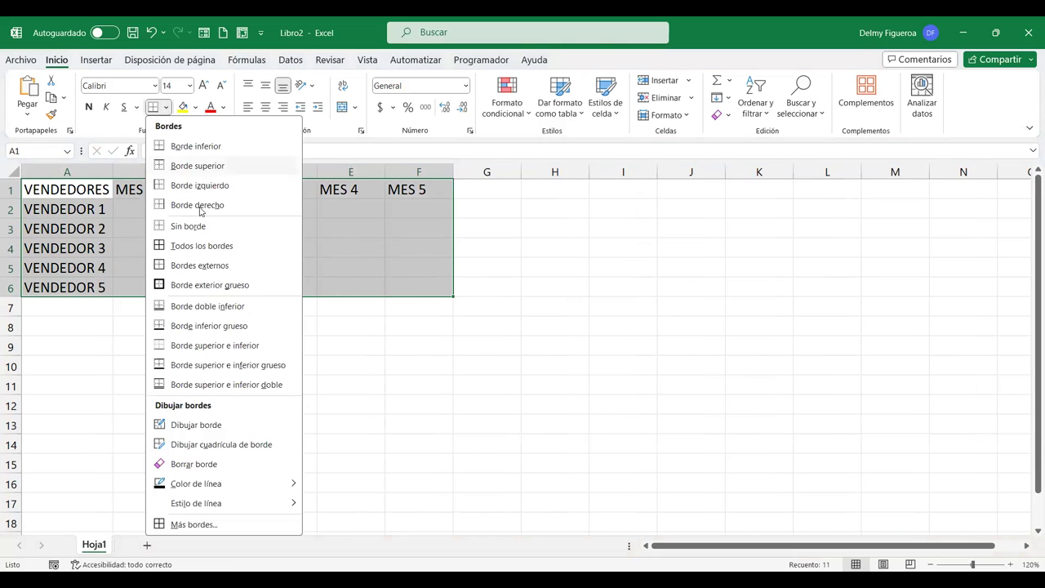
pyautogui.click(208, 248)
# - Try the formula +ALEATORIO.ENTRE(100;1000) in cell B2 and clear the cell again
pyautogui.click(149, 204)
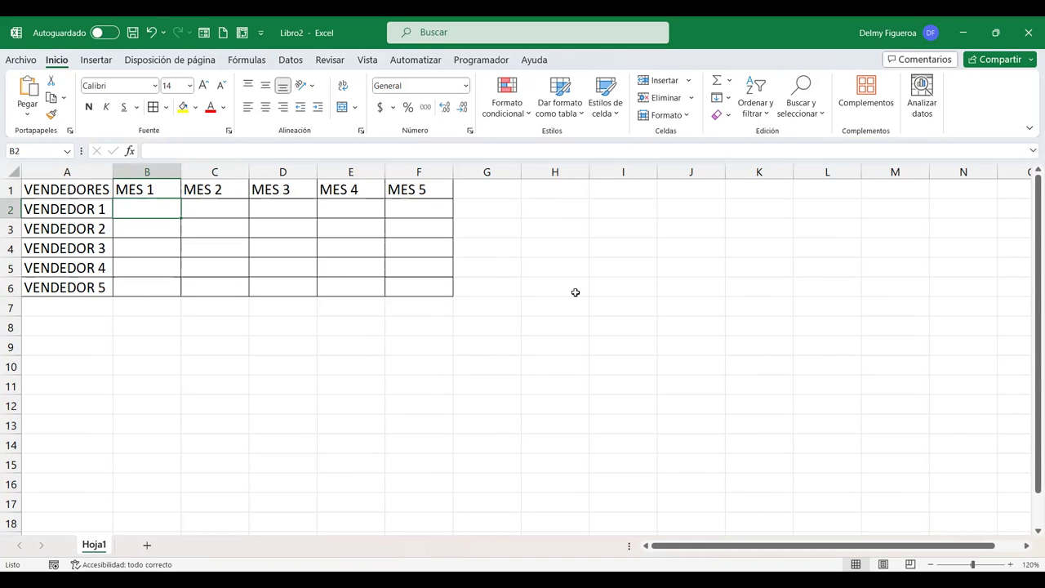
pyautogui.write('+ALEA')
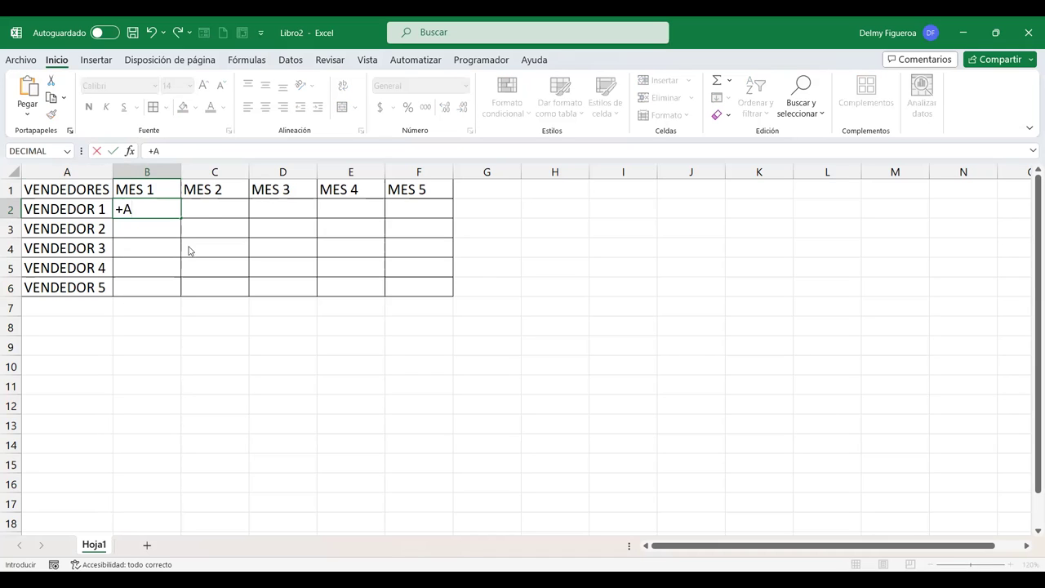
pyautogui.doubleClick(189, 237)
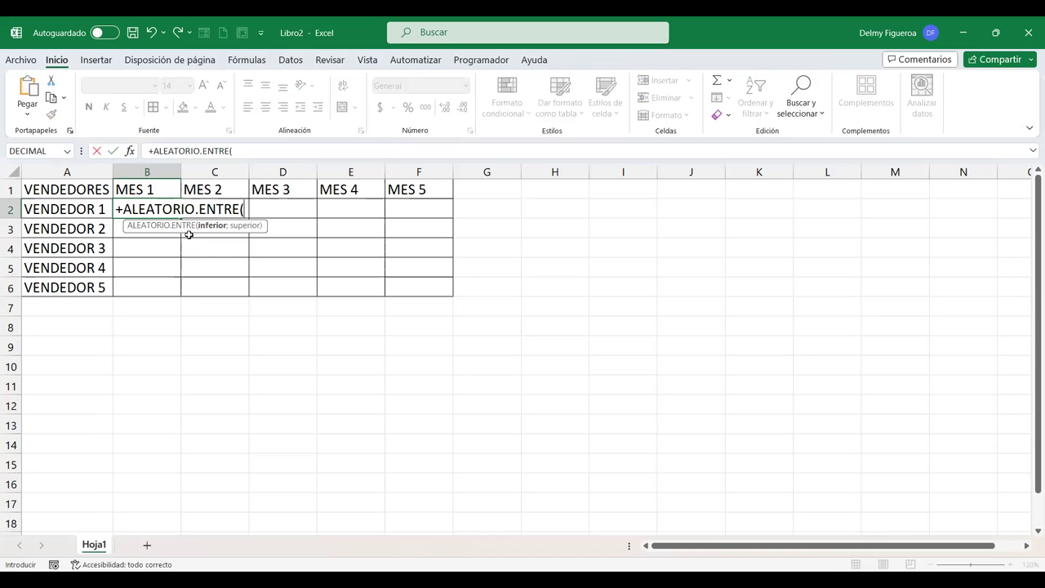
pyautogui.write('100;1000)')
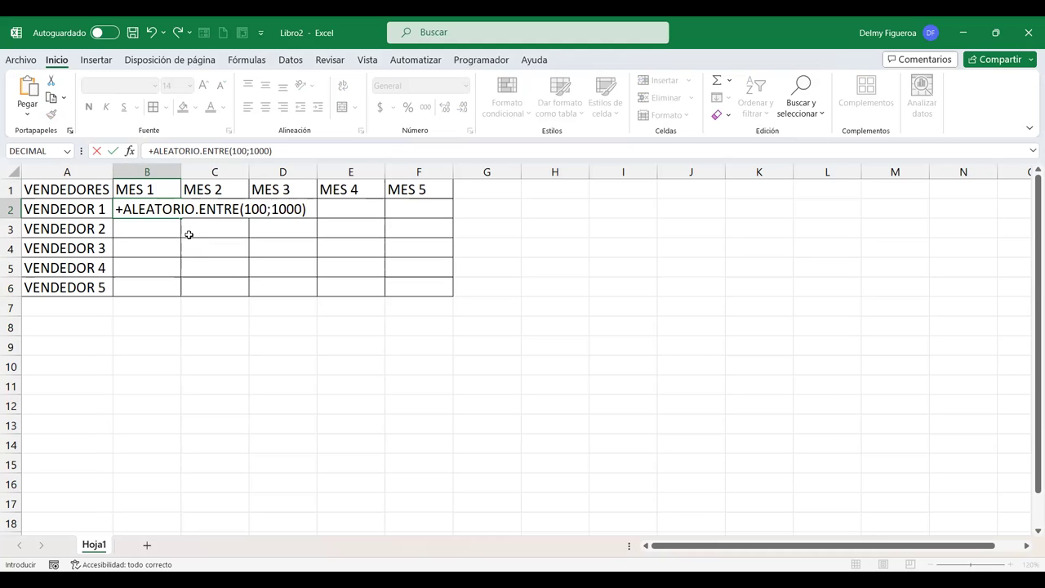
pyautogui.press('Return')
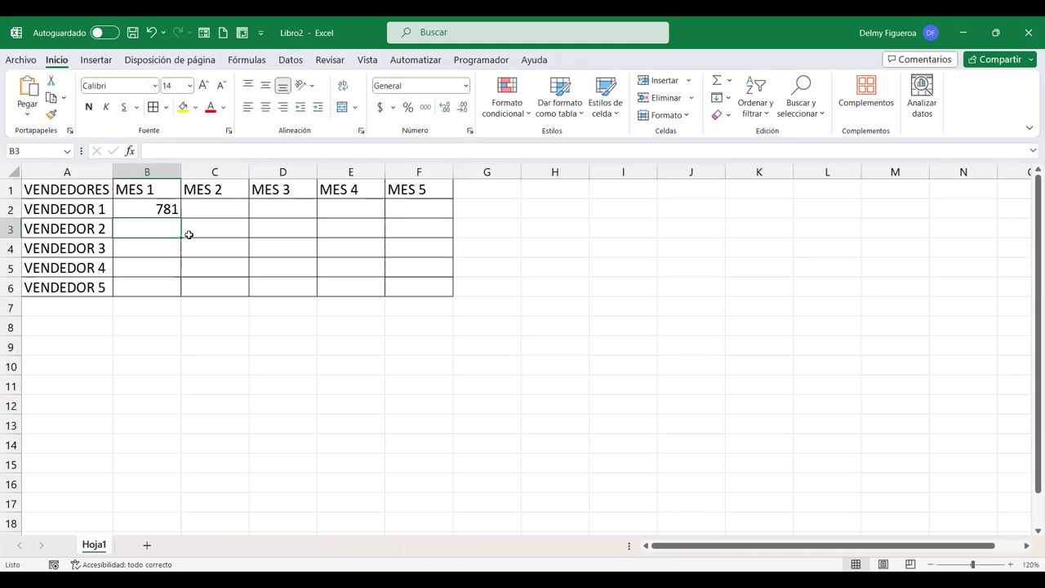
pyautogui.press('Up')
pyautogui.press('Delete')
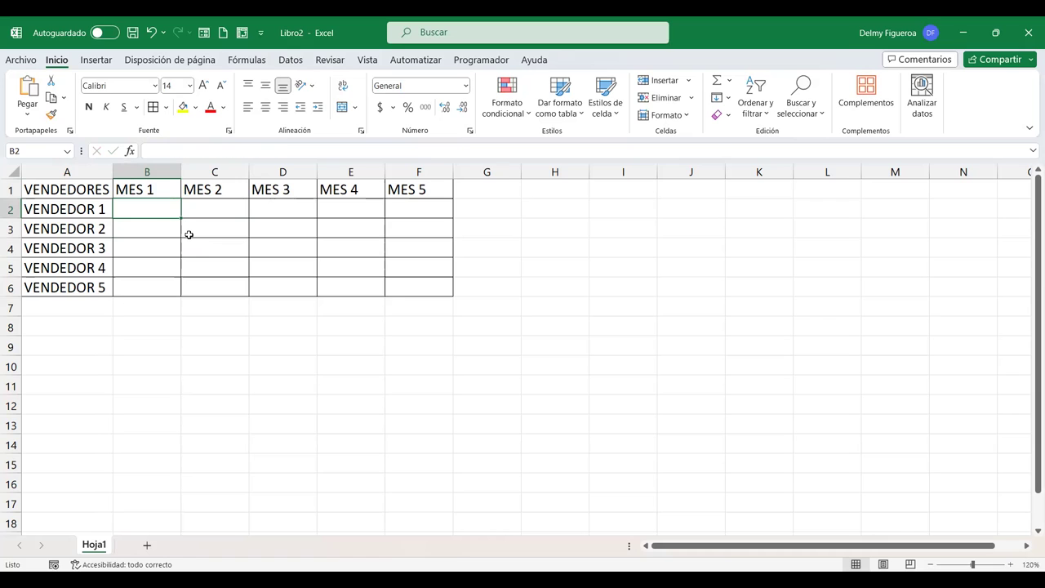
pyautogui.hotkey('ctrl', 'shift', 'Right')
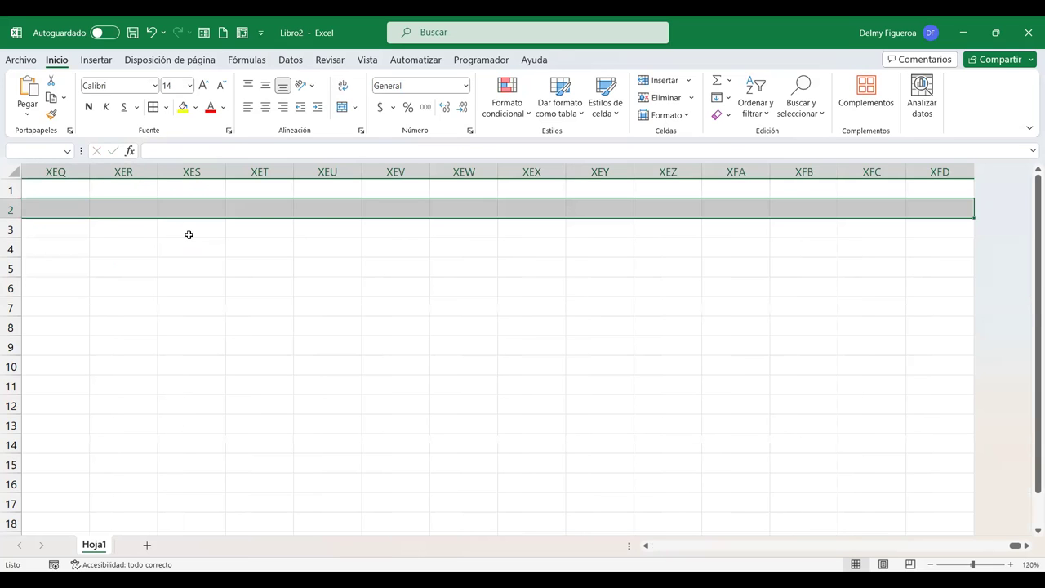
pyautogui.hotkey('ctrl', 'Home')
pyautogui.press('Down')
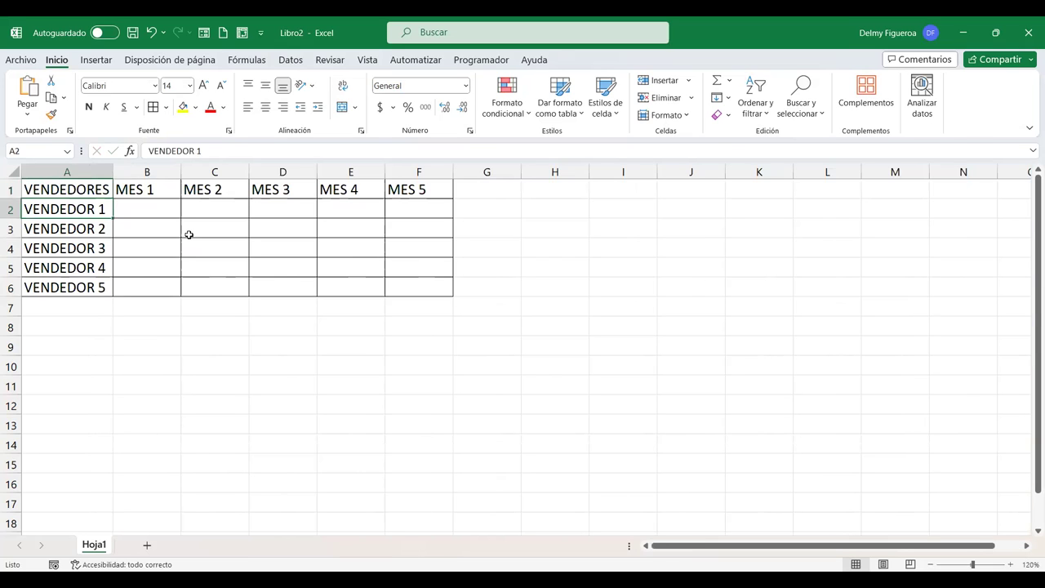
# - Fill the whole range B2:F6 at once with the formula =ALEATORIO.ENTRE(100;1000)
pyautogui.press('Right')
pyautogui.hotkey('shift', 'Right')
pyautogui.hotkey('shift', 'Right')
pyautogui.hotkey('shift', 'Right')
pyautogui.hotkey('shift', 'Right')
pyautogui.hotkey('shift', 'Down')
pyautogui.hotkey('shift', 'Down')
pyautogui.hotkey('shift', 'Down')
pyautogui.hotkey('shift', 'Down')
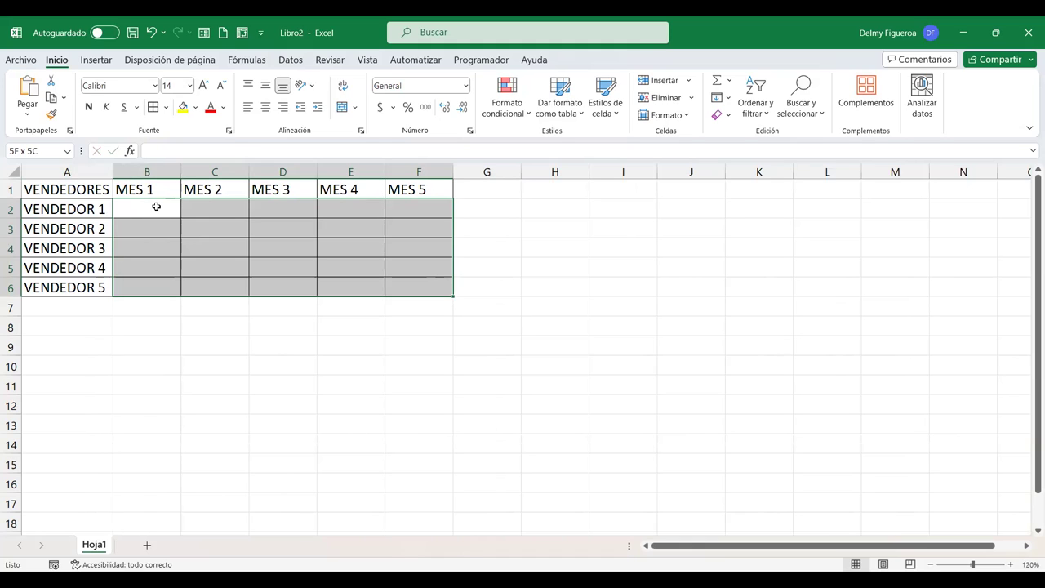
pyautogui.write('=')
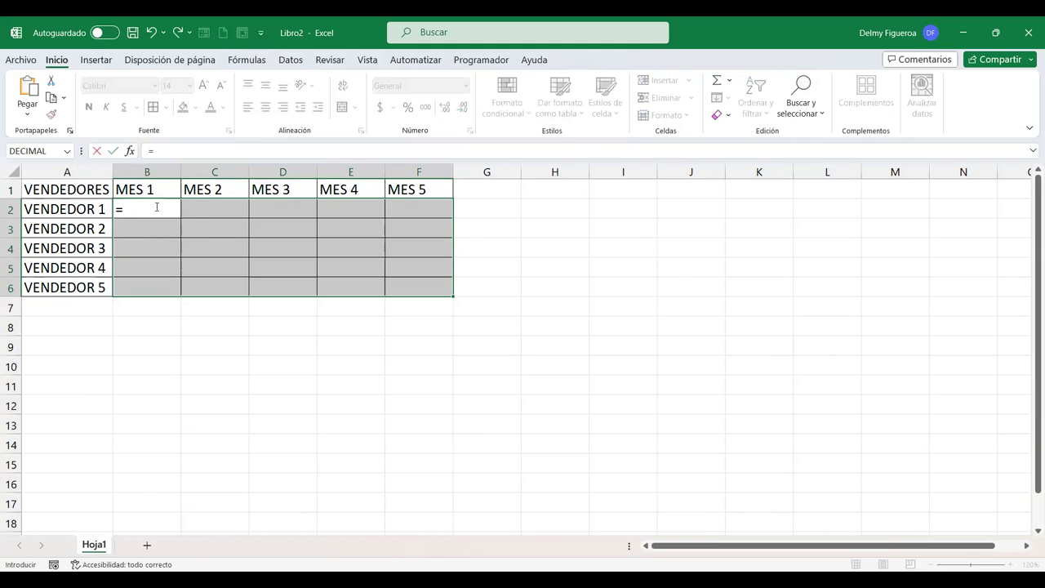
pyautogui.write('ALE')
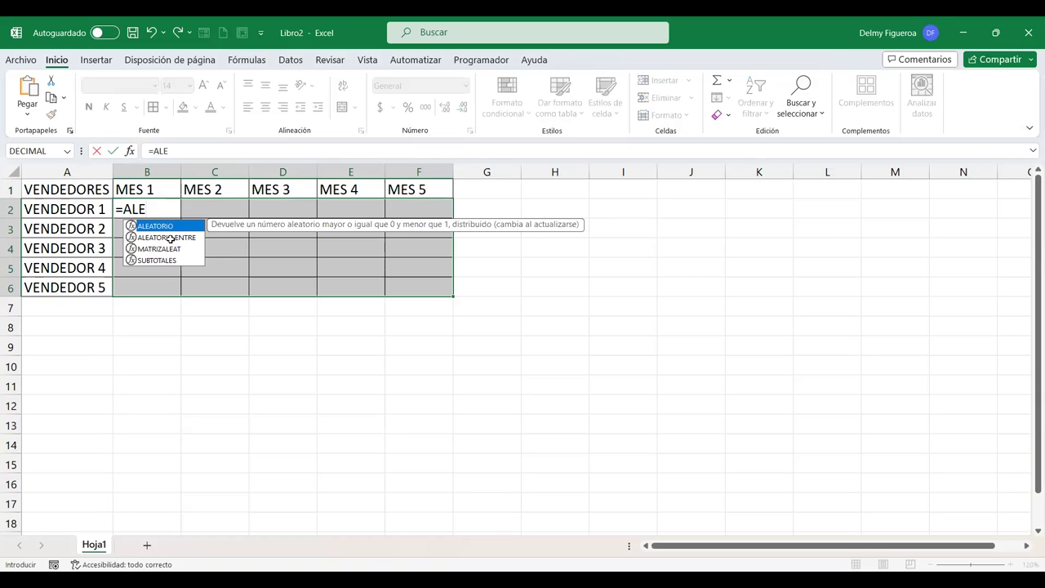
pyautogui.doubleClick(170, 238)
pyautogui.write('100;1000)')
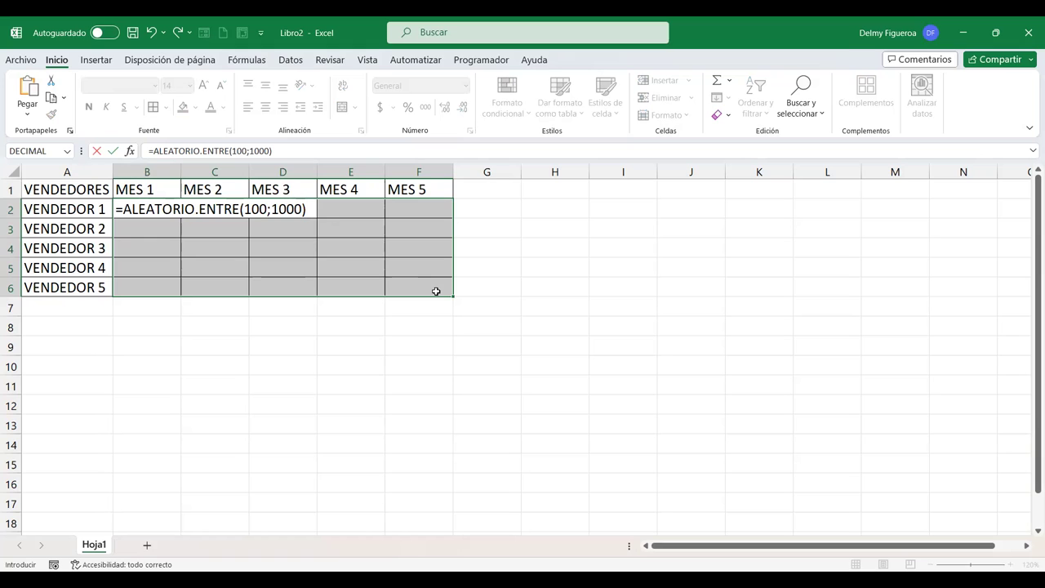
pyautogui.hotkey('ctrl', 'Return')
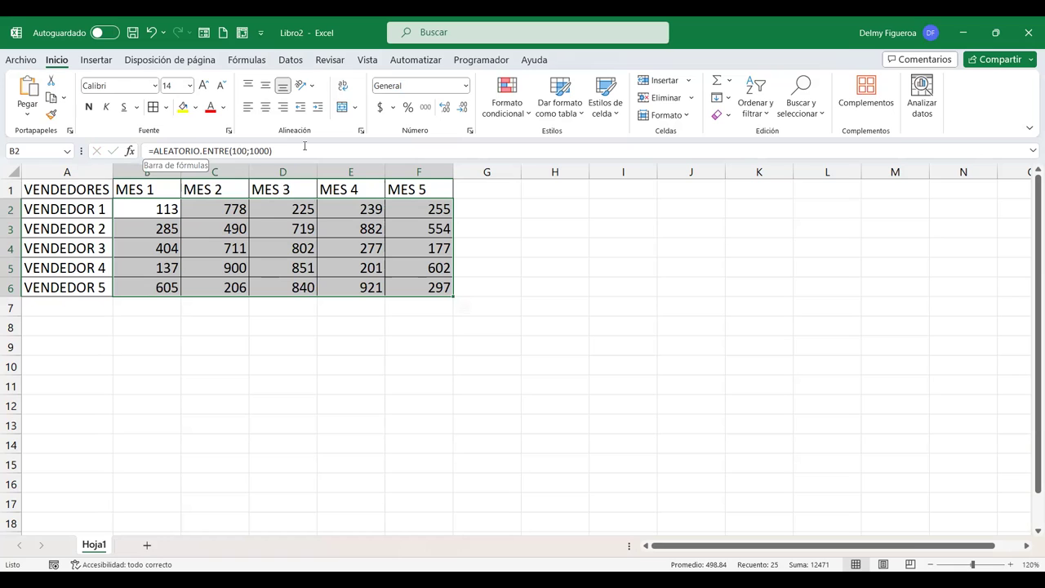
# - Copy the random numbers in B2:F6 and paste them over themselves as values only
pyautogui.hotkey('ctrl', 'c')
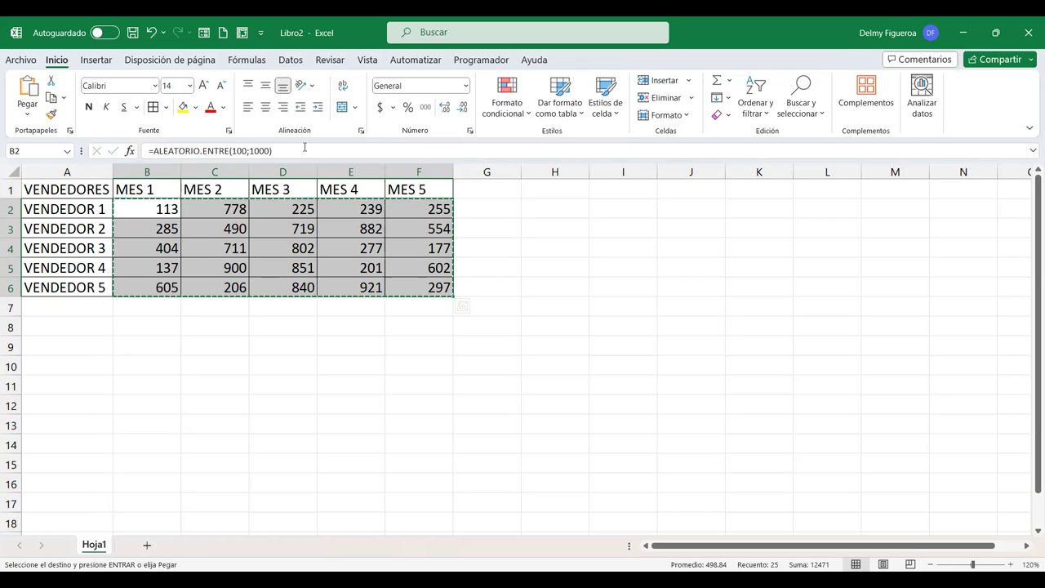
pyautogui.rightClick(294, 228)
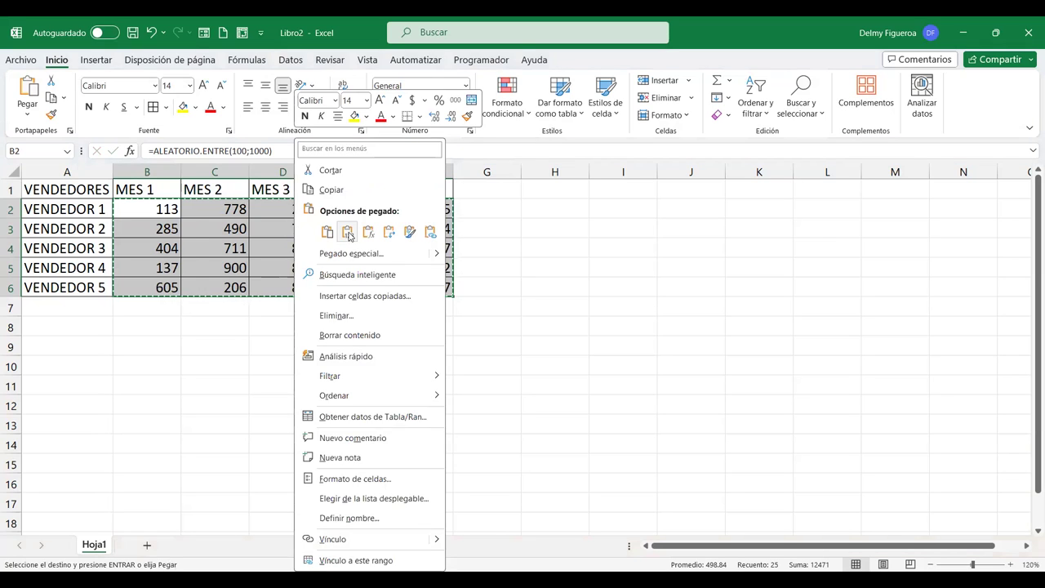
pyautogui.click(348, 232)
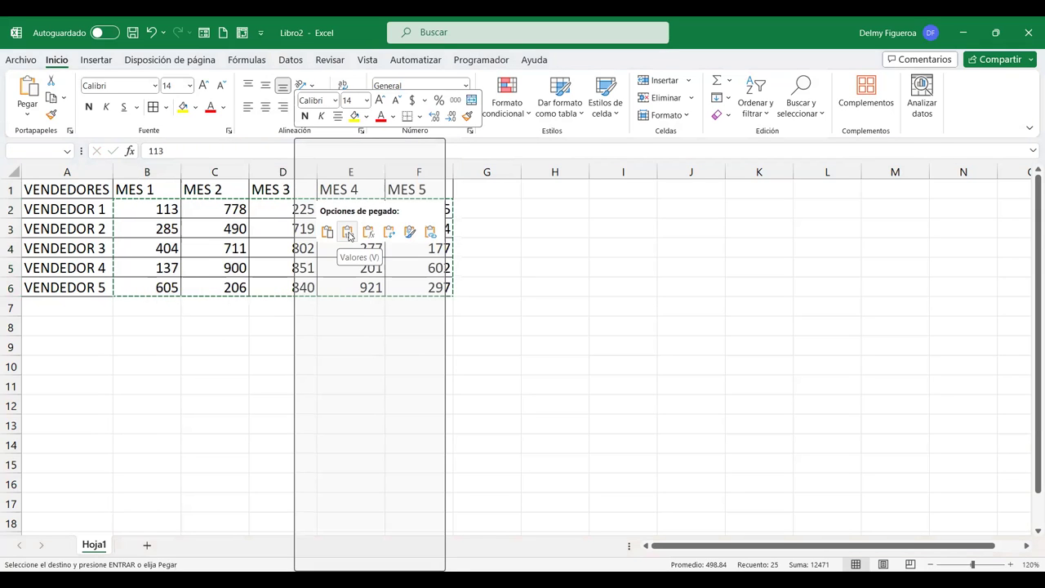
pyautogui.click(347, 233)
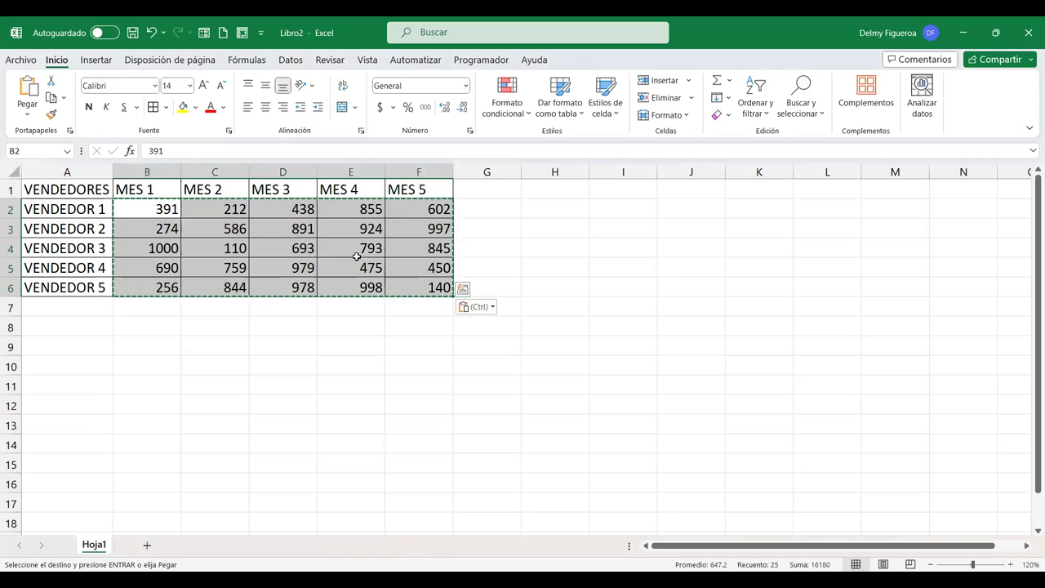
# - Format the numbers in B2:F6 with the thousands-separator accounting style
pyautogui.click(467, 86)
pyautogui.click(437, 146)
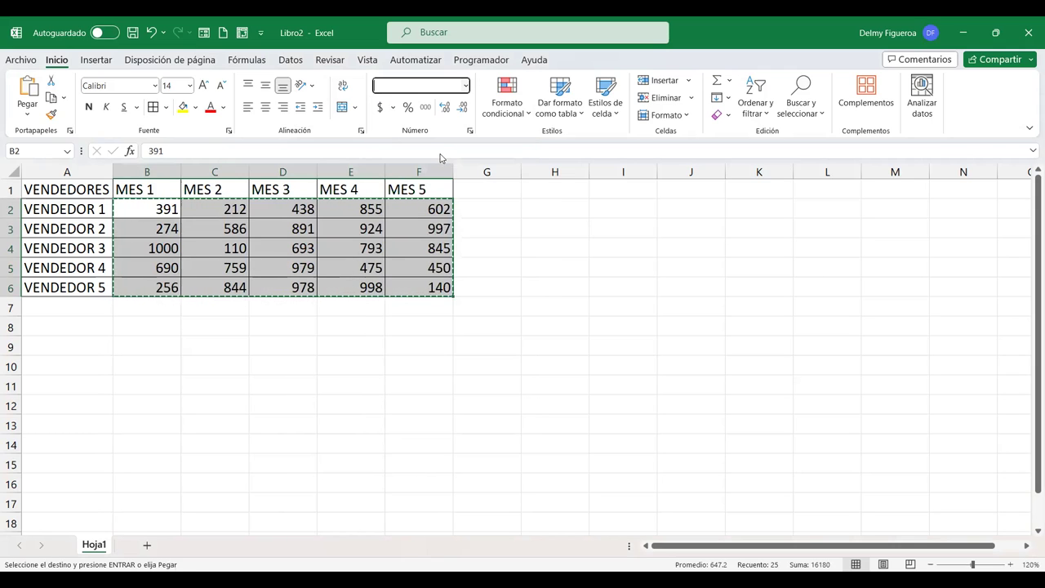
pyautogui.click(425, 110)
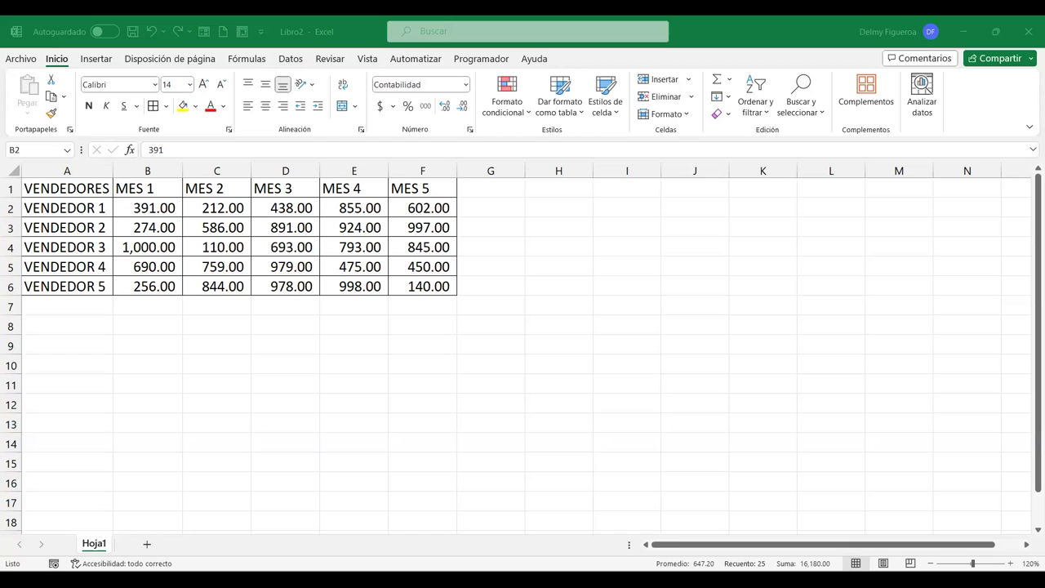
# - Copy the full table A1:F6 and paste the duplicate starting at cell A11
pyautogui.click(96, 192)
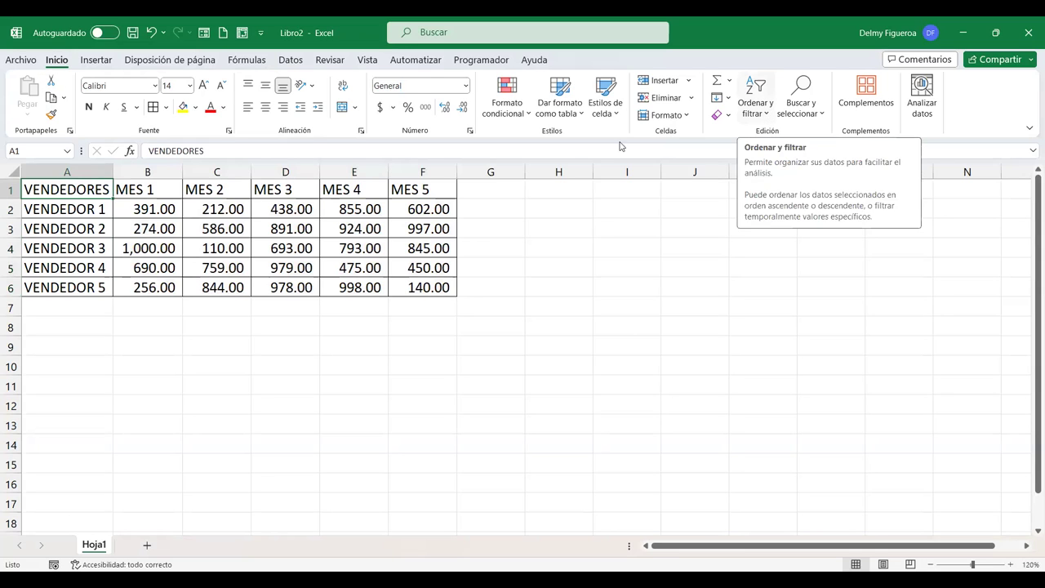
pyautogui.moveTo(382, 209); pyautogui.dragTo(424, 290)
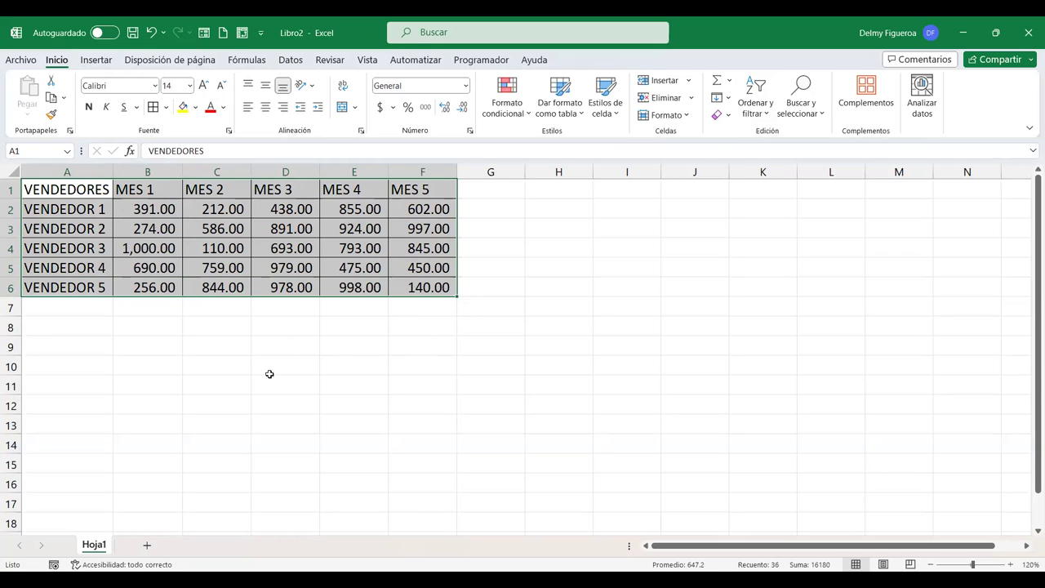
pyautogui.hotkey('ctrl', 'c')
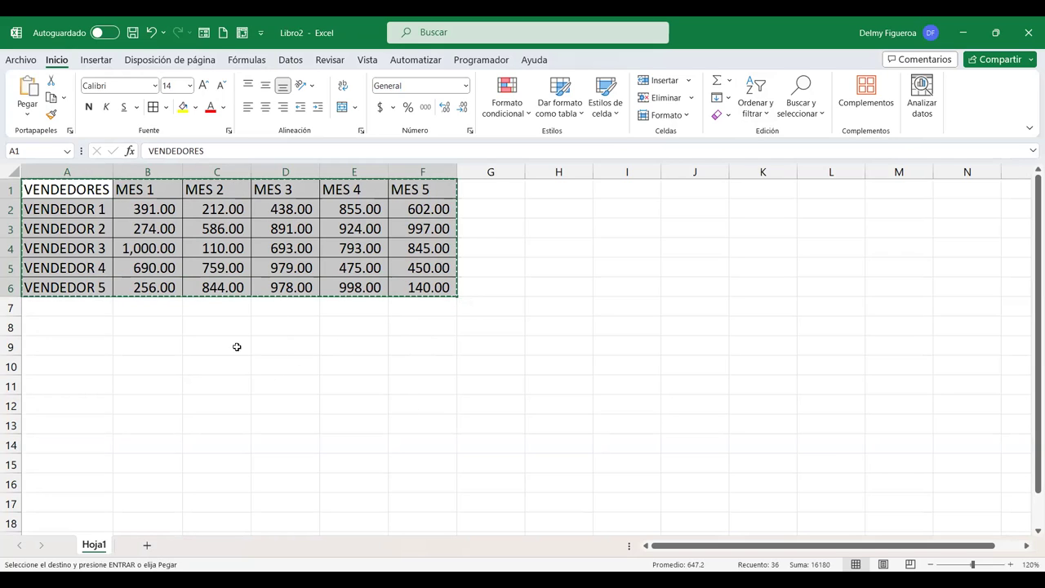
pyautogui.click(87, 384)
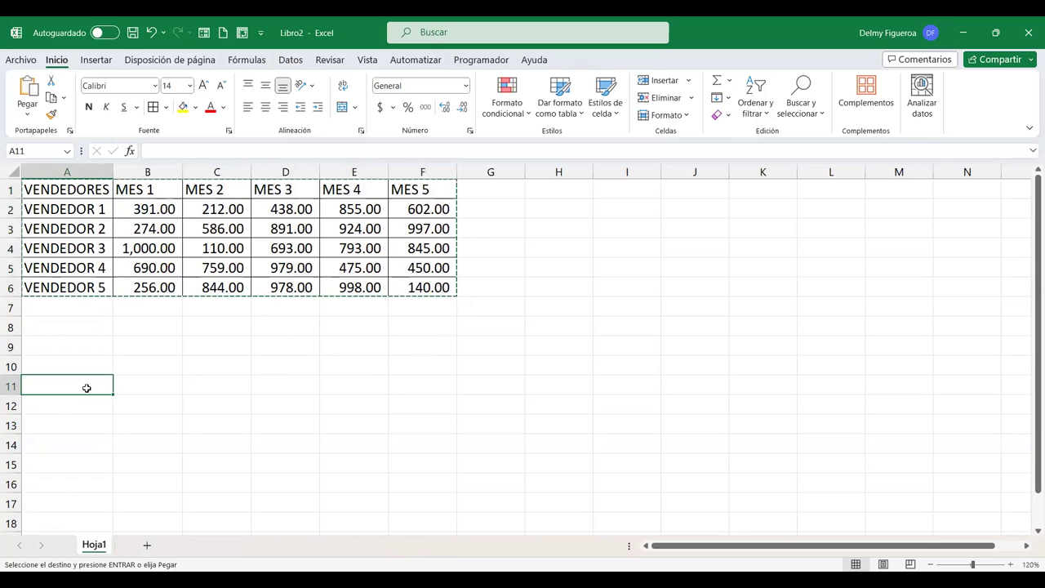
pyautogui.hotkey('ctrl', 'v')
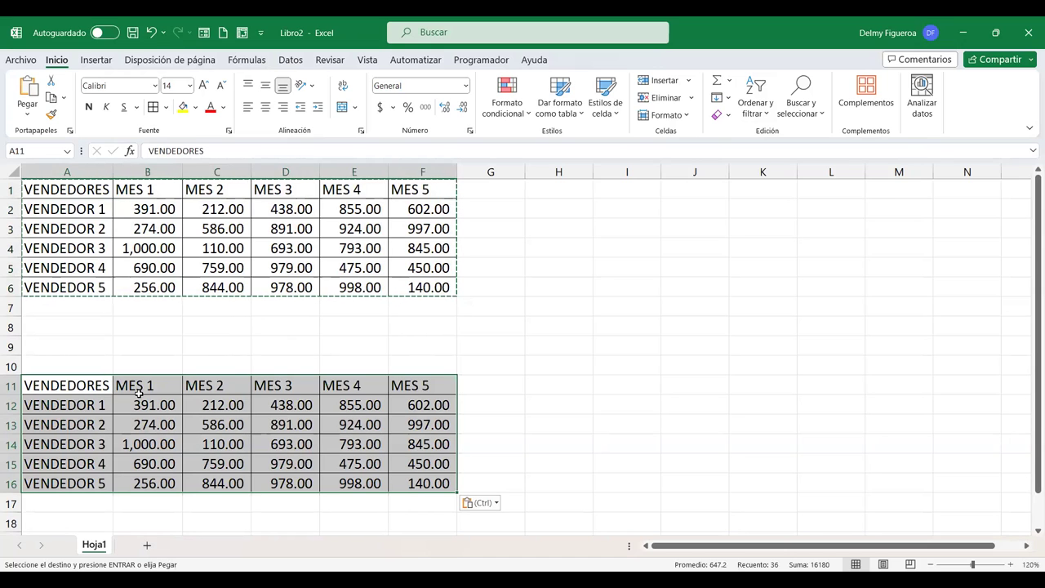
# - Add filter controls to the header row of the original table in row 1
pyautogui.click(150, 189)
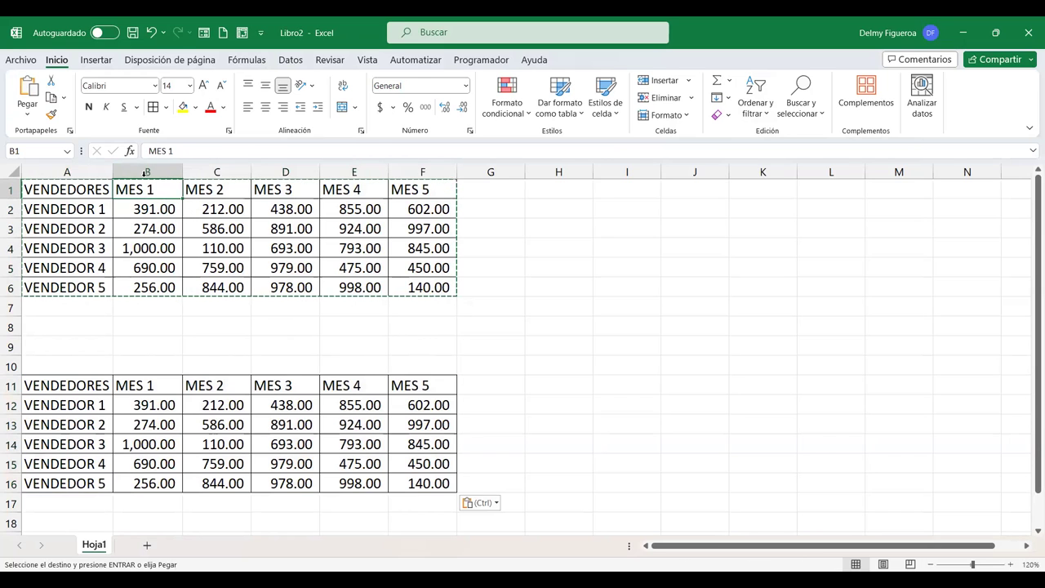
pyautogui.click(768, 120)
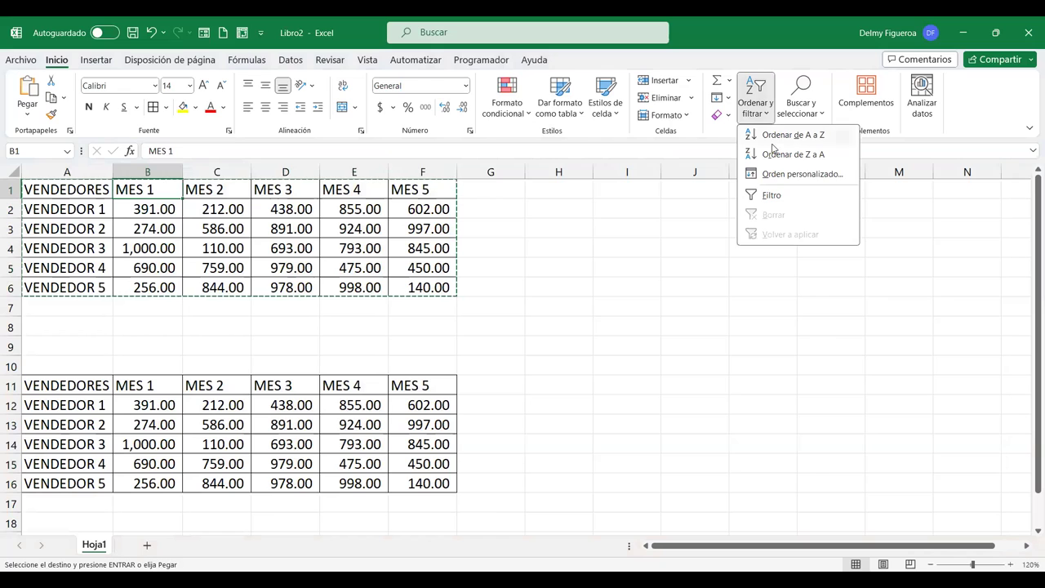
pyautogui.click(769, 196)
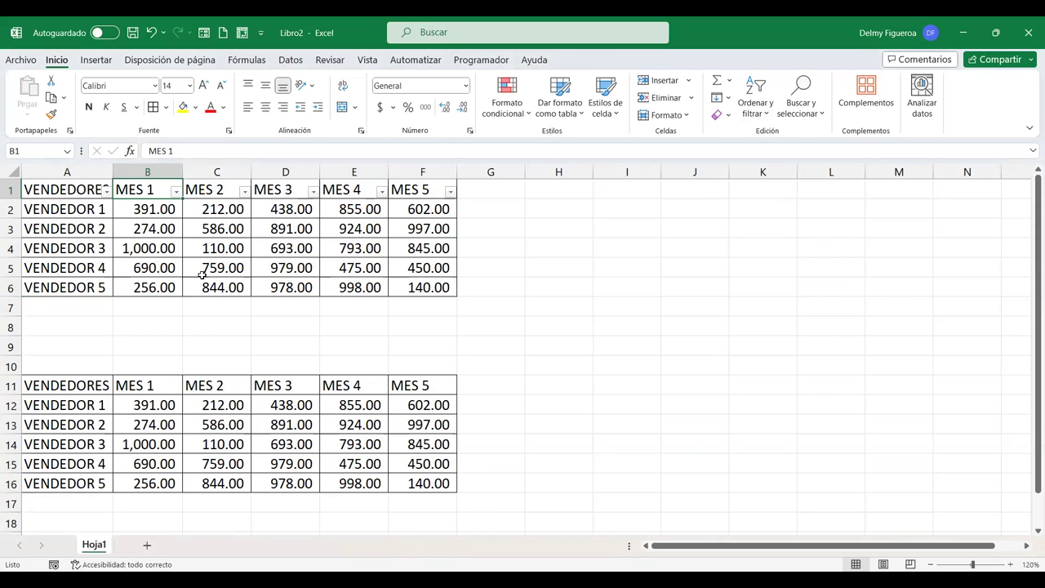
# - Convert the duplicate range A11:F16 into a table that has headers
pyautogui.click(159, 389)
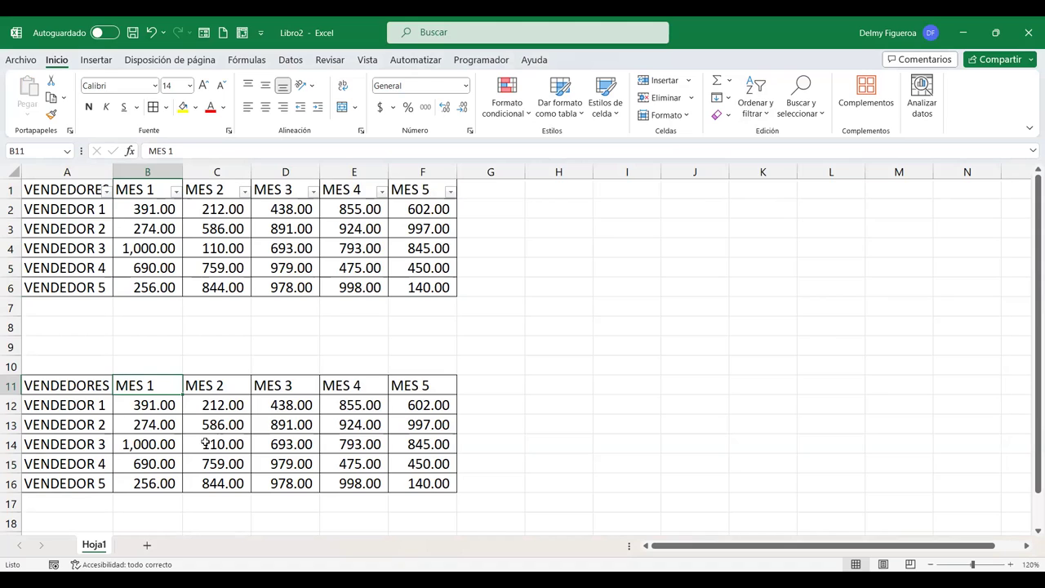
pyautogui.click(212, 210)
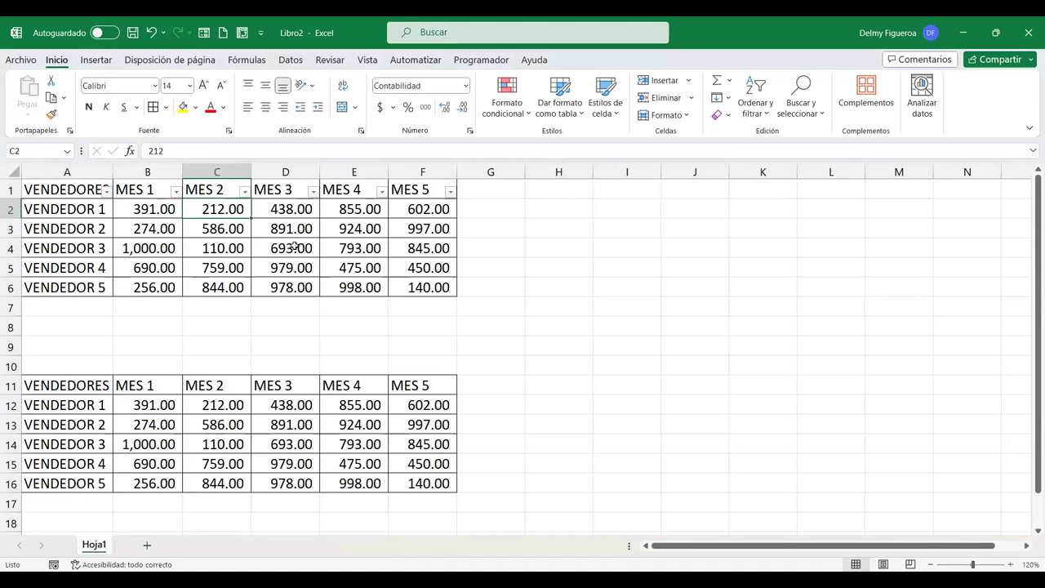
pyautogui.click(287, 405)
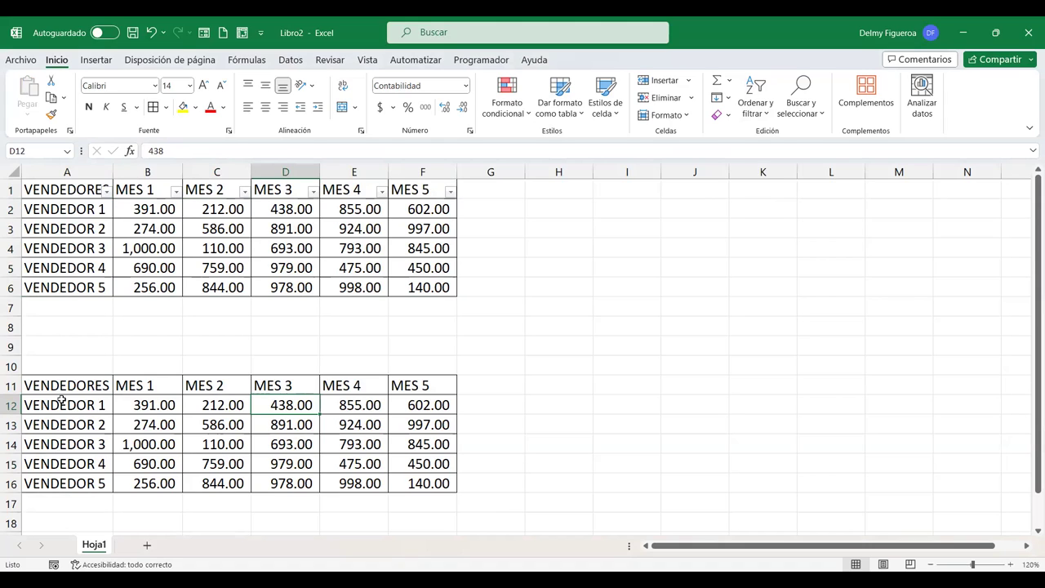
pyautogui.click(83, 62)
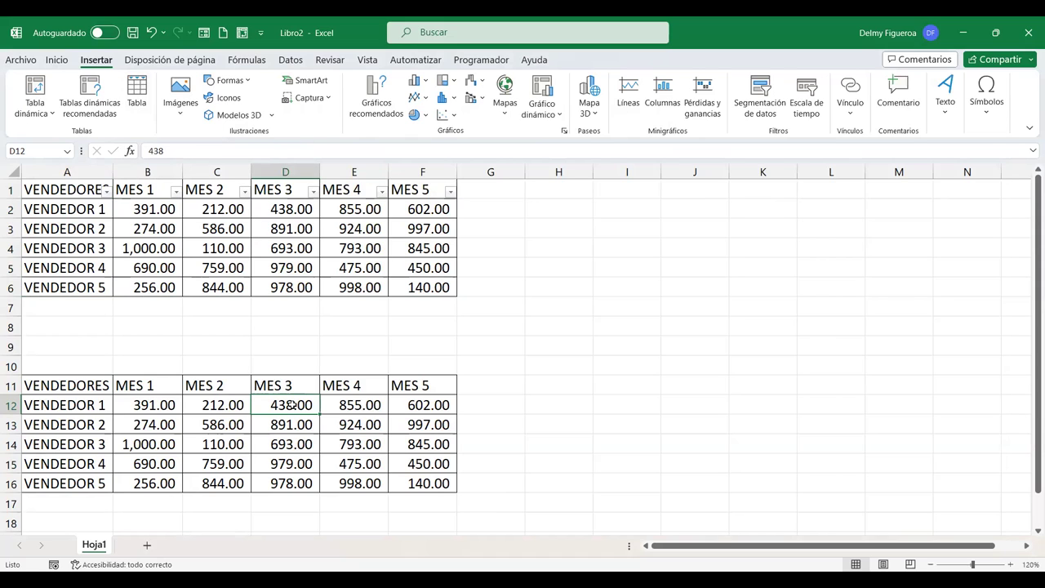
pyautogui.click(142, 88)
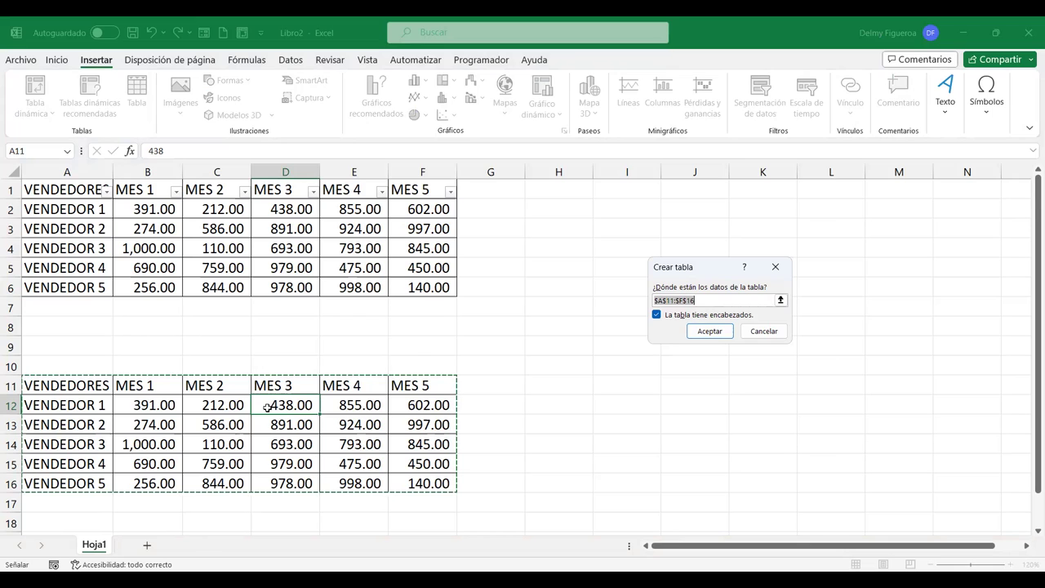
pyautogui.click(710, 332)
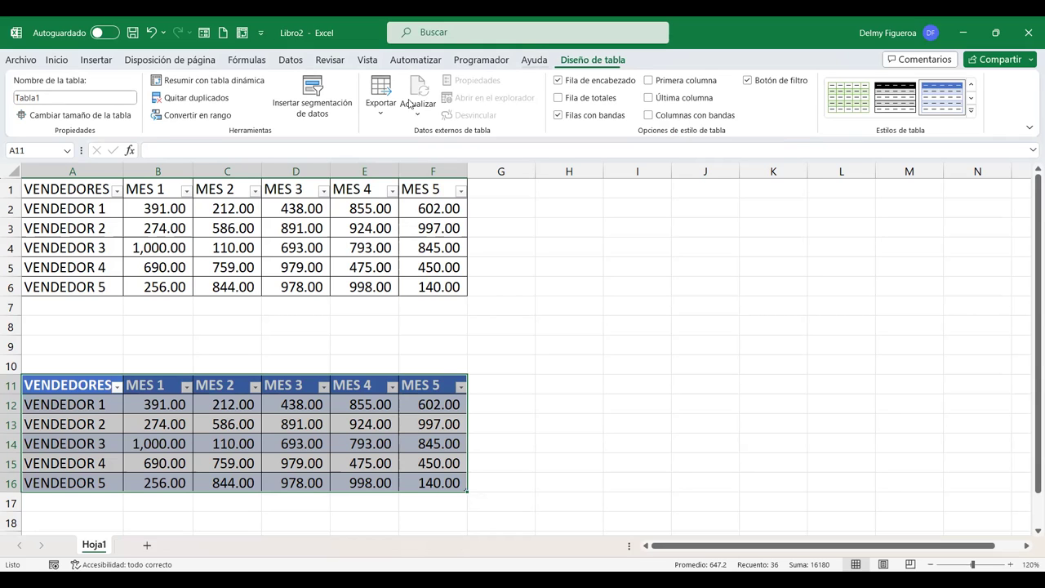
# - Compare the commands available for cells in the plain range with those for cells in the formatted table
pyautogui.click(365, 209)
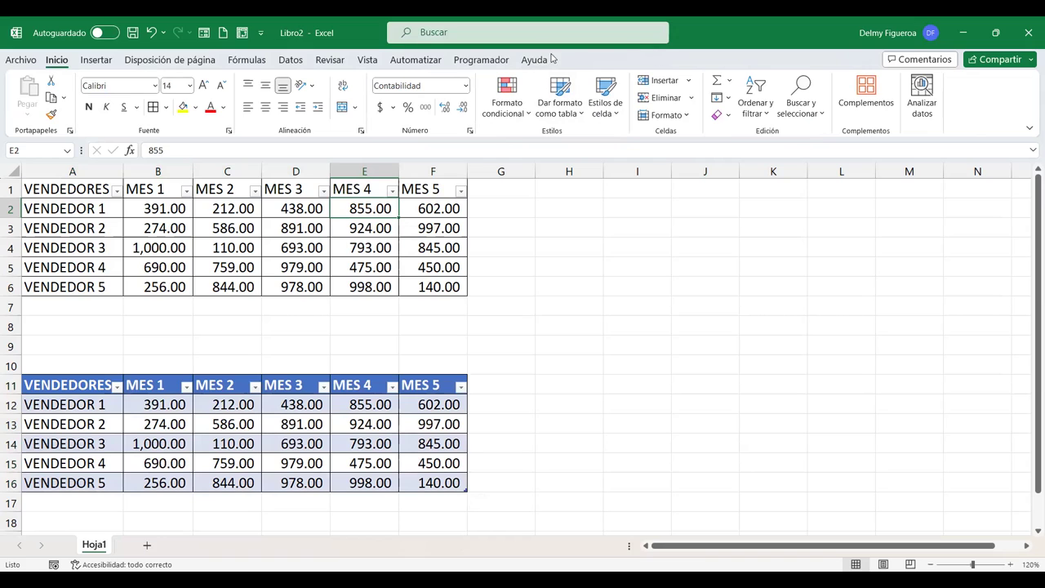
pyautogui.click(379, 418)
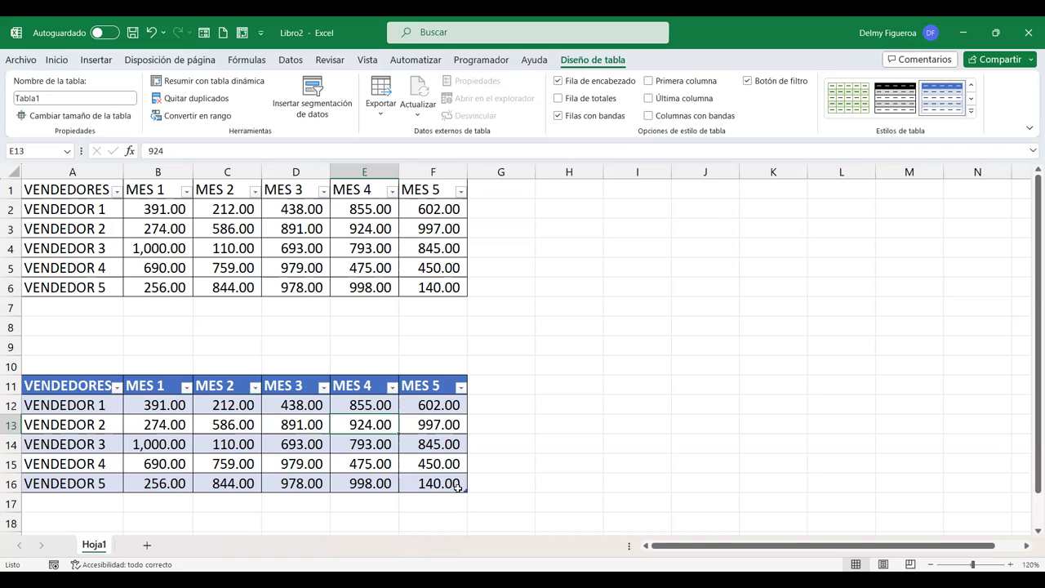
pyautogui.click(441, 282)
pyautogui.click(407, 226)
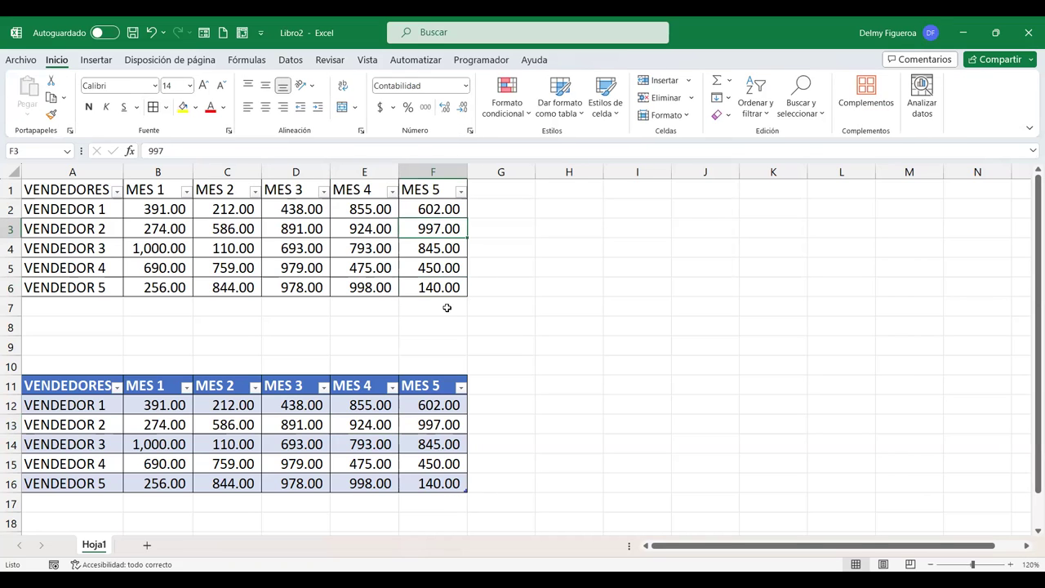
pyautogui.click(420, 413)
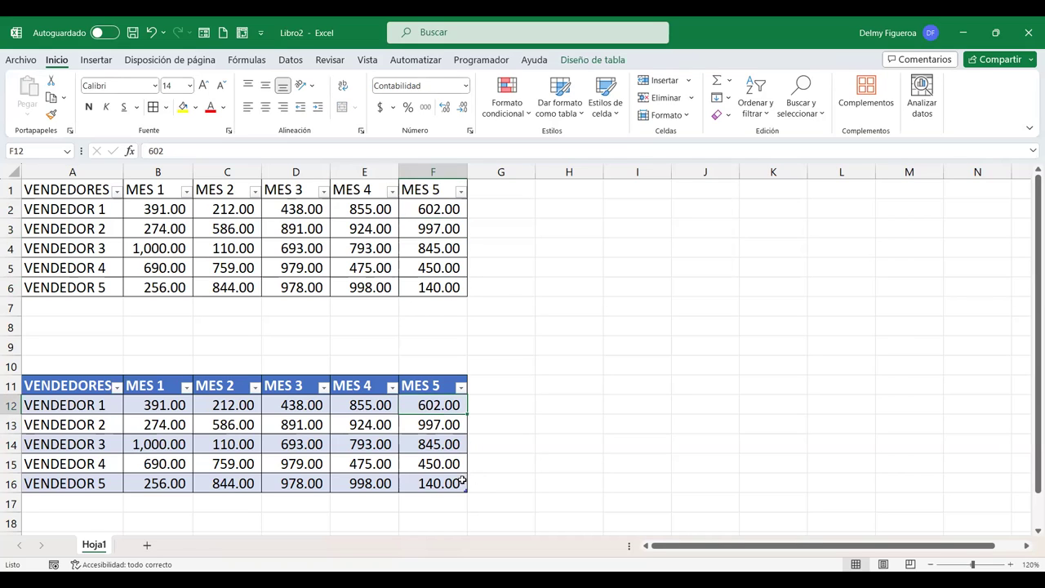
pyautogui.click(378, 214)
pyautogui.click(439, 426)
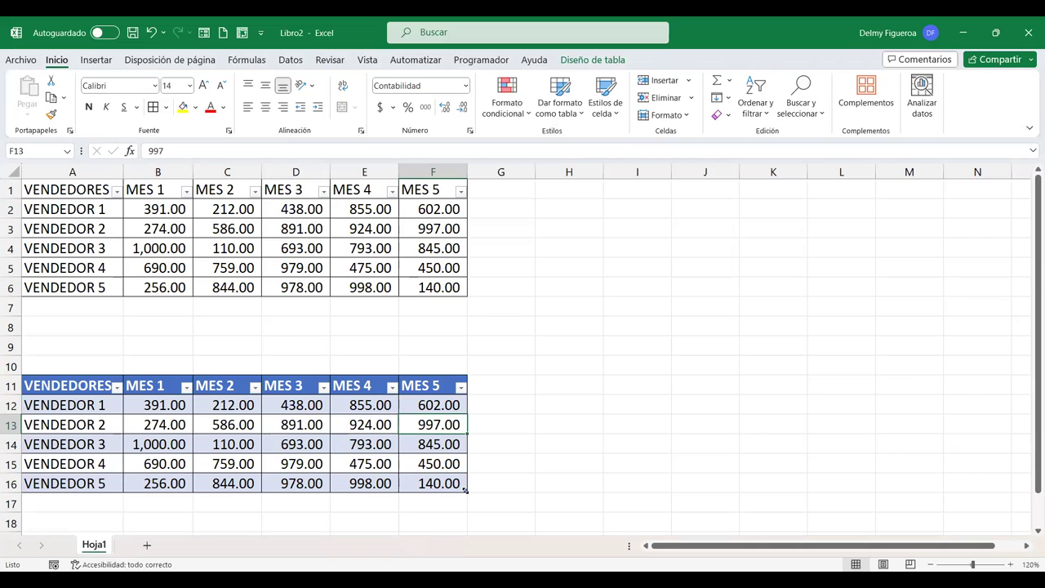
# - Shrink the formatted table to A11:F15, leaving out the VENDEDOR 5 row
pyautogui.moveTo(454, 483); pyautogui.dragTo(448, 480)
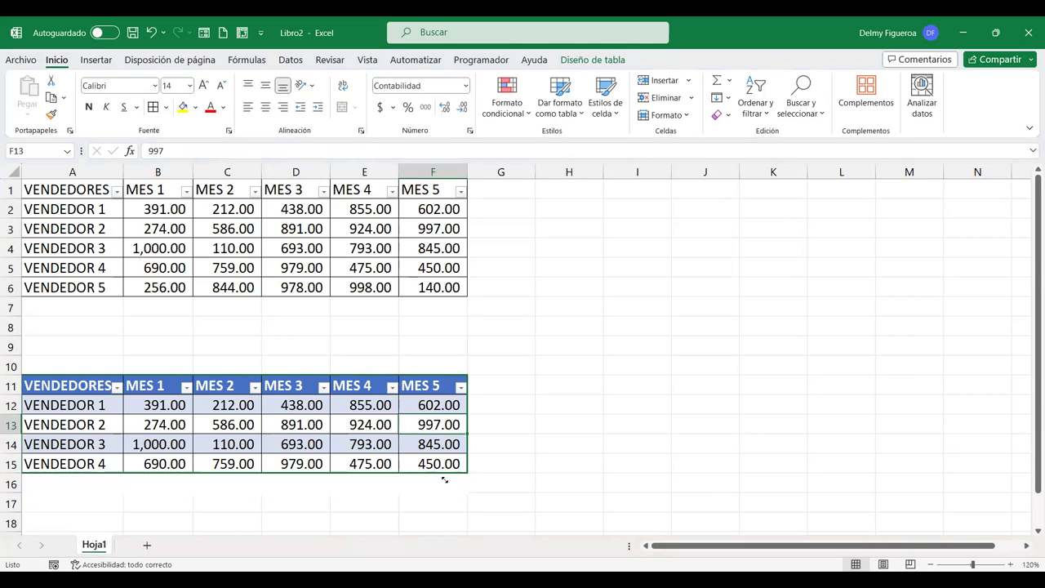
pyautogui.hotkey('ctrl', 'z')
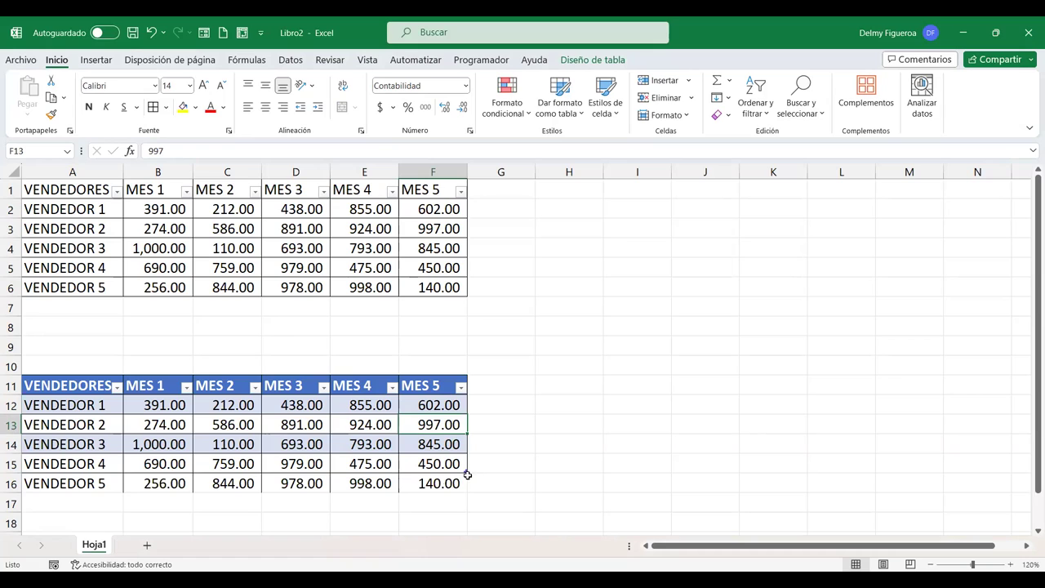
pyautogui.click(104, 483)
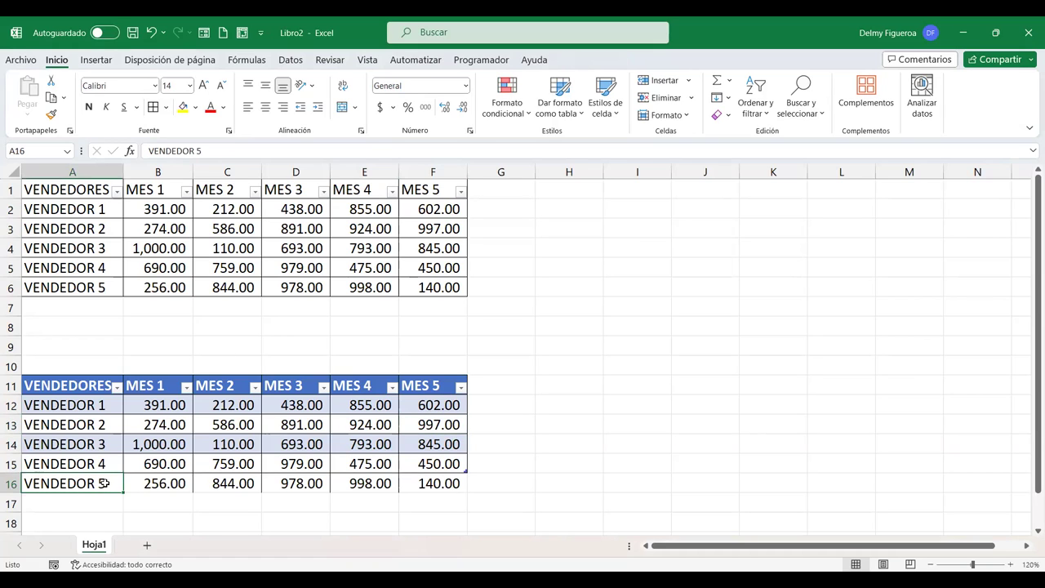
# - Resize the formatted table to A11:E16, taking in the VENDEDOR 5 row and leaving out the MES 5 column
pyautogui.click(427, 441)
pyautogui.moveTo(464, 468); pyautogui.dragTo(372, 482)
pyautogui.click(366, 464)
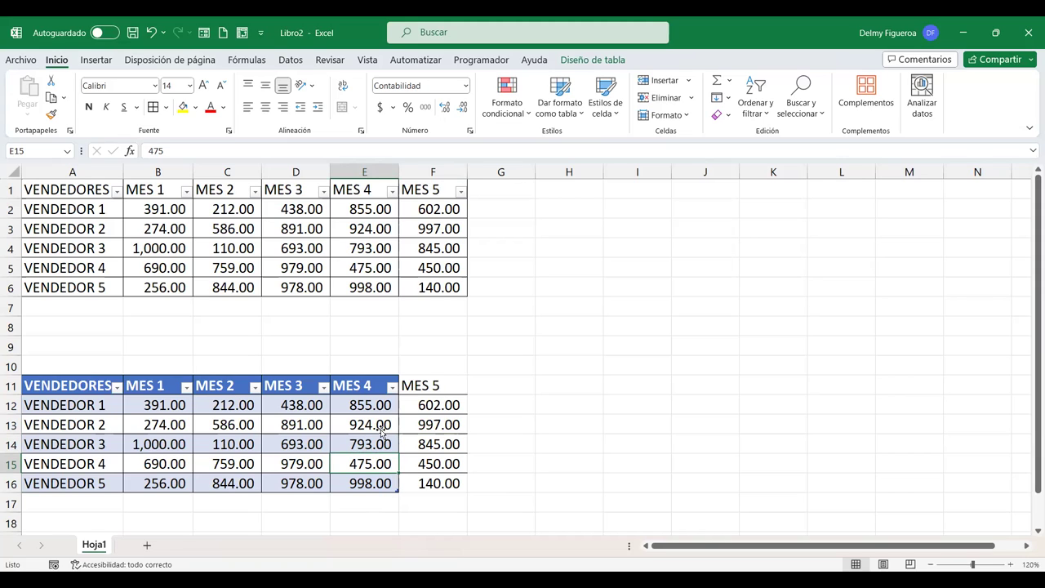
# - Extend the formatted table to G17, adding a column after MES 5 and a blank row below VENDEDOR 5
pyautogui.moveTo(397, 488); pyautogui.dragTo(527, 494)
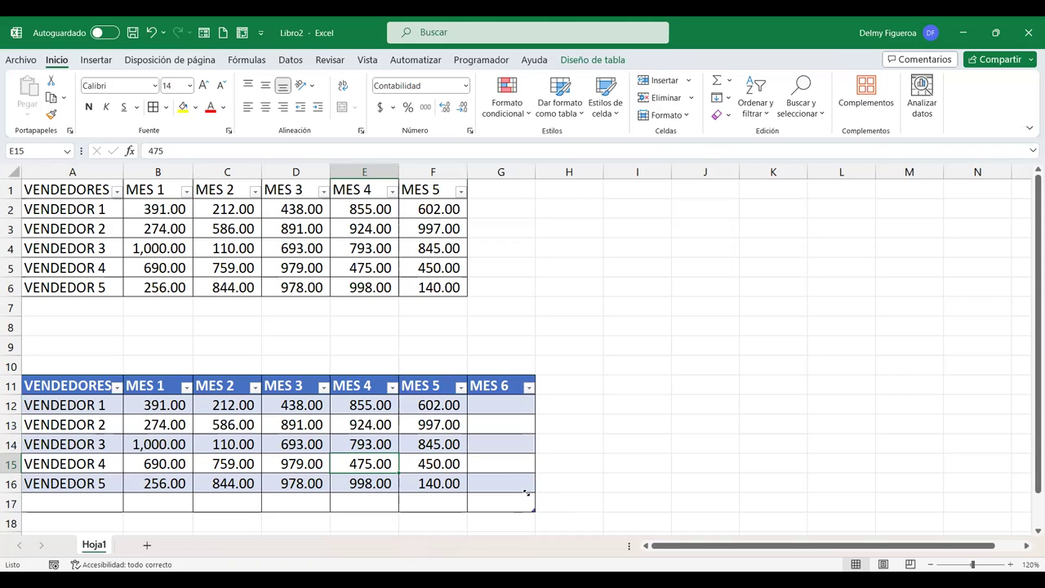
pyautogui.scroll(-2, 560, 471)
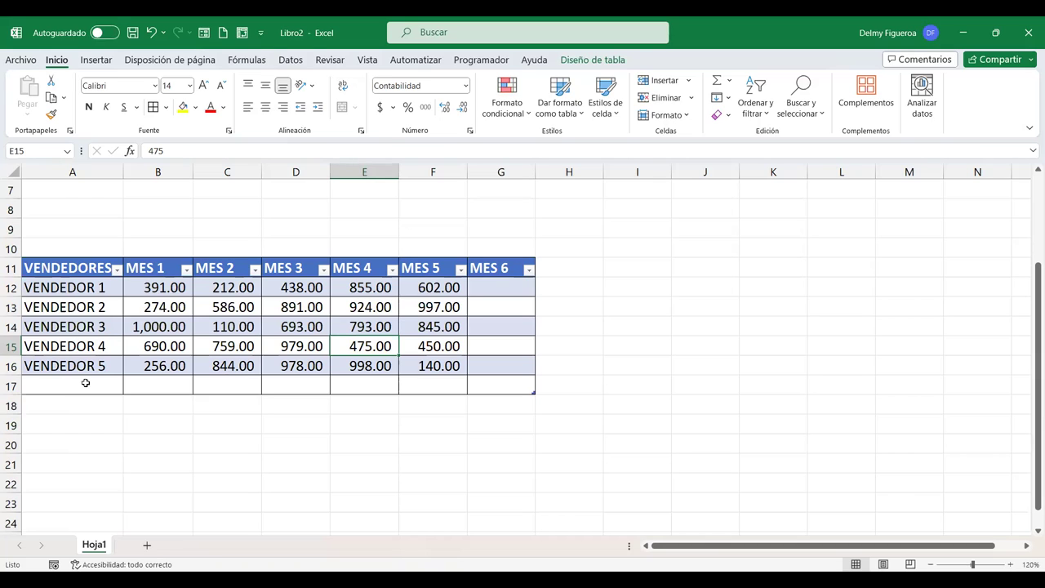
pyautogui.click(84, 382)
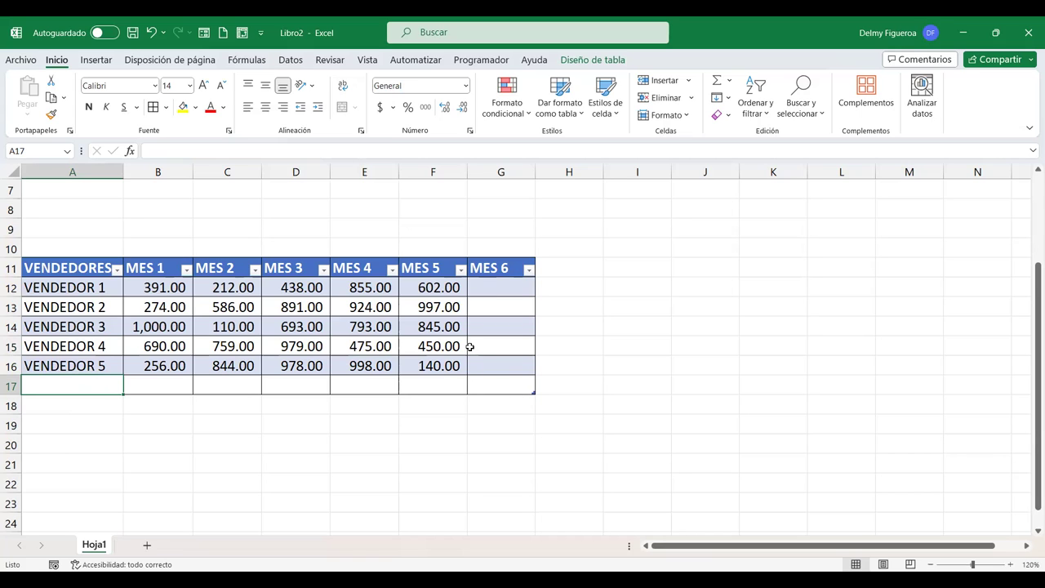
# - Resize the formatted table back to A11:F16 and delete the leftover column G
pyautogui.scroll(1, 472, 356)
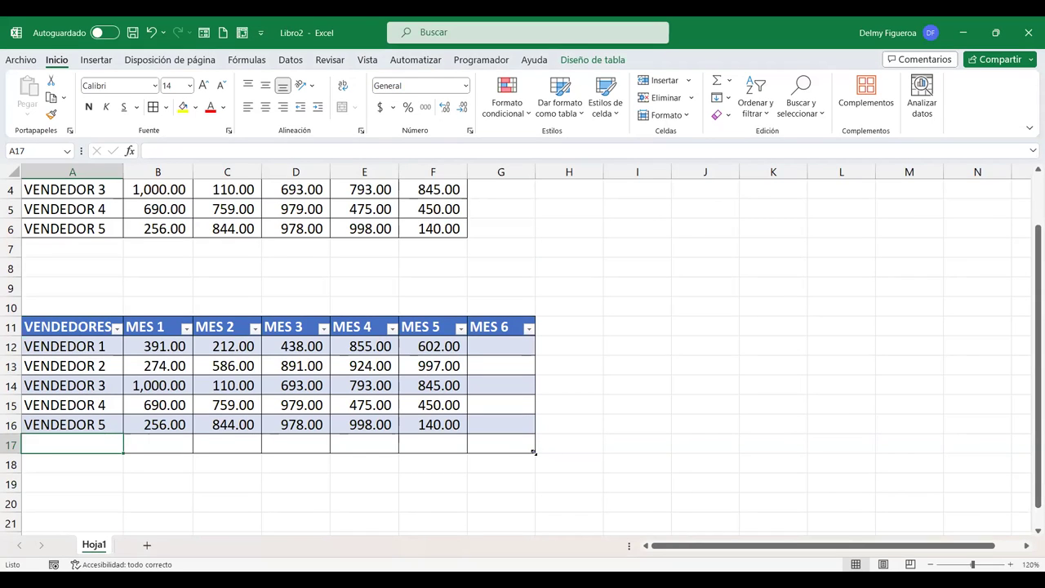
pyautogui.moveTo(465, 428)
pyautogui.mouseDown()
pyautogui.moveTo(462, 418)
pyautogui.moveTo(465, 449)
pyautogui.mouseUp()
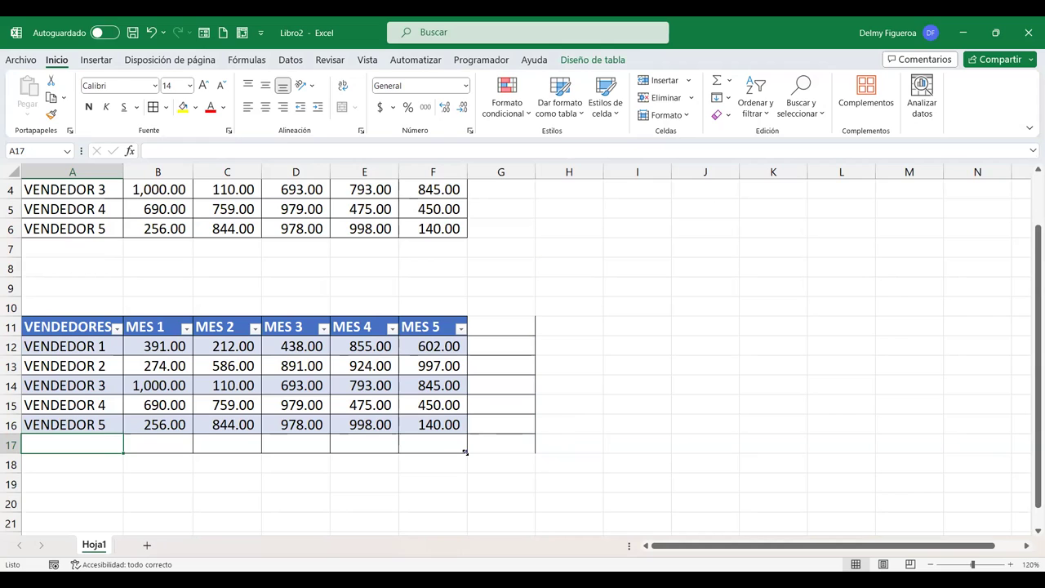
pyautogui.click(529, 384)
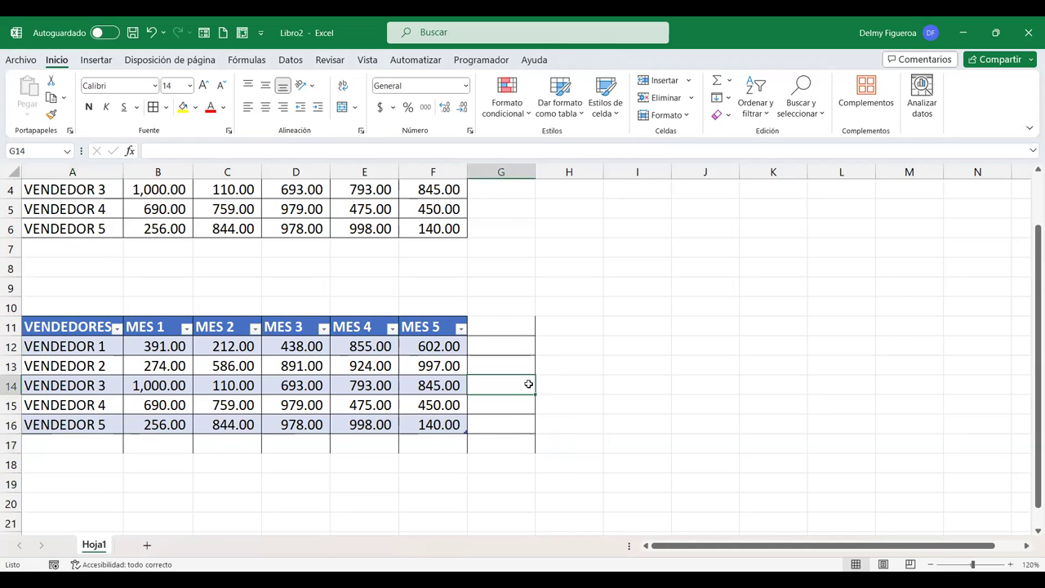
pyautogui.click(501, 171)
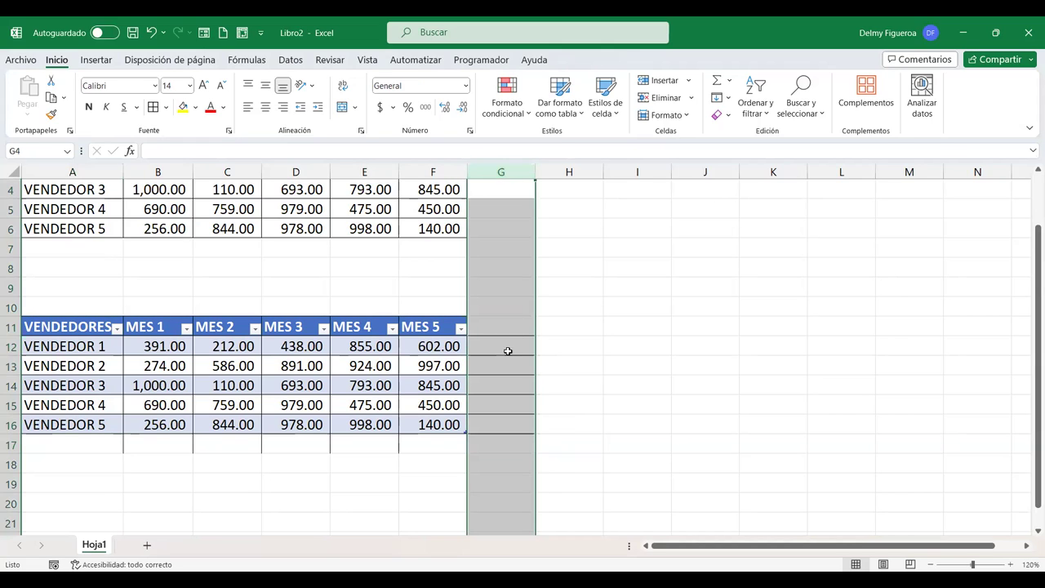
pyautogui.rightClick(510, 170)
pyautogui.click(531, 379)
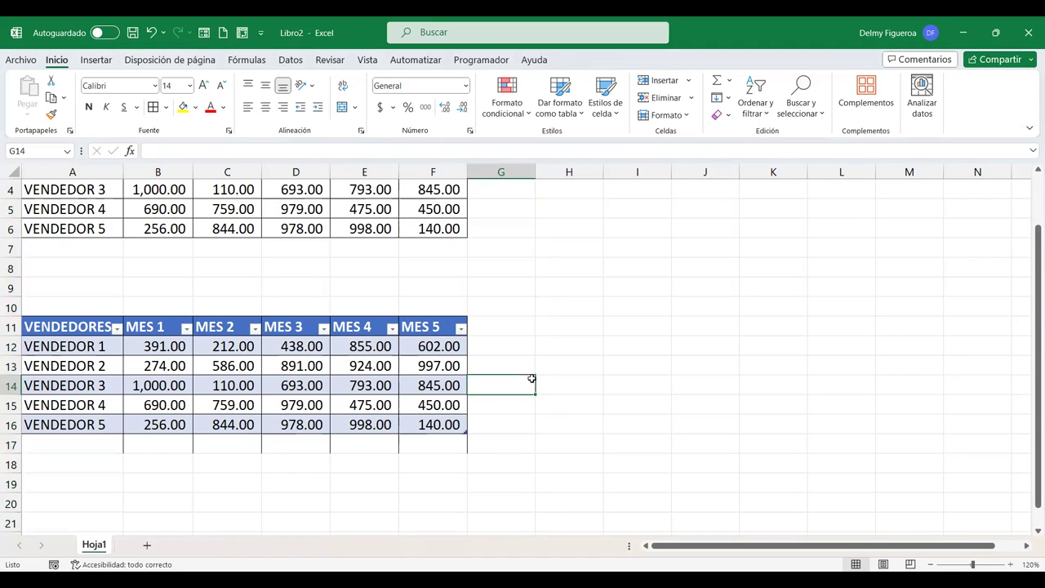
# - Enter the heading TOTAL in cell G1, beside MES 5 of the plain range
pyautogui.scroll(1, 539, 382)
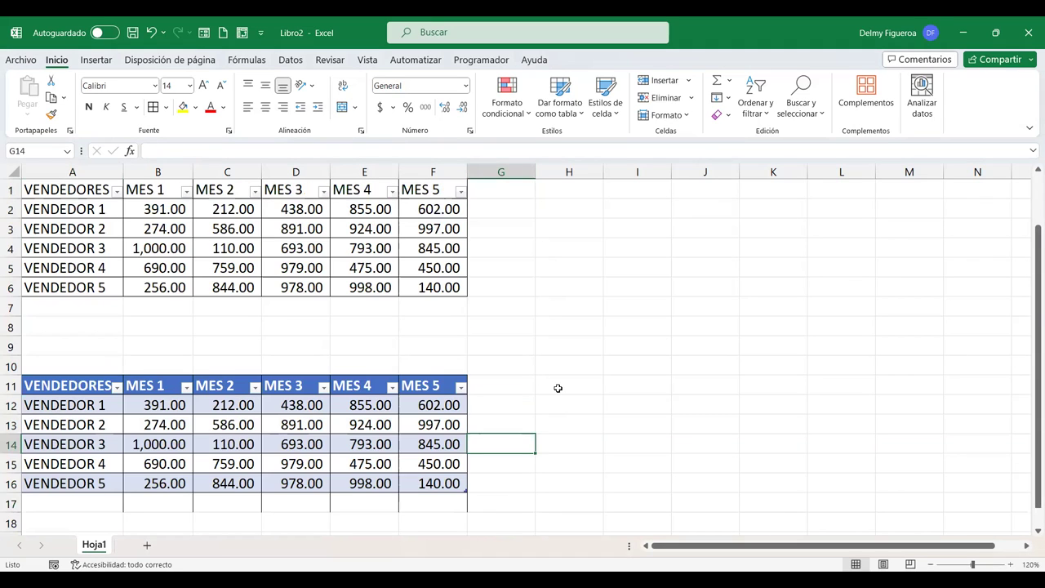
pyautogui.click(497, 189)
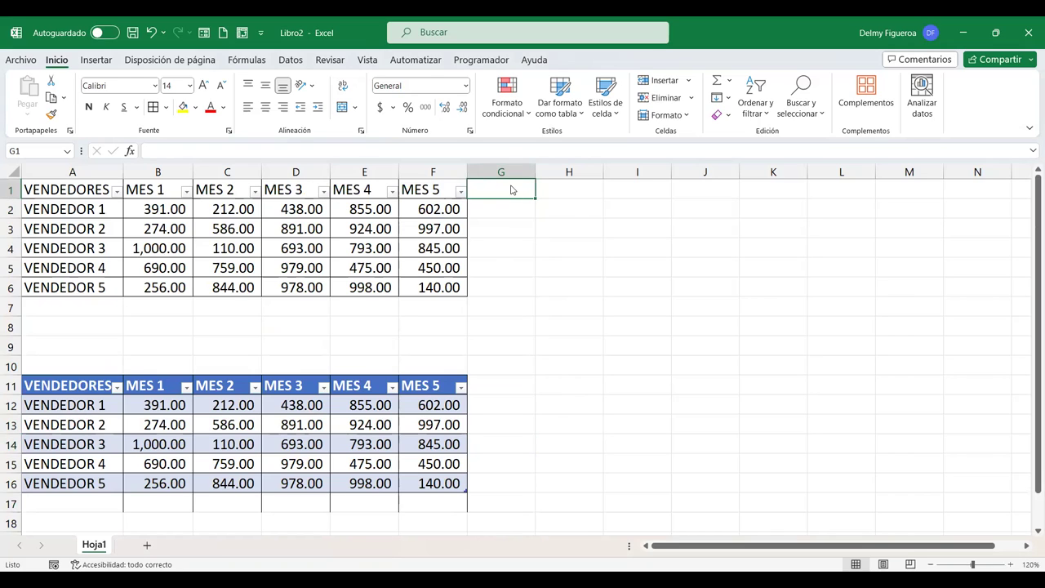
pyautogui.write('Total')
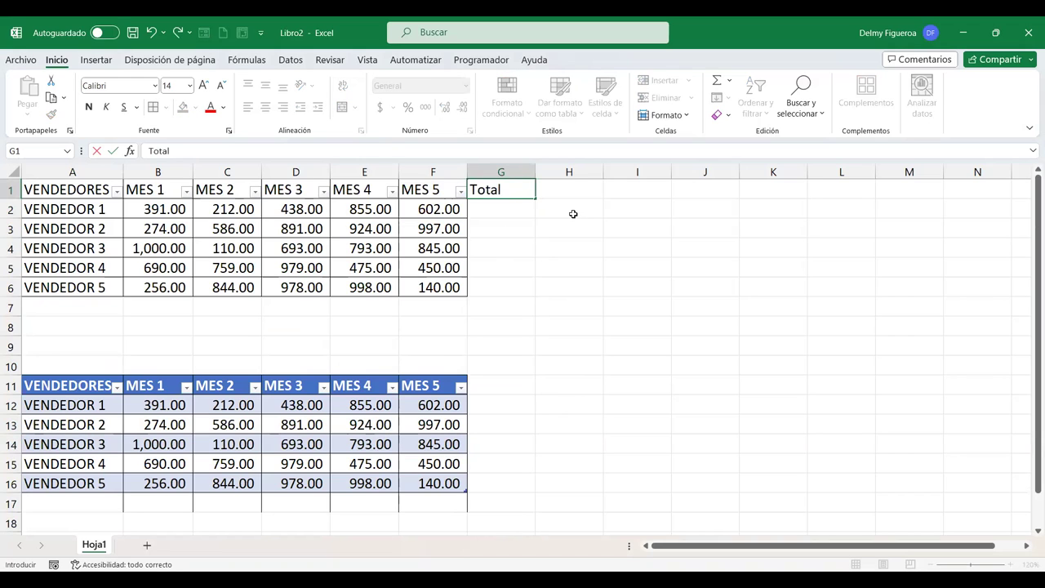
pyautogui.press('Return')
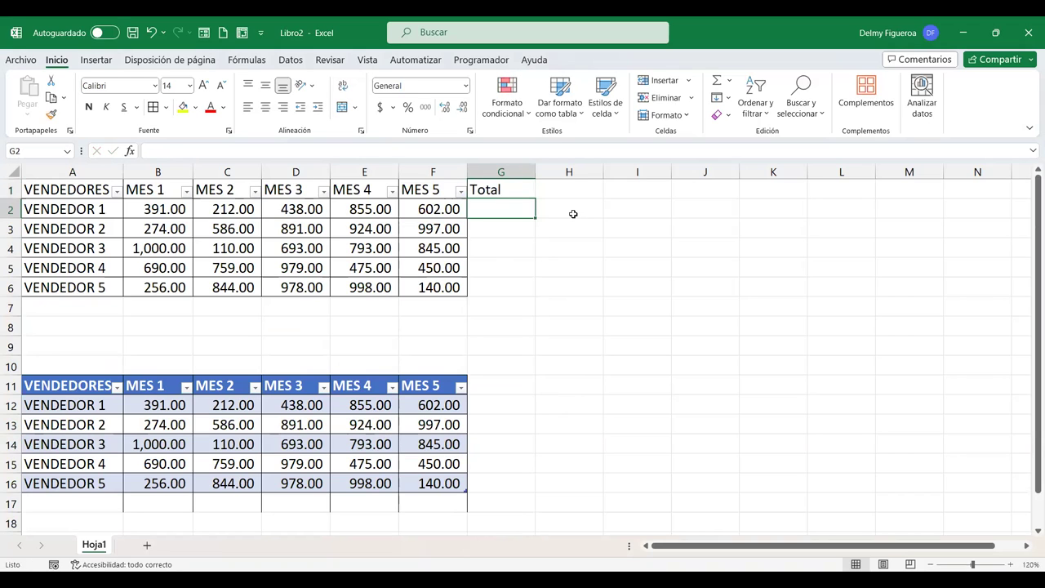
pyautogui.press('Down')
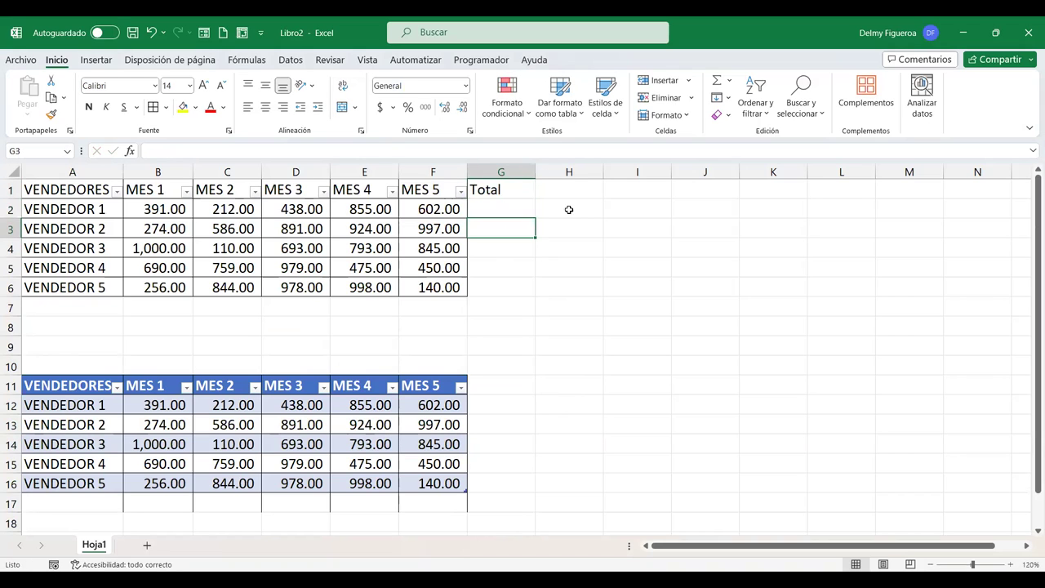
pyautogui.click(492, 385)
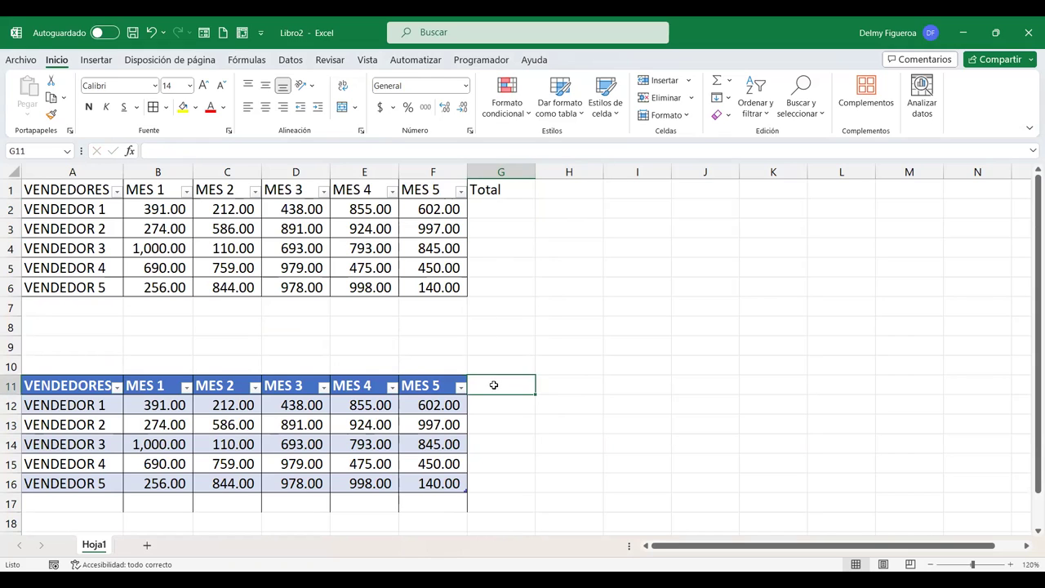
pyautogui.click(518, 188)
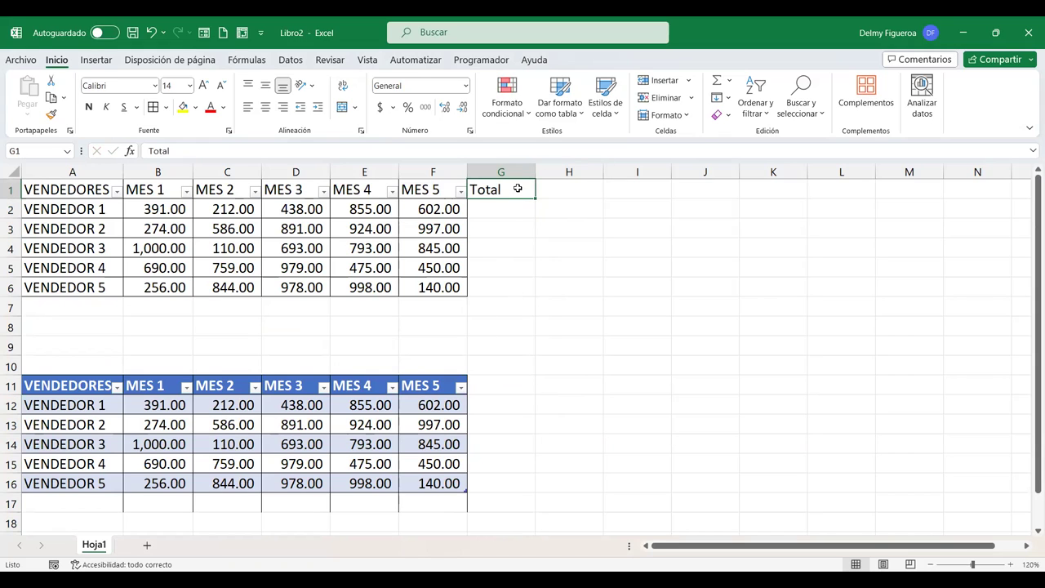
pyautogui.write('TOTAL')
pyautogui.press('Return')
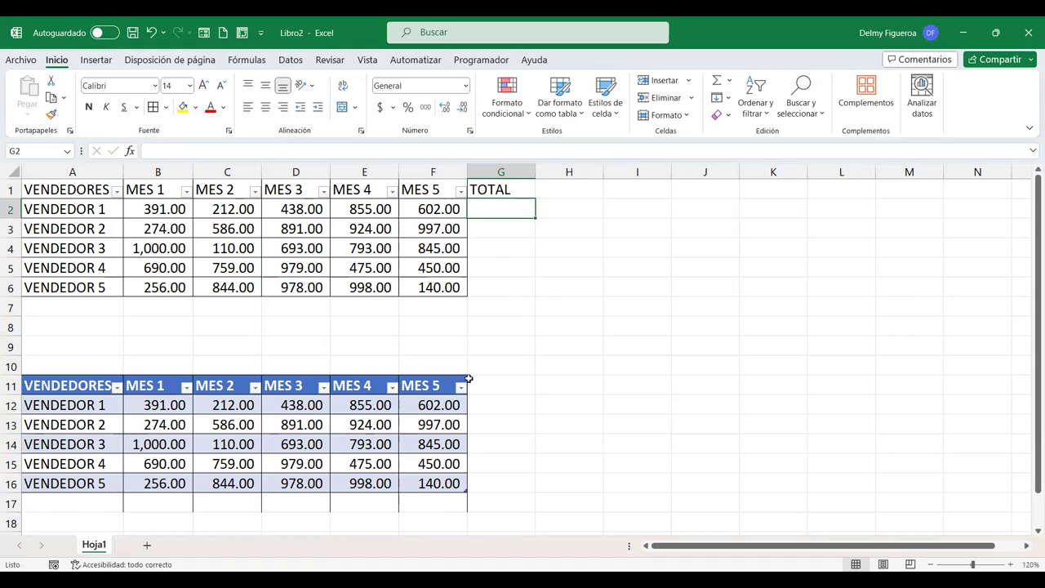
# - Add a TOTAL column to the formatted table by entering that heading in cell G11
pyautogui.click(498, 393)
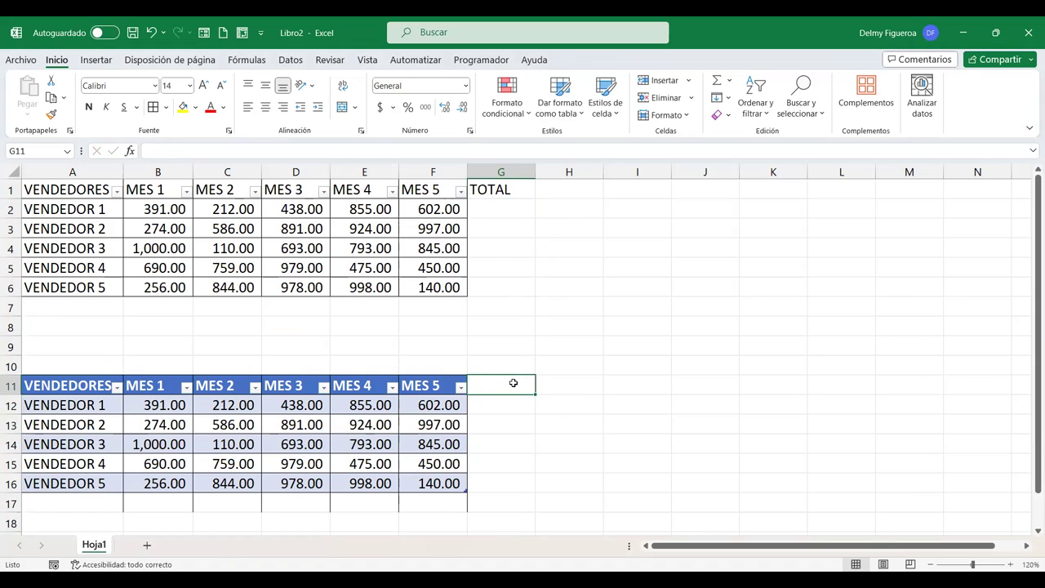
pyautogui.write('TOTAL')
pyautogui.press('Tab')
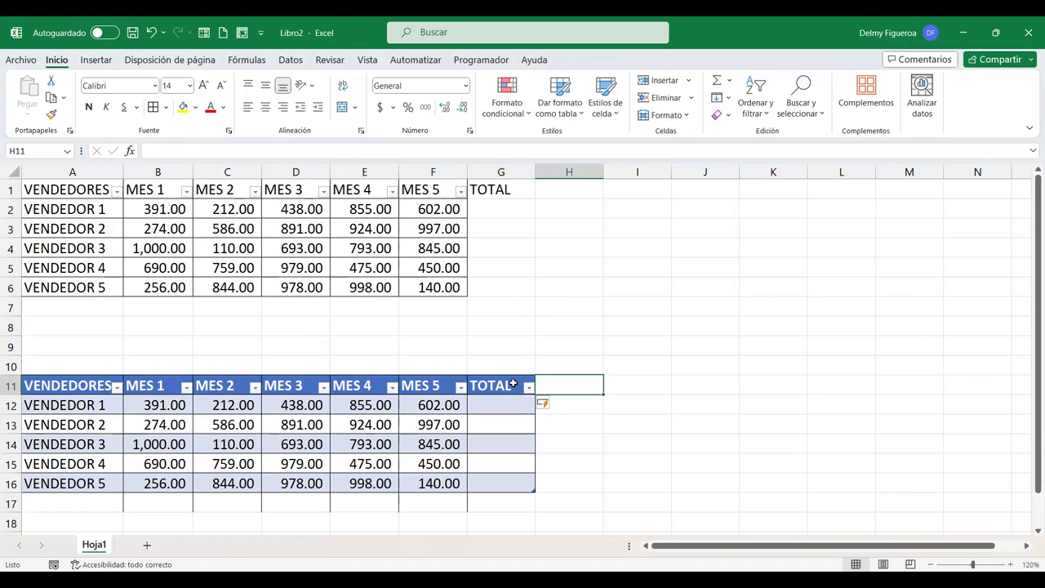
pyautogui.click(644, 268)
pyautogui.click(510, 190)
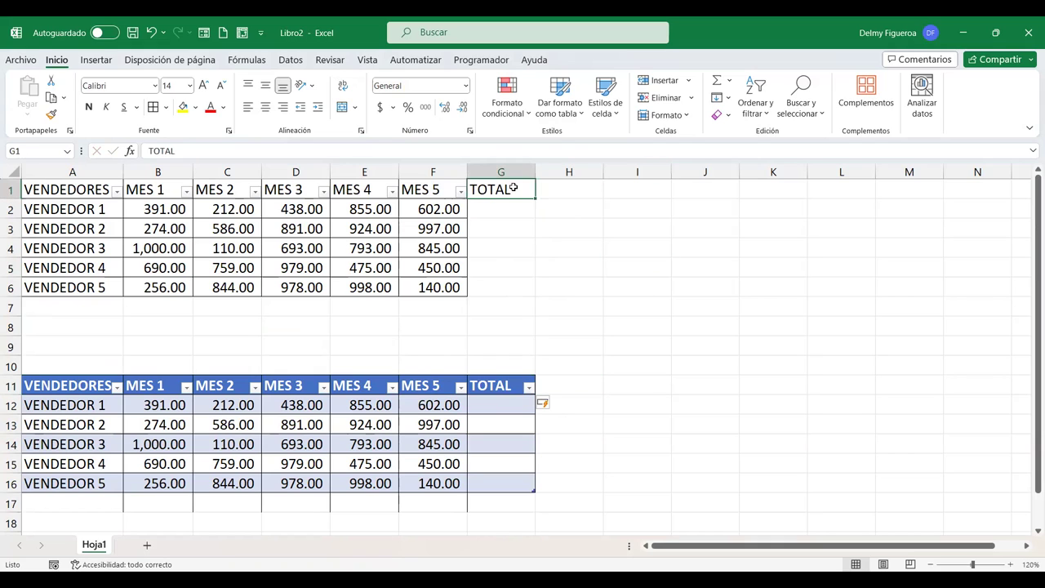
pyautogui.click(438, 209)
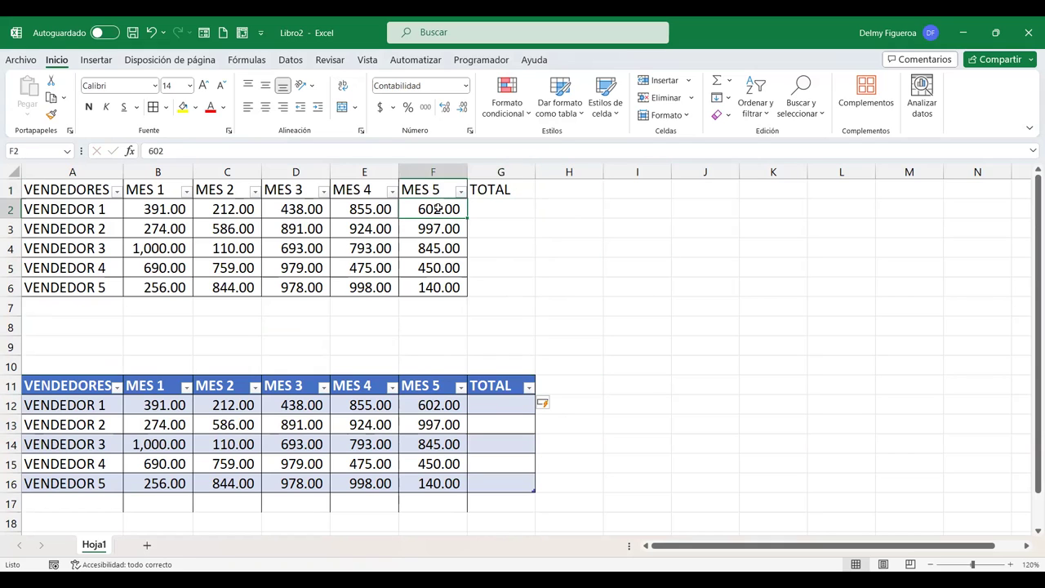
pyautogui.click(504, 389)
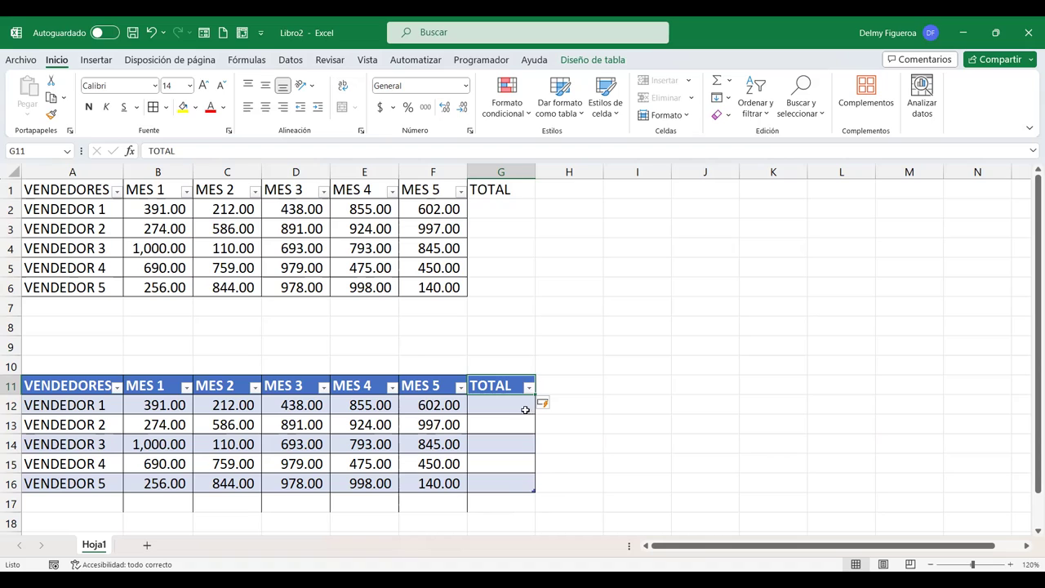
pyautogui.click(496, 206)
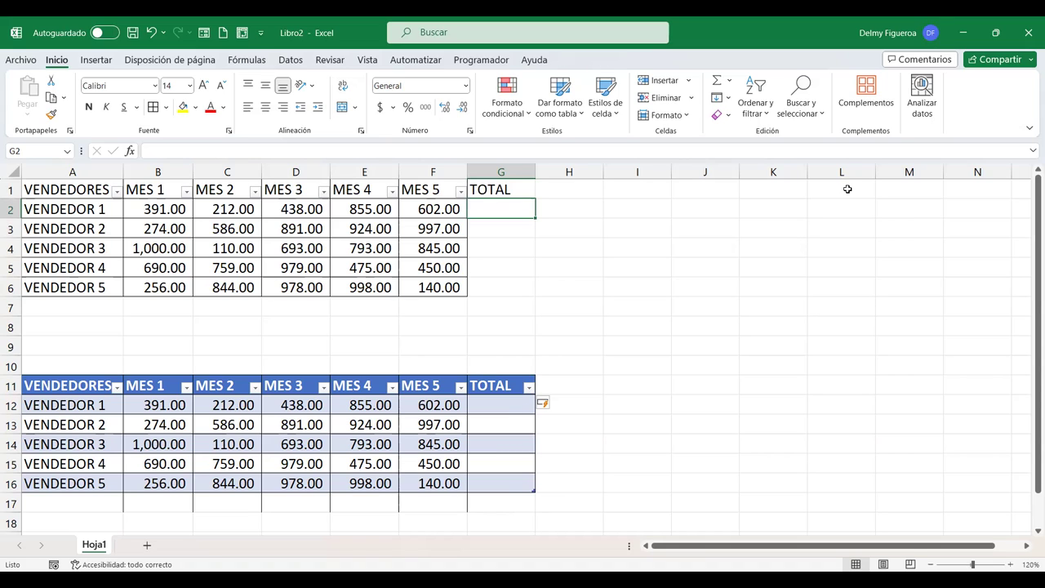
pyautogui.write('=')
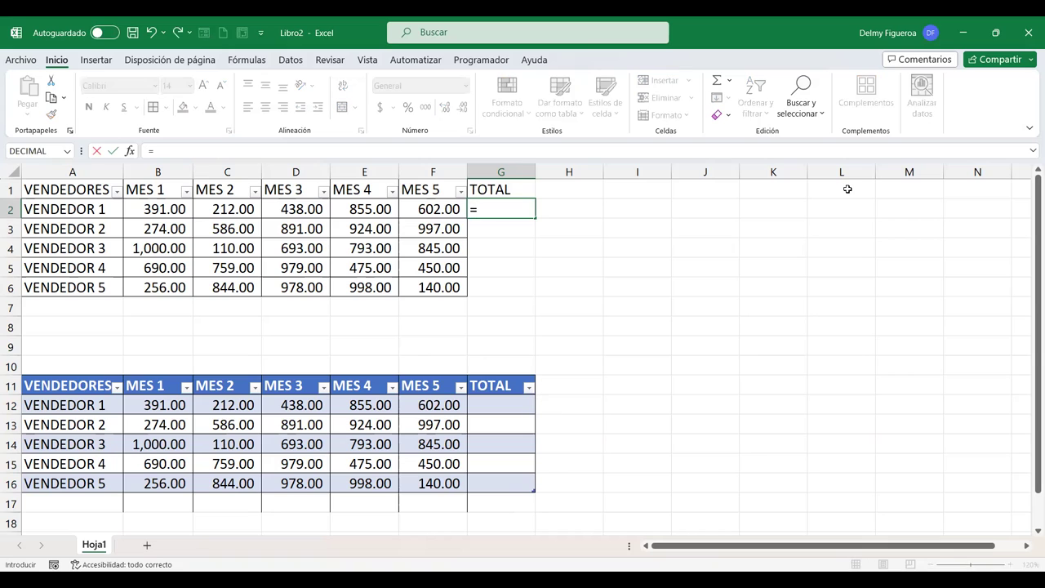
pyautogui.write('SU')
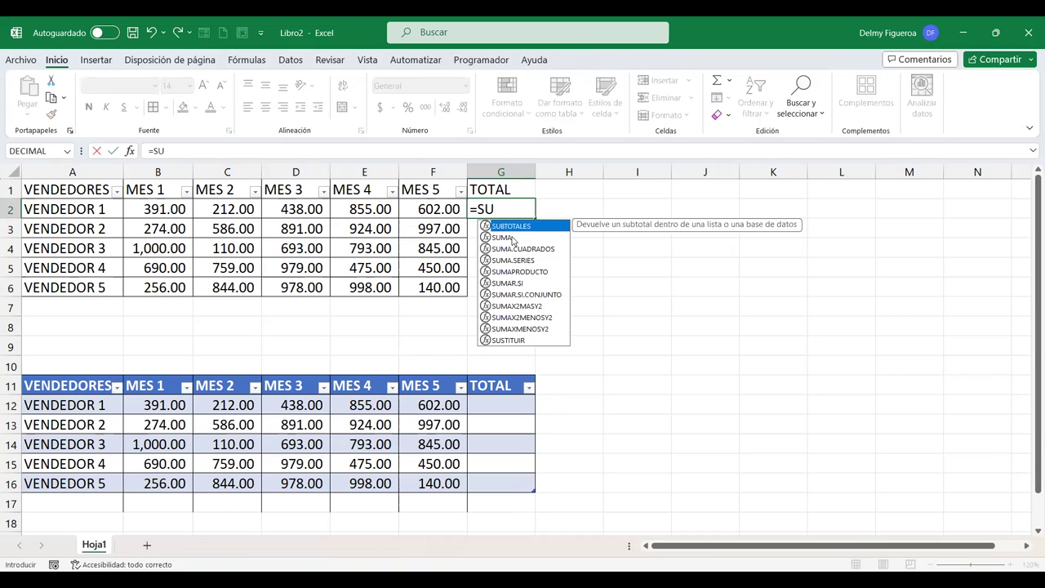
pyautogui.doubleClick(514, 238)
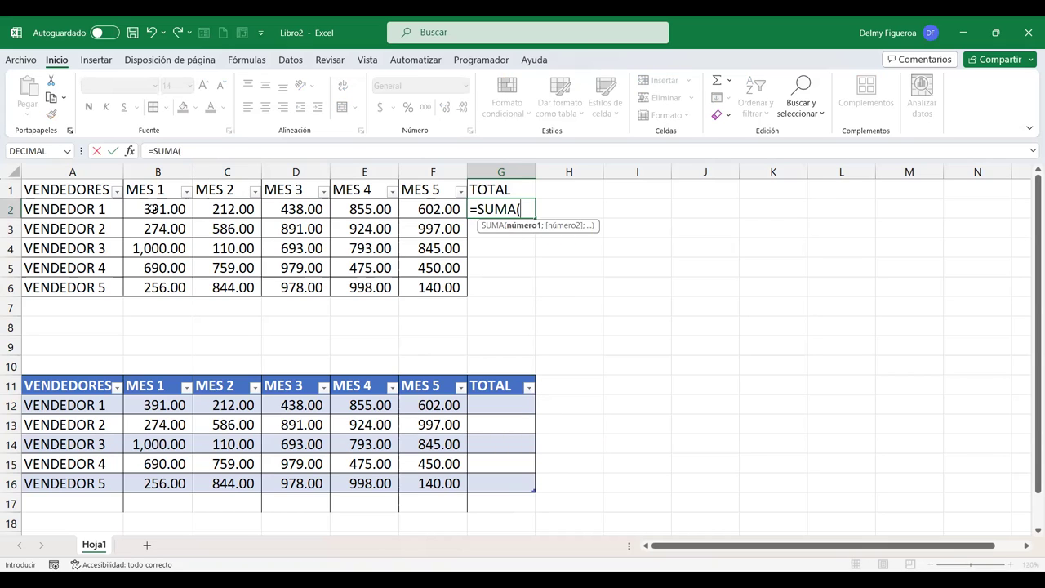
pyautogui.click(197, 209)
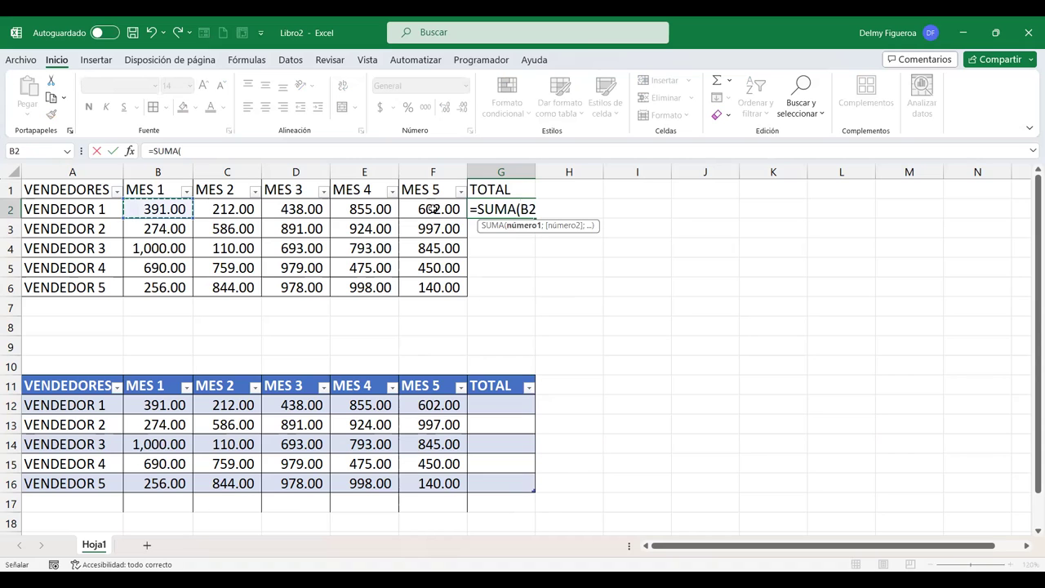
pyautogui.keyDown('shift'); pyautogui.click(433, 209); pyautogui.keyUp('shift')
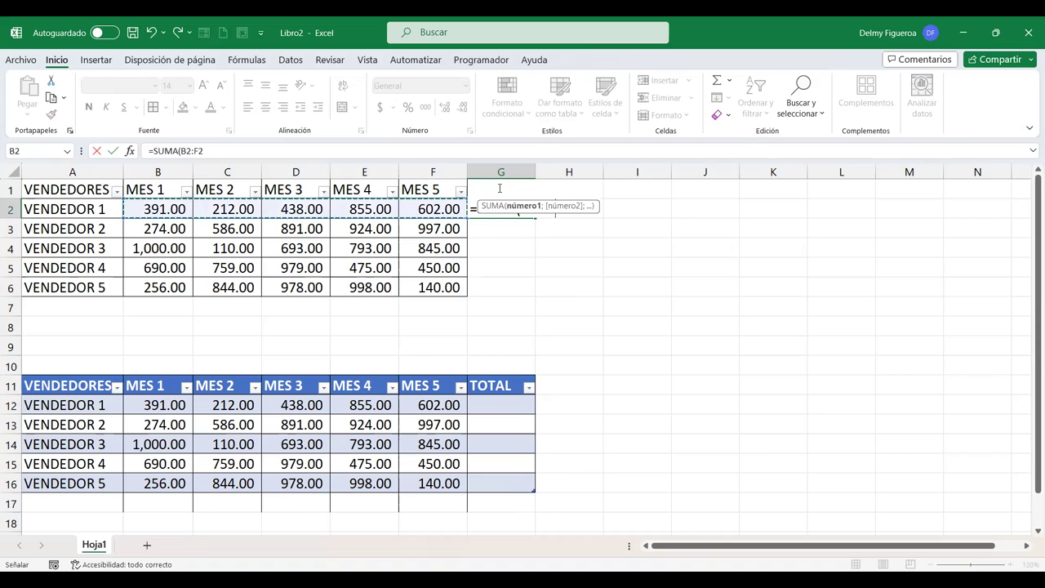
pyautogui.hotkey('ctrl', 'z')
# - Enter =SUMA(B2:F2) in G2 to total VENDEDOR 1's five months in the plain range
pyautogui.write('=SUM')
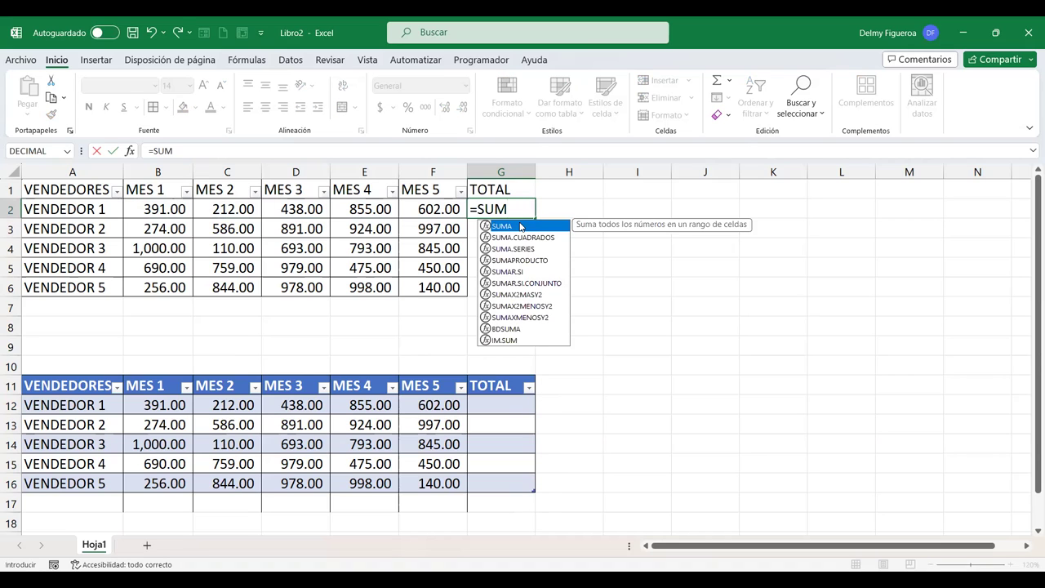
pyautogui.doubleClick(520, 226)
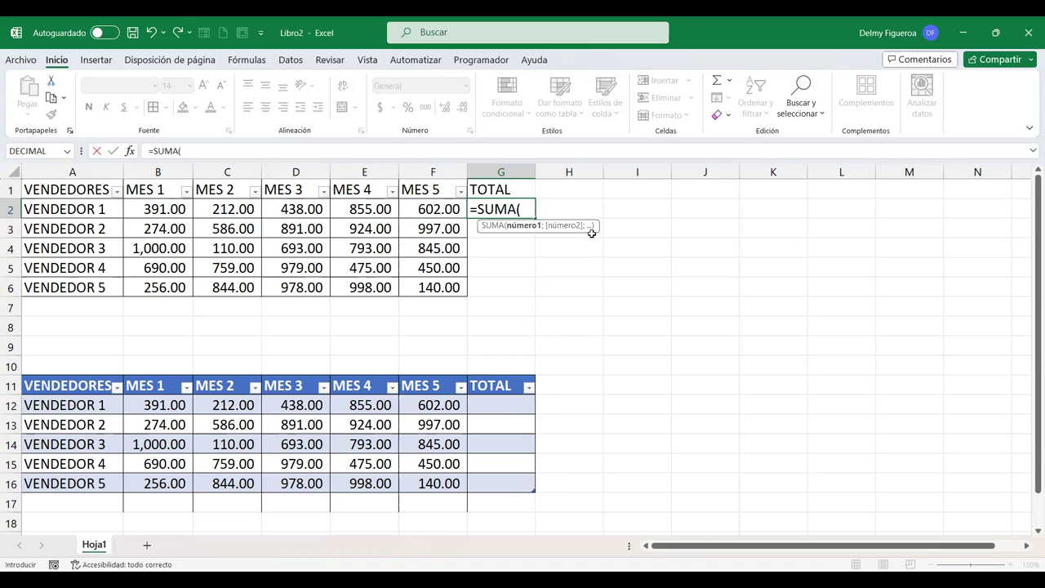
pyautogui.click(183, 151)
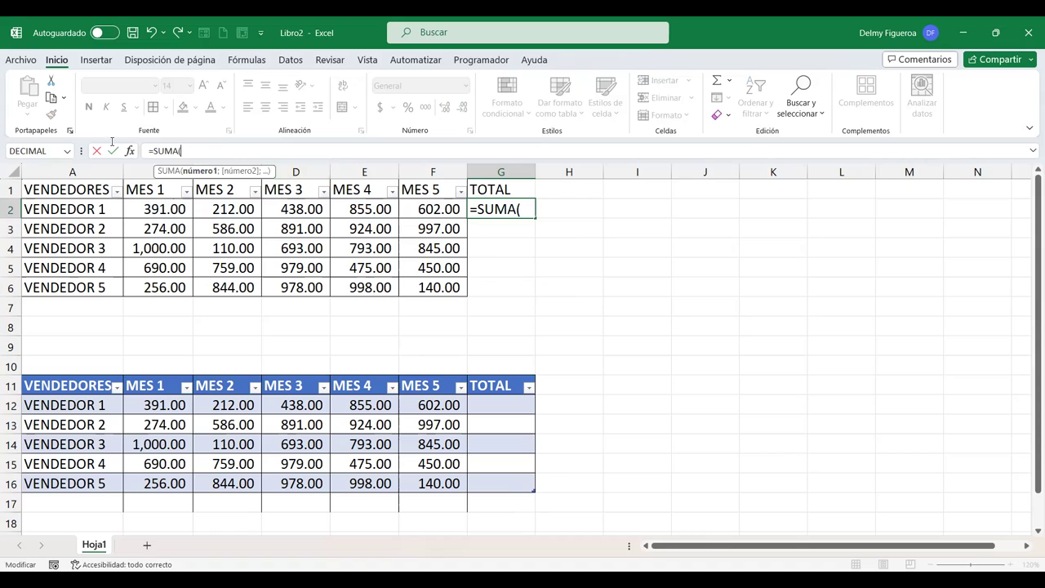
pyautogui.click(525, 221)
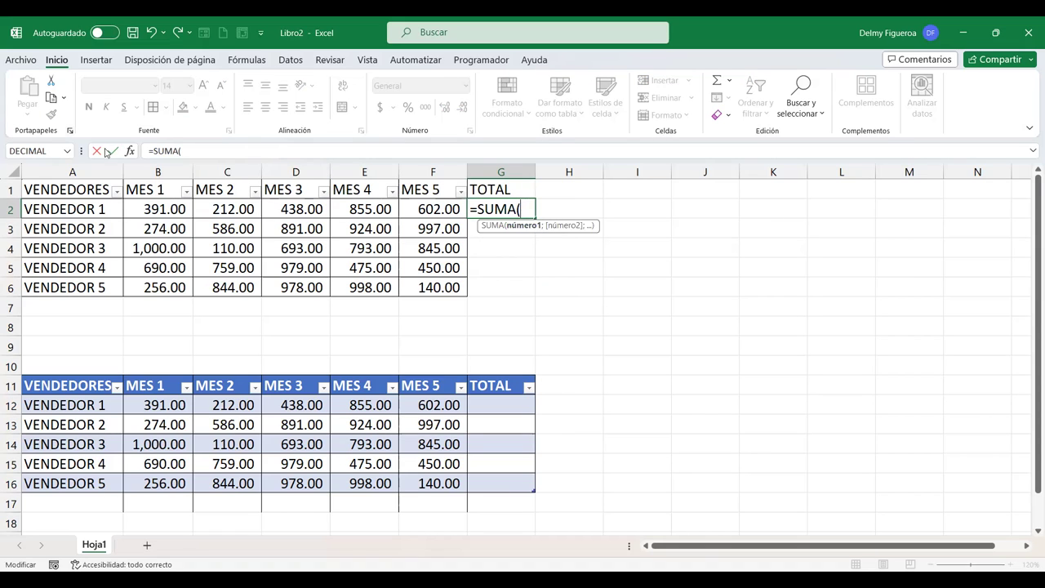
pyautogui.click(230, 152)
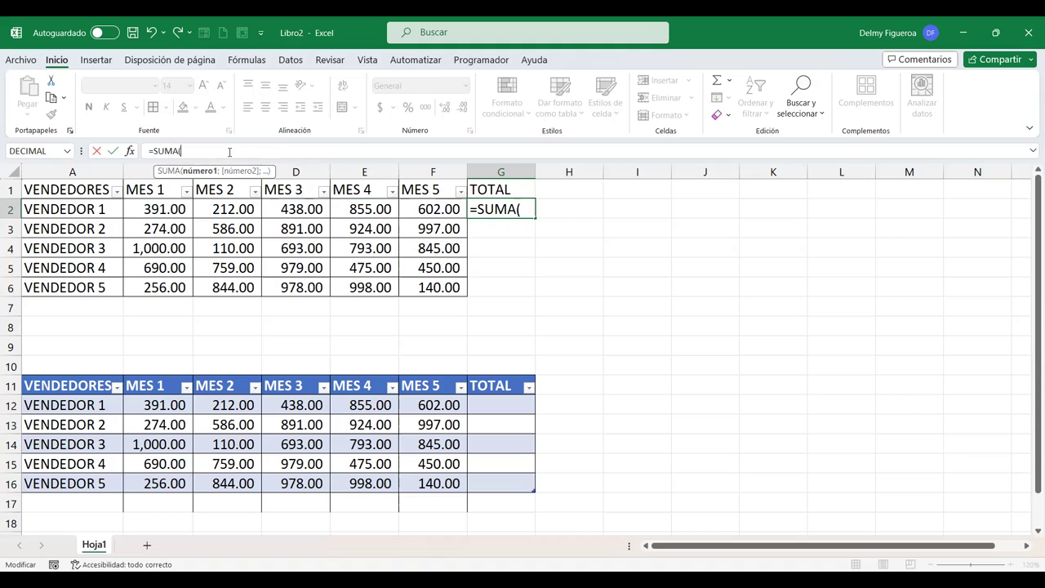
pyautogui.moveTo(147, 209); pyautogui.dragTo(445, 206)
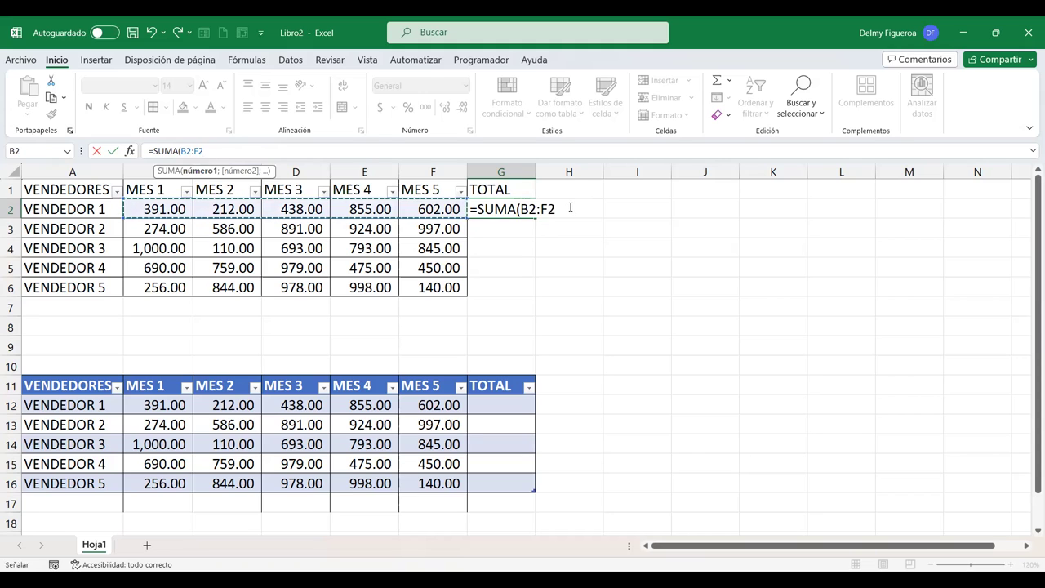
pyautogui.write(')')
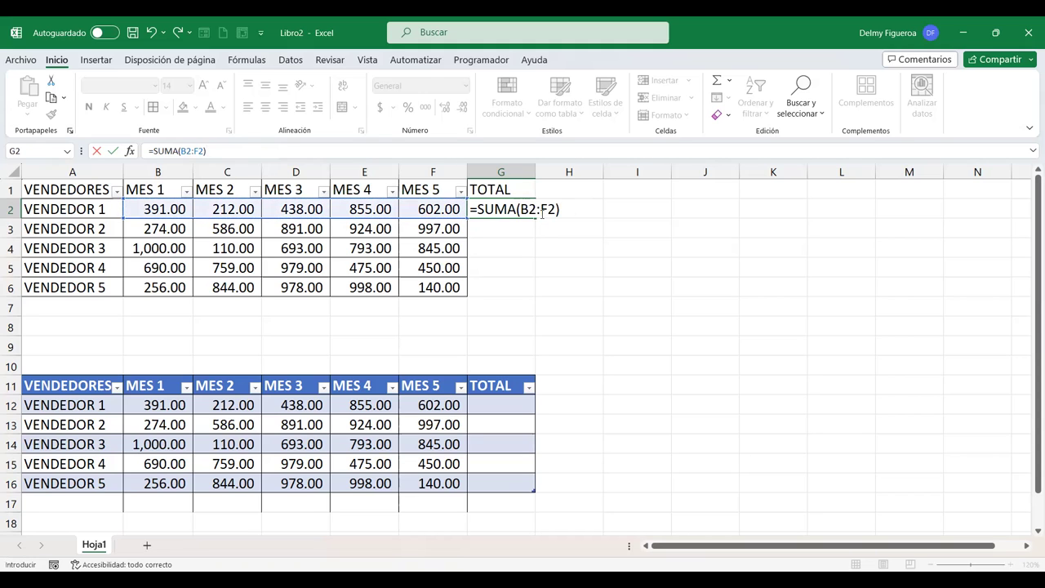
pyautogui.press('Return')
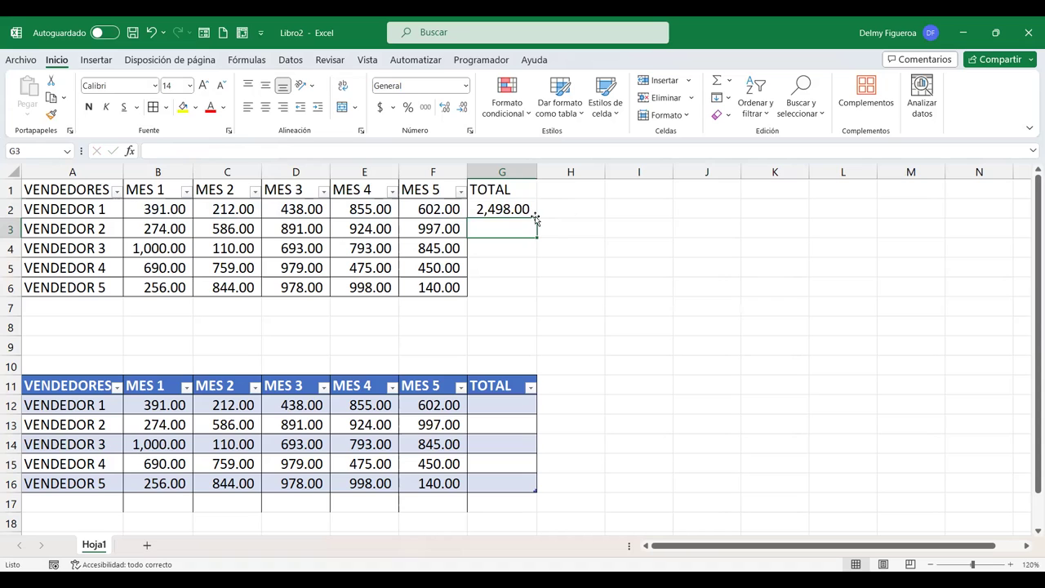
# - Enter =SUMA(Tabla1[@[MES 1]:[MES 5]]) in G12 to total the months in the formatted table's TOTAL column
pyautogui.click(507, 408)
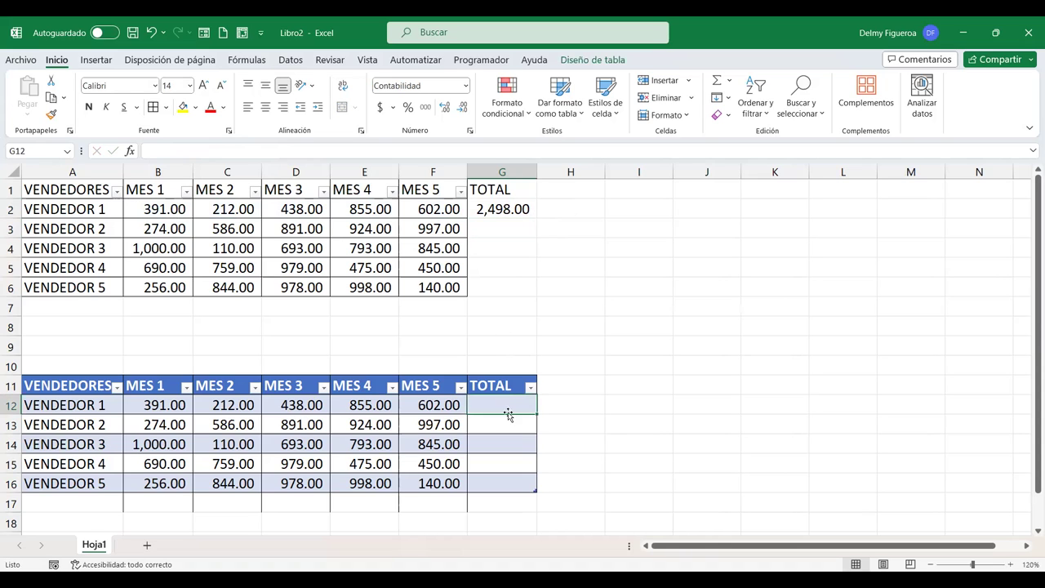
pyautogui.write('=')
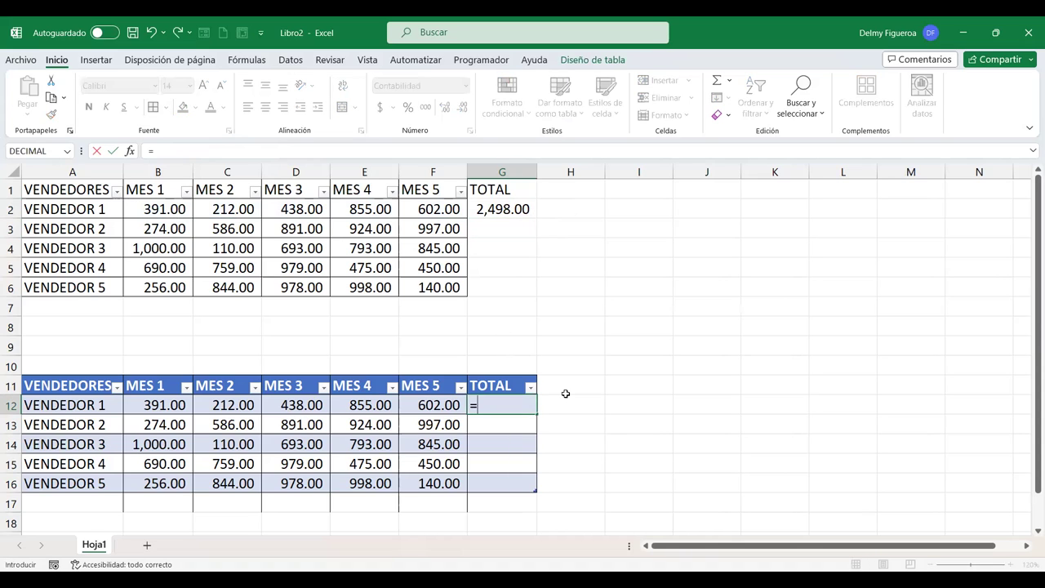
pyautogui.write('SUM')
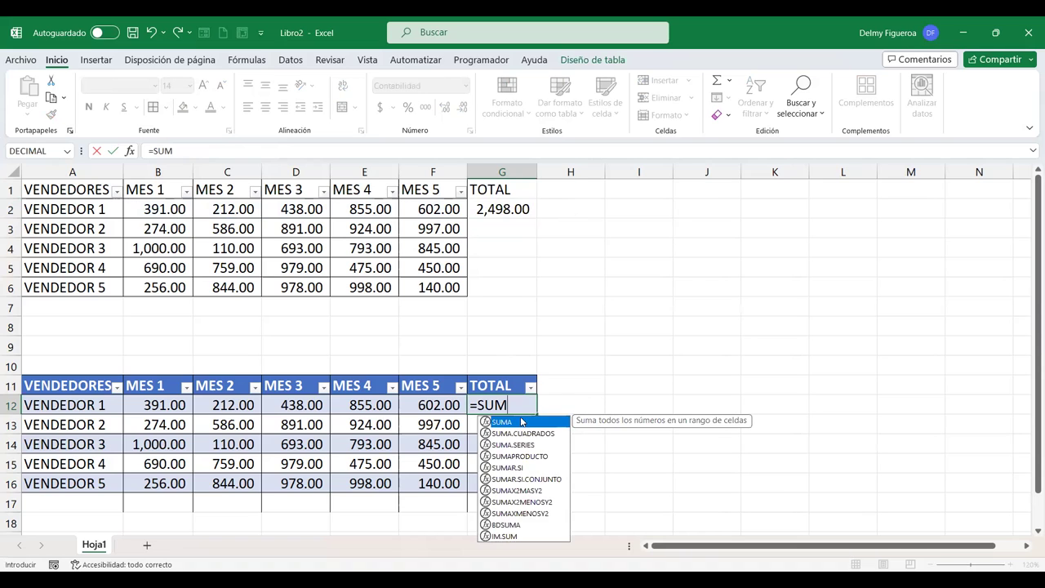
pyautogui.doubleClick(515, 424)
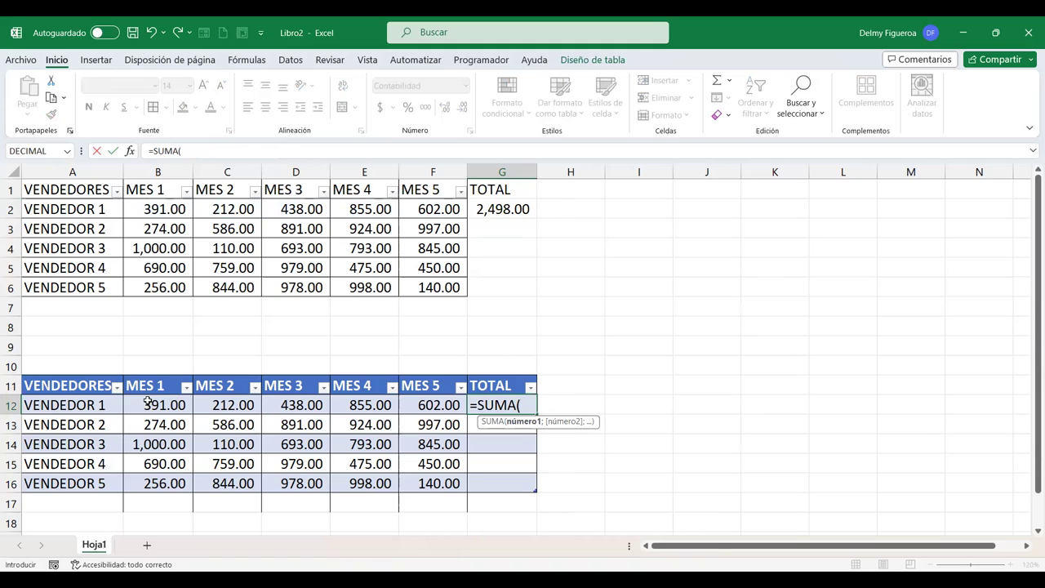
pyautogui.moveTo(147, 405); pyautogui.dragTo(260, 404)
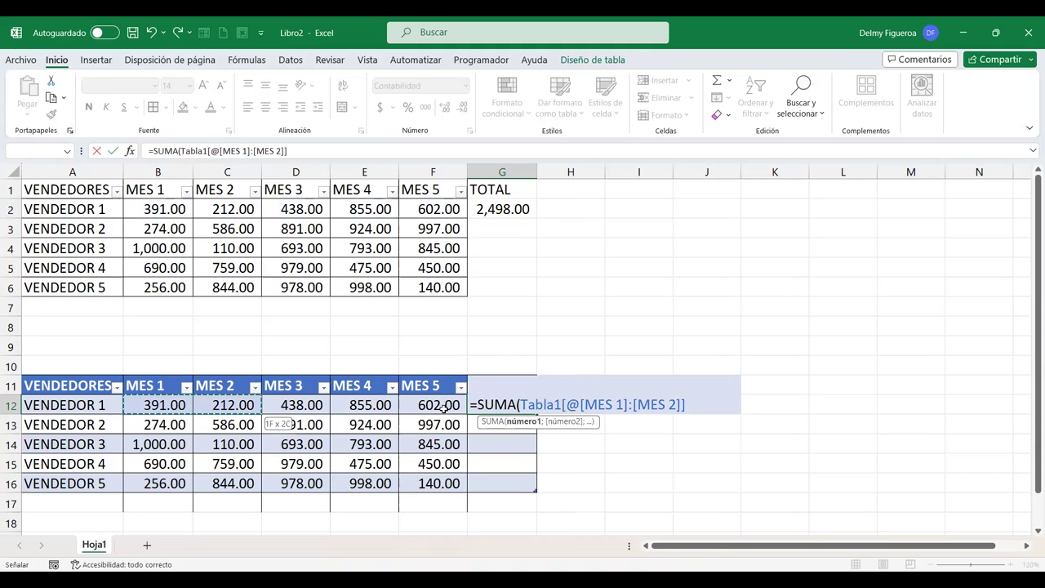
pyautogui.keyDown('shift'); pyautogui.click(418, 405); pyautogui.keyUp('shift')
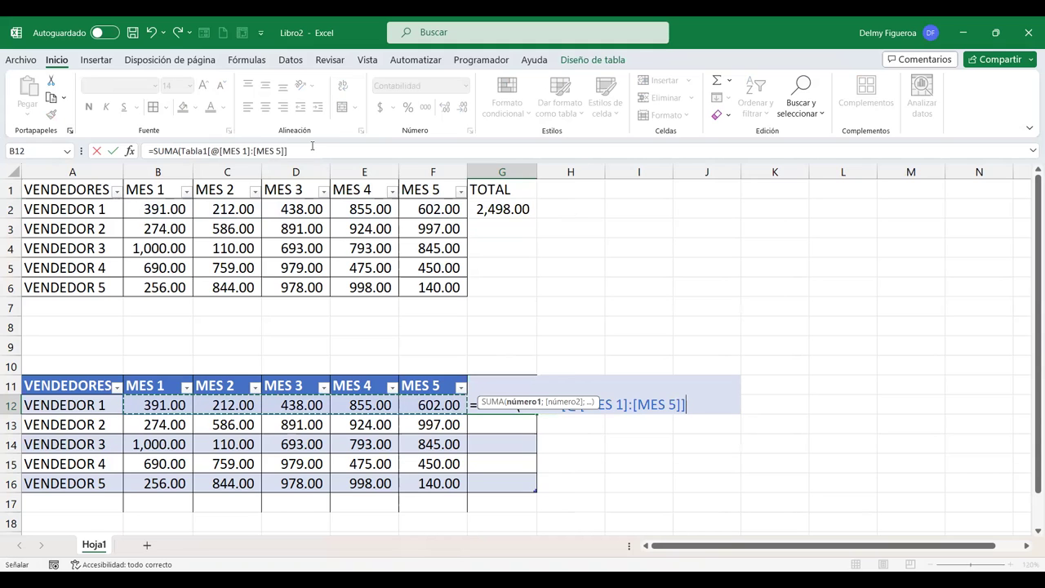
pyautogui.click(292, 151)
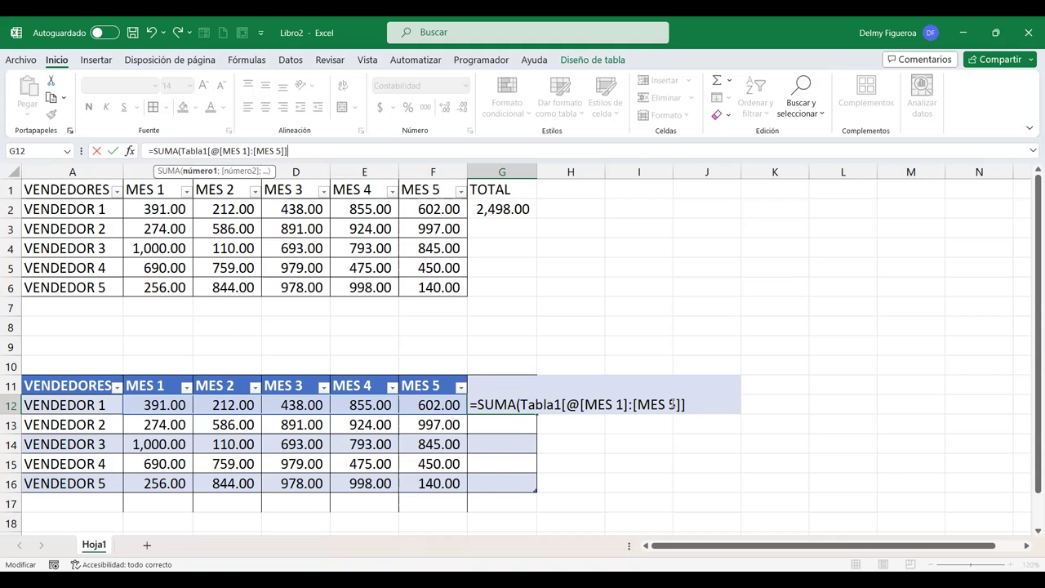
pyautogui.press('Return')
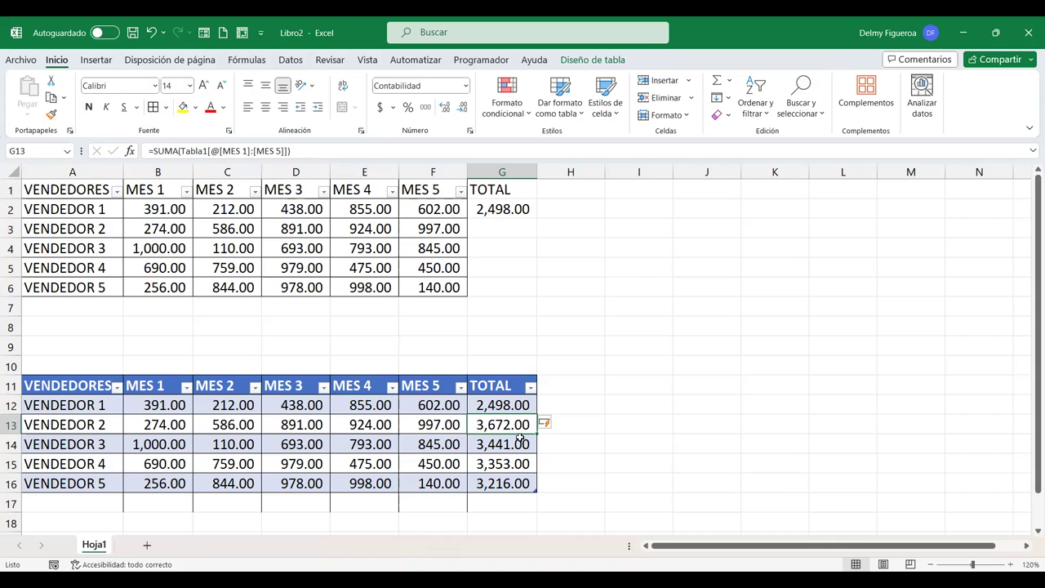
# - Compare the TOTAL formulas of VENDEDOR 1 in the plain range and in the formatted table
pyautogui.click(508, 209)
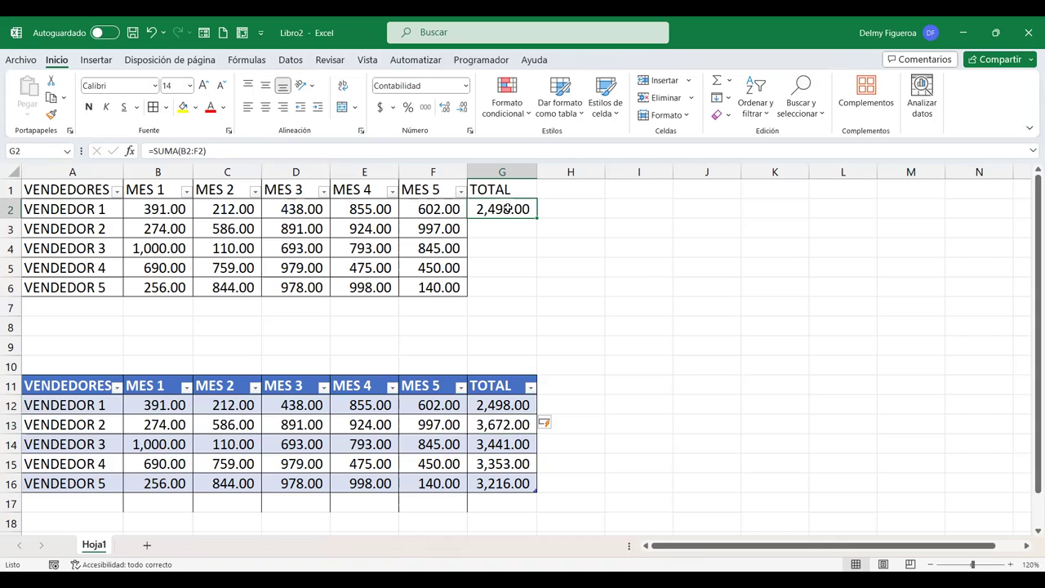
pyautogui.doubleClick(529, 207)
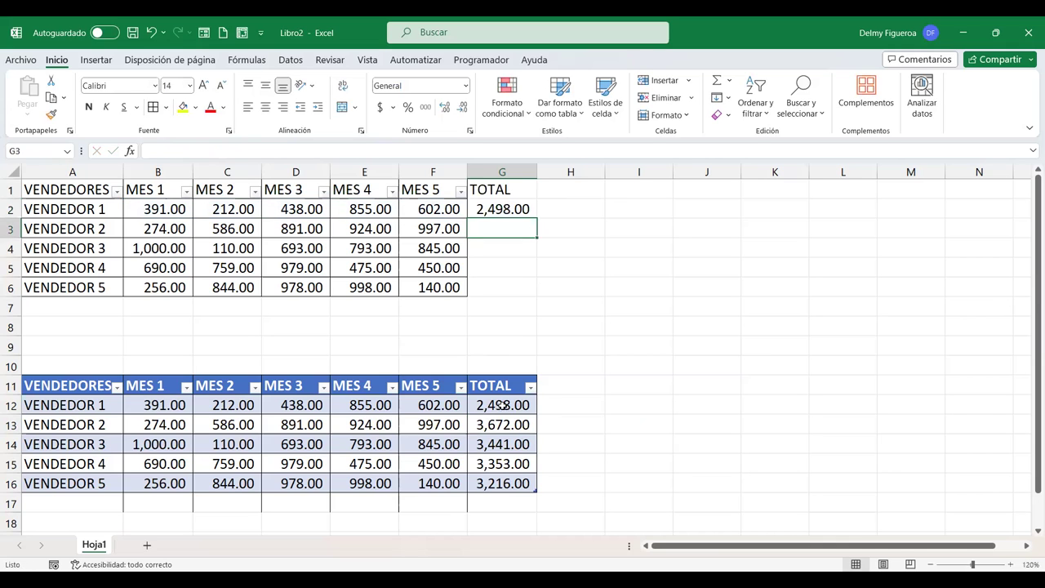
pyautogui.click(503, 405)
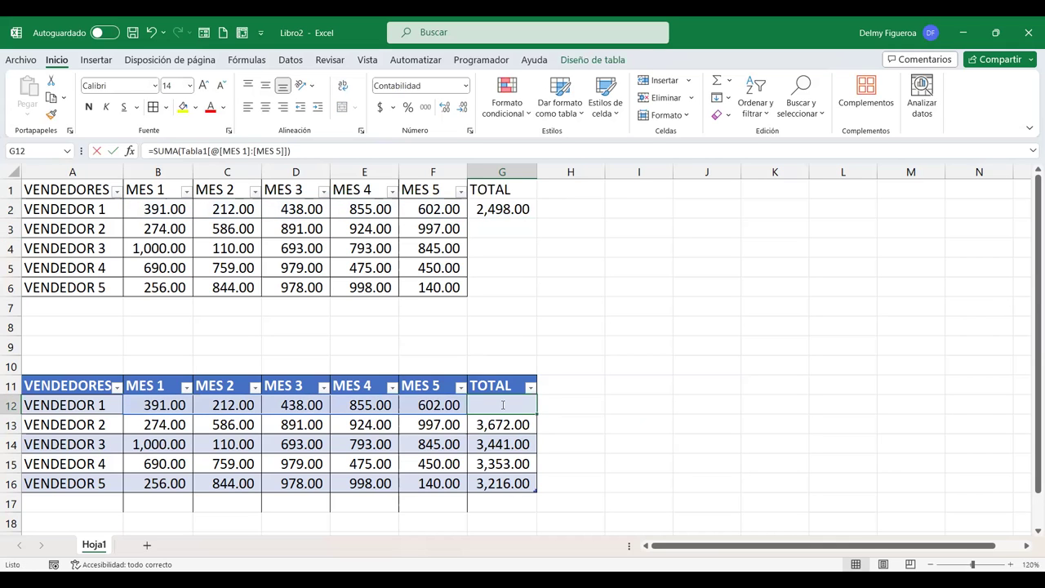
pyautogui.press('F2')
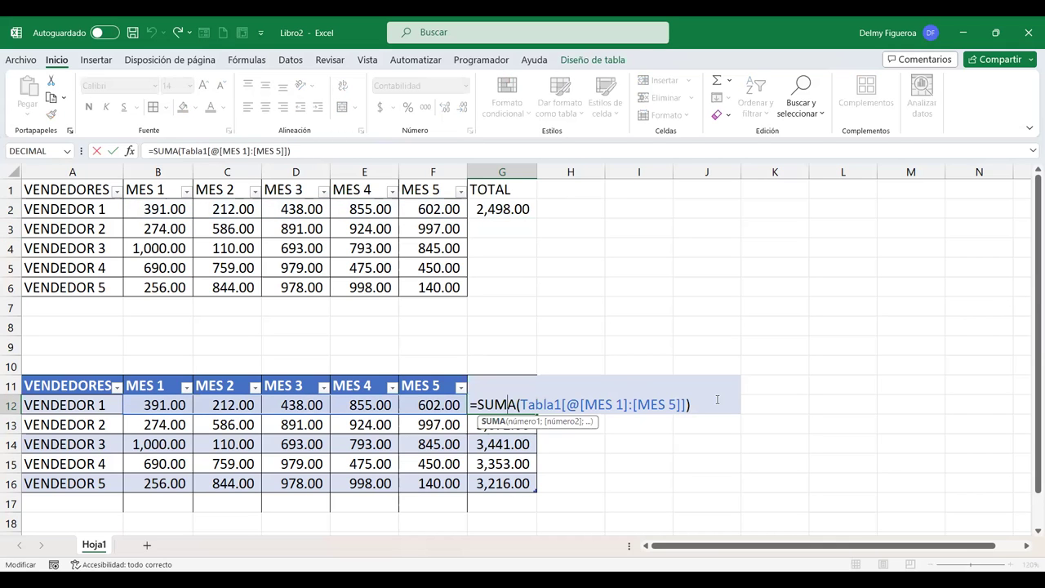
pyautogui.press('Return')
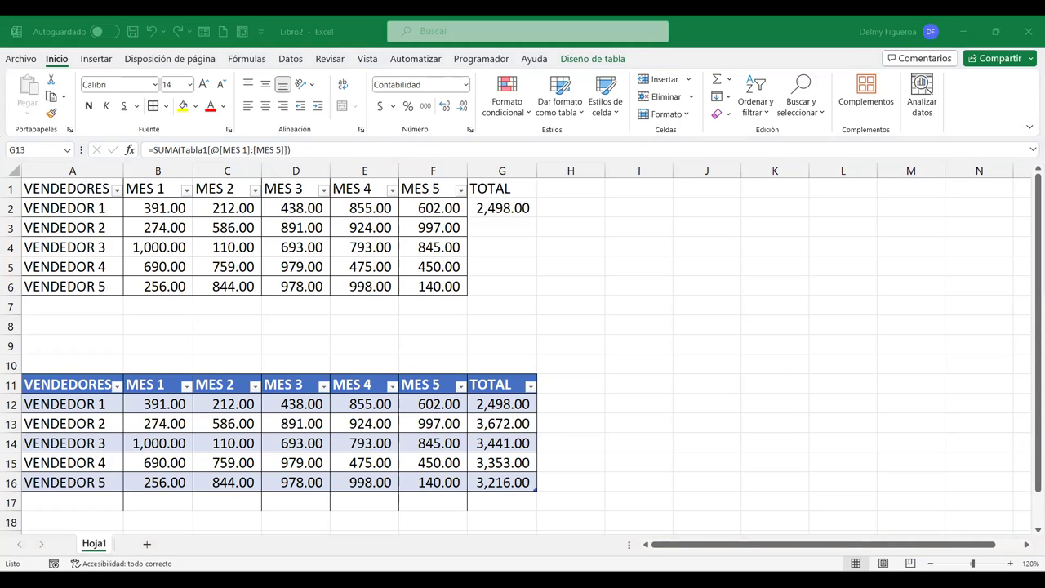
# - Enter the row label TOTAL in cell A7, below VENDEDOR 5 of the plain range
pyautogui.click(71, 305)
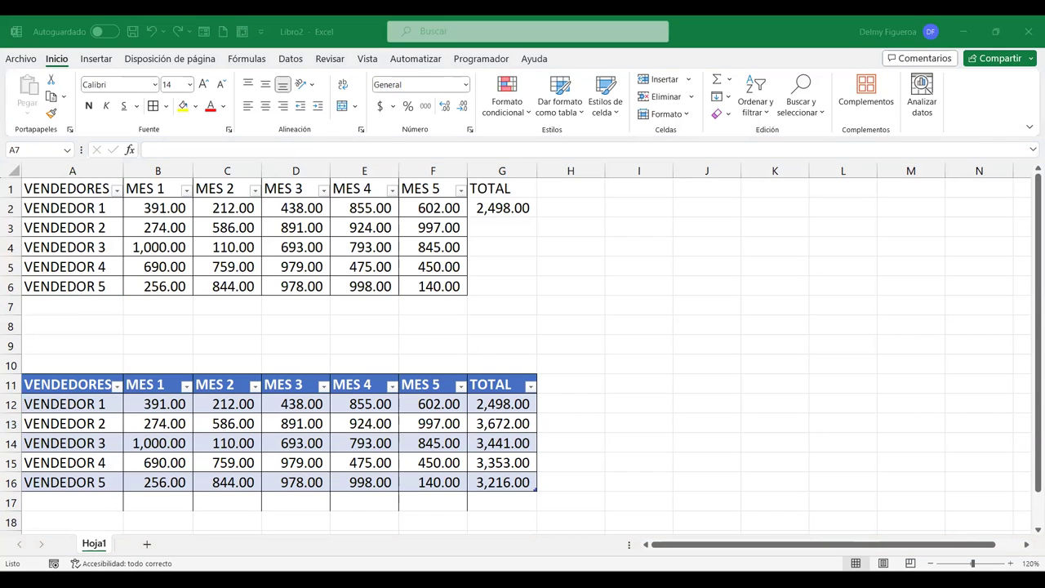
pyautogui.click(70, 305)
pyautogui.write('TTO')
pyautogui.press('BackSpace')
pyautogui.press('BackSpace')
pyautogui.write('OTAL')
pyautogui.press('Tab')
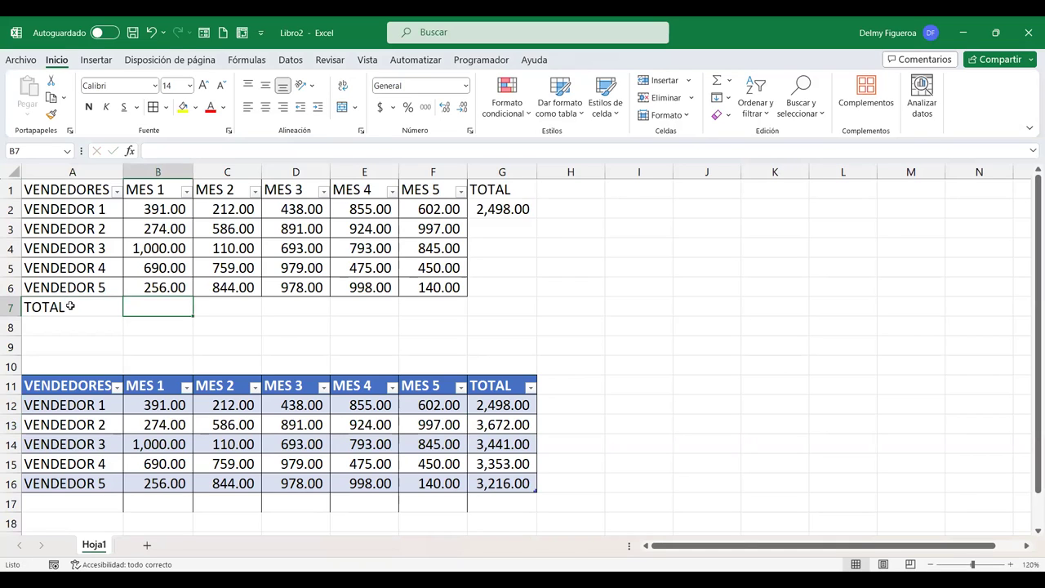
# - Try AutoSum over B2:F7 to total MES 1 to MES 5 in row 7 of the plain range, and undo it
pyautogui.press('Up')
pyautogui.press('Up')
pyautogui.press('Up')
pyautogui.press('Up')
pyautogui.press('Up')
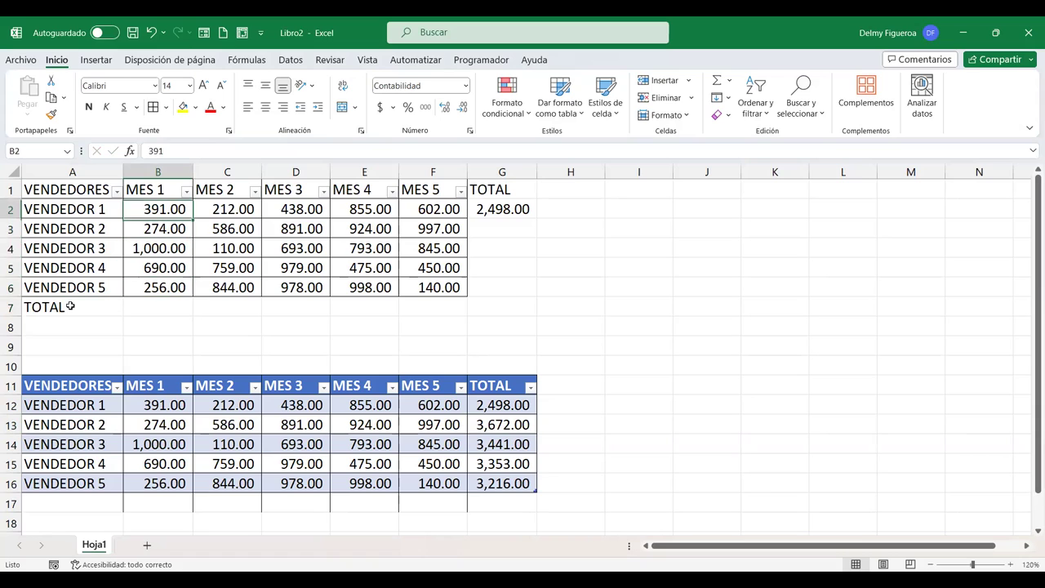
pyautogui.hotkey('shift', 'Right')
pyautogui.hotkey('shift', 'Right')
pyautogui.hotkey('shift', 'Right')
pyautogui.hotkey('shift', 'Right')
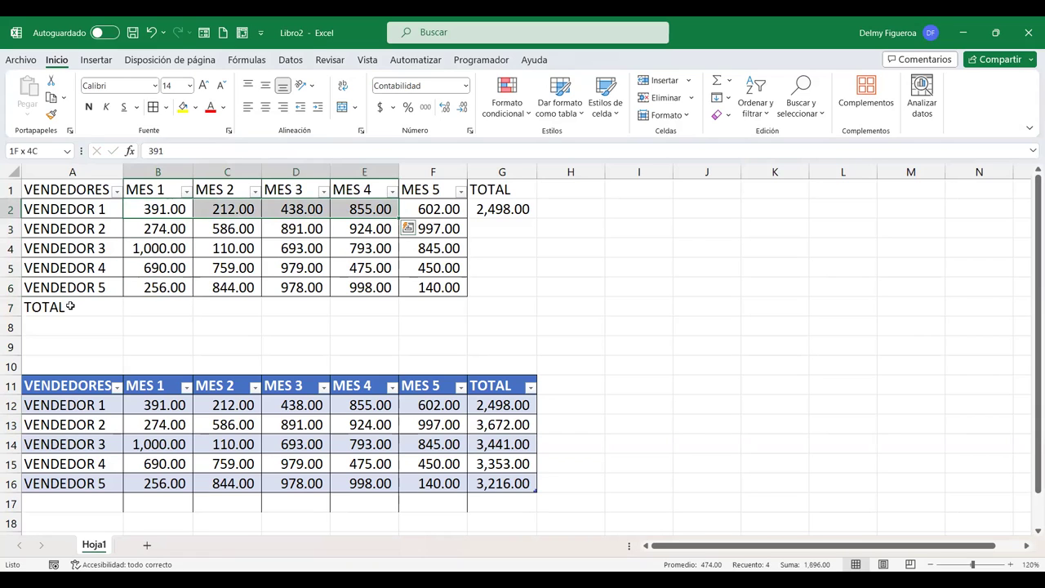
pyautogui.hotkey('shift', 'Down')
pyautogui.hotkey('shift', 'Down')
pyautogui.hotkey('shift', 'Down')
pyautogui.hotkey('shift', 'Down')
pyautogui.hotkey('shift', 'Down')
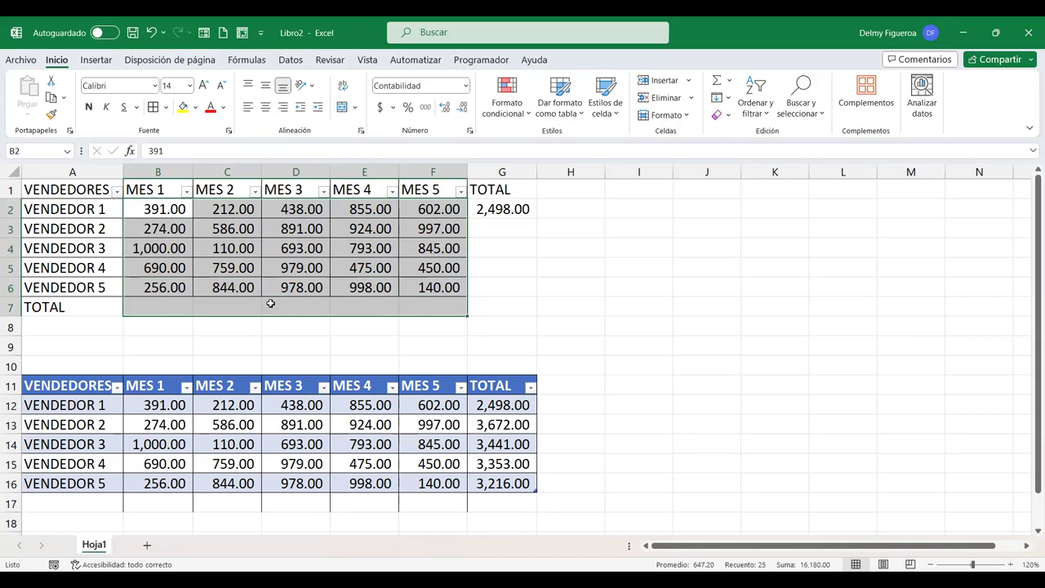
pyautogui.click(717, 85)
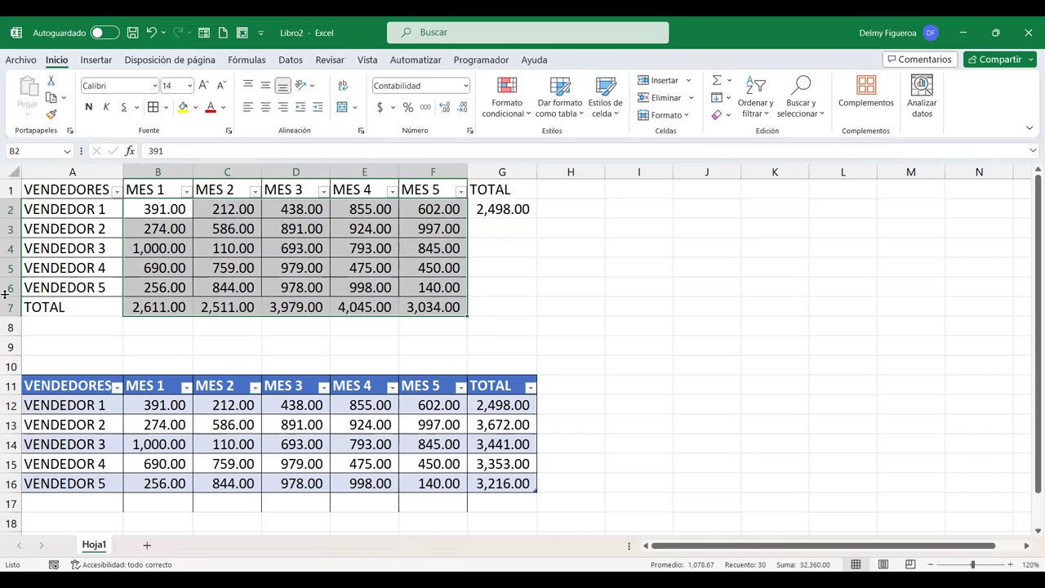
pyautogui.hotkey('ctrl', 'z')
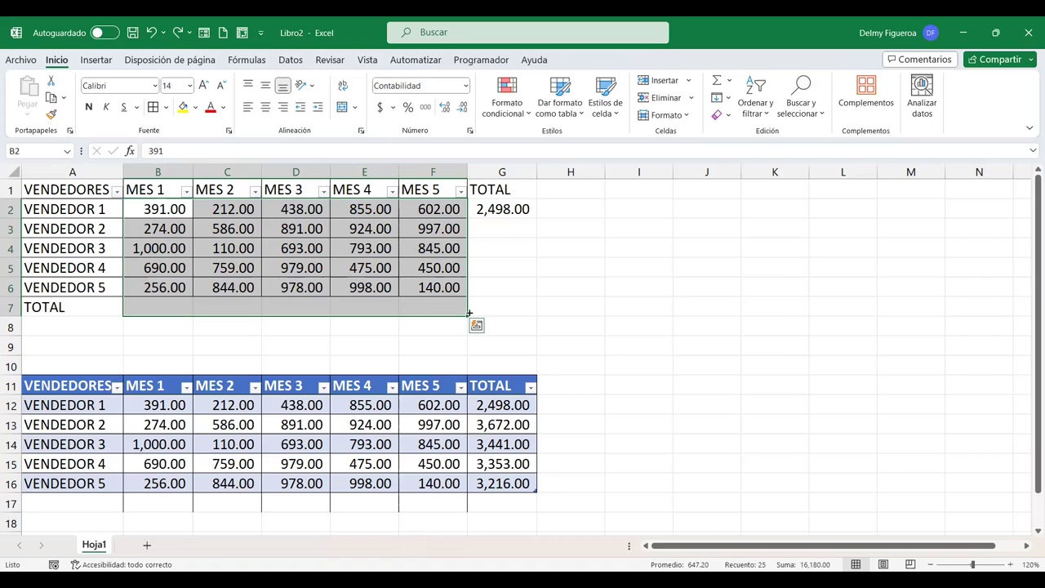
# - Total MES 1 to MES 5 in row 7 of the plain range with AutoSum over B2:F7
pyautogui.hotkey('alt', '=')
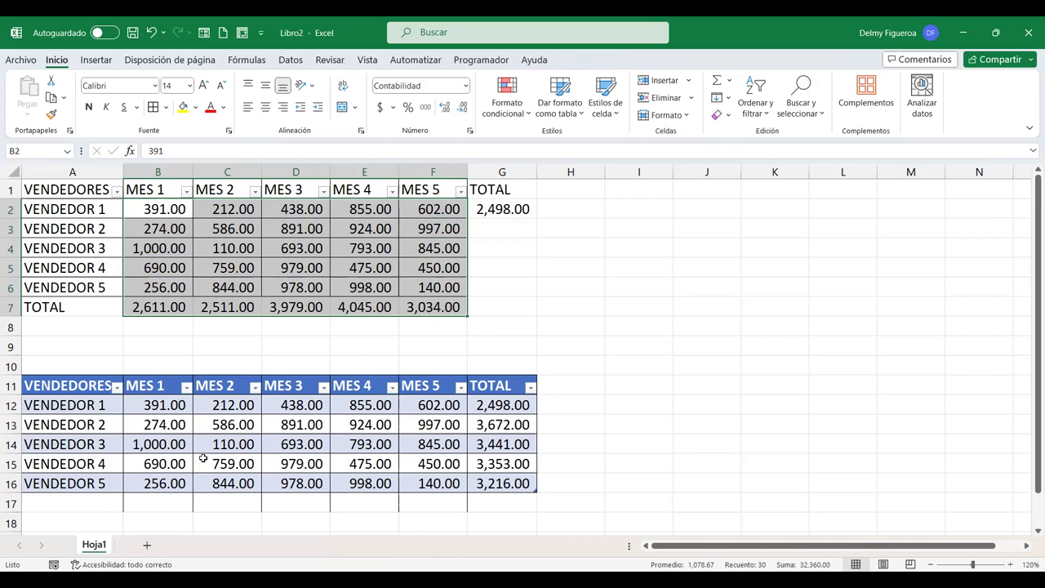
pyautogui.click(235, 423)
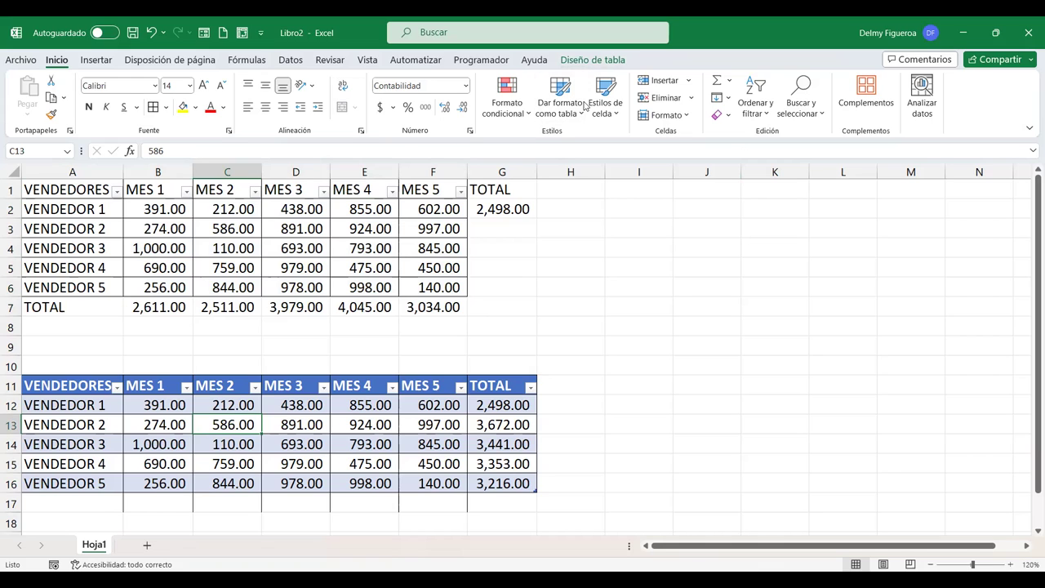
pyautogui.click(389, 222)
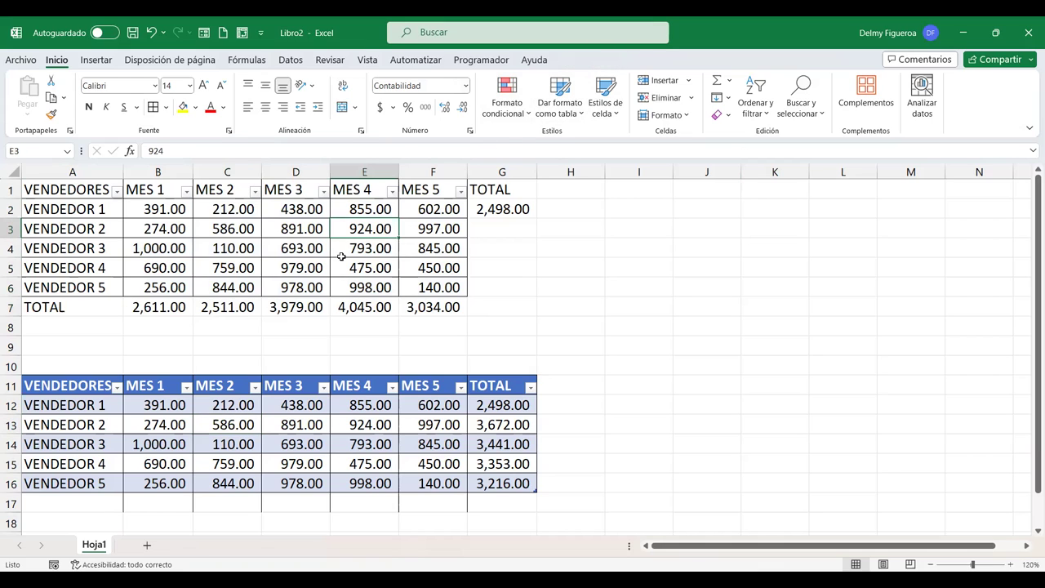
# - Hide the formatted table's header row and show it again
pyautogui.click(426, 422)
pyautogui.click(595, 59)
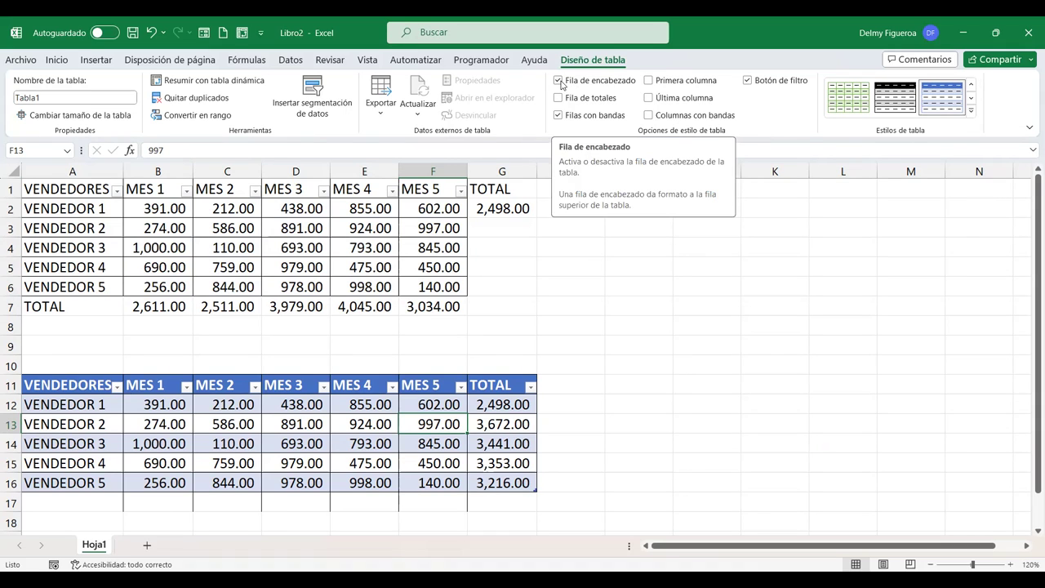
pyautogui.click(561, 84)
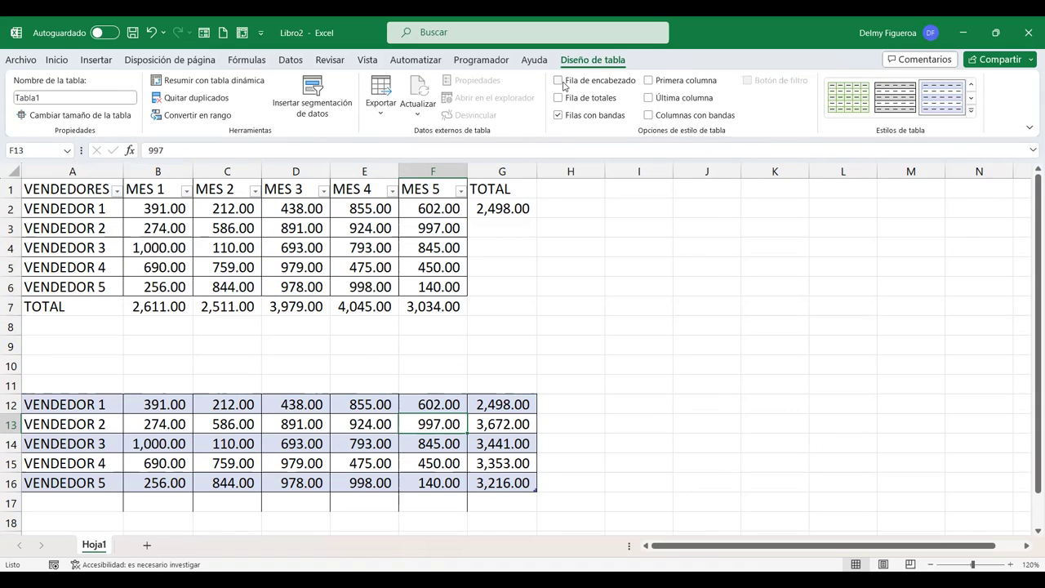
pyautogui.click(559, 83)
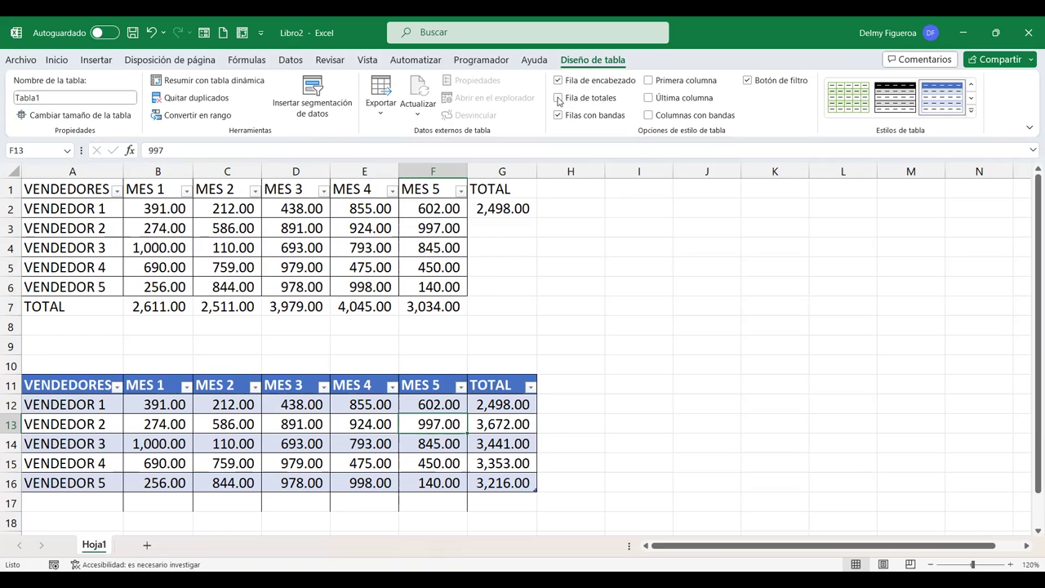
# - Add a totals row to the formatted table and autofit the width of column G
pyautogui.click(559, 98)
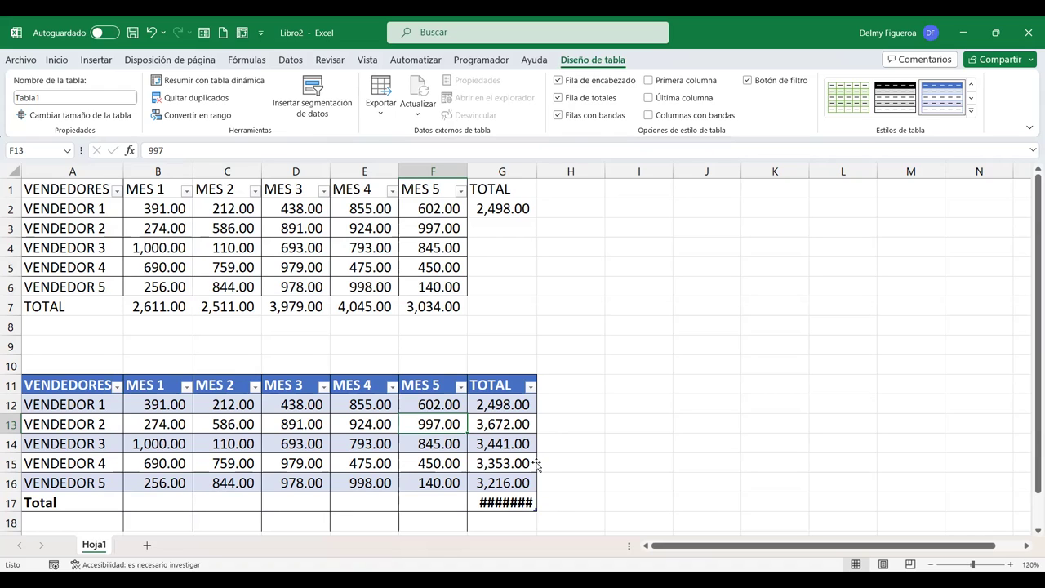
pyautogui.scroll(-1, 534, 465)
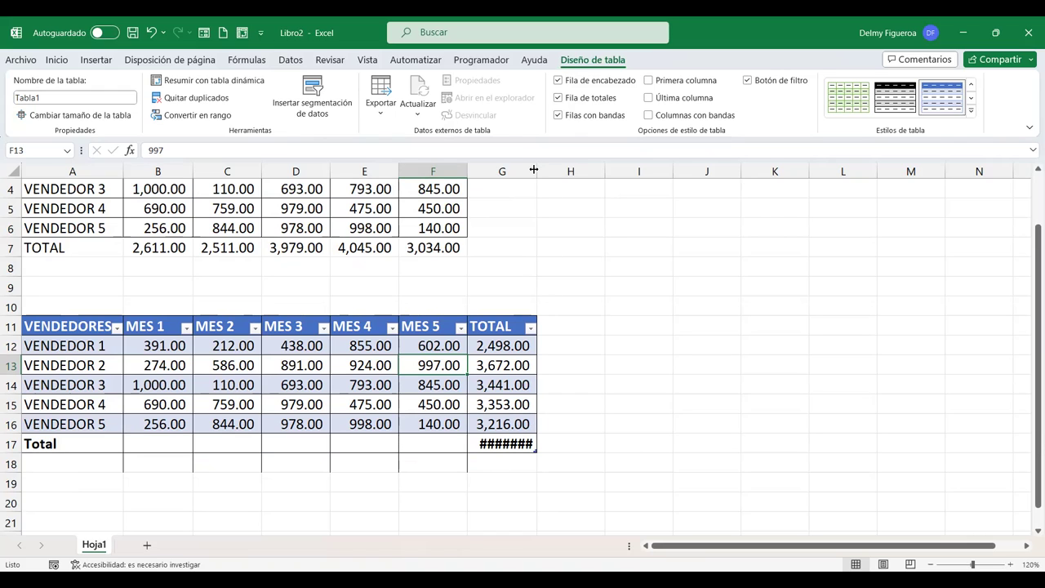
pyautogui.doubleClick(538, 167)
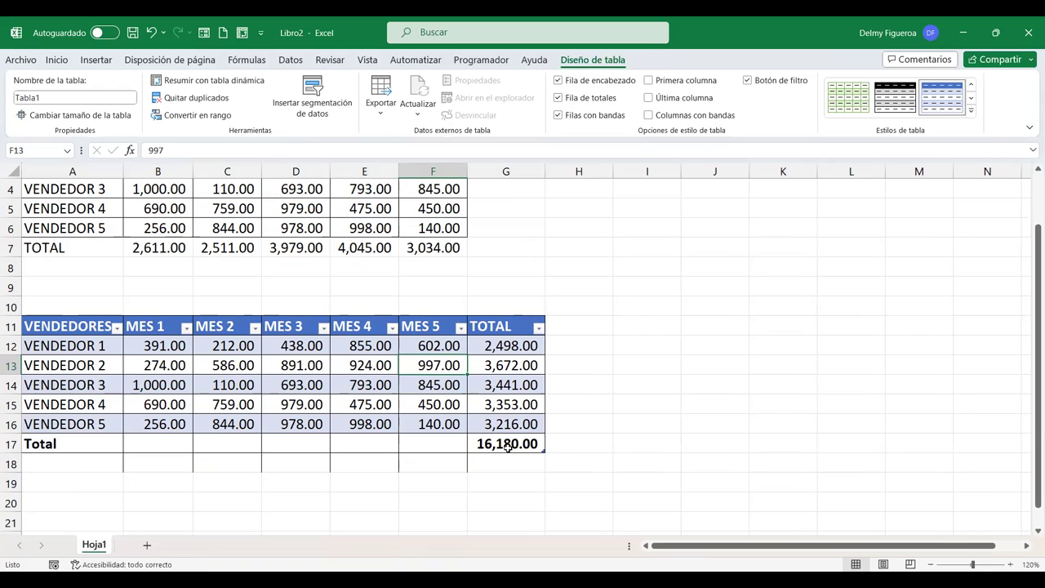
# - Examine the summary functions available for the totals row in G17 and its SUBTOTALES formula
pyautogui.click(506, 445)
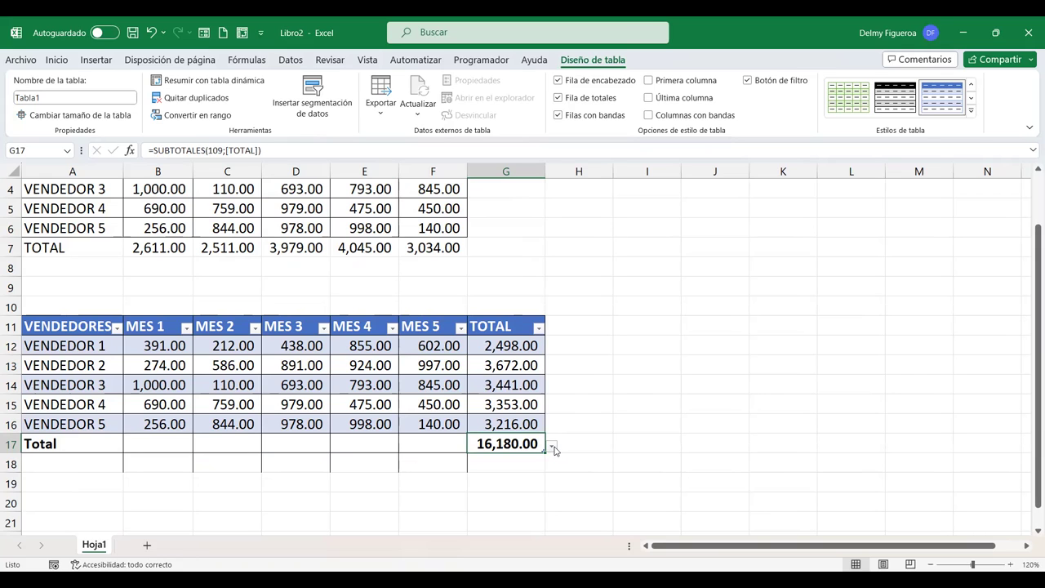
pyautogui.click(552, 448)
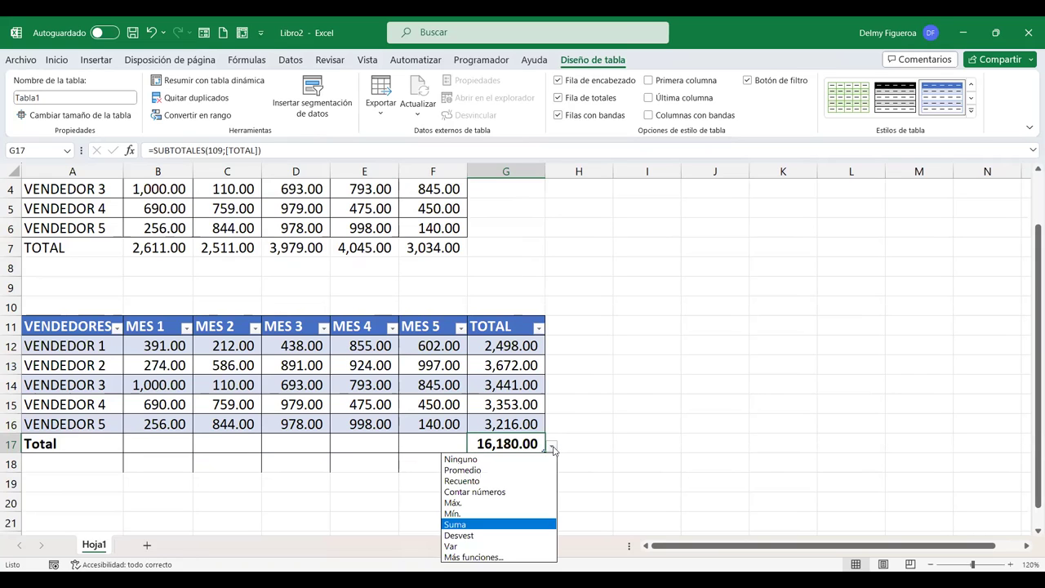
pyautogui.scroll(-2, 564, 441)
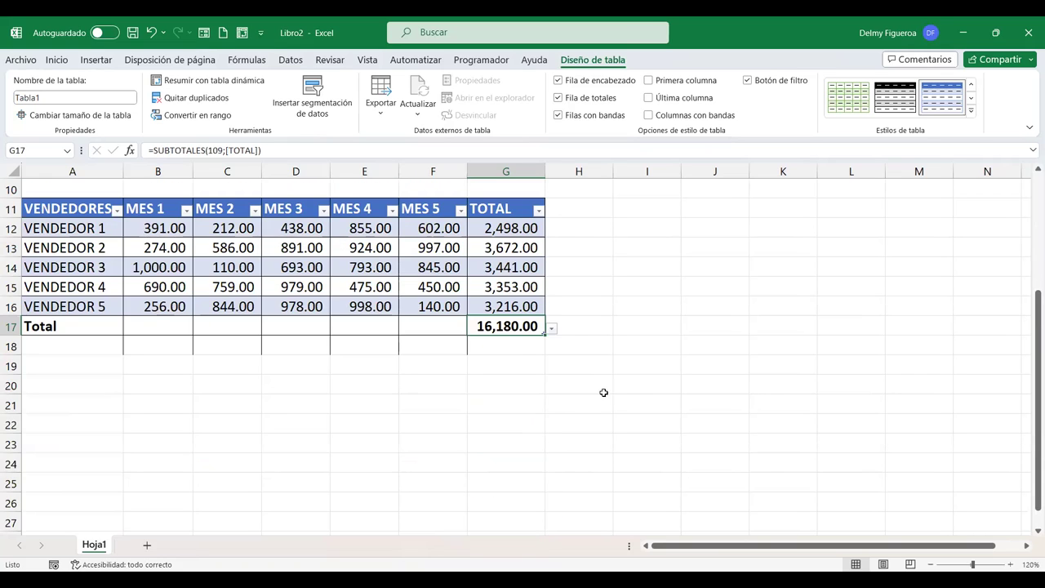
pyautogui.click(552, 327)
pyautogui.click(505, 326)
pyautogui.click(240, 150)
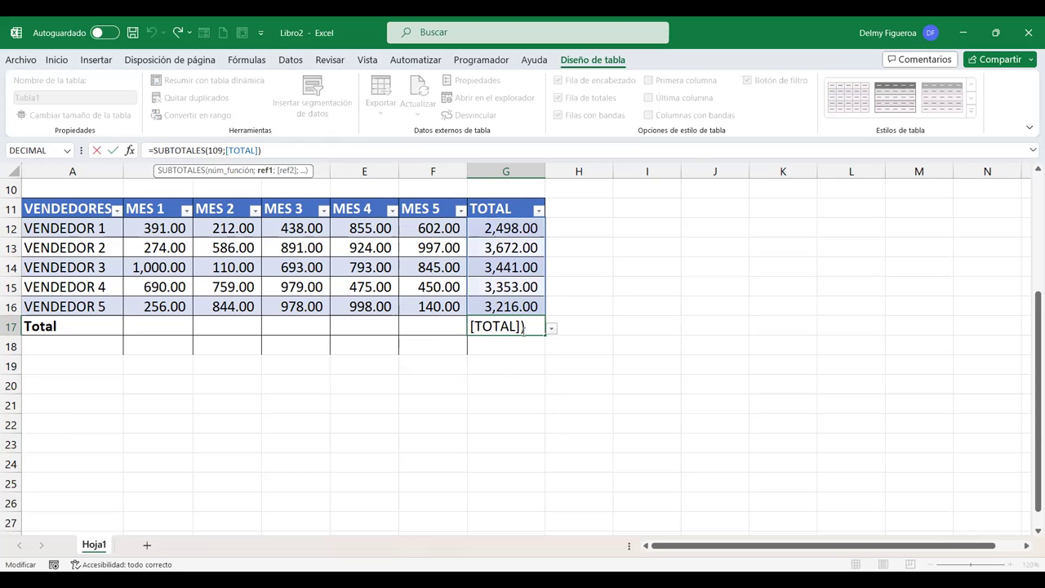
pyautogui.press('Return')
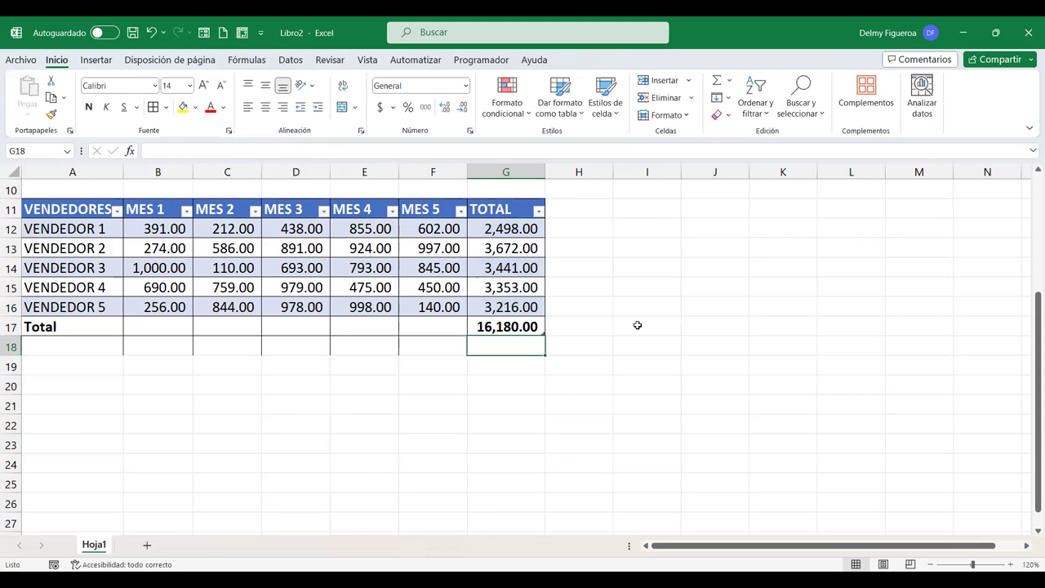
# - Enter a SUBTOTALES formula in I17 with function 9 - SUMA over the table's TOTAL values in G12:G16
pyautogui.click(637, 325)
pyautogui.write('+')
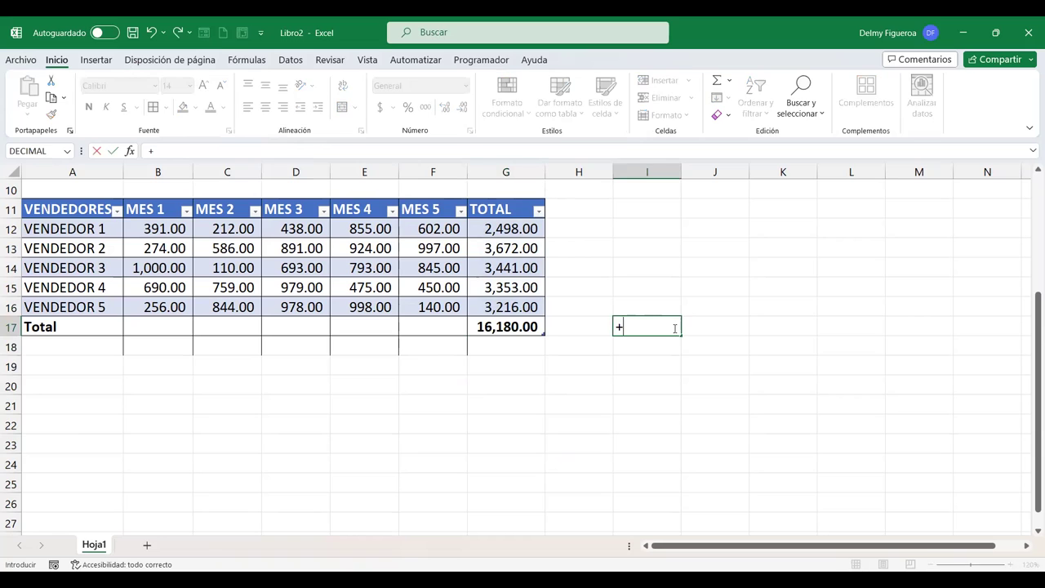
pyautogui.write('SUB')
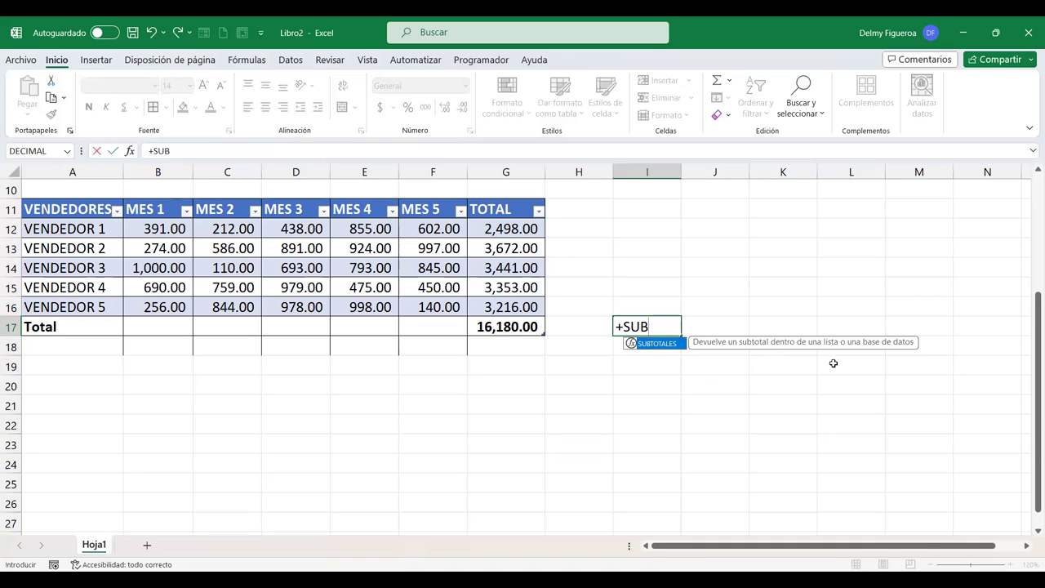
pyautogui.doubleClick(667, 344)
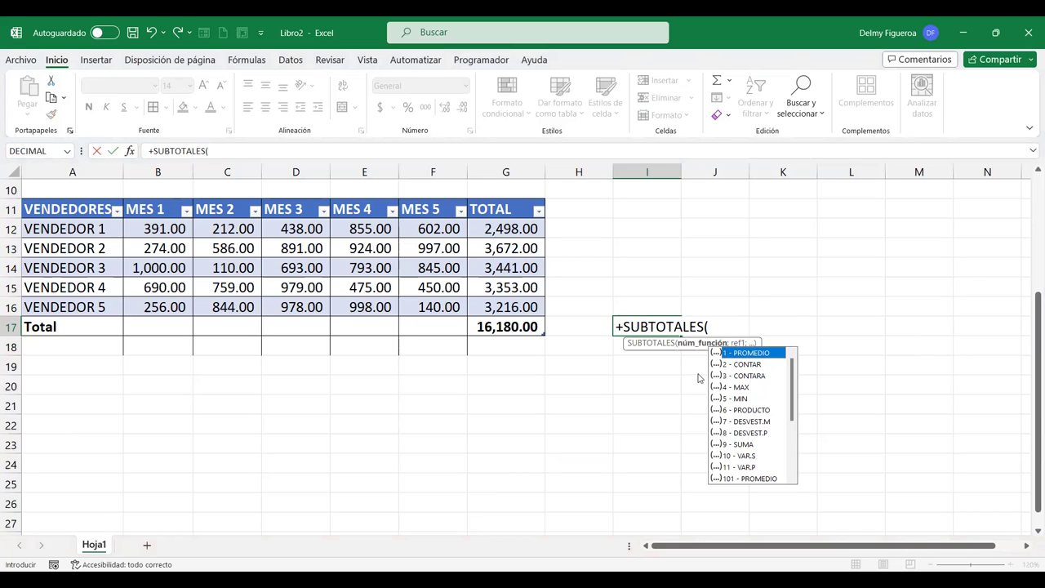
pyautogui.click(747, 446)
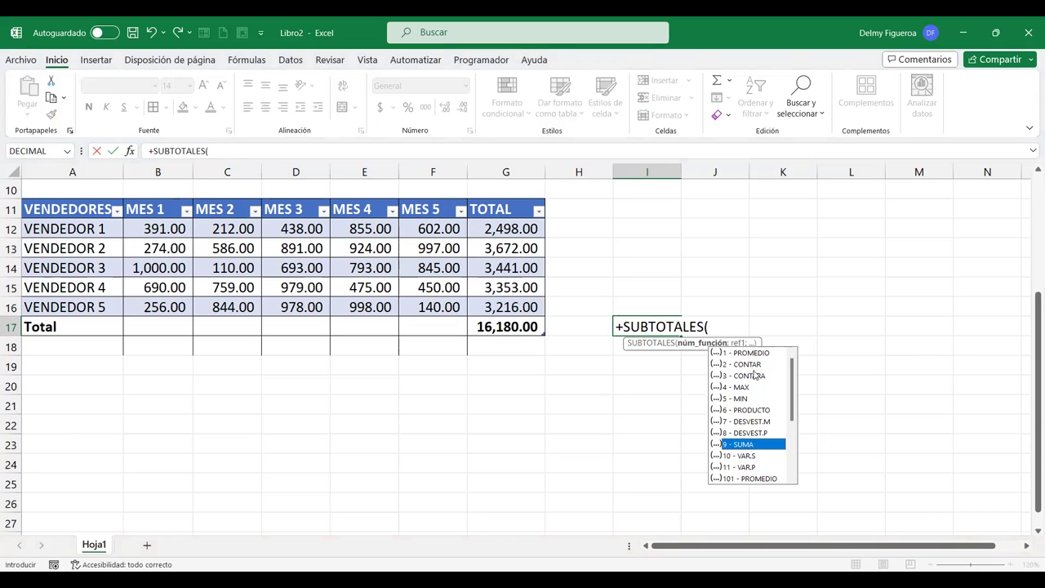
pyautogui.doubleClick(756, 446)
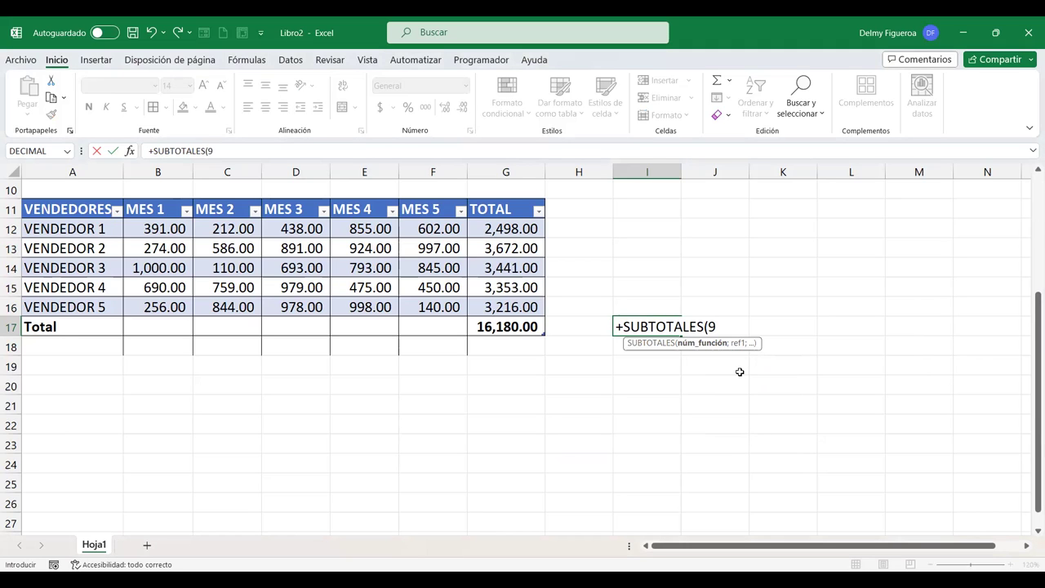
pyautogui.write(';')
pyautogui.click(504, 229)
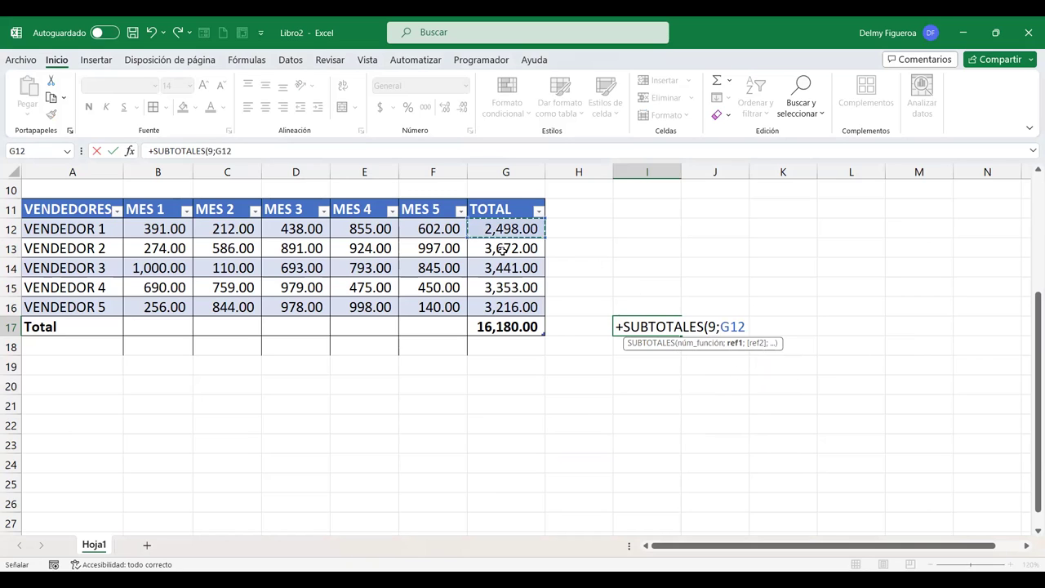
pyautogui.keyDown('shift'); pyautogui.click(506, 304); pyautogui.keyUp('shift')
pyautogui.press('Return')
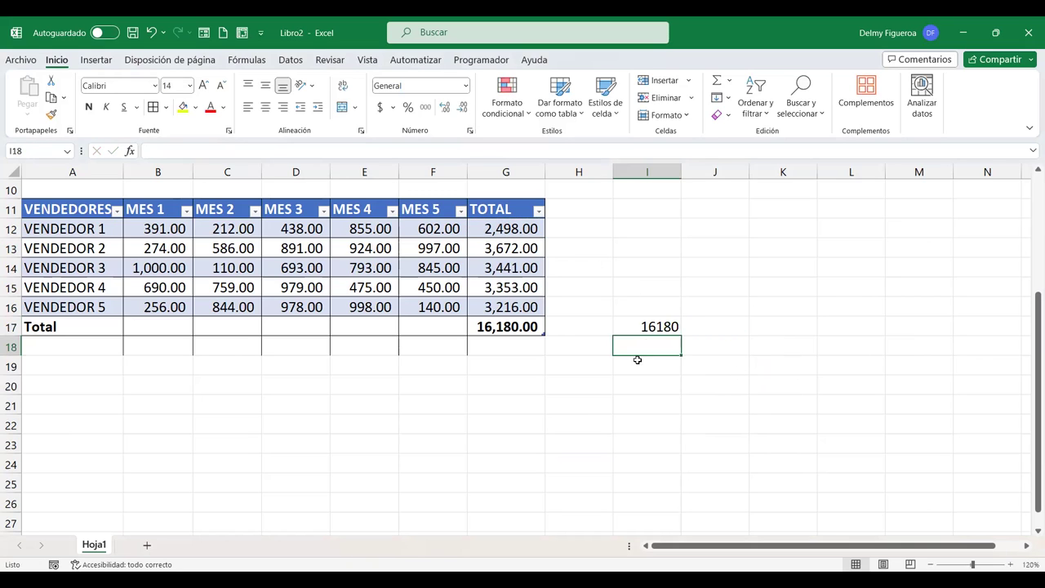
# - Review the SUBTOTALES formula in I17 and clear the cell
pyautogui.click(661, 326)
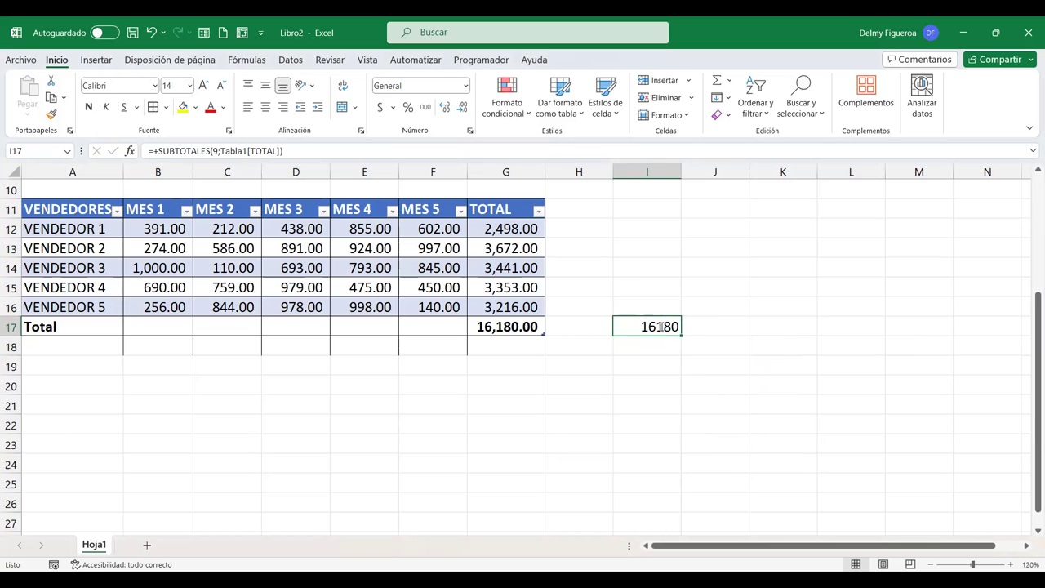
pyautogui.doubleClick(662, 326)
pyautogui.press('Return')
pyautogui.press('Up')
pyautogui.press('Delete')
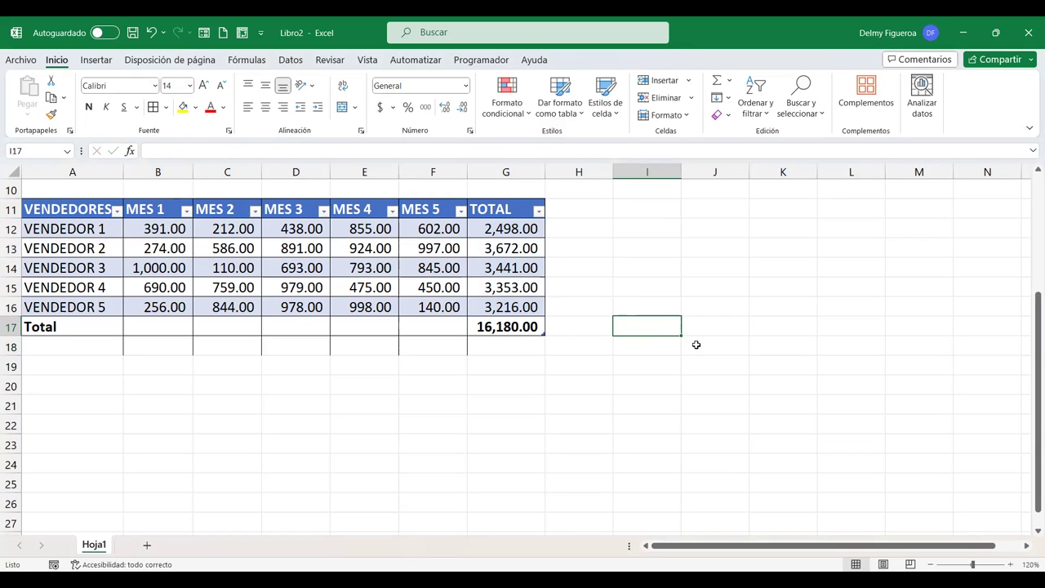
# - Set the summary function of the totals row in G17 to Promedio
pyautogui.click(496, 328)
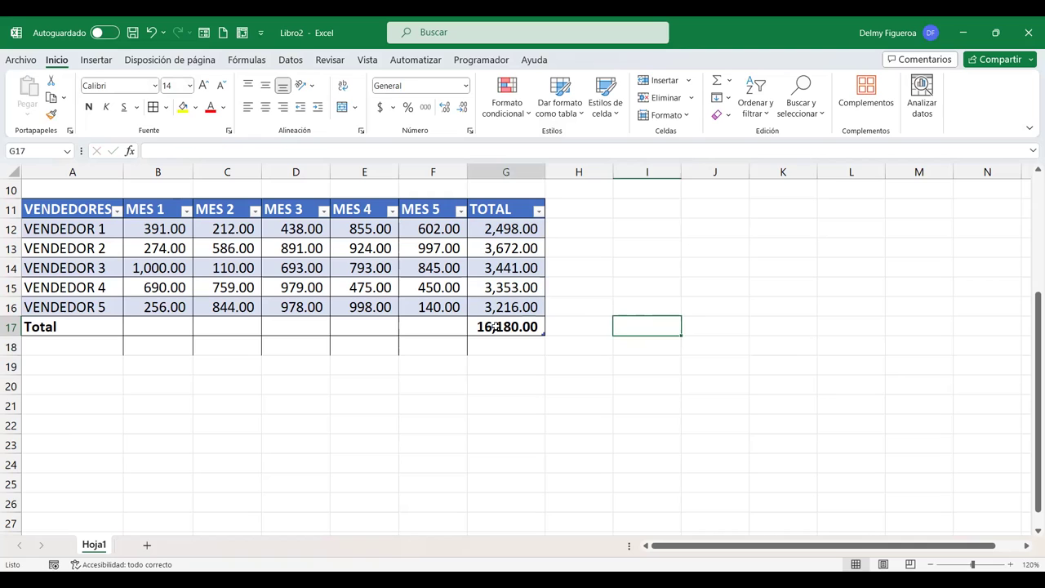
pyautogui.click(552, 330)
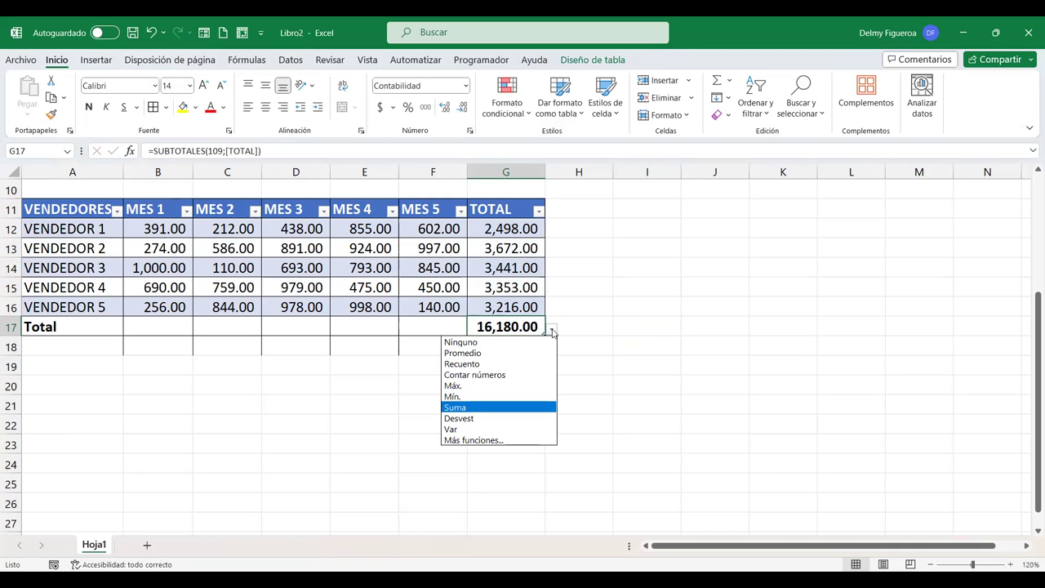
pyautogui.click(482, 353)
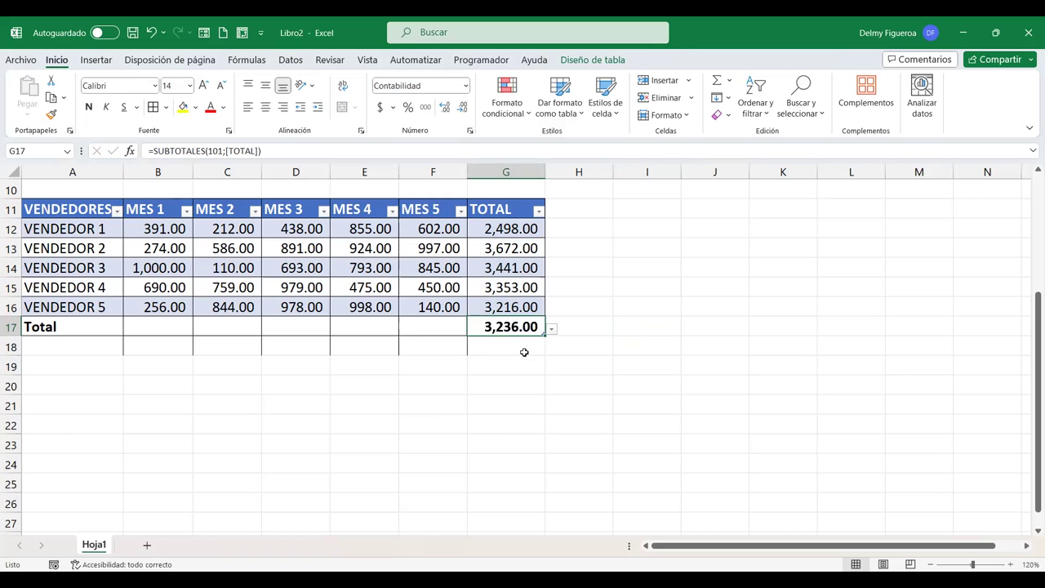
# - Check the SUMA formula that totals MES 5 in F7 of the plain range
pyautogui.scroll(3, 547, 342)
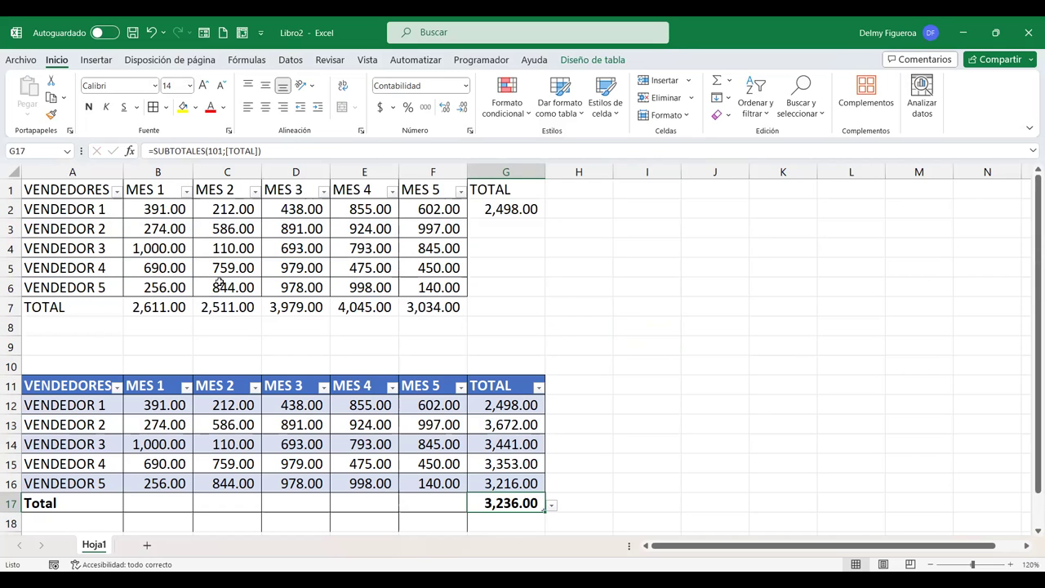
pyautogui.click(87, 325)
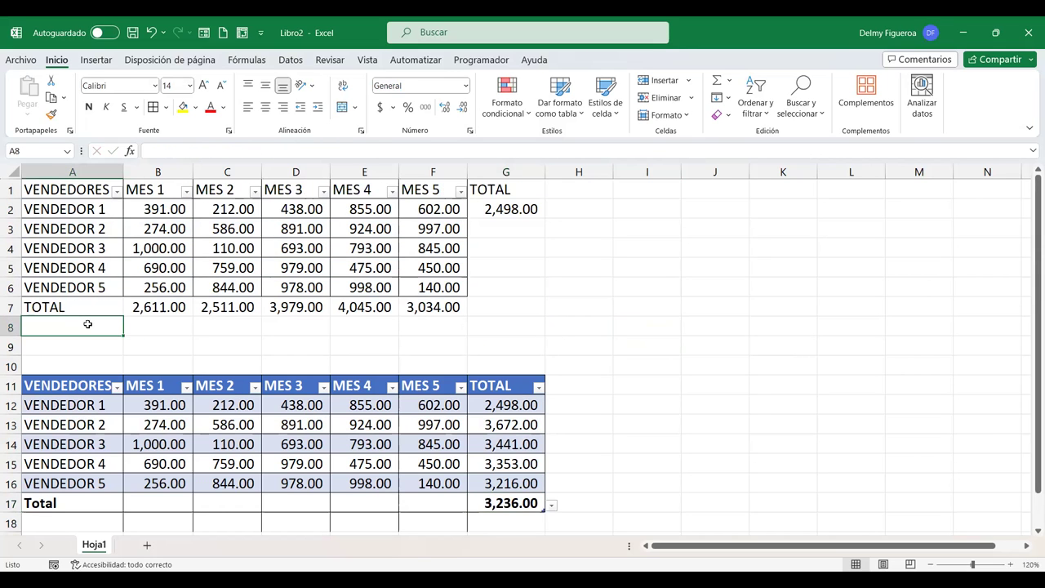
pyautogui.click(169, 325)
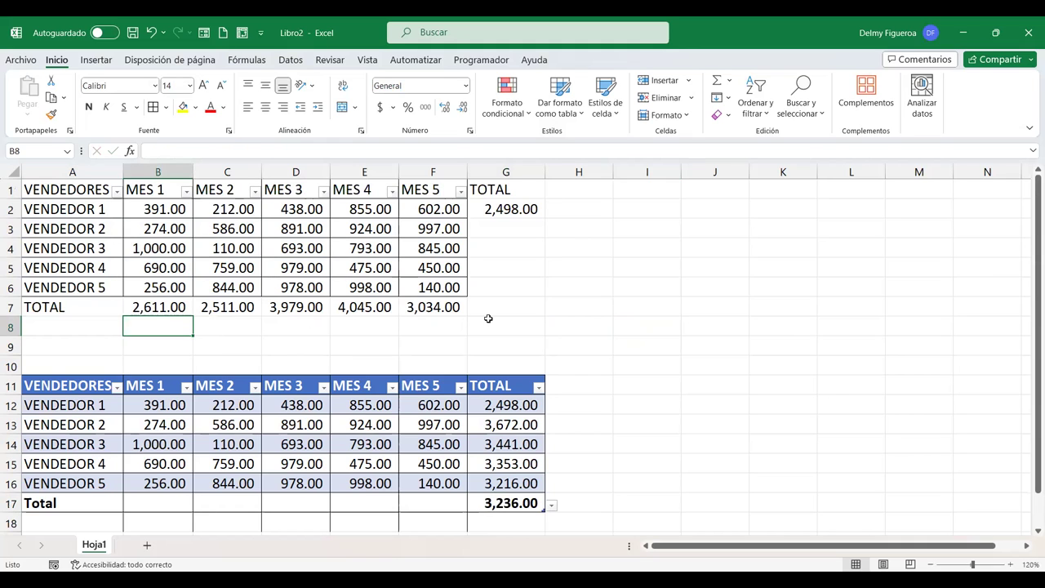
pyautogui.click(413, 309)
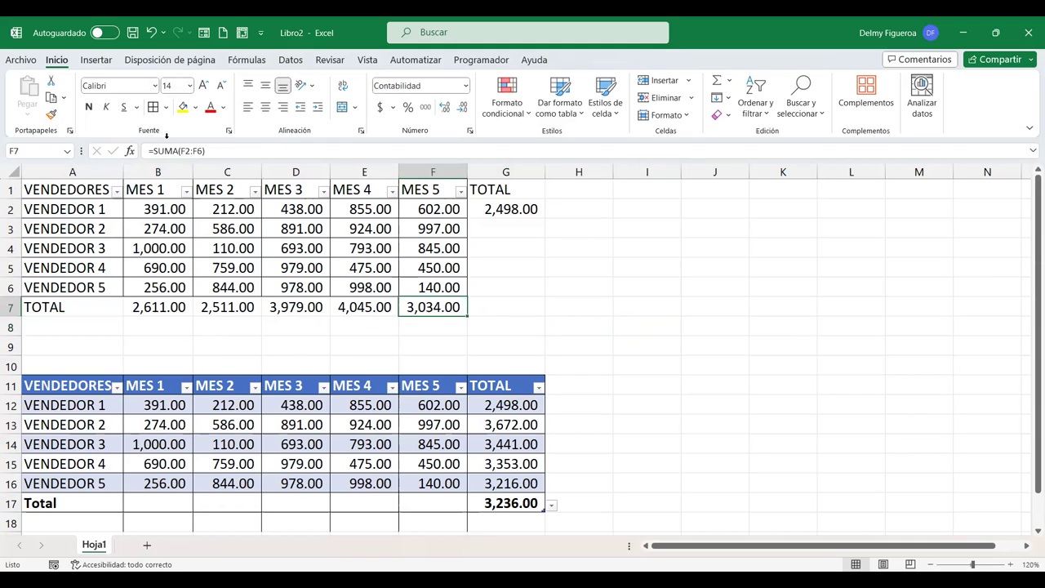
# - Switch the summary function of the totals row in G17 to Recuento, followed by Máx
pyautogui.scroll(-3, 784, 380)
pyautogui.click(552, 330)
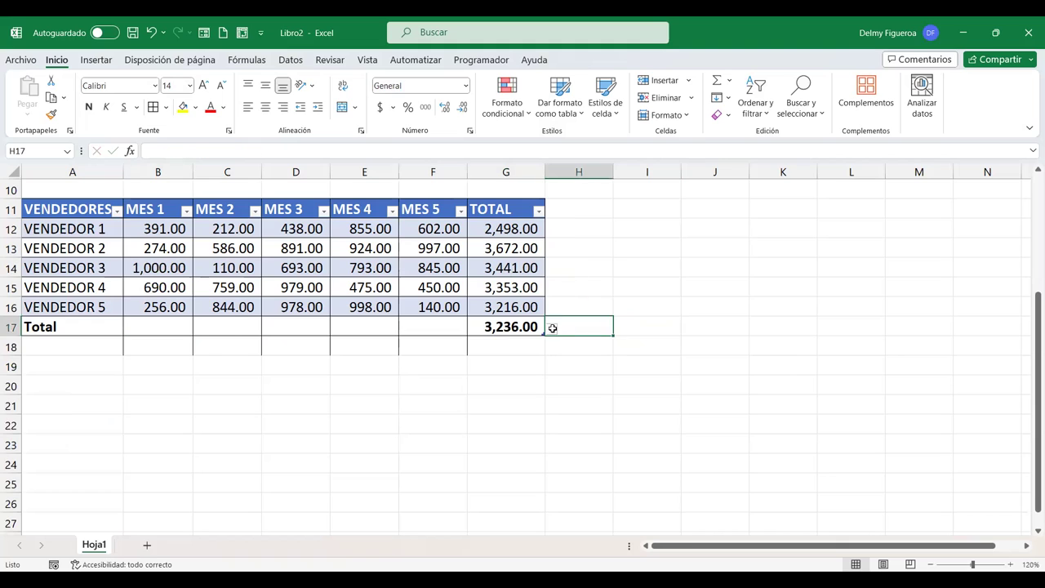
pyautogui.click(529, 330)
pyautogui.click(551, 330)
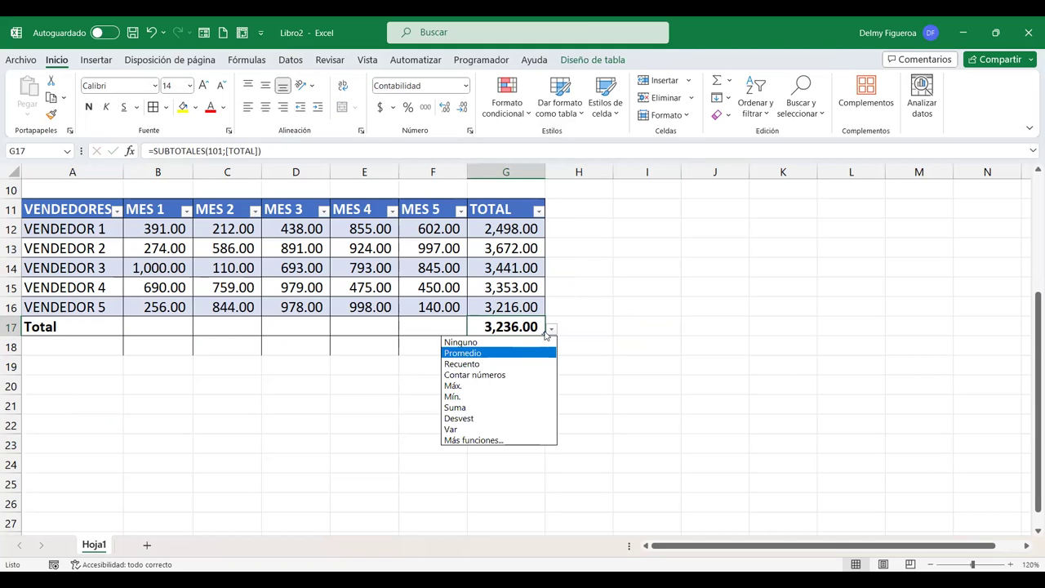
pyautogui.click(472, 365)
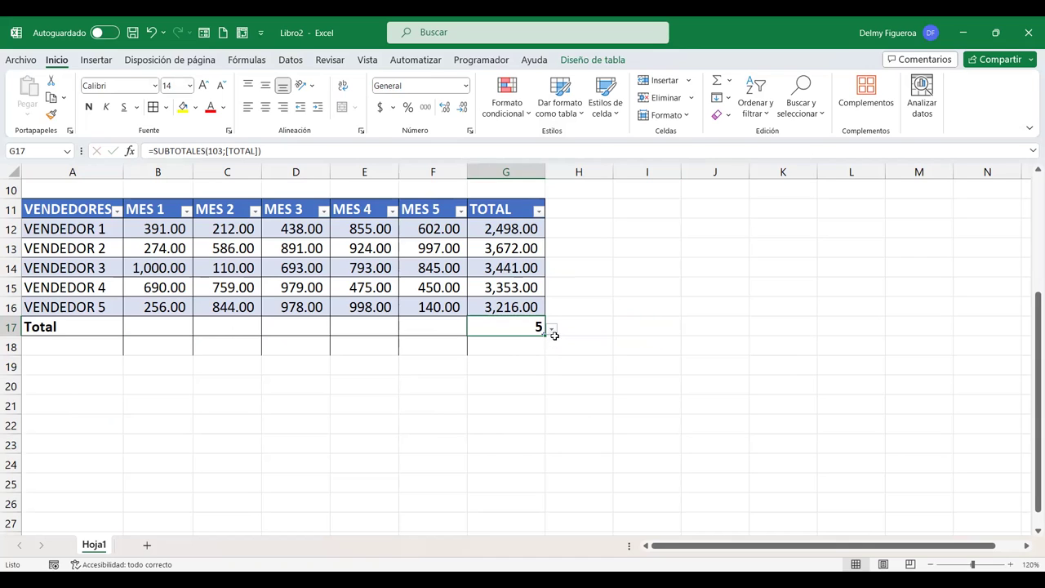
pyautogui.click(551, 330)
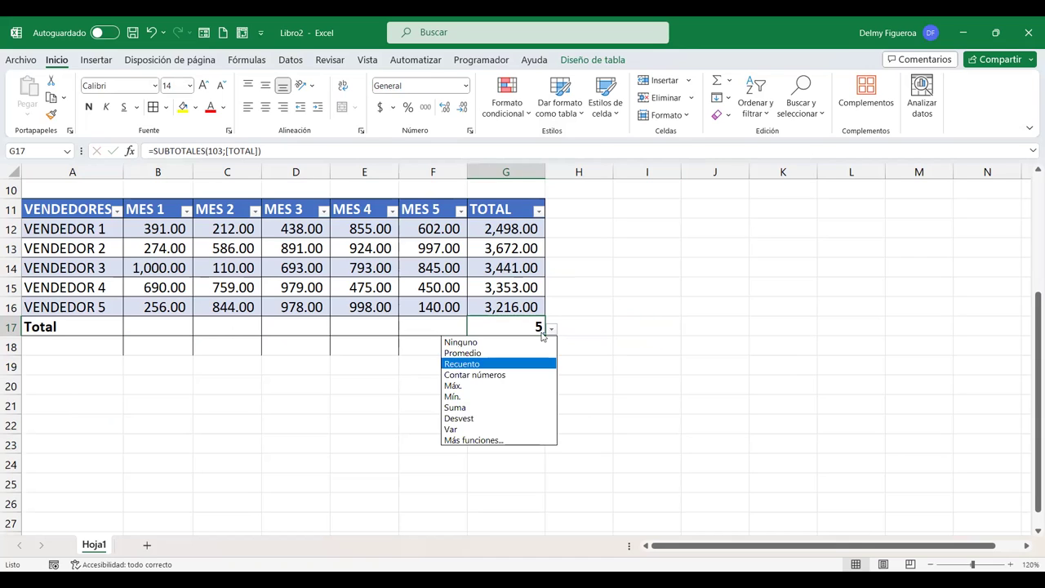
pyautogui.click(454, 385)
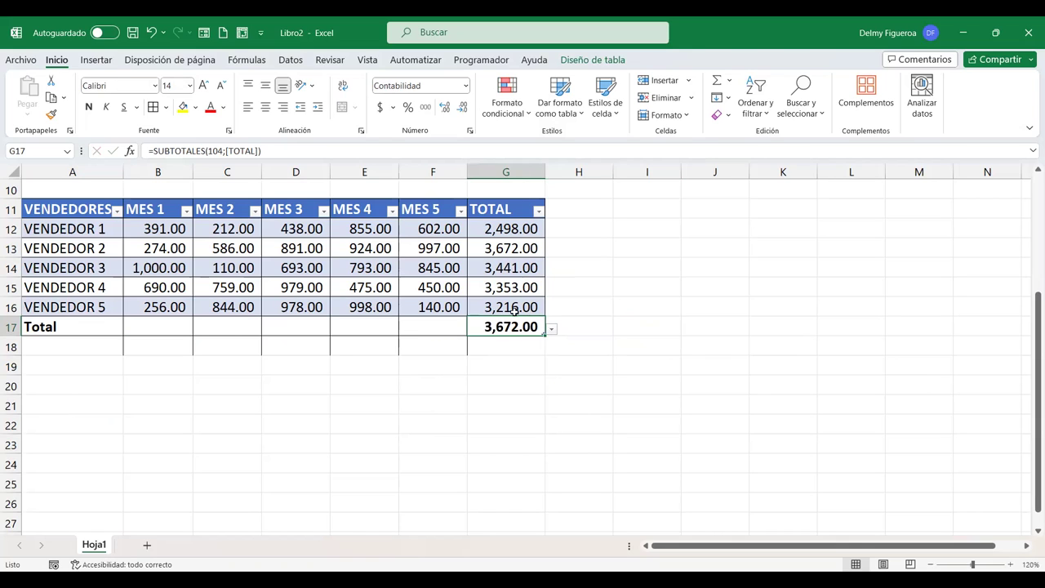
# - Set the totals row's summary function to Mín. in G17 and to Suma for MES 5 in F17
pyautogui.click(551, 329)
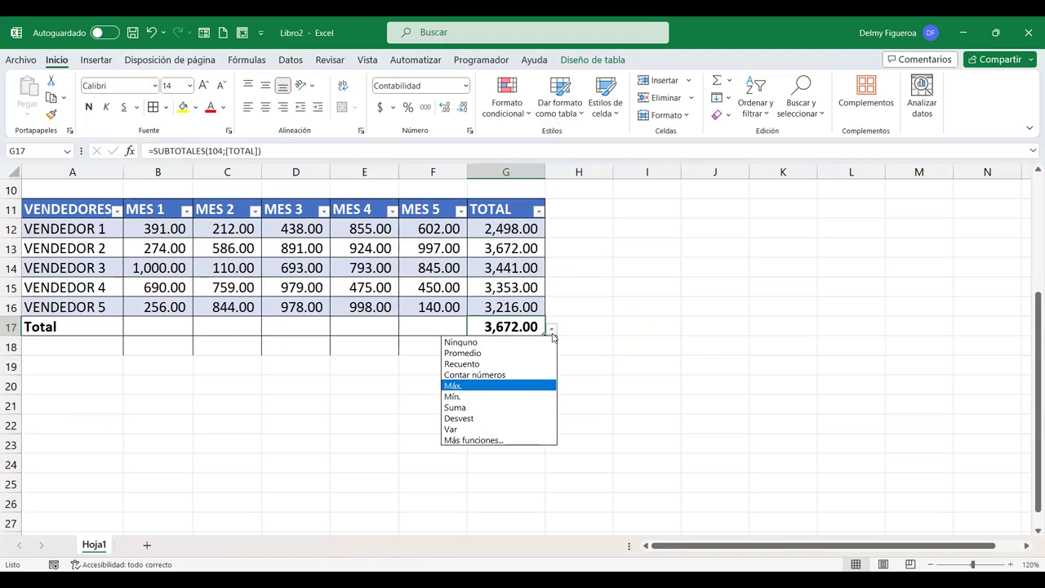
pyautogui.click(454, 396)
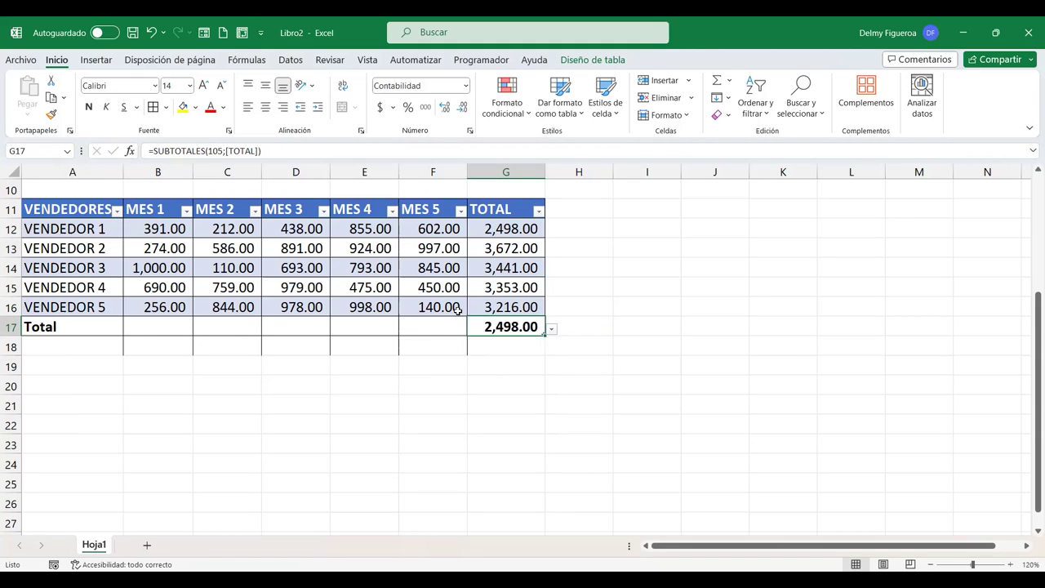
pyautogui.click(433, 327)
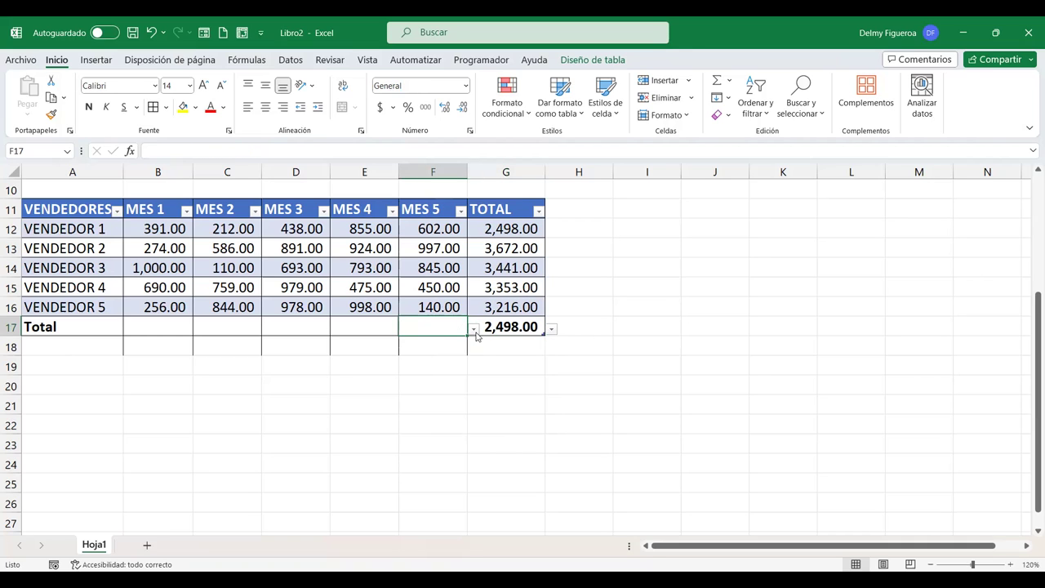
pyautogui.click(474, 329)
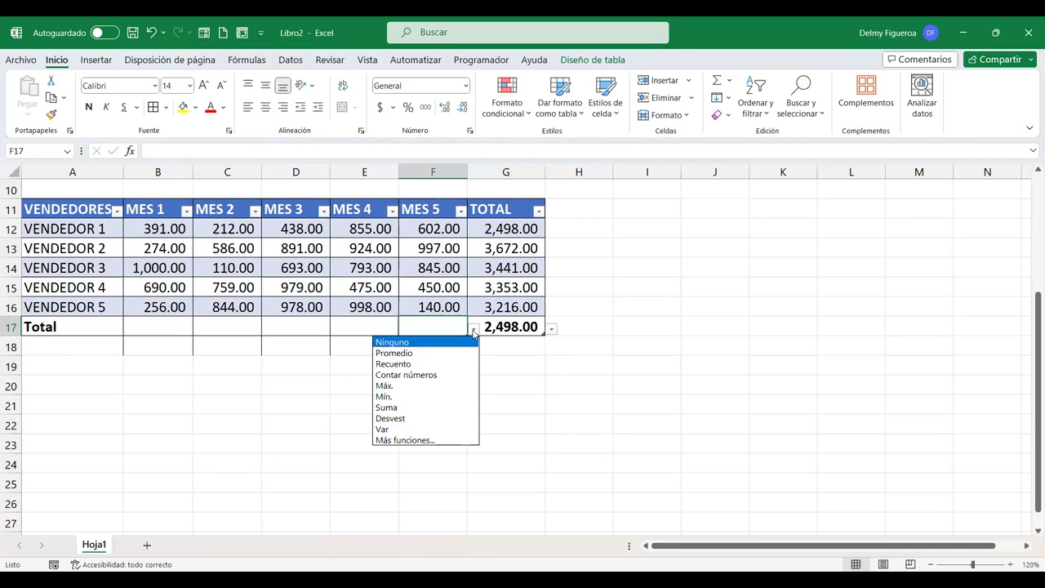
pyautogui.click(400, 408)
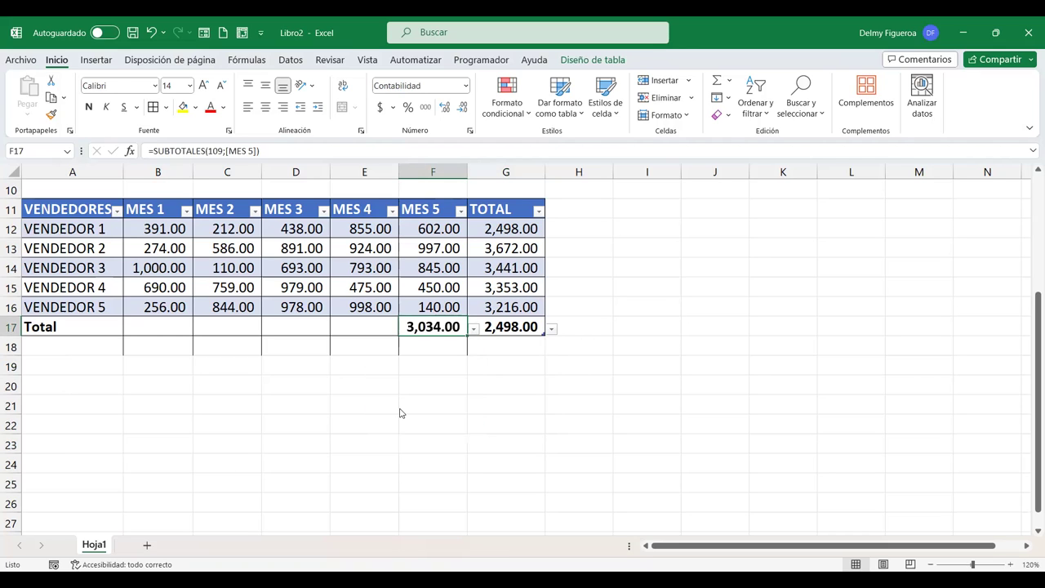
# - Set the summary function of the totals row for MES 4 in E17 to Promedio
pyautogui.click(364, 325)
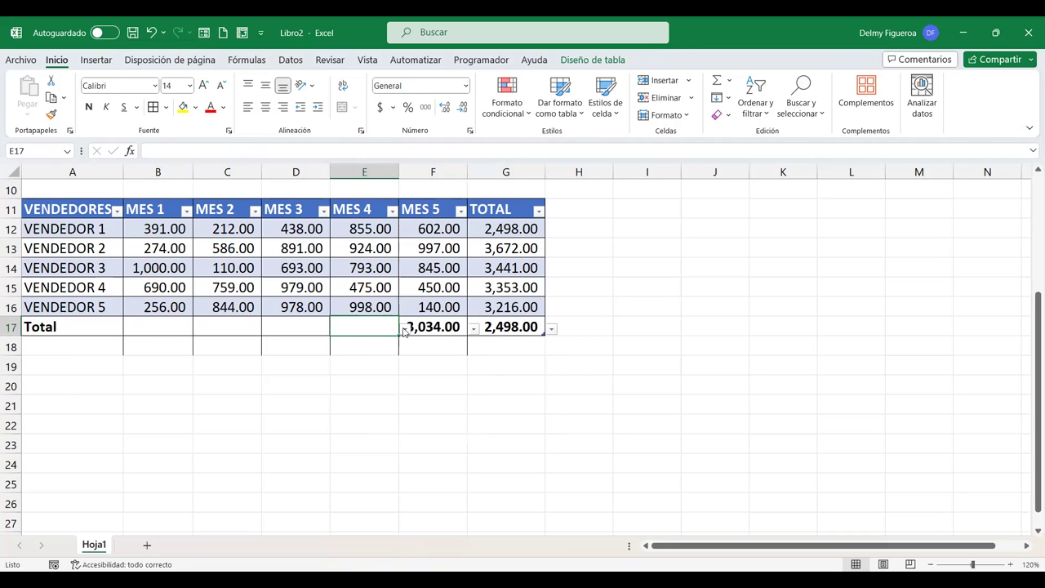
pyautogui.click(404, 330)
pyautogui.click(350, 353)
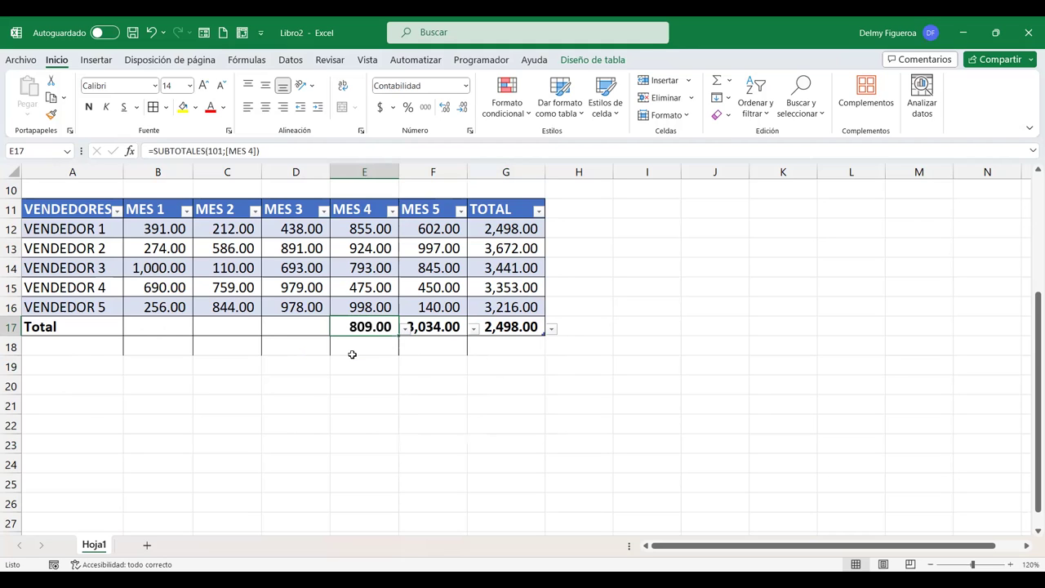
# - Examine the monthly SUMA totals in row 7 of the plain range and compare them with the formatted table
pyautogui.scroll(2, 311, 327)
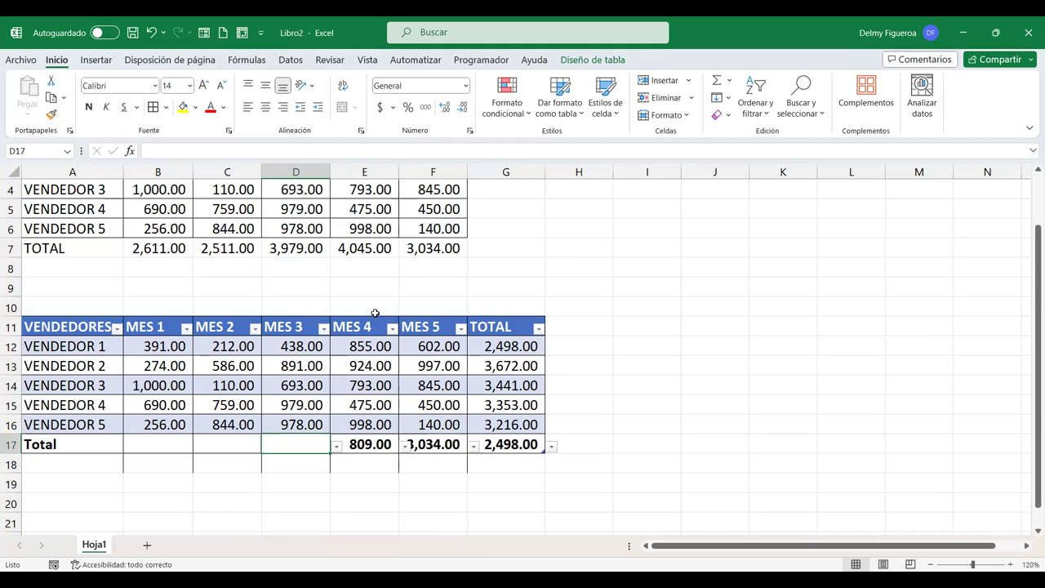
pyautogui.click(155, 245)
pyautogui.click(273, 246)
pyautogui.click(307, 234)
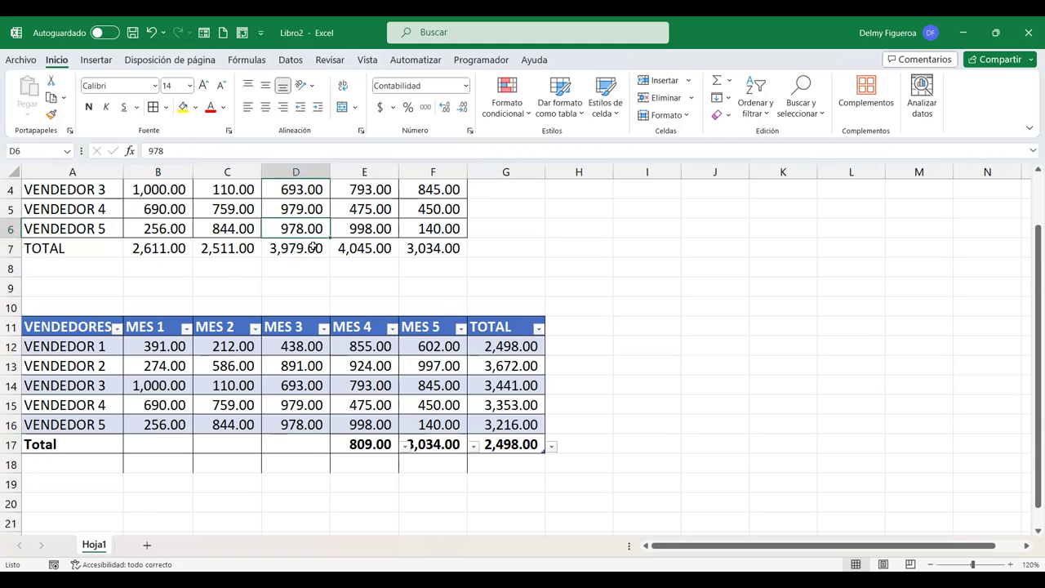
pyautogui.click(363, 247)
pyautogui.click(430, 245)
pyautogui.scroll(-1, 466, 290)
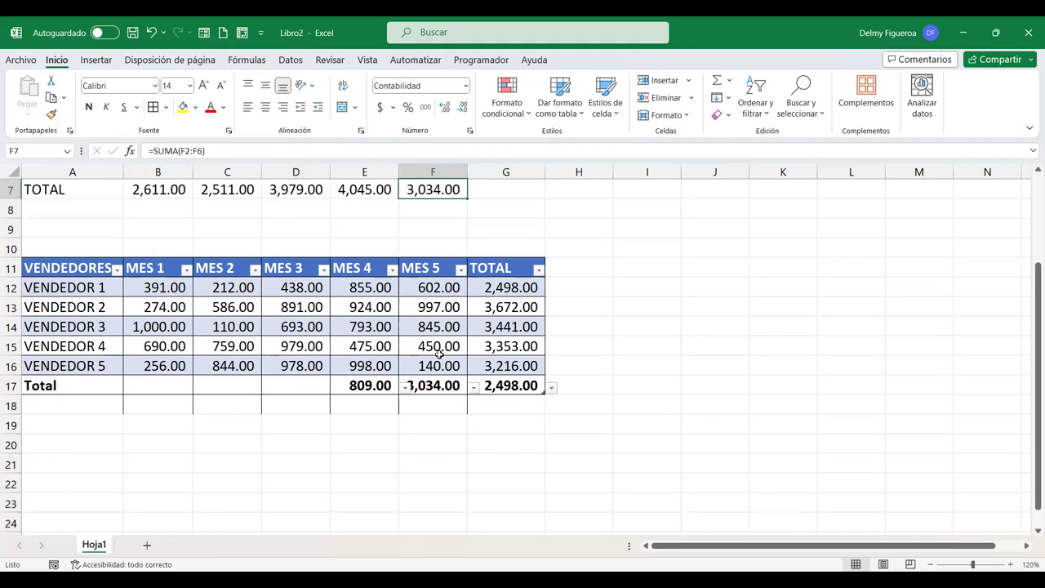
pyautogui.click(446, 351)
pyautogui.scroll(-1, 451, 352)
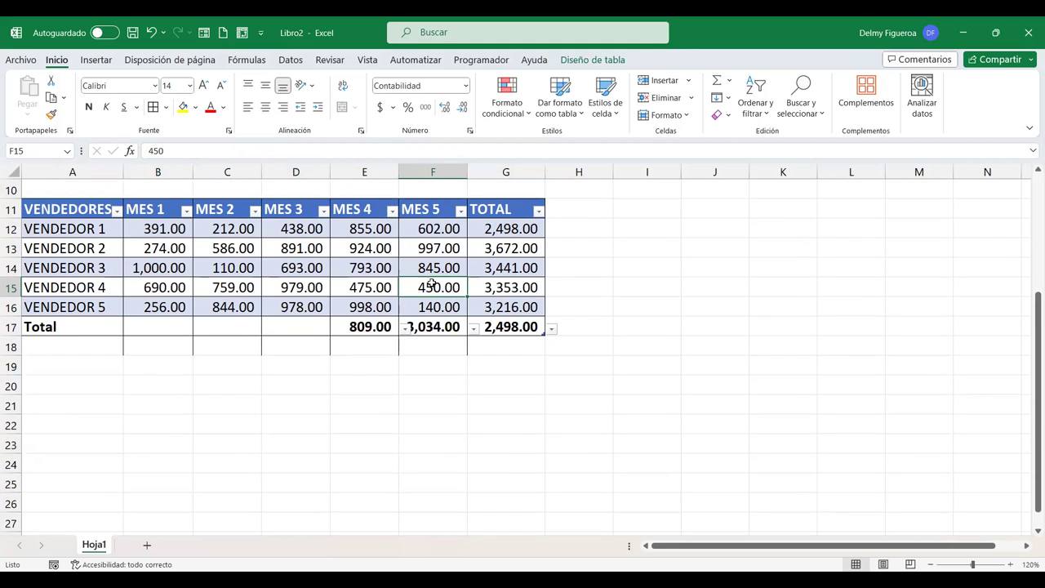
# - Set the summary function of the totals row for MES 3 in D17 to Máx
pyautogui.click(303, 326)
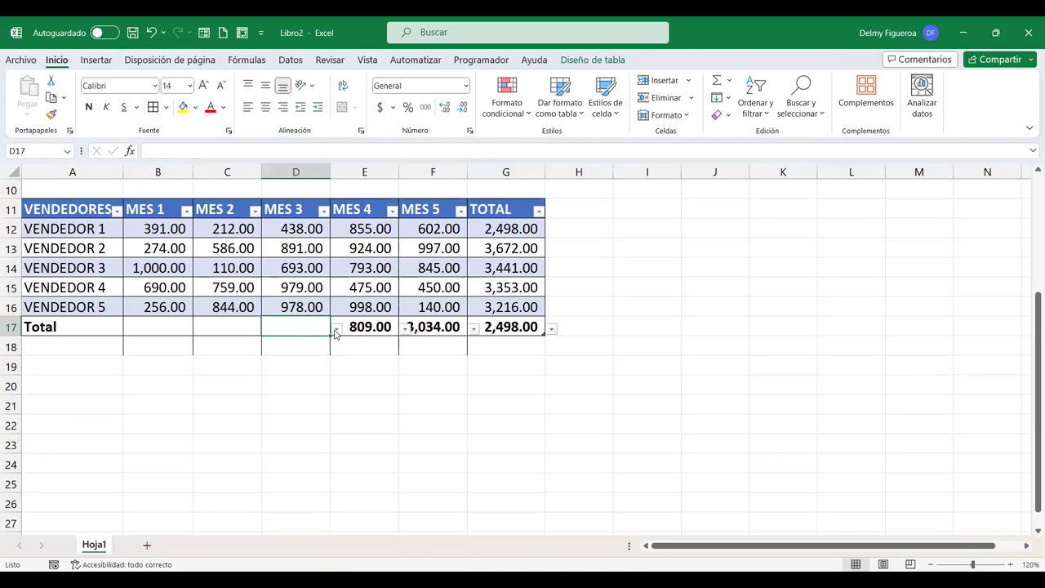
pyautogui.click(336, 329)
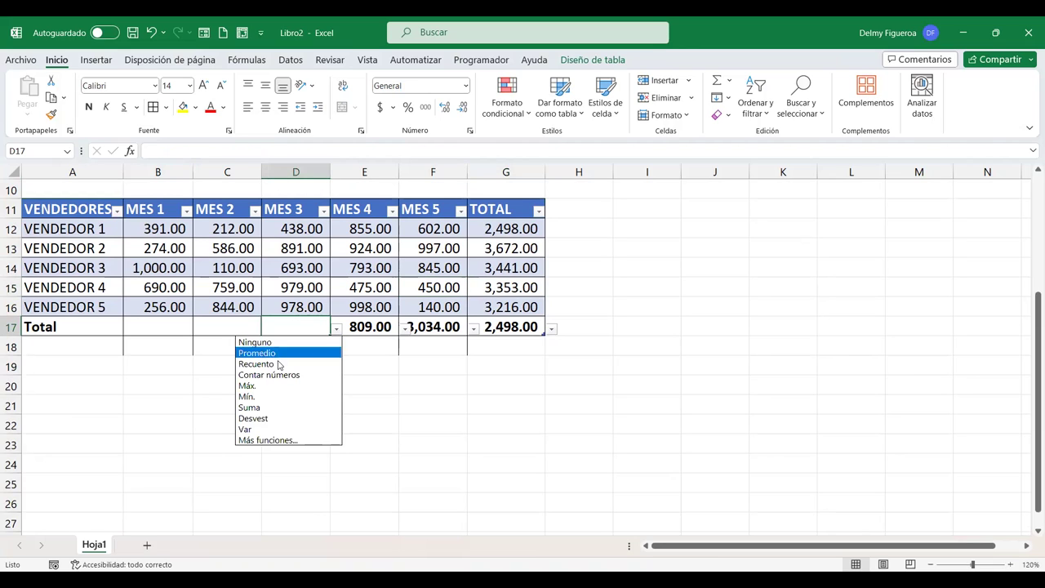
pyautogui.click(255, 385)
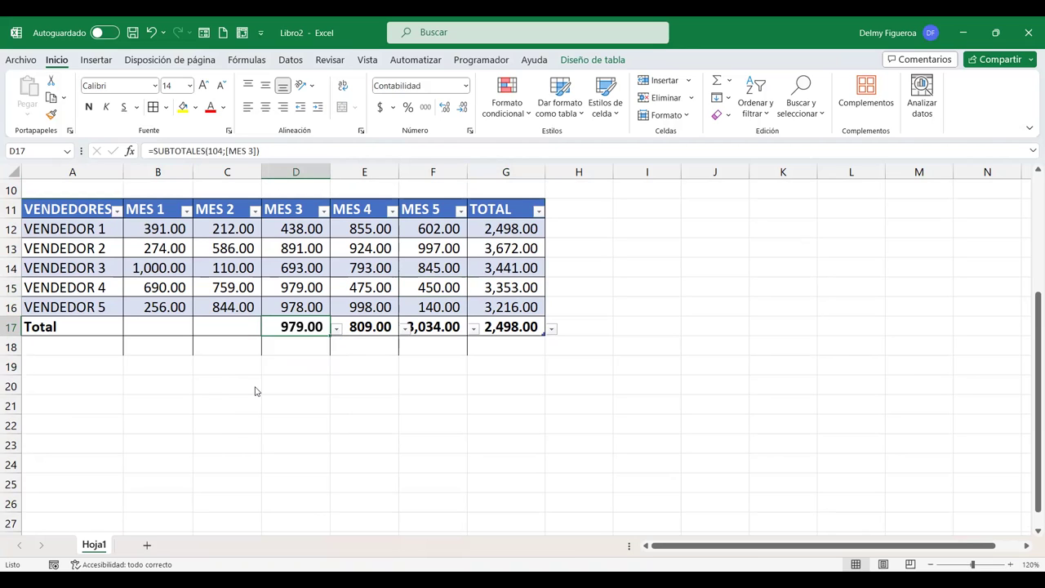
# - Set the summary function of the totals row to Suma for MES 2 in C17 and MES 1 in B17
pyautogui.click(237, 325)
pyautogui.click(268, 328)
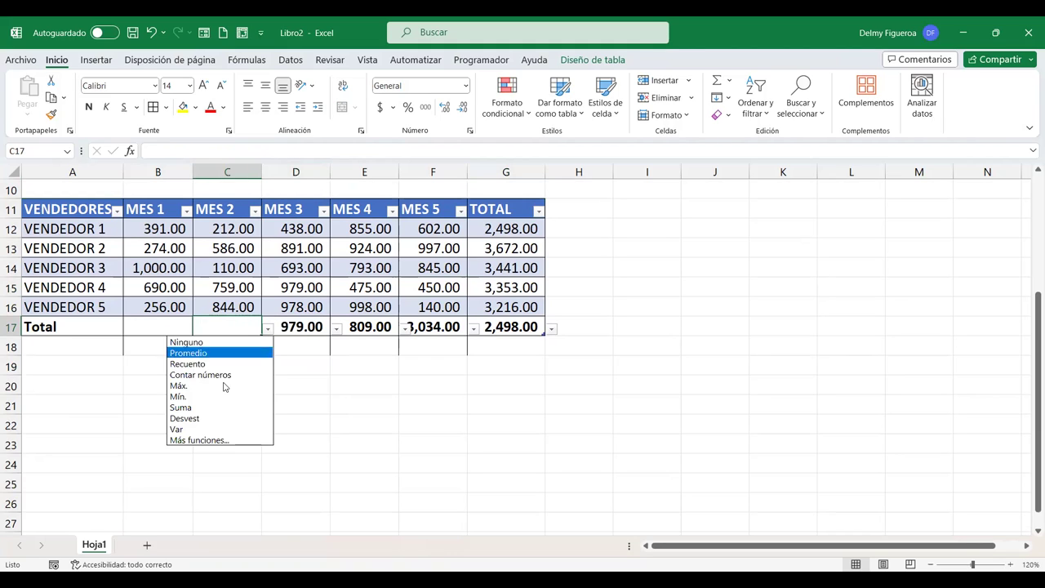
pyautogui.click(208, 408)
pyautogui.click(164, 324)
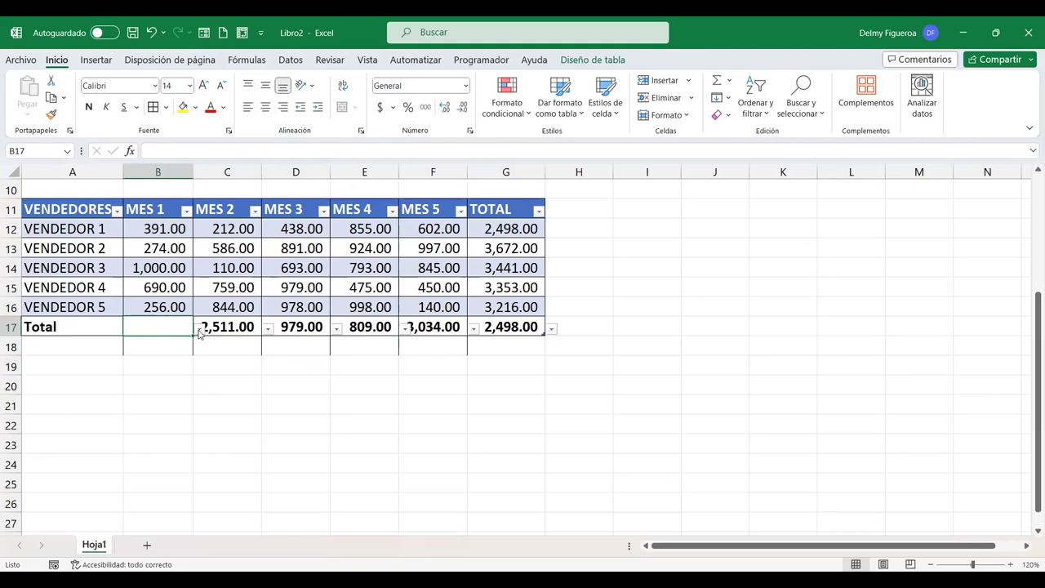
pyautogui.click(200, 329)
pyautogui.click(160, 407)
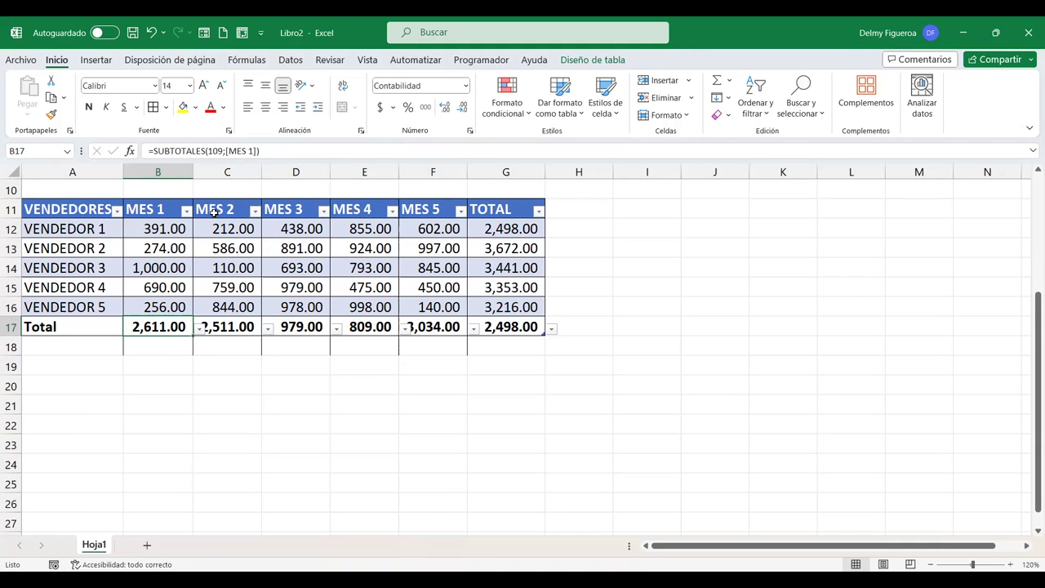
# - Review the SUBTOTALES formulas and chosen summary functions for MES 2, MES 3 and MES 4 in the totals row
pyautogui.click(240, 325)
pyautogui.click(294, 327)
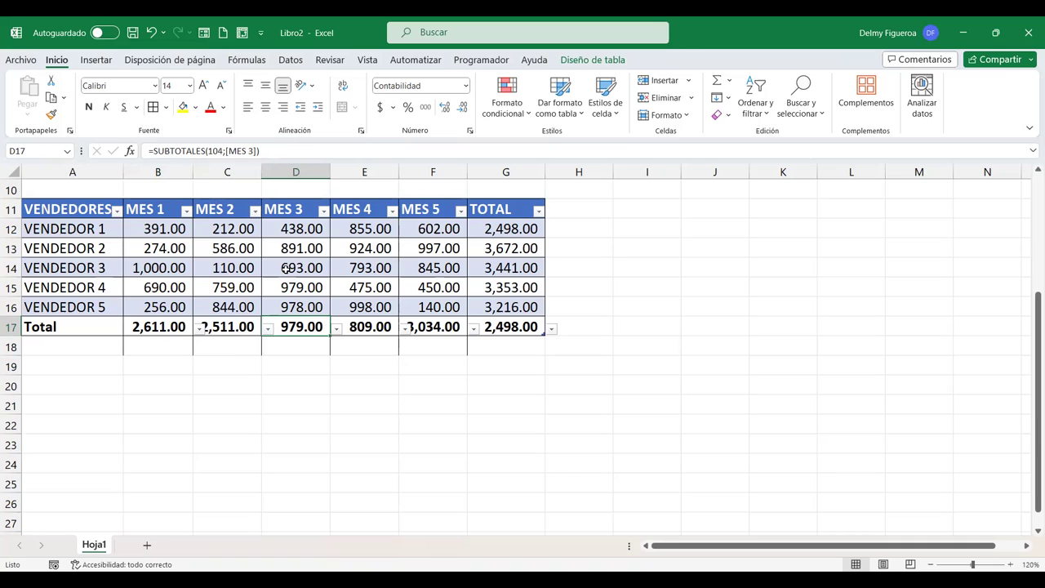
pyautogui.click(336, 328)
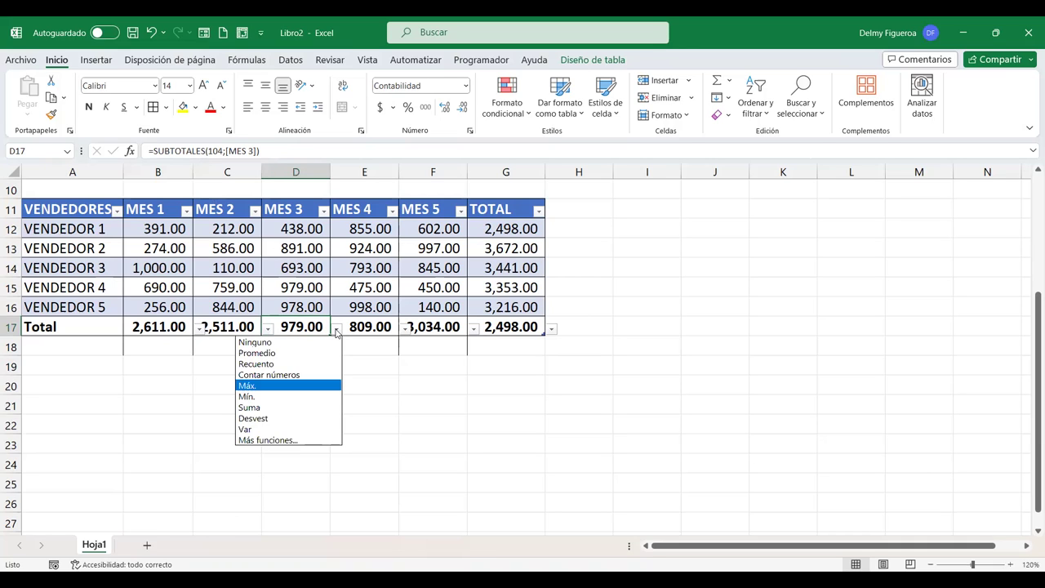
pyautogui.click(336, 329)
pyautogui.click(378, 320)
pyautogui.click(404, 328)
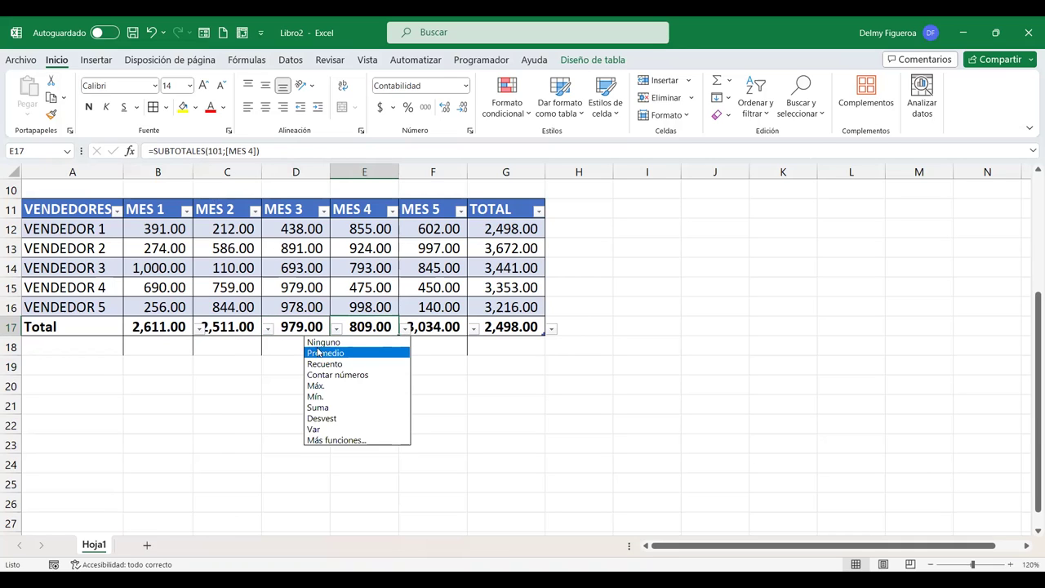
pyautogui.click(368, 329)
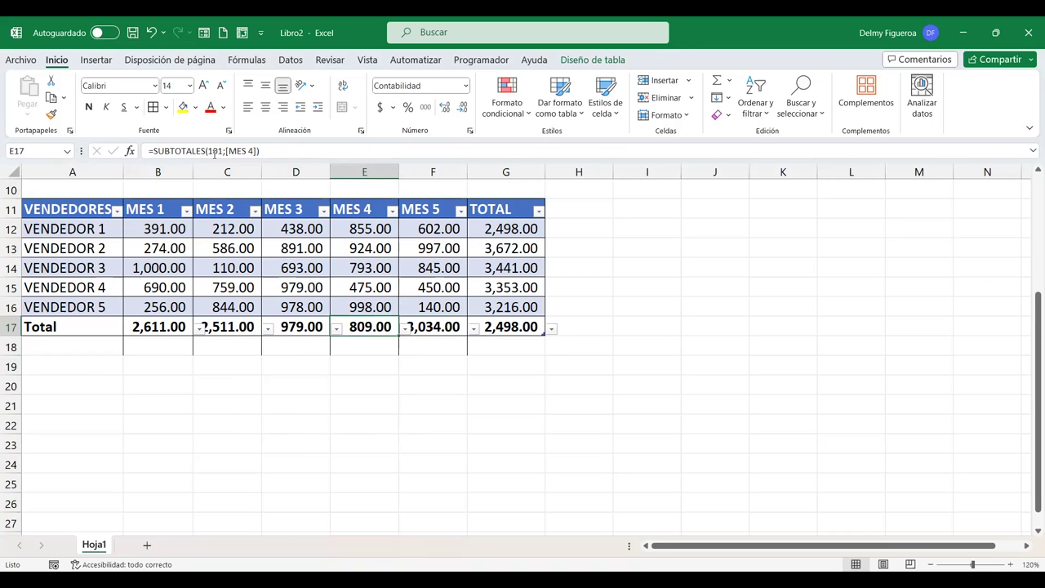
# - Review the SUBTOTALES formulas and available summary functions for MES 5 in F17 and TOTAL in G17
pyautogui.click(475, 330)
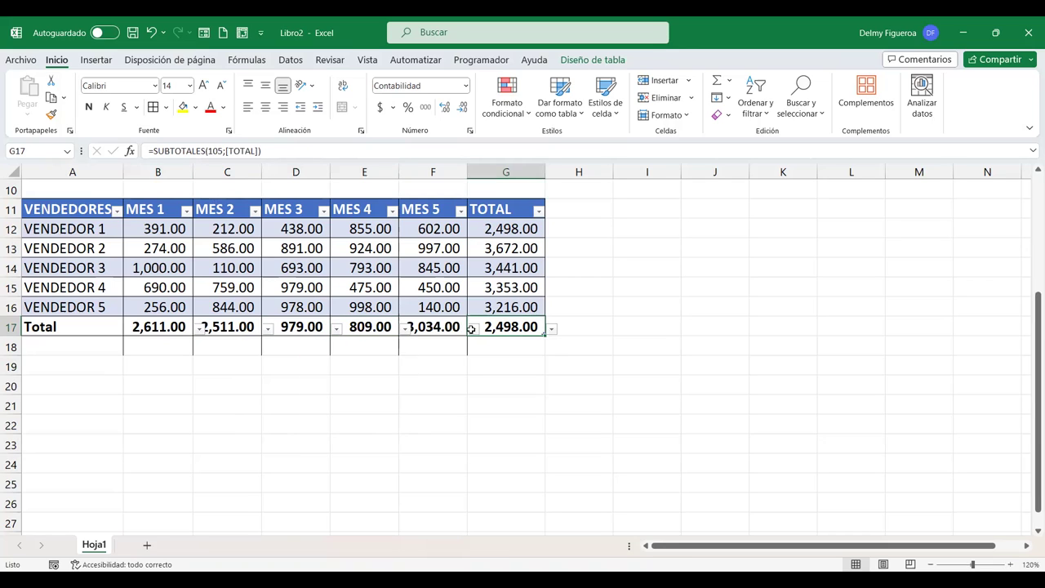
pyautogui.click(451, 326)
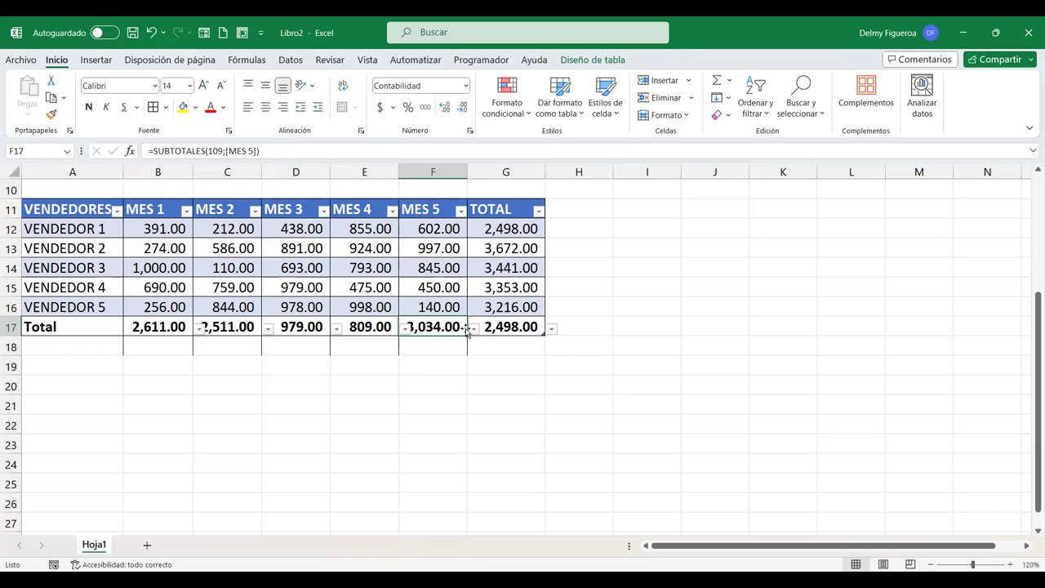
pyautogui.click(474, 330)
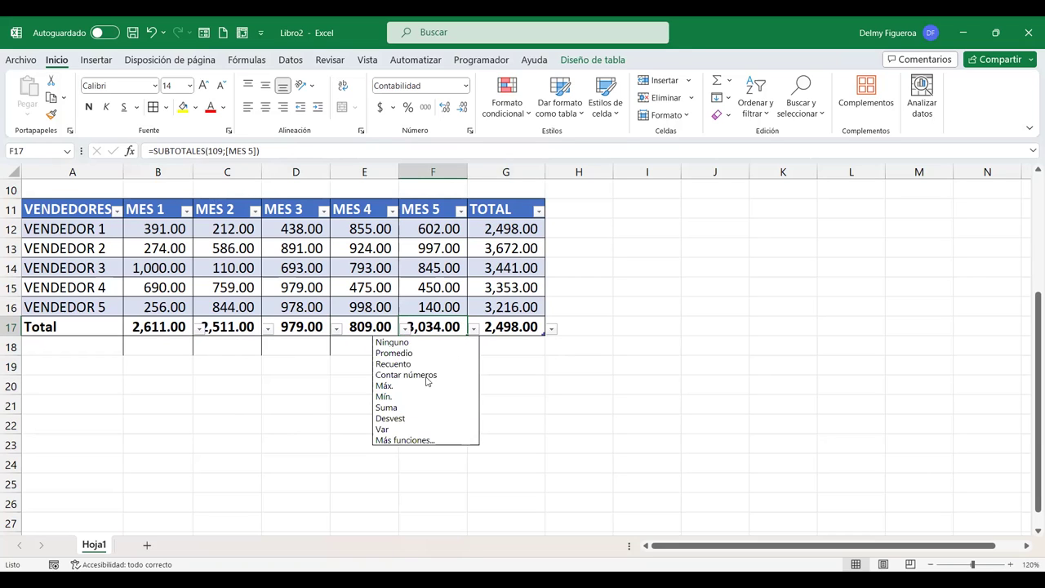
pyautogui.click(446, 328)
pyautogui.click(554, 328)
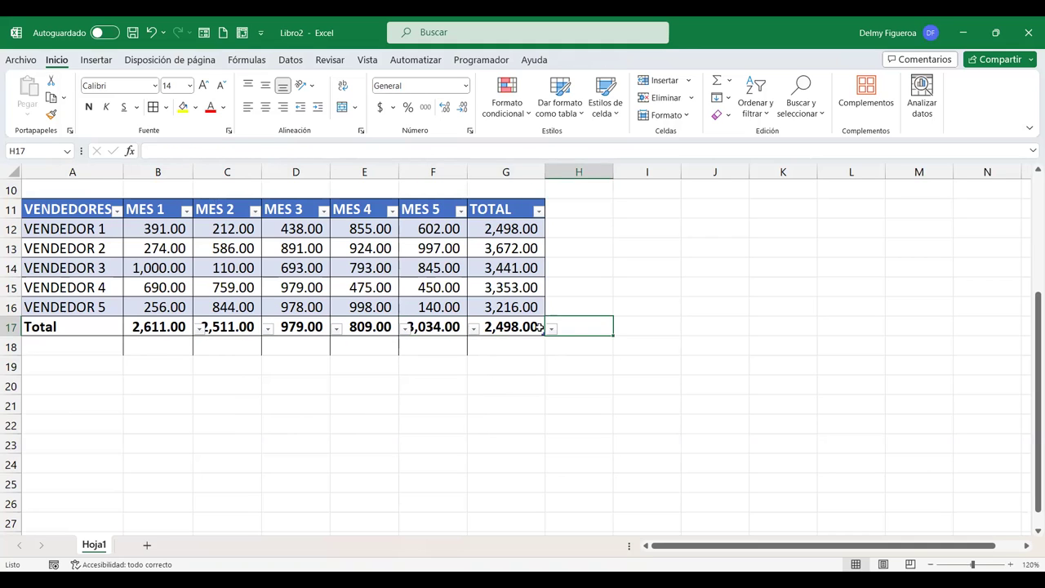
pyautogui.click(533, 327)
pyautogui.click(552, 329)
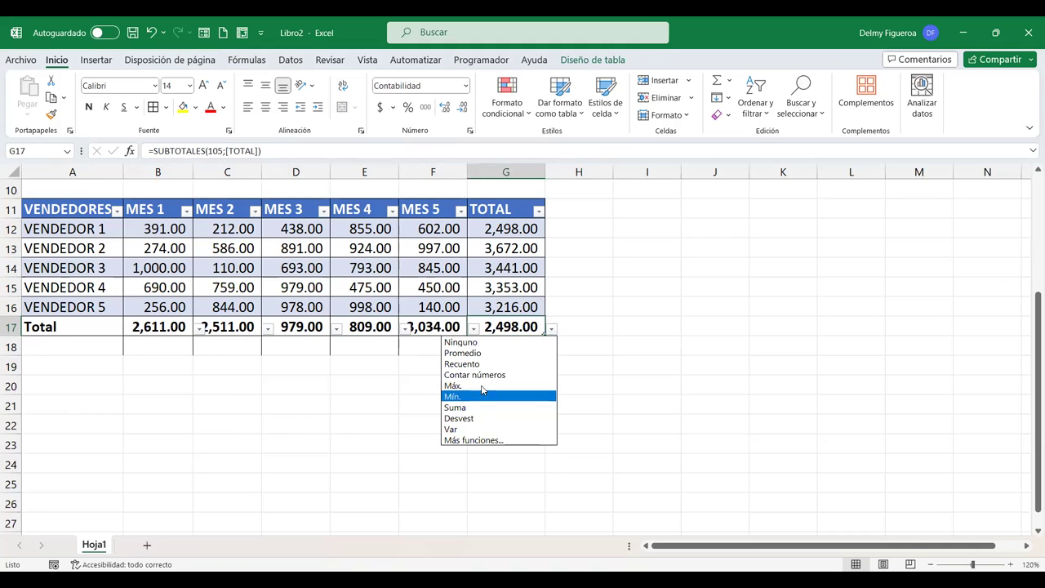
pyautogui.press('Escape')
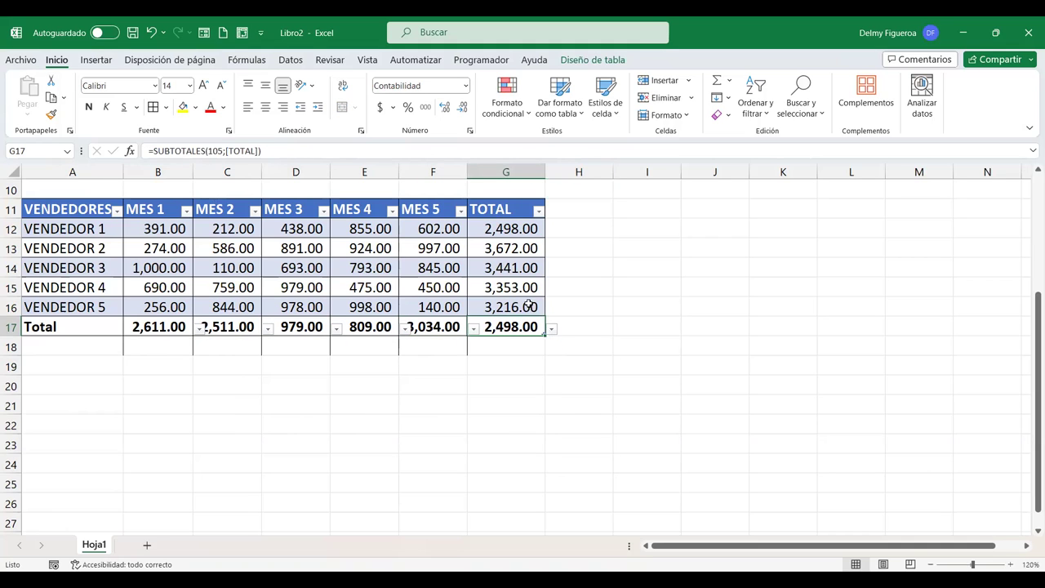
pyautogui.click(573, 324)
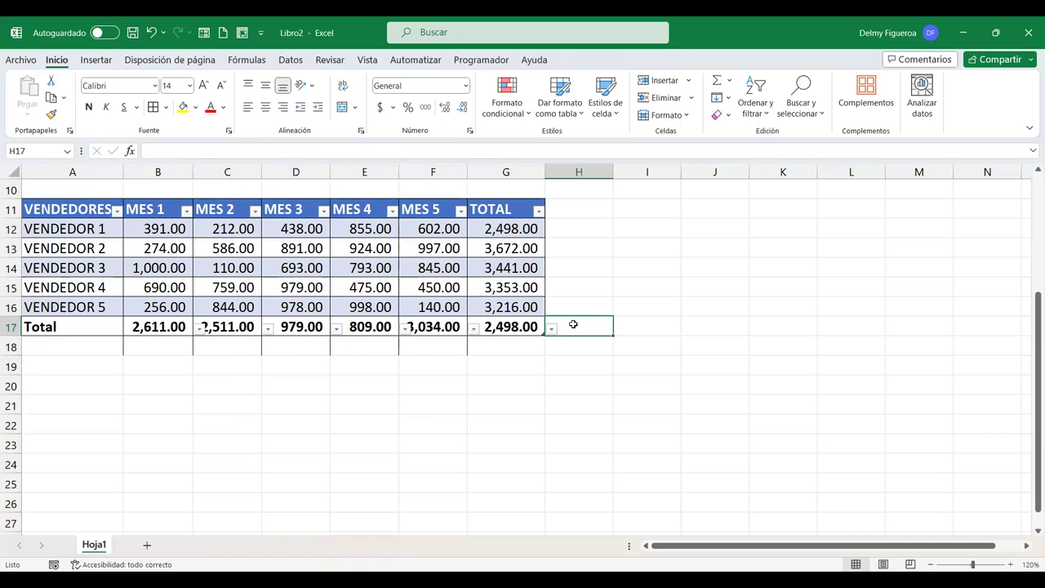
# - Display the design options of the formatted table and check its table name
pyautogui.click(422, 294)
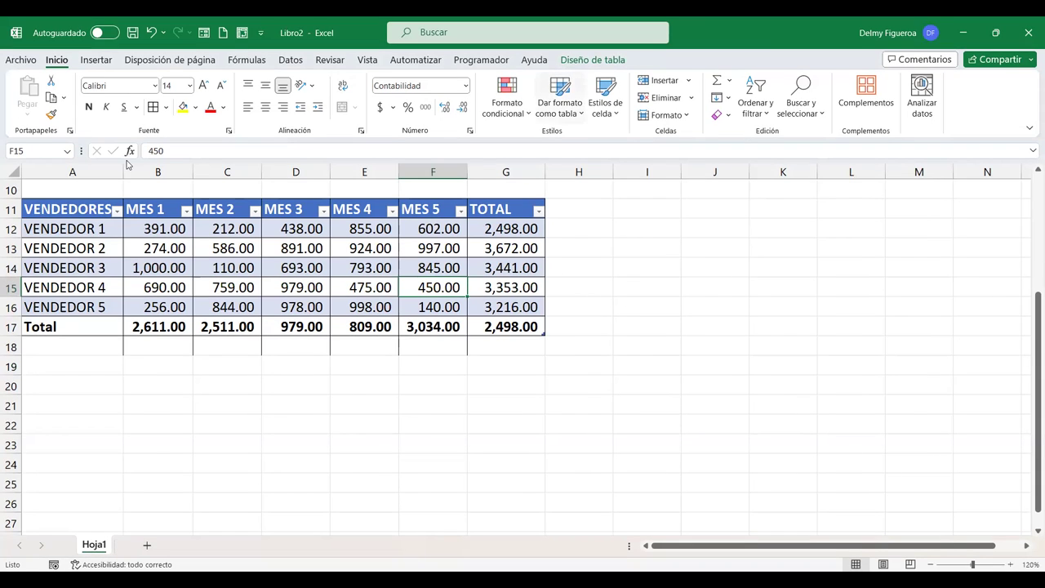
pyautogui.click(607, 60)
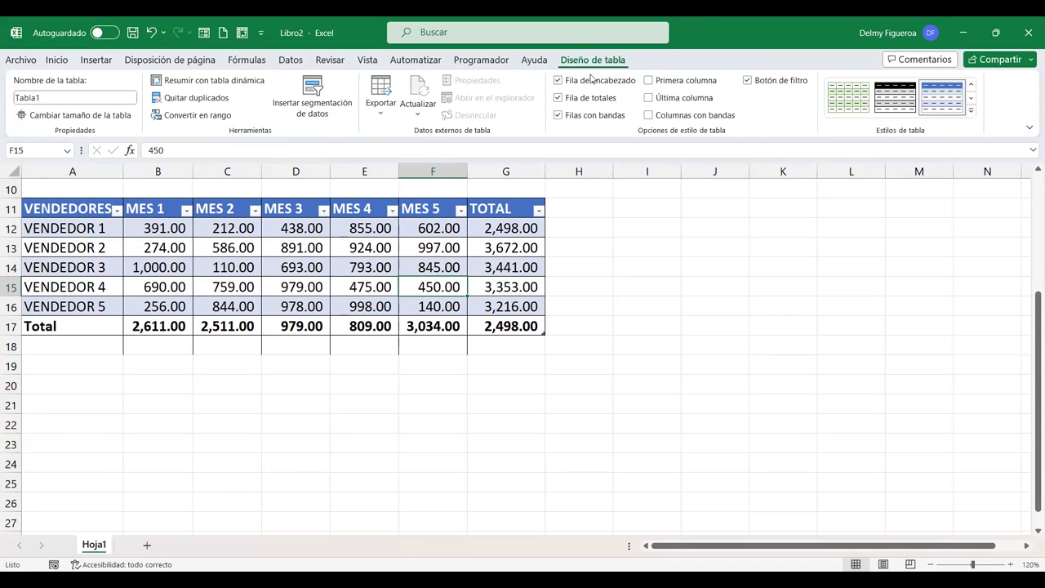
pyautogui.click(60, 96)
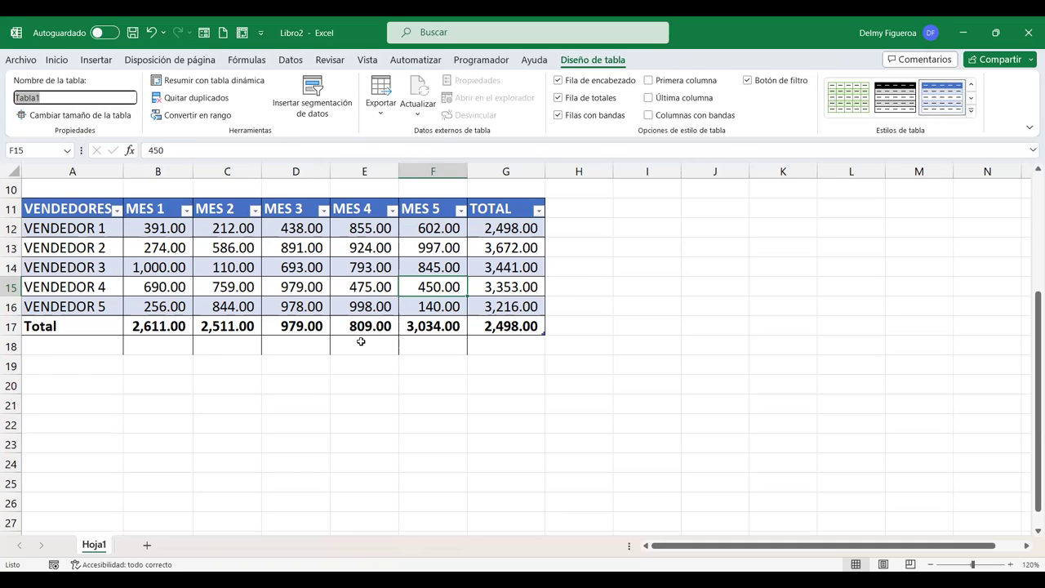
pyautogui.click(360, 287)
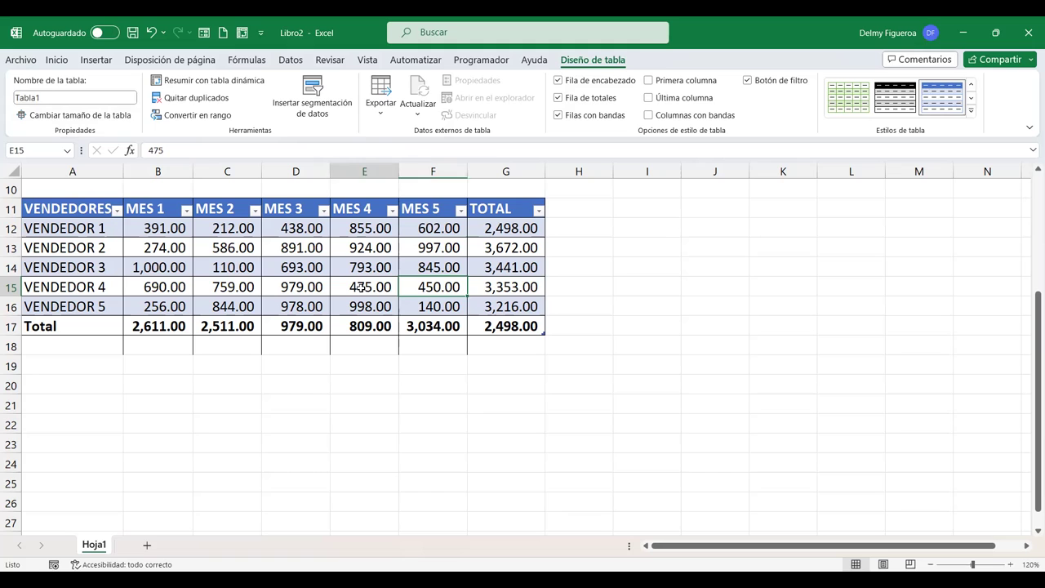
pyautogui.click(104, 119)
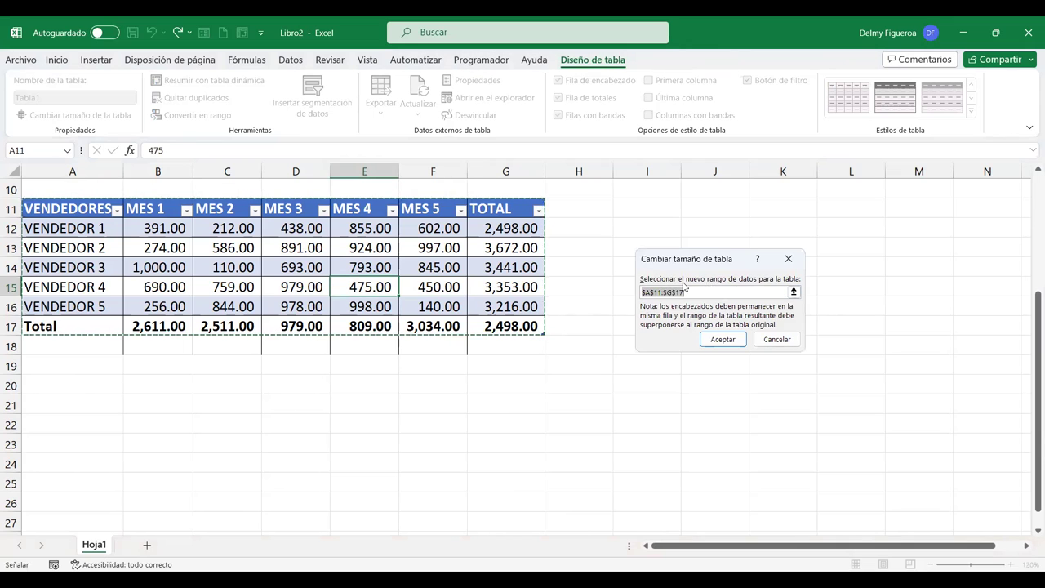
pyautogui.click(76, 210)
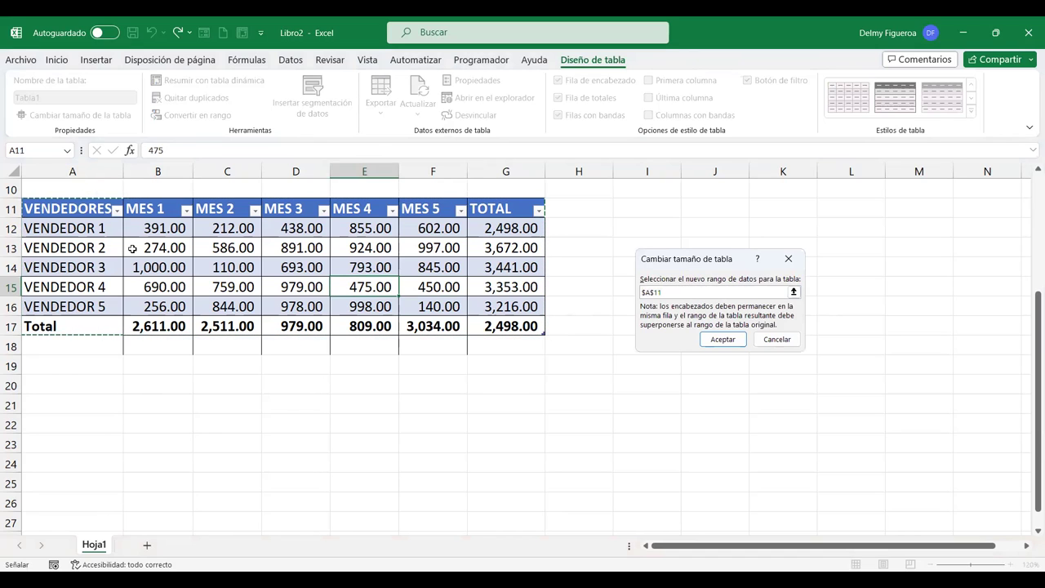
pyautogui.keyDown('shift'); pyautogui.click(322, 268); pyautogui.keyUp('shift')
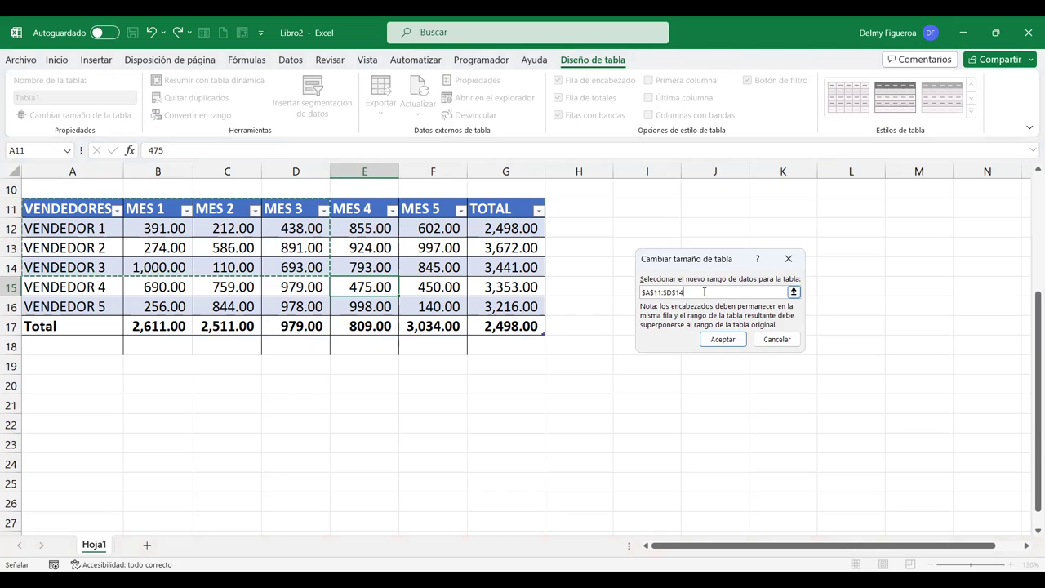
pyautogui.click(782, 343)
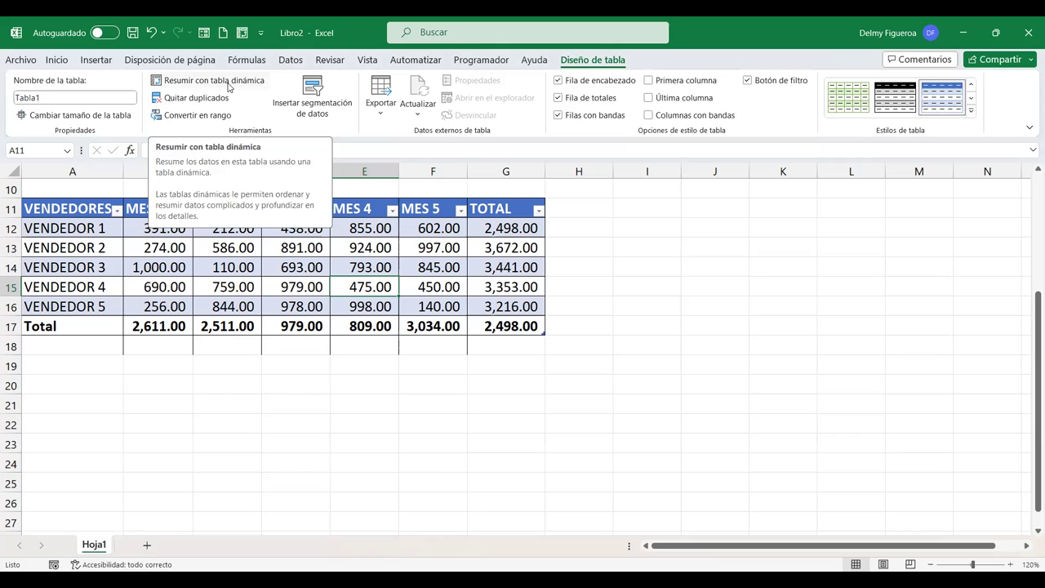
# - Summarize the formatted table with a PivotTable on a new worksheet, with VENDEDORES as rows and the sum of TOTAL as values
pyautogui.click(229, 82)
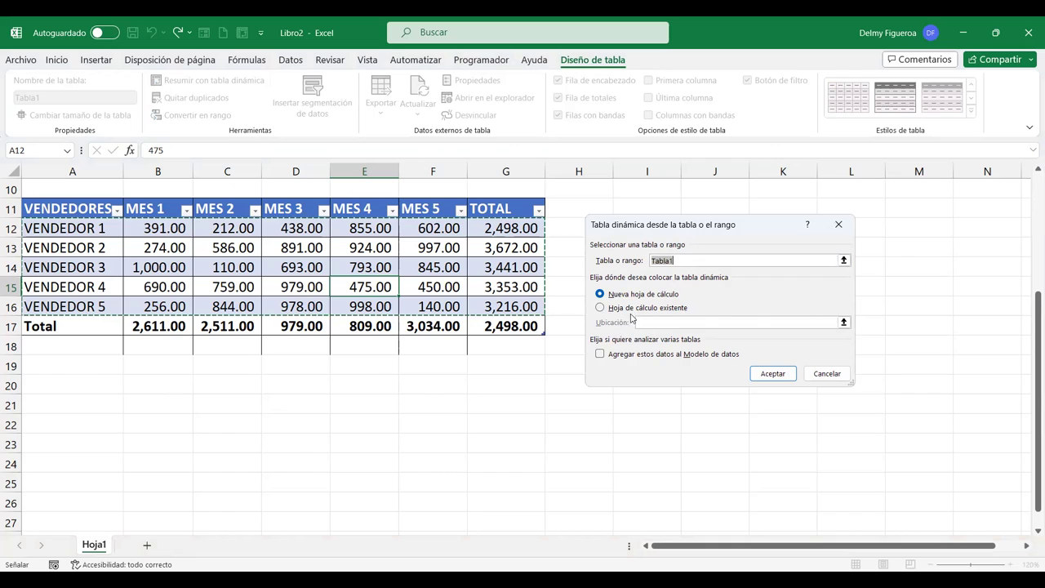
pyautogui.click(773, 375)
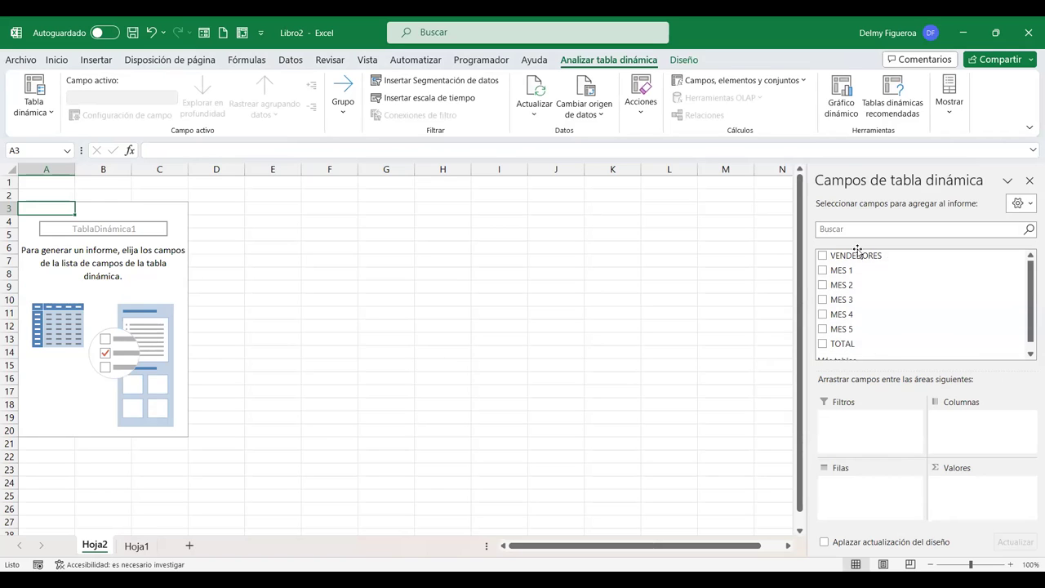
pyautogui.click(822, 257)
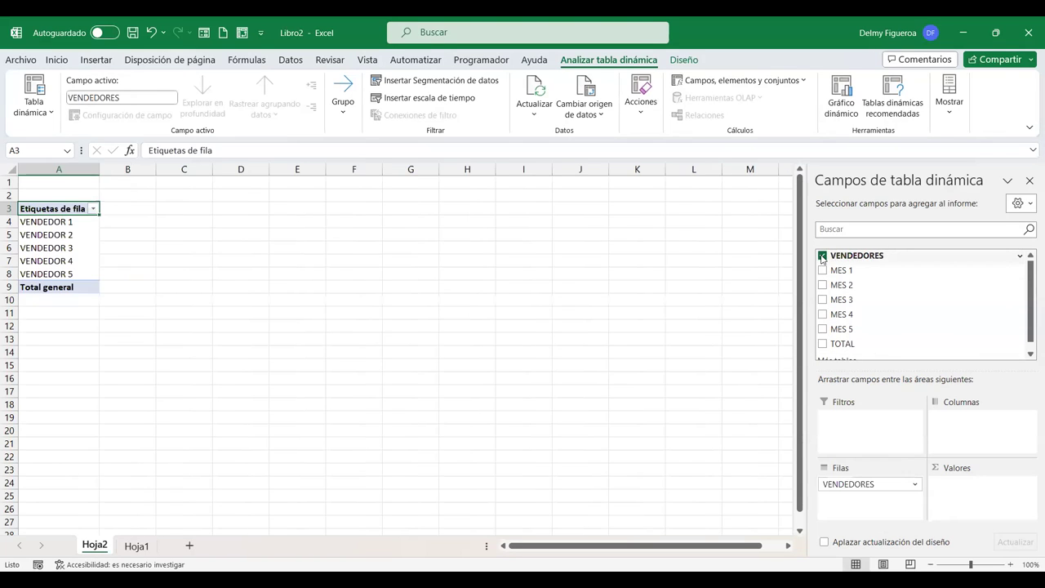
pyautogui.click(822, 344)
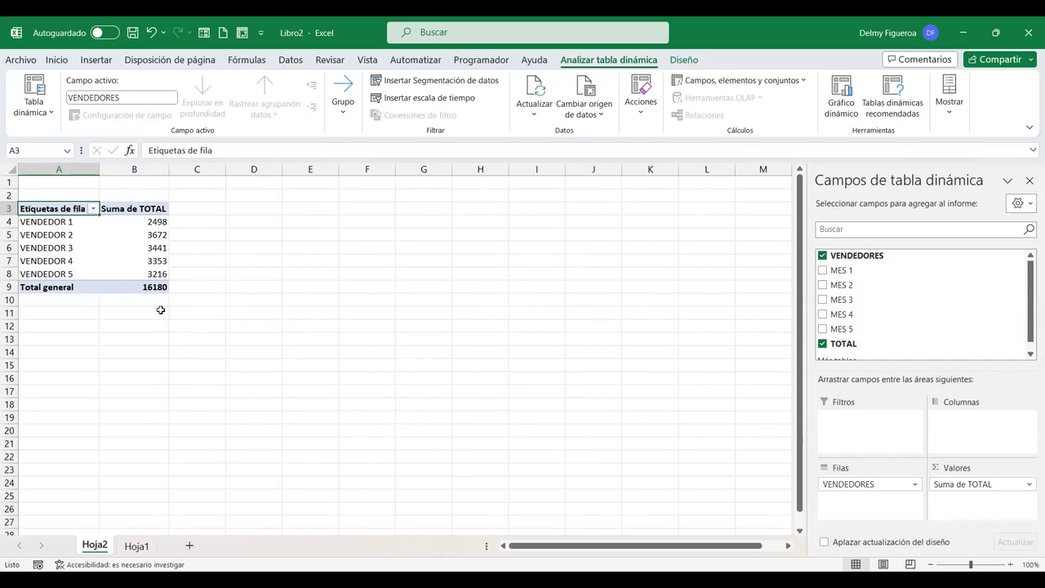
# - Return to Hoja1 and turn off the totals row of the formatted table
pyautogui.click(134, 546)
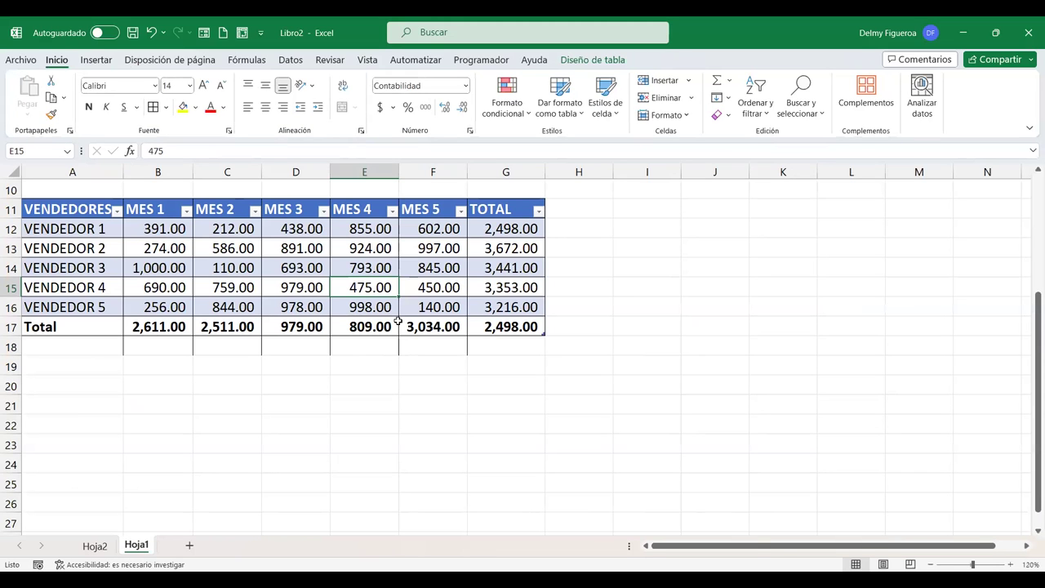
pyautogui.click(590, 60)
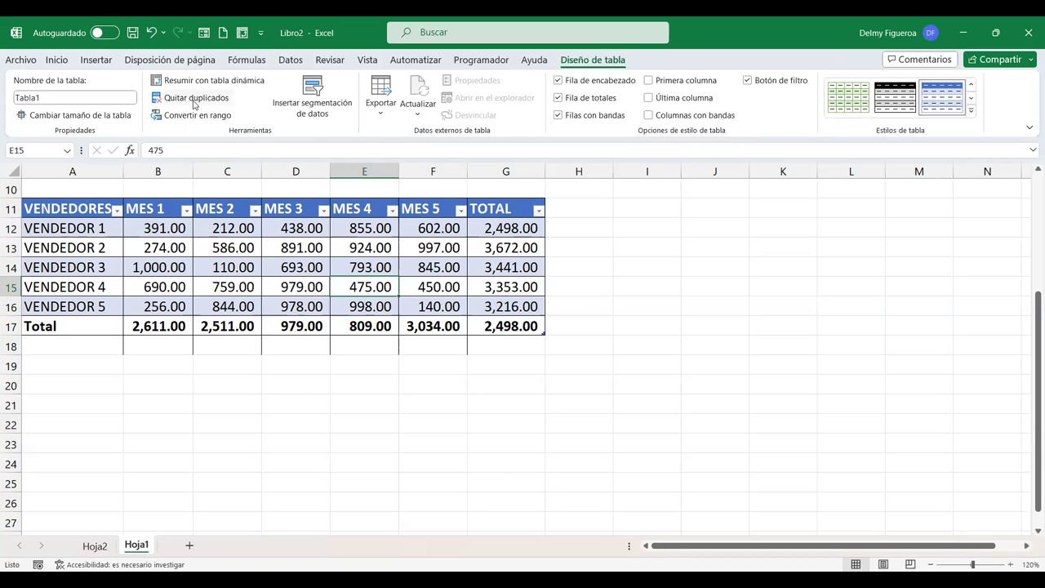
pyautogui.click(559, 98)
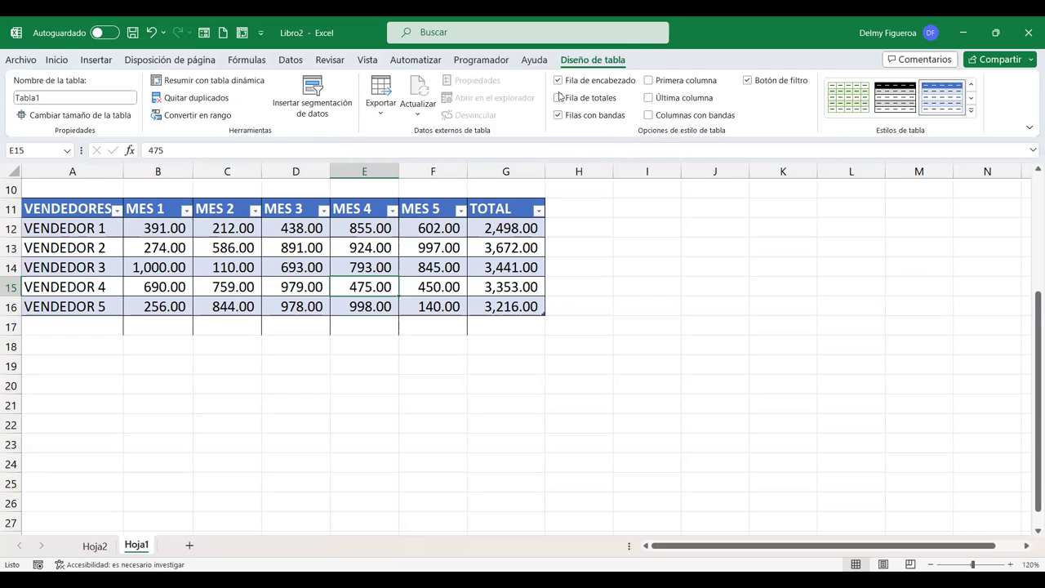
# - Copy the VENDEDOR 4 and VENDEDOR 5 rows and paste them directly below the formatted table, starting at A17
pyautogui.click(74, 323)
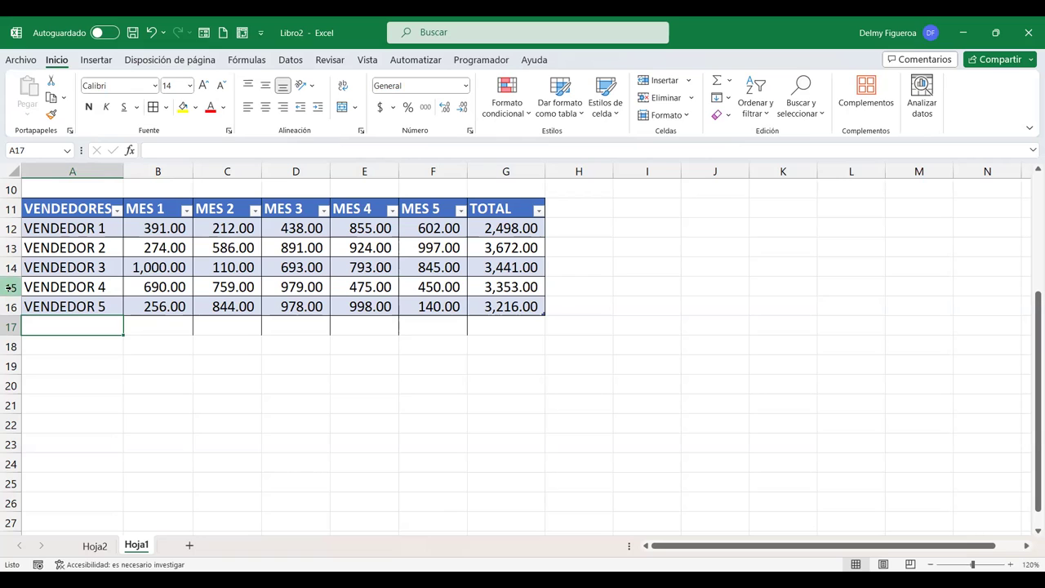
pyautogui.moveTo(11, 287); pyautogui.dragTo(10, 306)
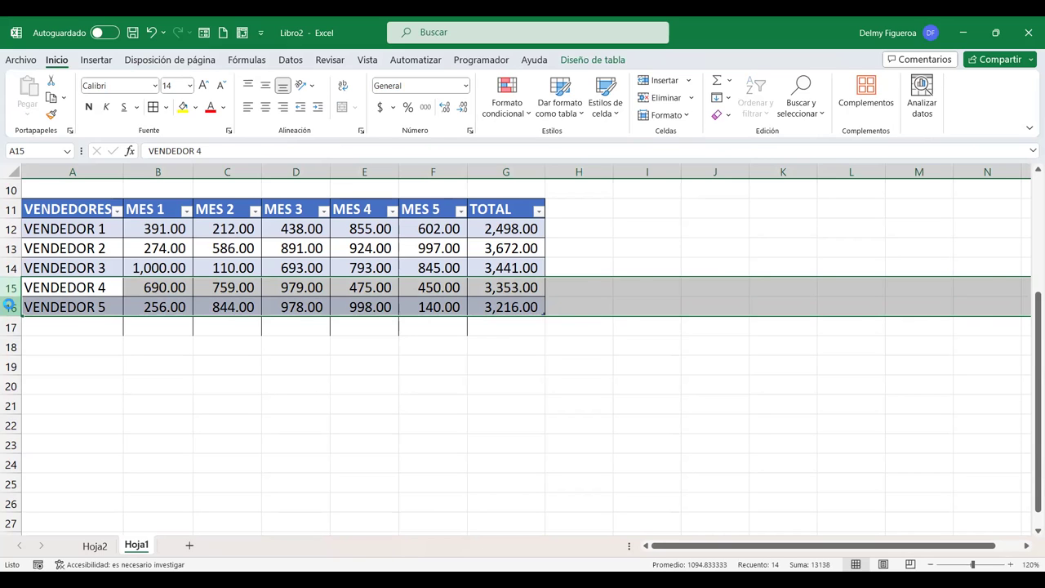
pyautogui.hotkey('ctrl', 'c')
pyautogui.click(90, 324)
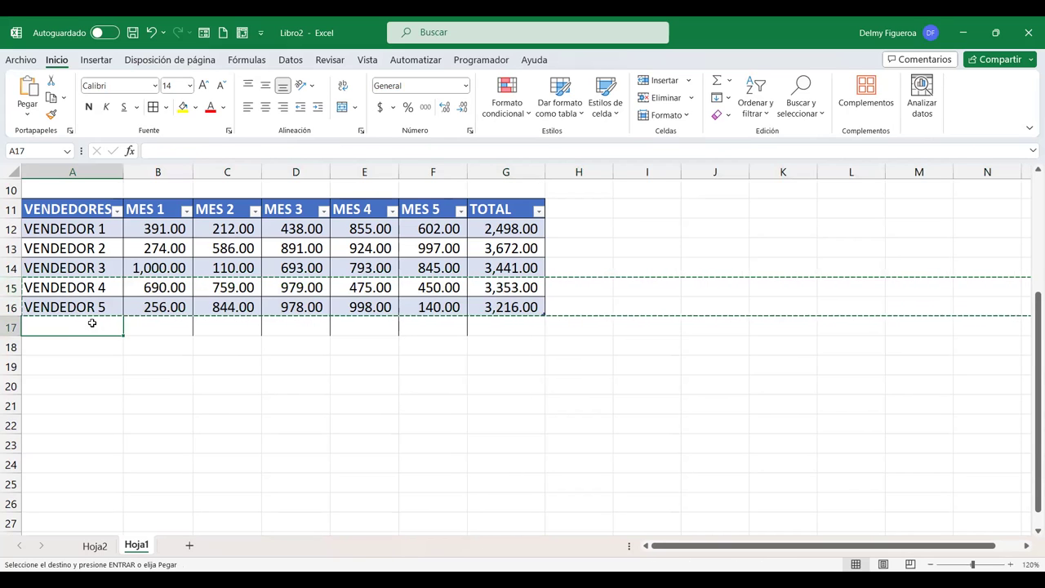
pyautogui.hotkey('ctrl', 'v')
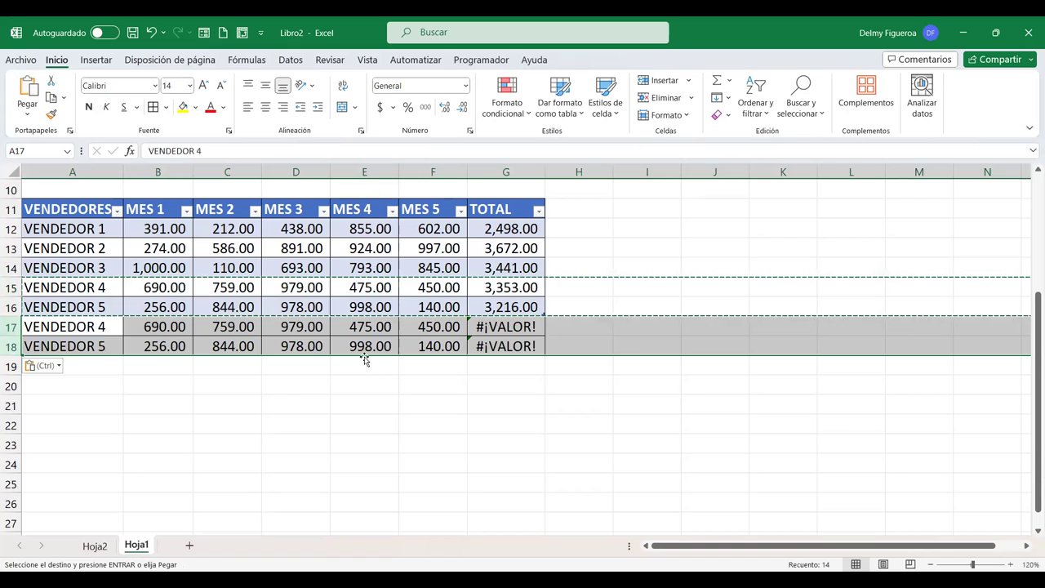
pyautogui.click(662, 401)
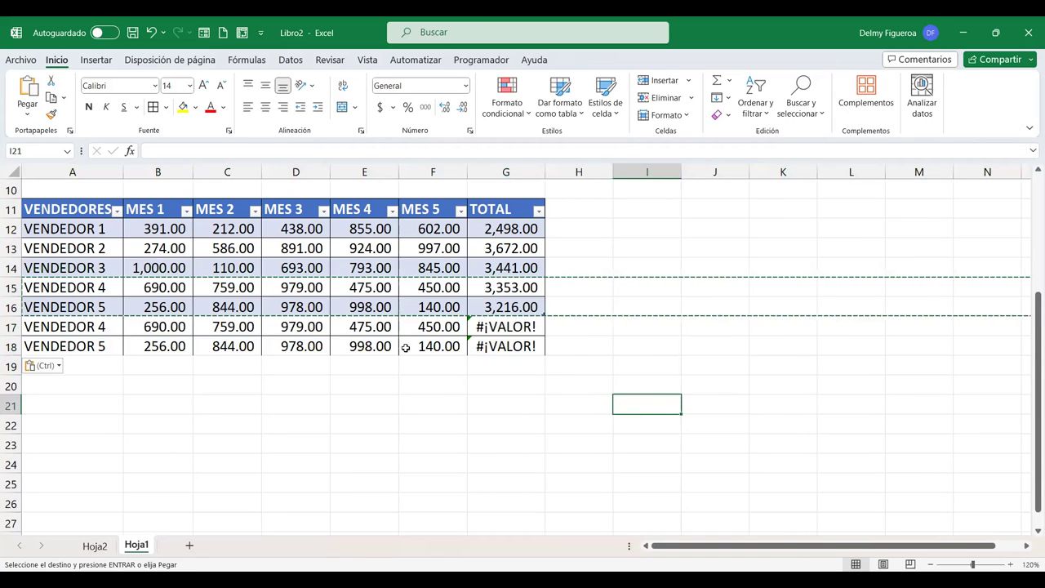
pyautogui.press('Escape')
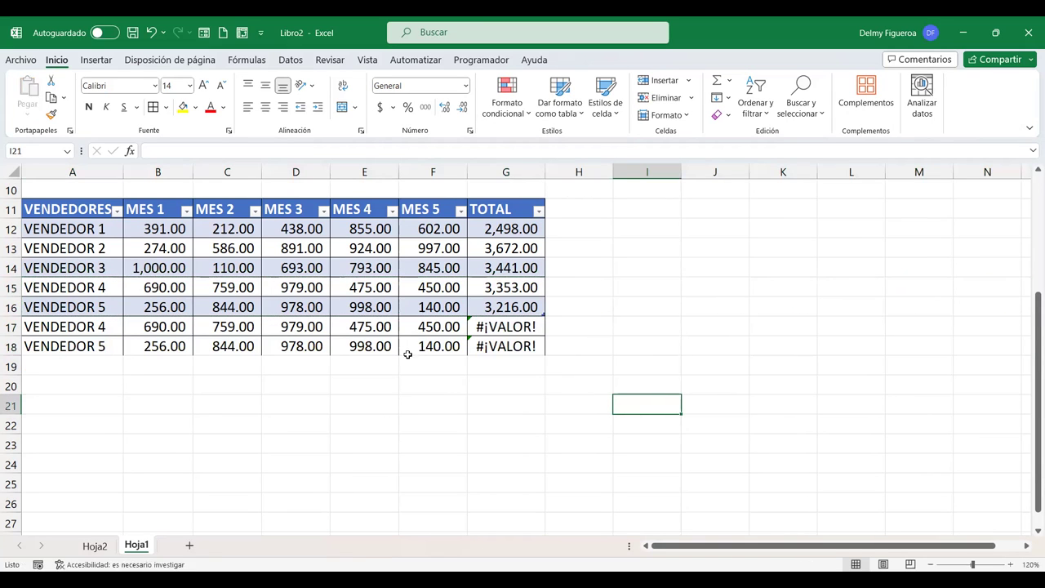
# - Extend the formatted table down to row 18 so it includes the two pasted vendor rows
pyautogui.click(103, 327)
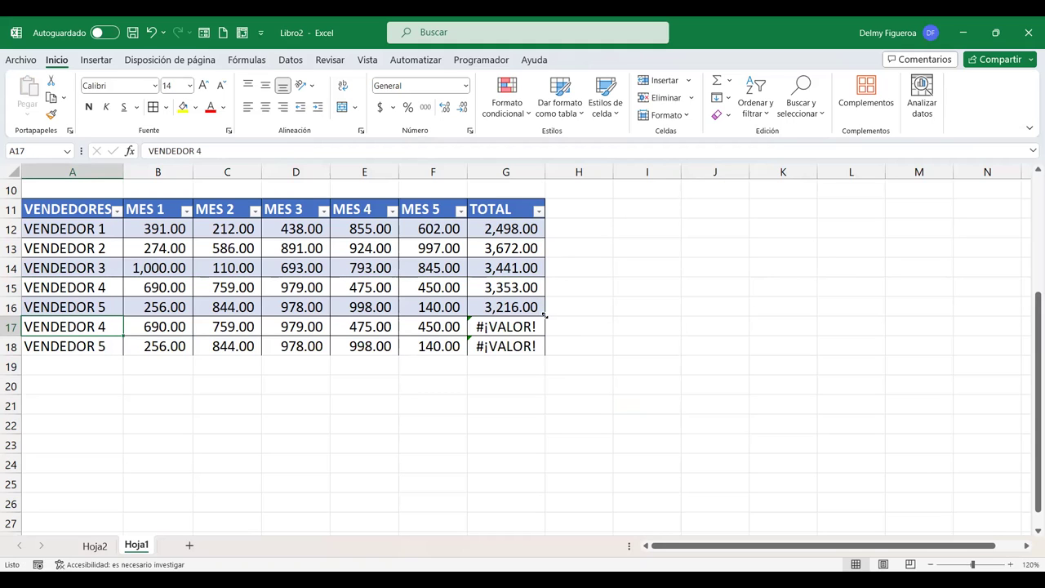
pyautogui.moveTo(544, 315); pyautogui.dragTo(544, 352)
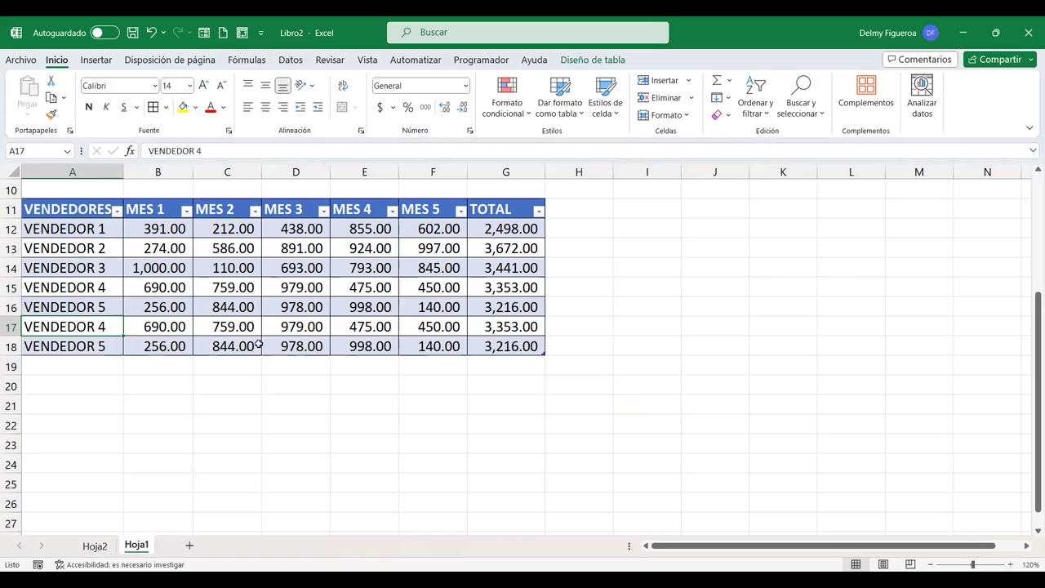
pyautogui.hotkey('ctrl', 'z')
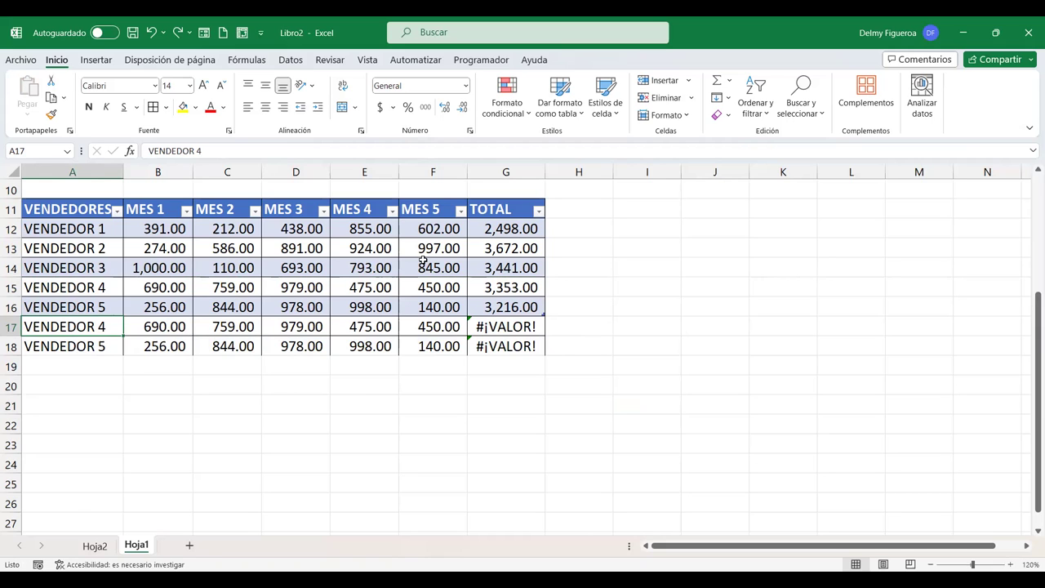
pyautogui.moveTo(540, 312); pyautogui.dragTo(549, 364)
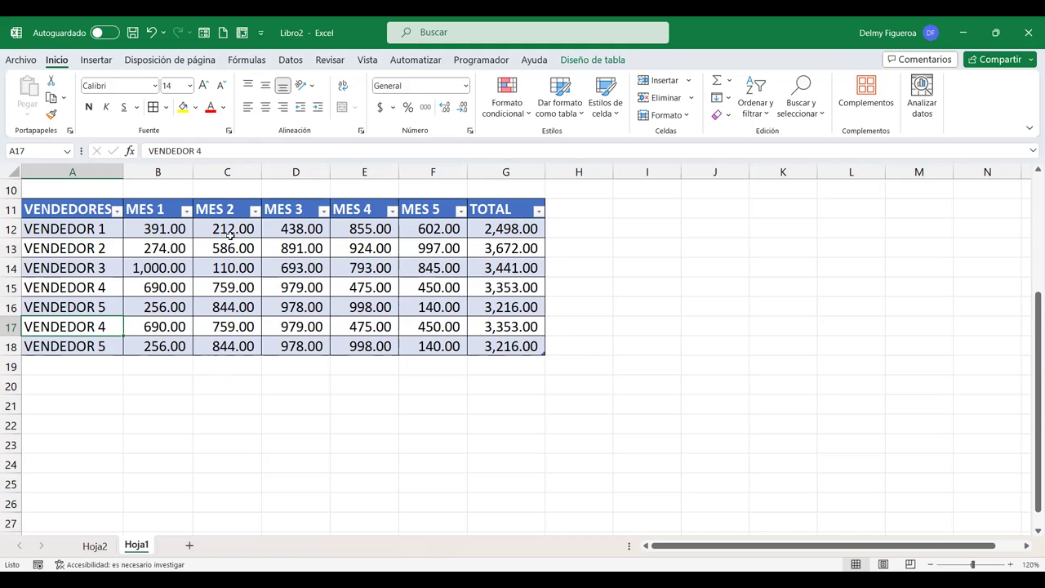
# - Remove duplicate rows from the formatted table, comparing only the VENDEDORES column
pyautogui.click(603, 61)
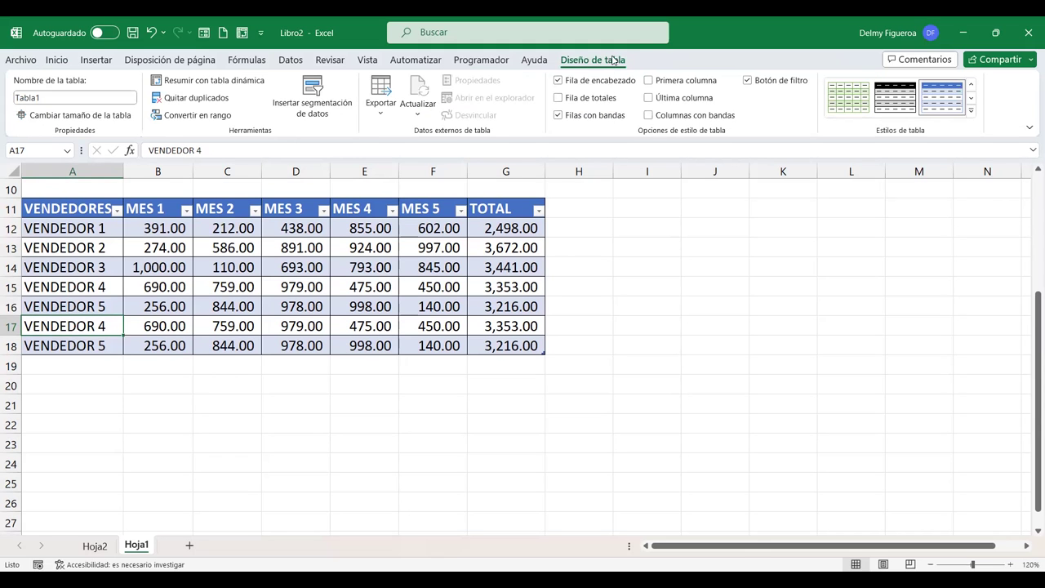
pyautogui.click(189, 98)
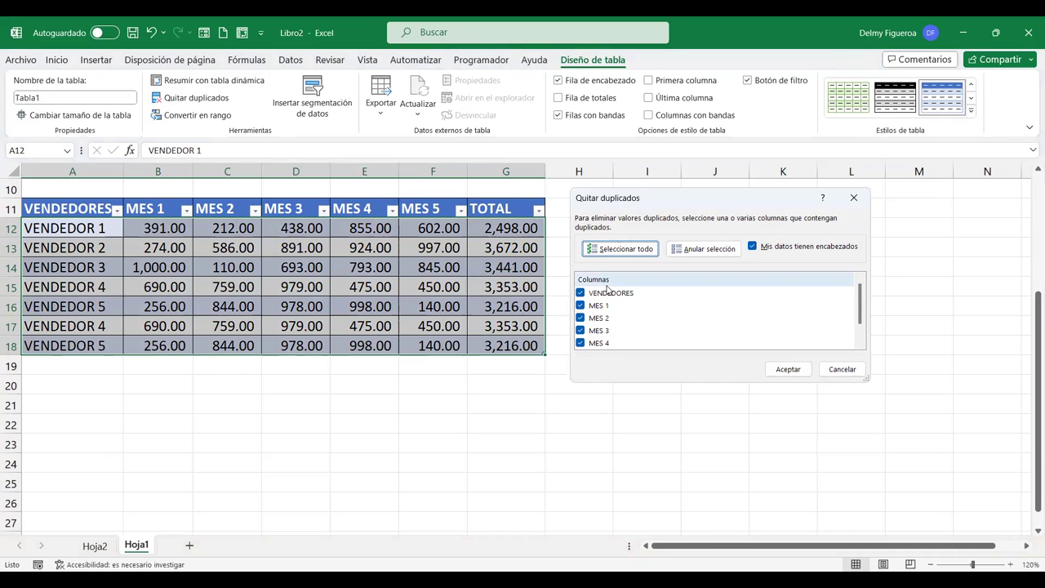
pyautogui.click(702, 249)
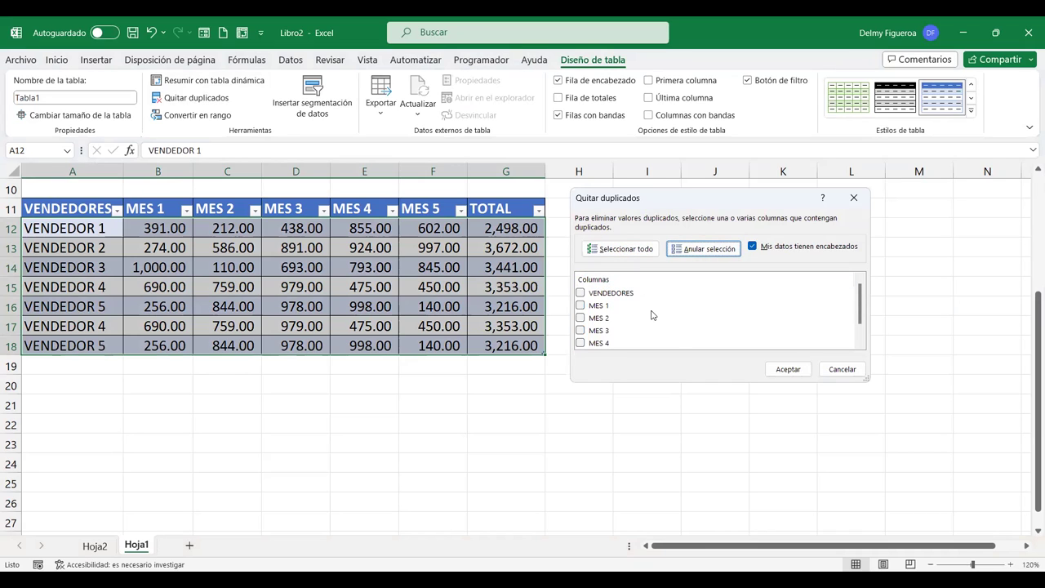
pyautogui.click(581, 294)
pyautogui.scroll(-1, 606, 303)
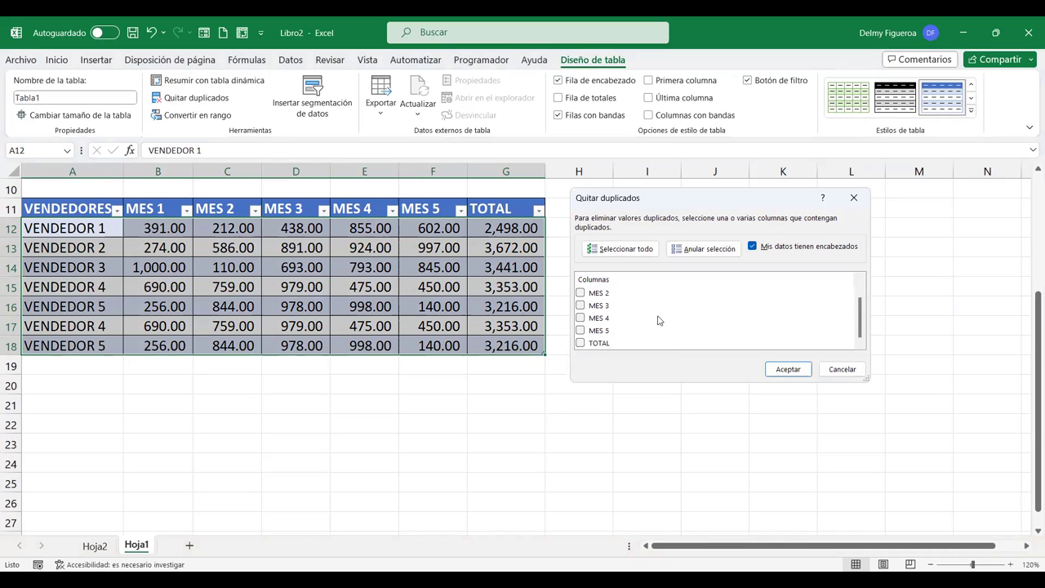
pyautogui.scroll(1, 659, 320)
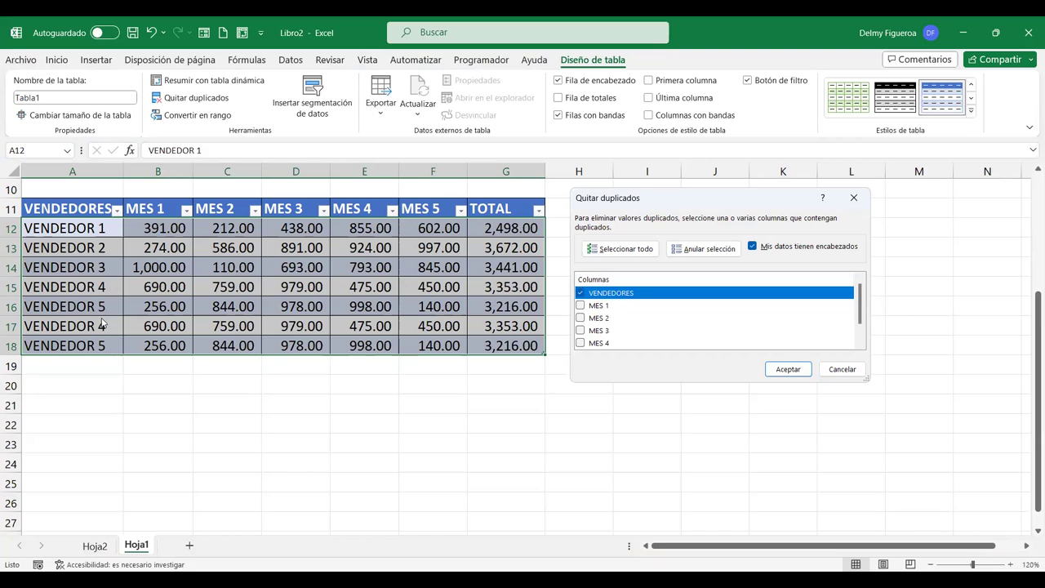
pyautogui.click(801, 372)
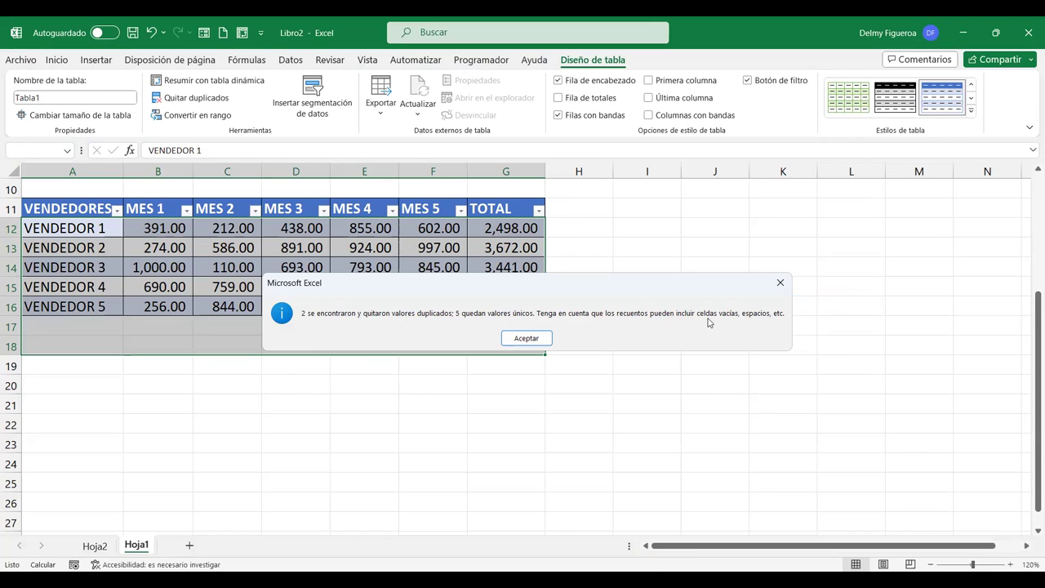
pyautogui.click(517, 339)
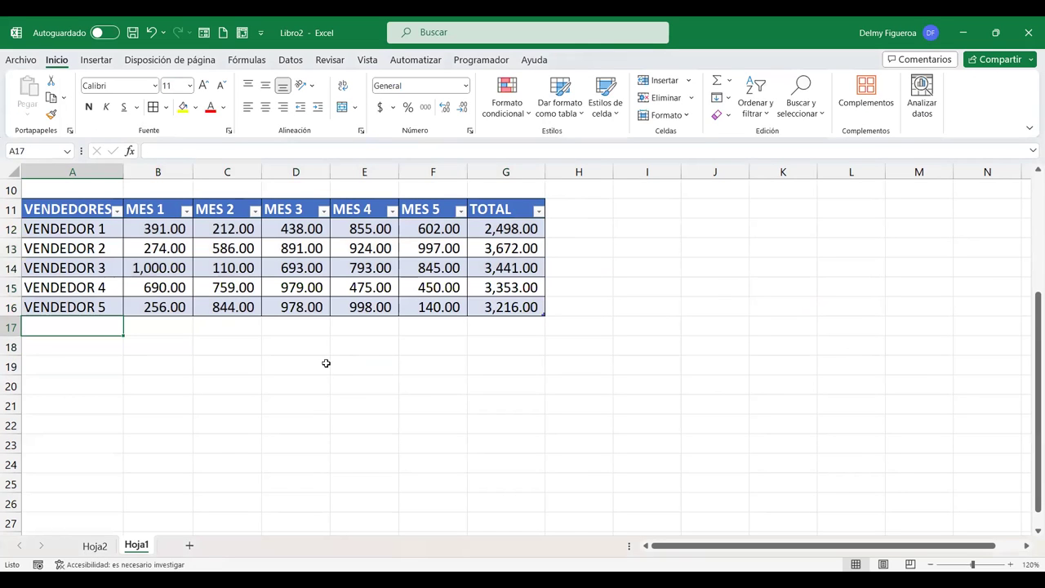
# - Add VENDEDOR 6 in A17 as a new row of the formatted table, directly below VENDEDOR 5
pyautogui.click(493, 307)
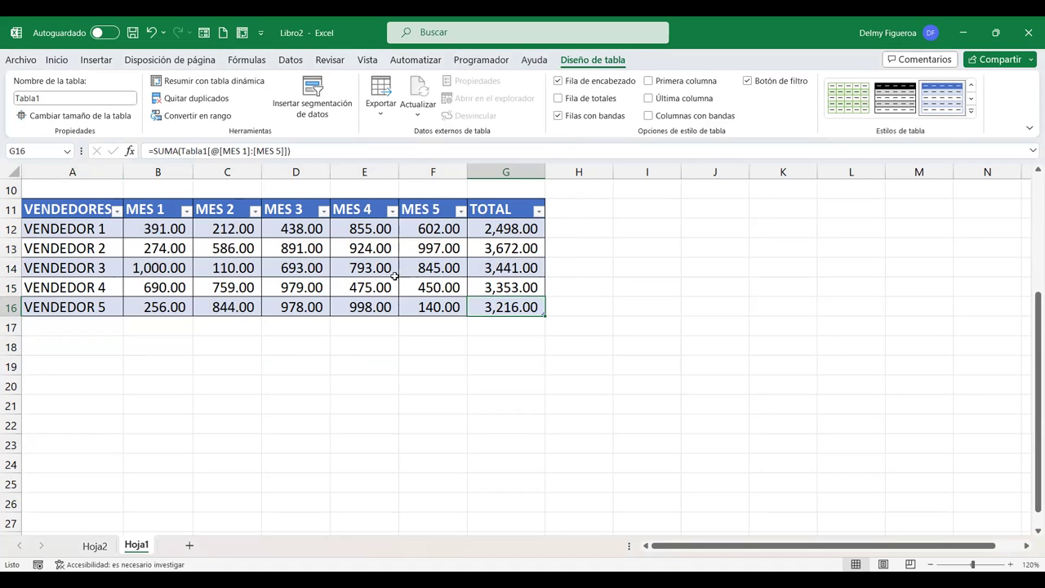
pyautogui.scroll(2, 420, 282)
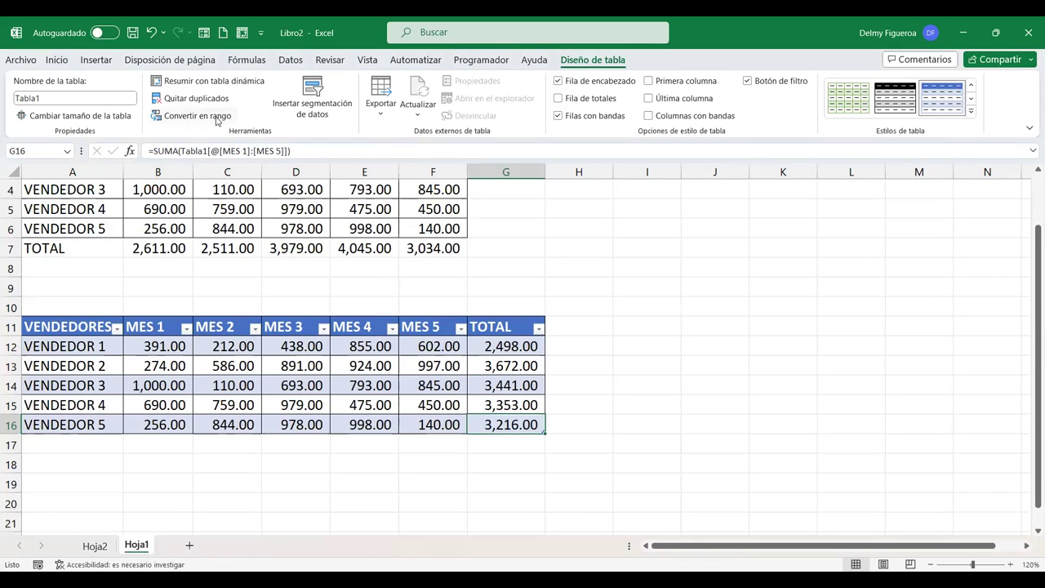
pyautogui.scroll(1, 195, 224)
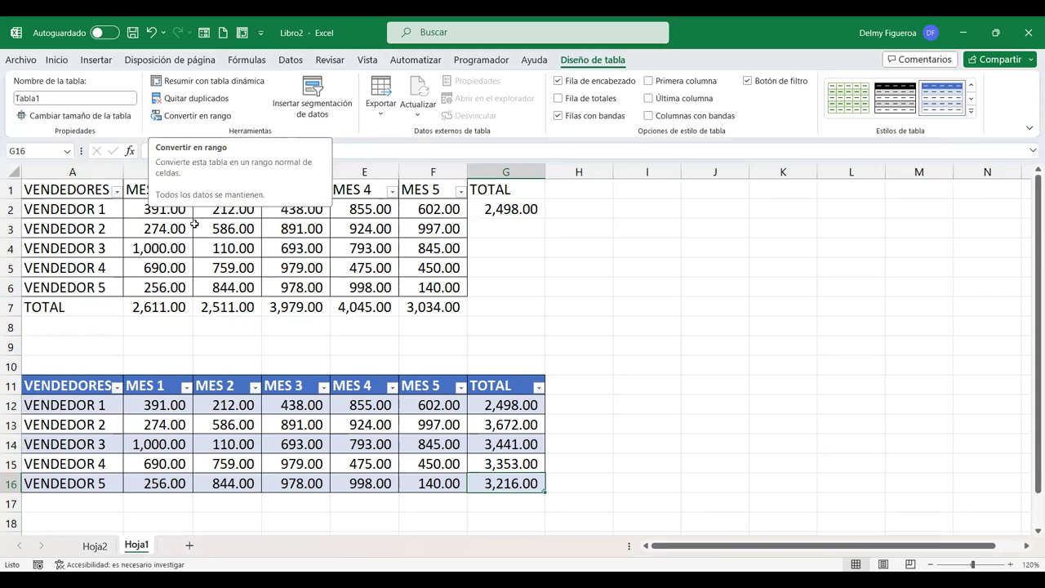
pyautogui.scroll(-2, 239, 256)
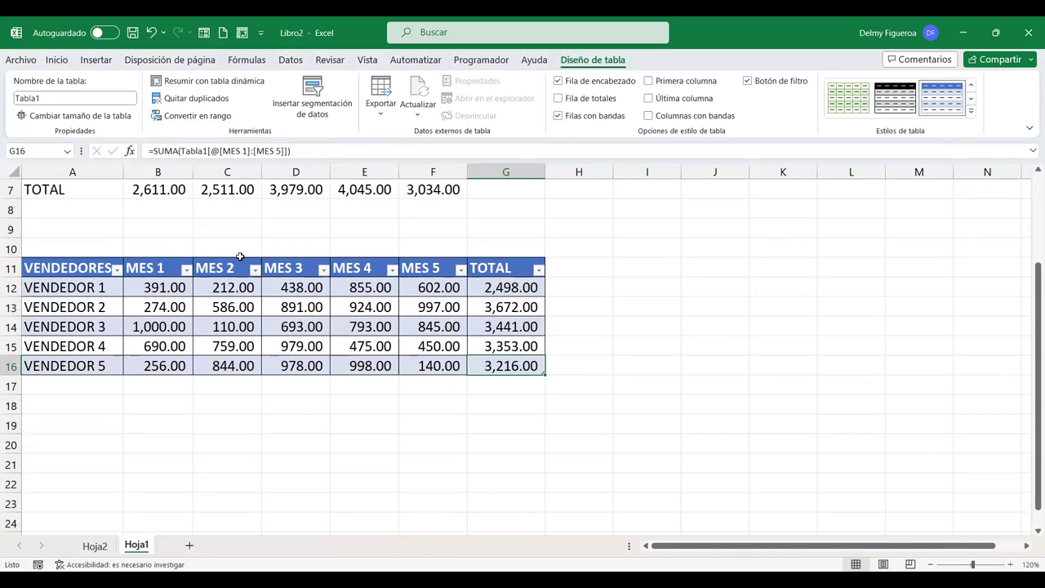
pyautogui.click(89, 385)
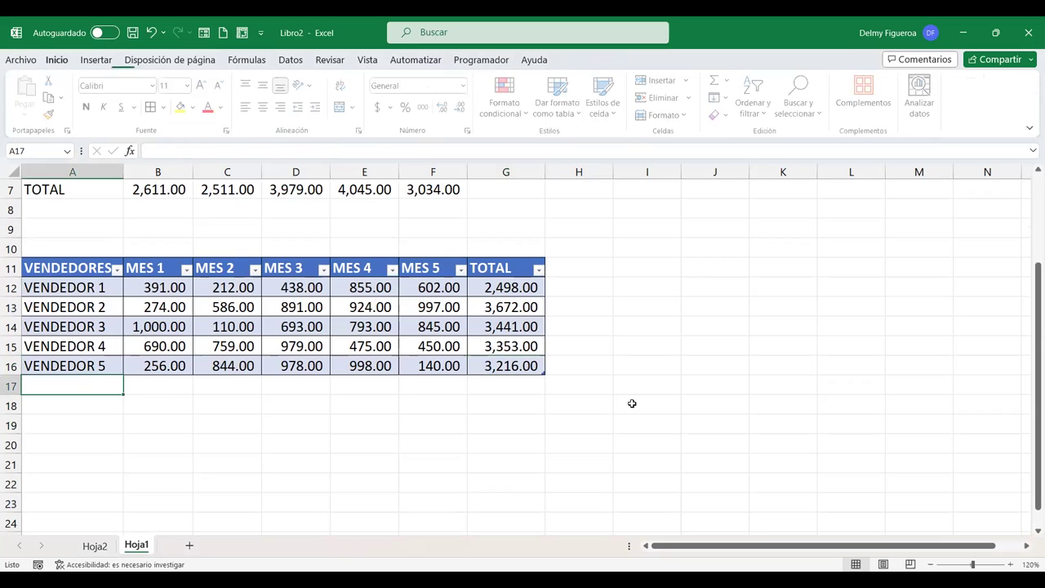
pyautogui.write('VEND')
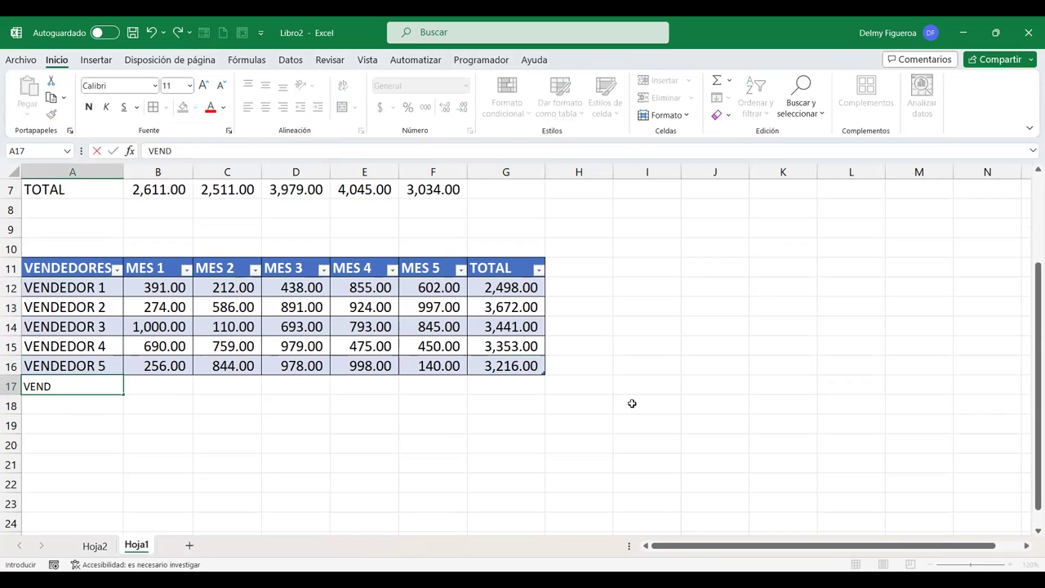
pyautogui.write('EDOR 6')
pyautogui.press('Tab')
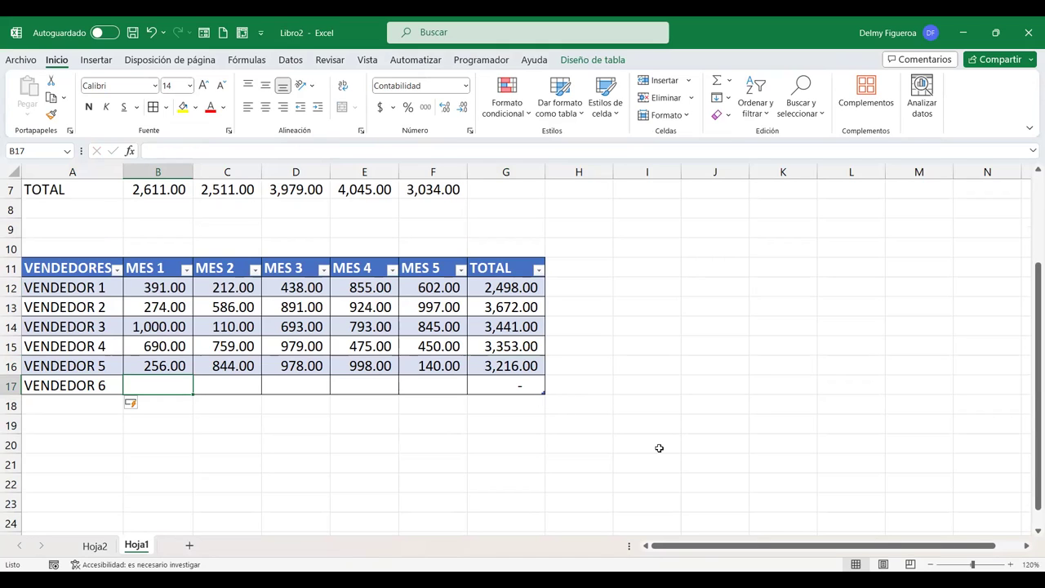
# - Fill in the VENDEDOR 6 row of the formatted table with 800, 700, 600, 500 and 888 for MES 1 to MES 5
pyautogui.write('800')
pyautogui.press('Tab')
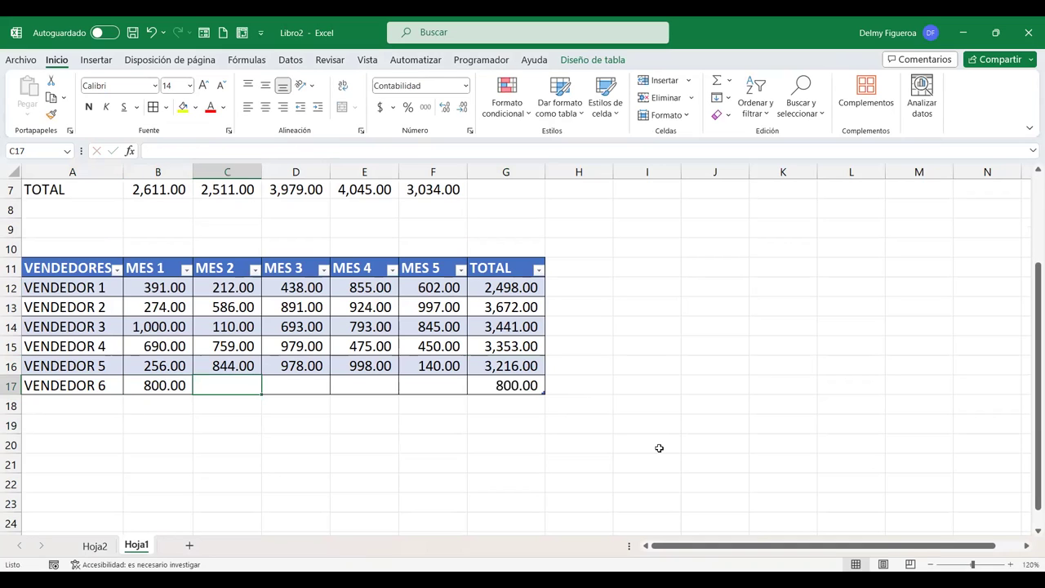
pyautogui.click(520, 385)
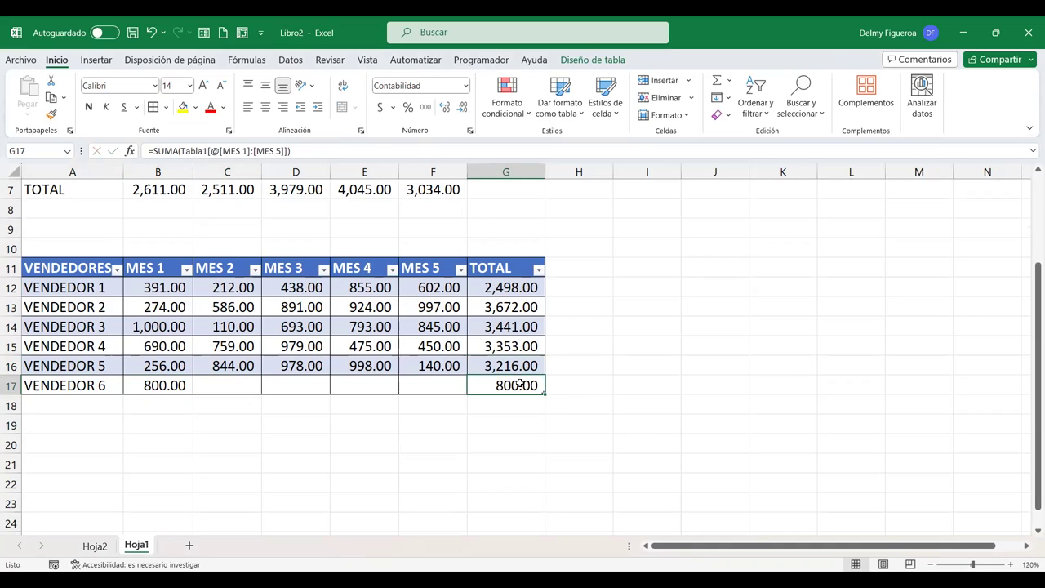
pyautogui.click(229, 387)
pyautogui.write('700')
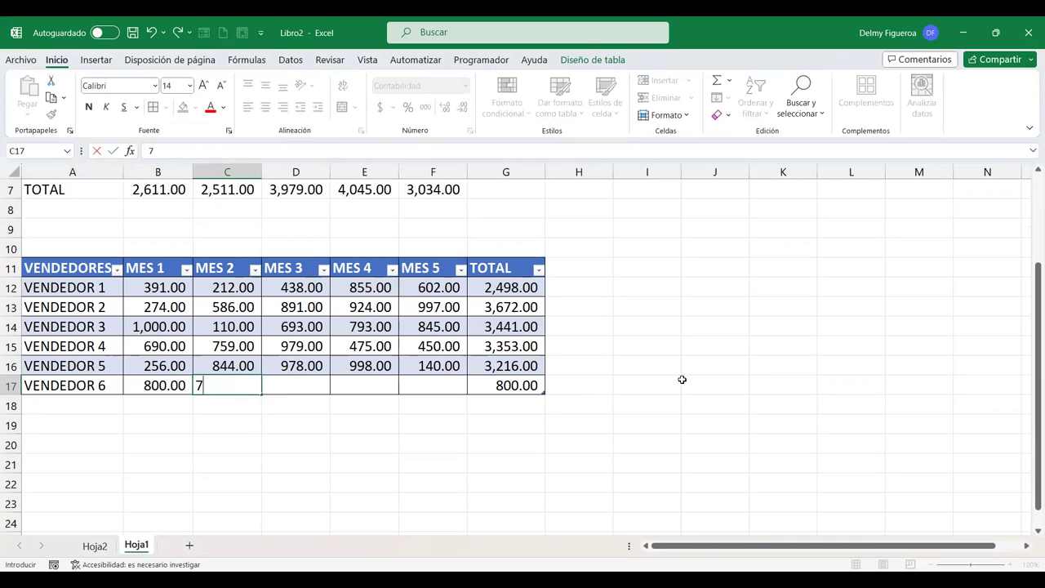
pyautogui.press('Tab')
pyautogui.write('600')
pyautogui.press('Tab')
pyautogui.write('500')
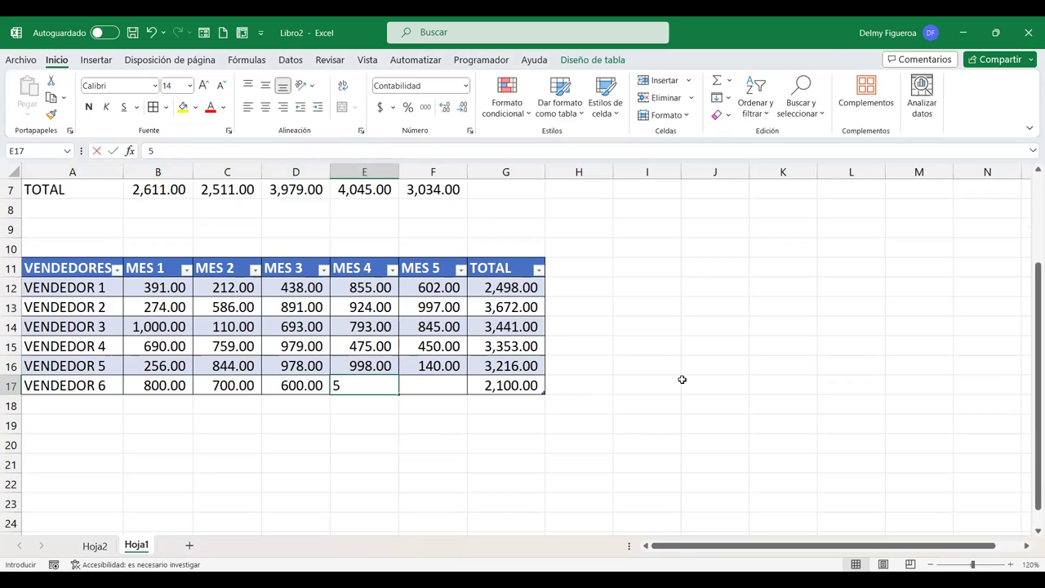
pyautogui.press('Tab')
pyautogui.write('888')
pyautogui.press('Tab')
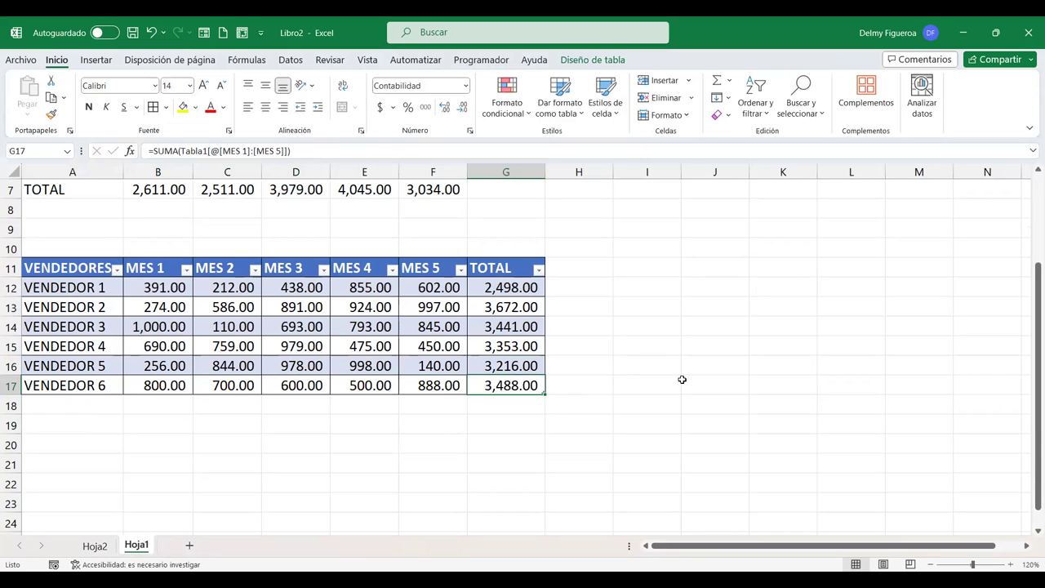
# - Delete the entire TOTAL row (row 7) beneath the plain range
pyautogui.scroll(2, 82, 383)
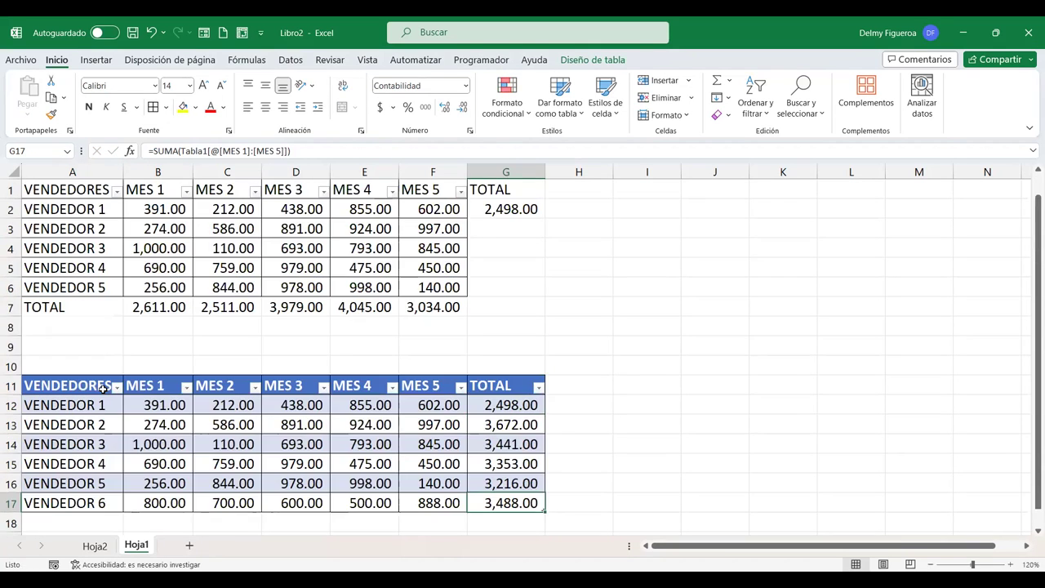
pyautogui.click(11, 309)
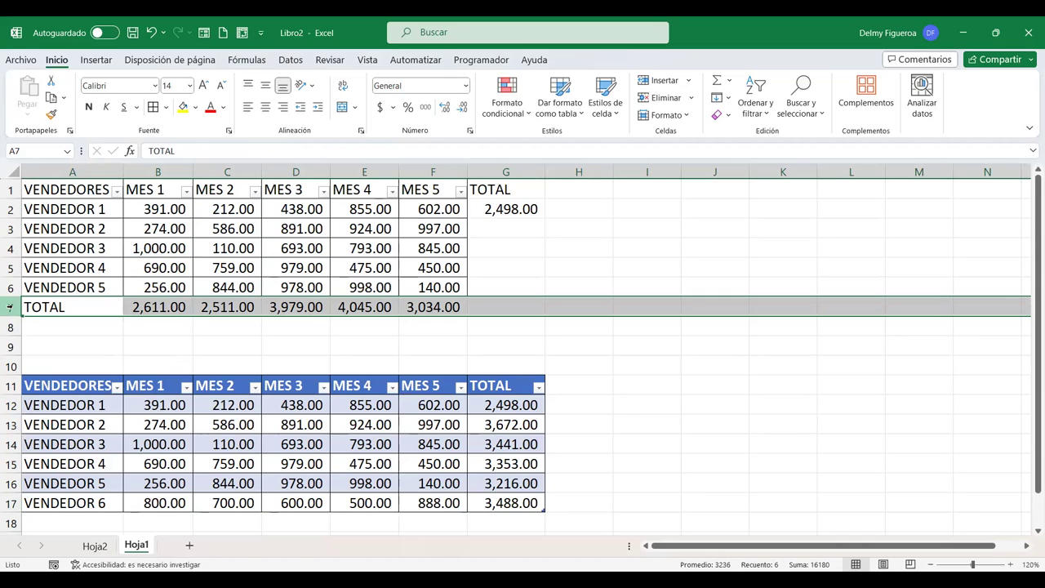
pyautogui.rightClick(10, 307)
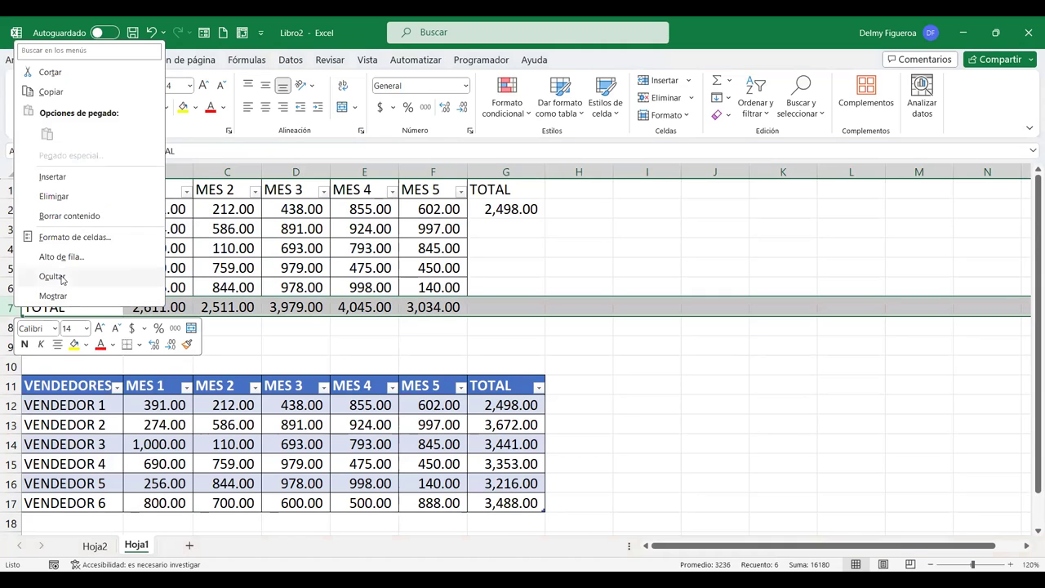
pyautogui.click(69, 199)
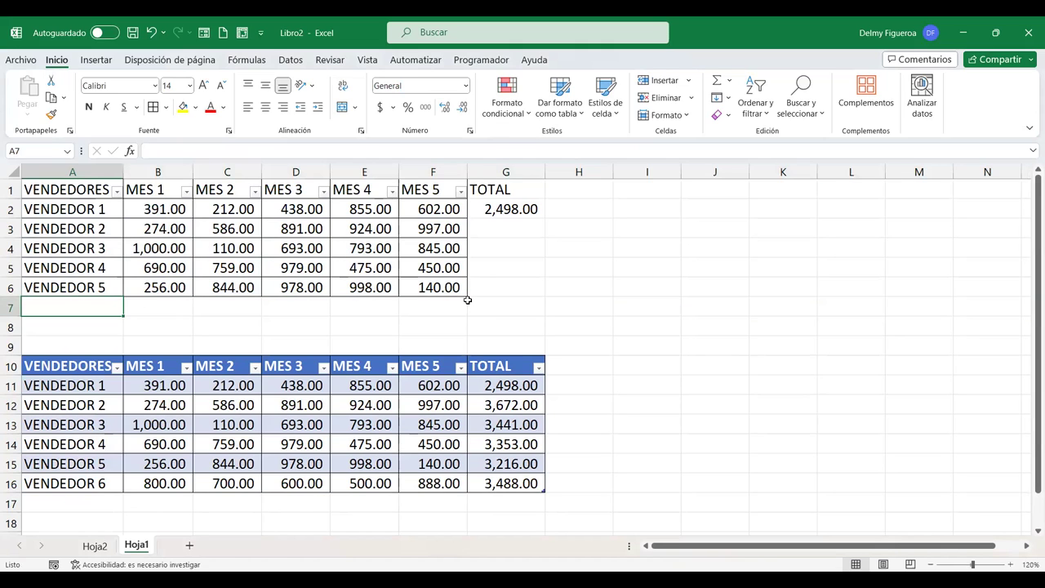
# - Add VENDEDOR 6 in row 7 of the plain range with 800, 700, 600, 500 and 888 for MES 1 to MES 5
pyautogui.write('VENDEDOR')
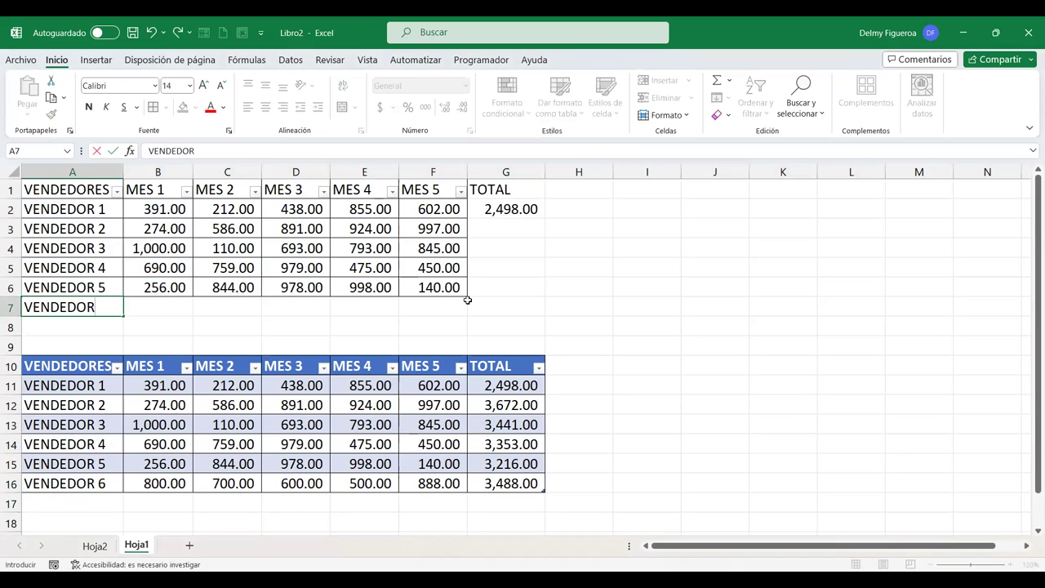
pyautogui.write(' 6')
pyautogui.press('Tab')
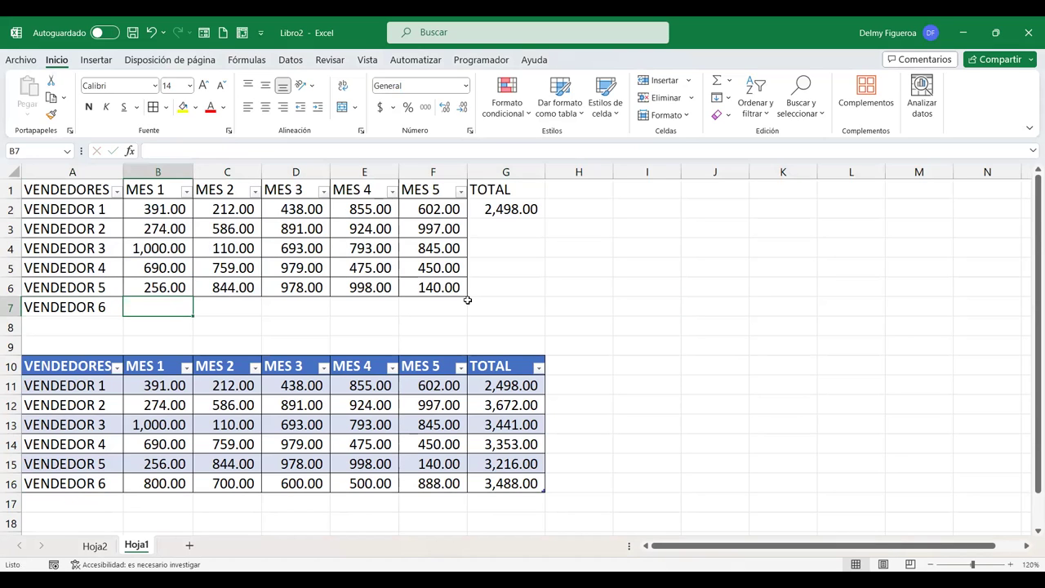
pyautogui.write('800')
pyautogui.press('Tab')
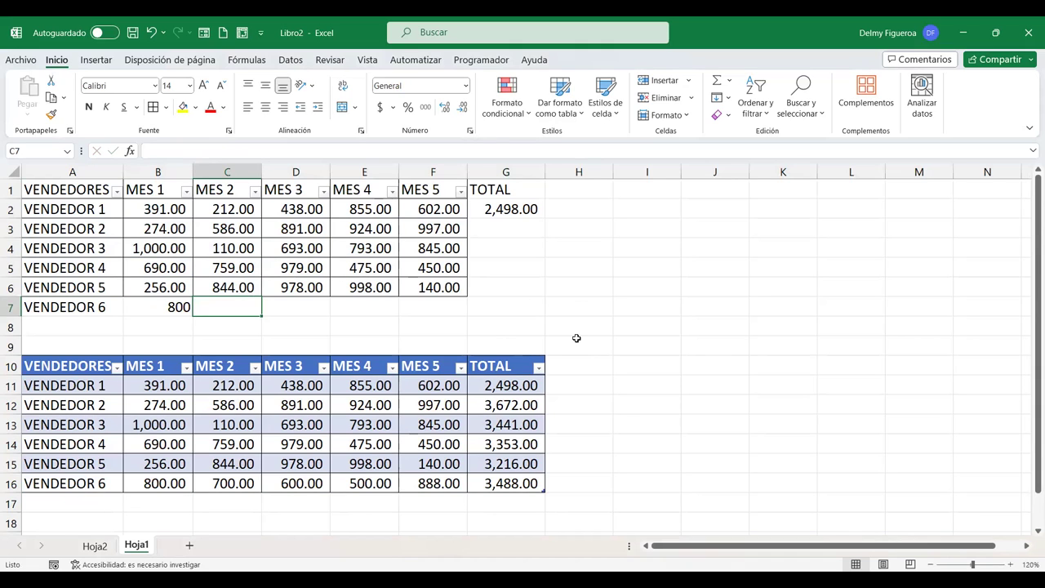
pyautogui.write('700')
pyautogui.press('Tab')
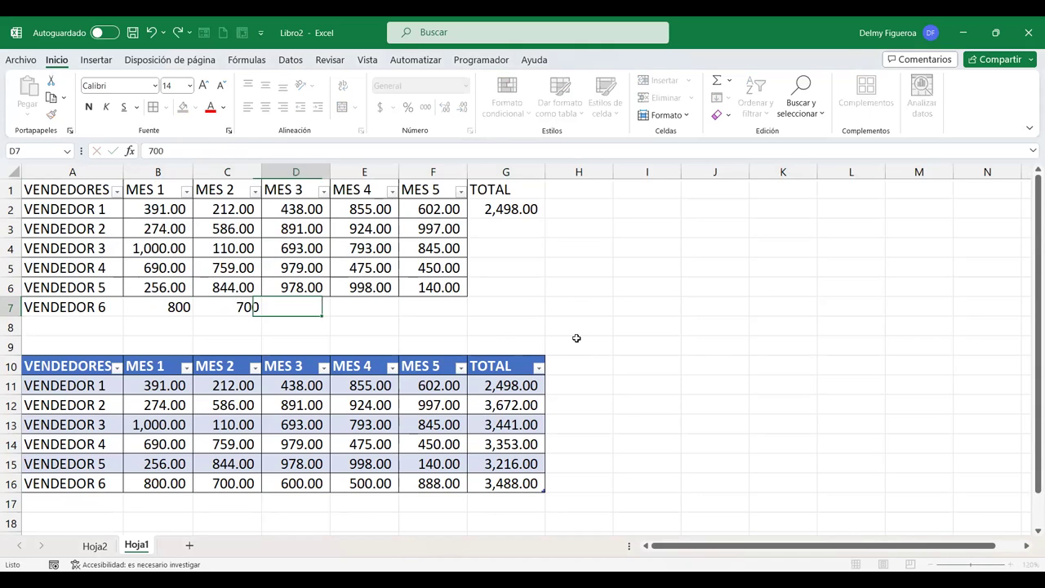
pyautogui.write('600')
pyautogui.press('Tab')
pyautogui.write('500')
pyautogui.press('Tab')
pyautogui.write('888')
pyautogui.press('Tab')
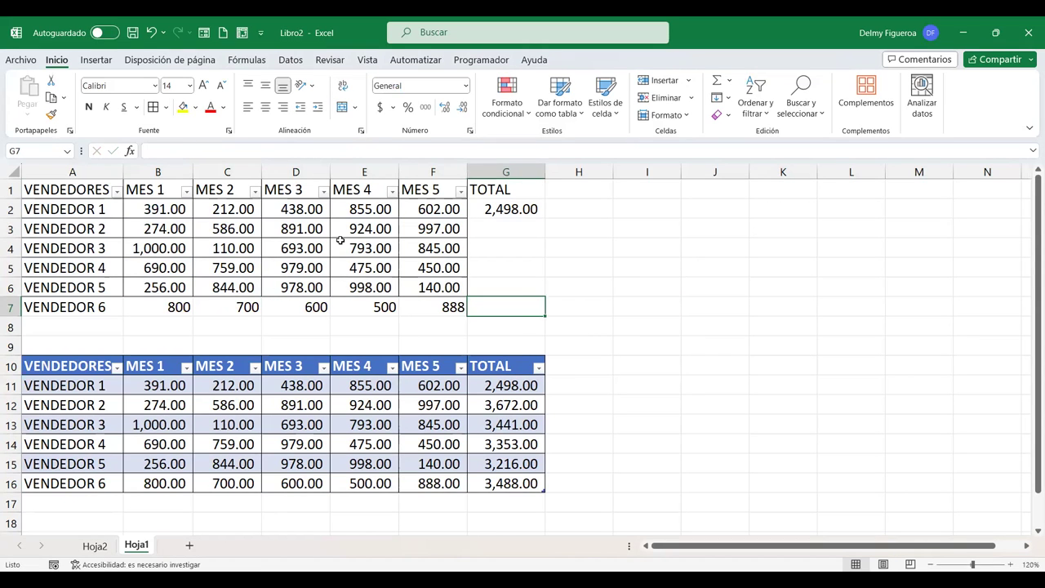
# - Convert the formatted table starting at A10 into a normal range
pyautogui.click(340, 240)
pyautogui.click(362, 426)
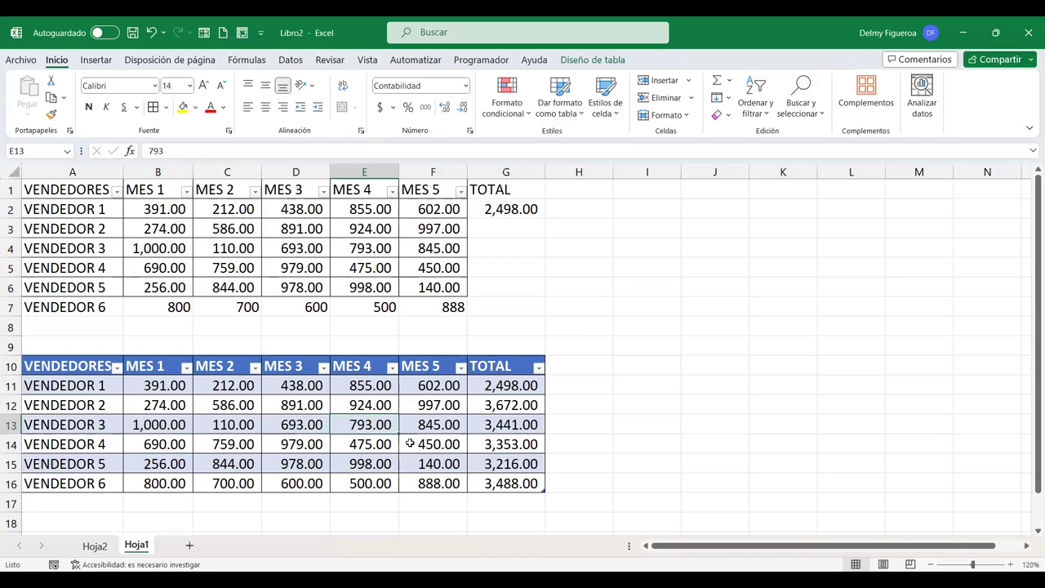
pyautogui.click(616, 61)
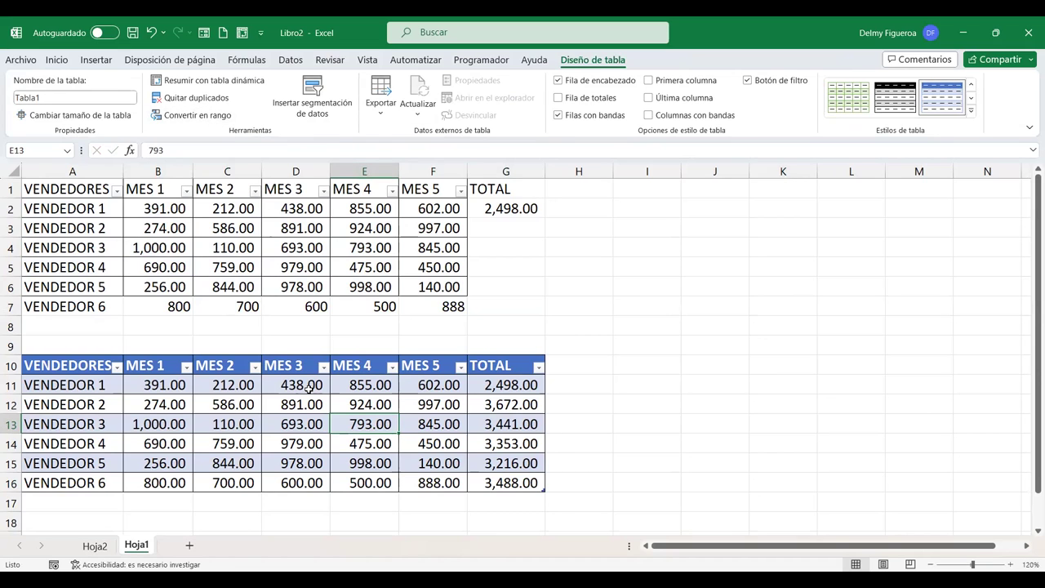
pyautogui.click(358, 386)
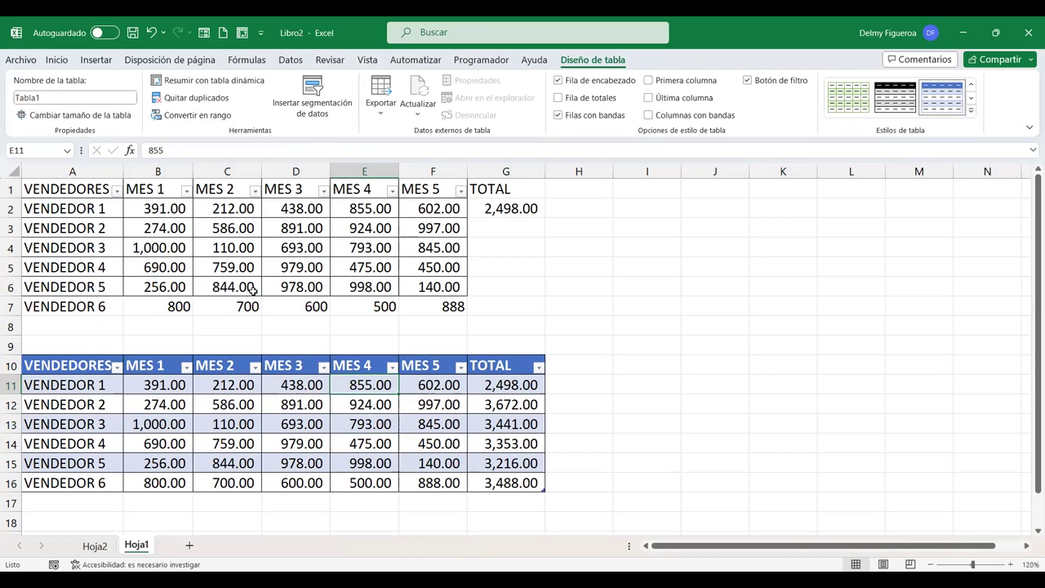
pyautogui.click(209, 115)
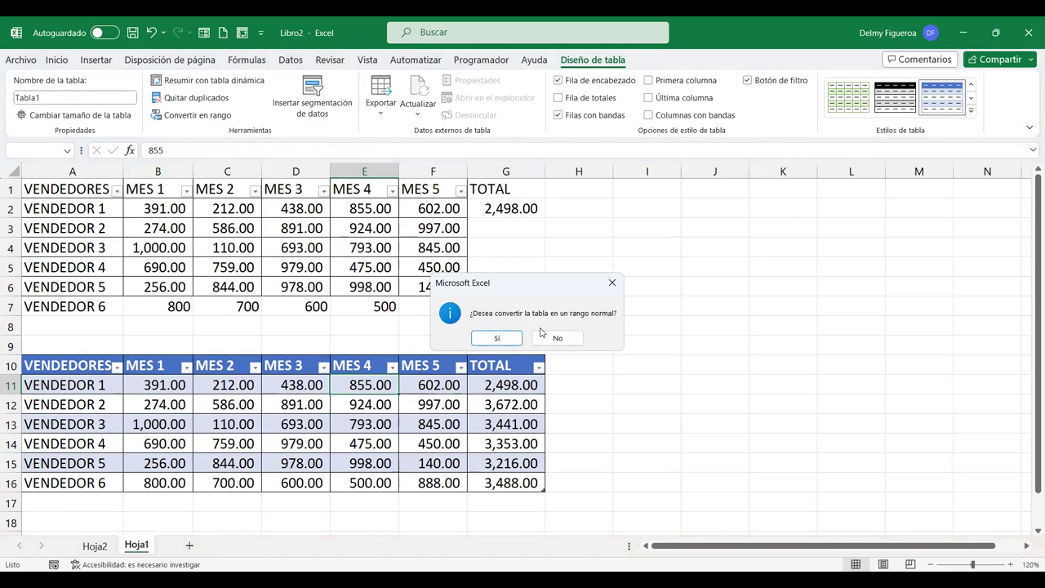
pyautogui.click(507, 338)
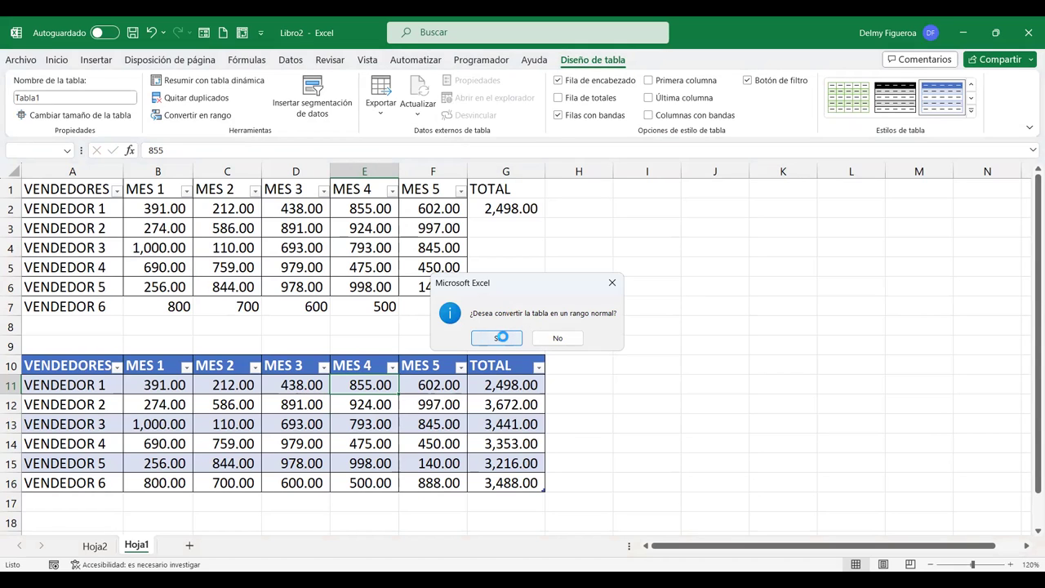
# - Check the TOTAL formula in G11 and turn A10:G16 back into a table with headers
pyautogui.click(506, 383)
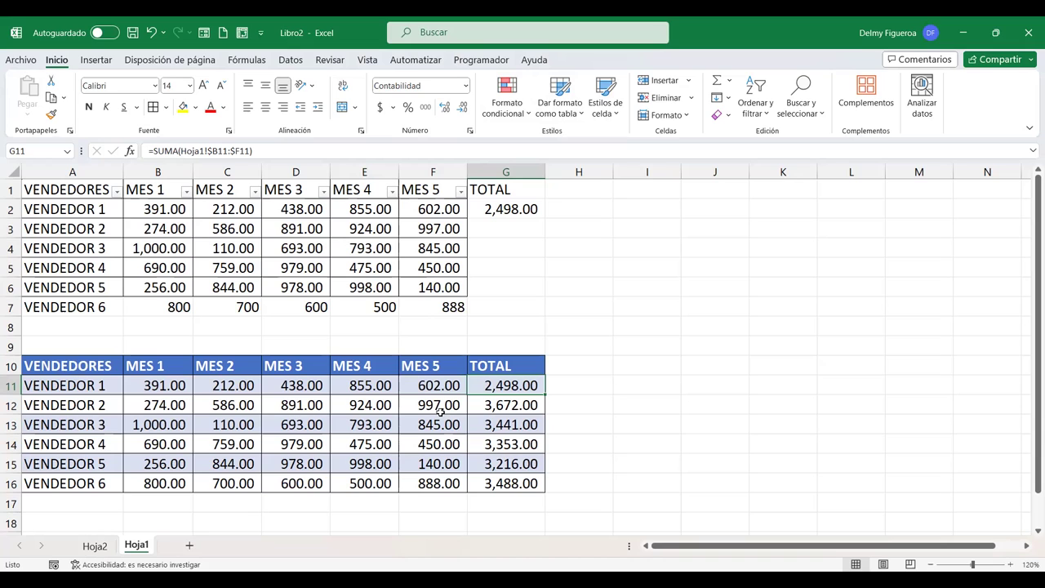
pyautogui.hotkey('ctrl', 't')
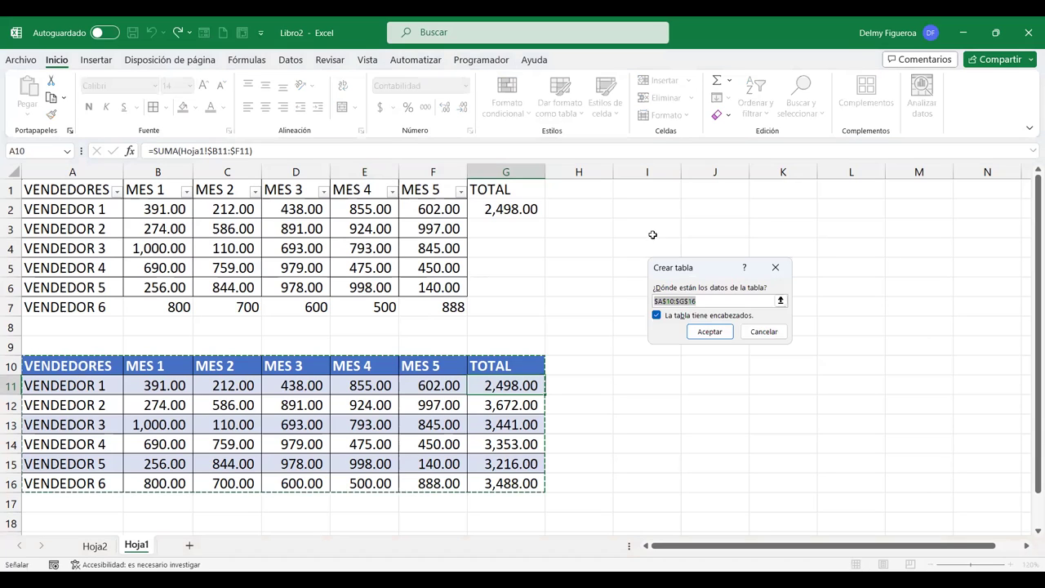
pyautogui.click(709, 333)
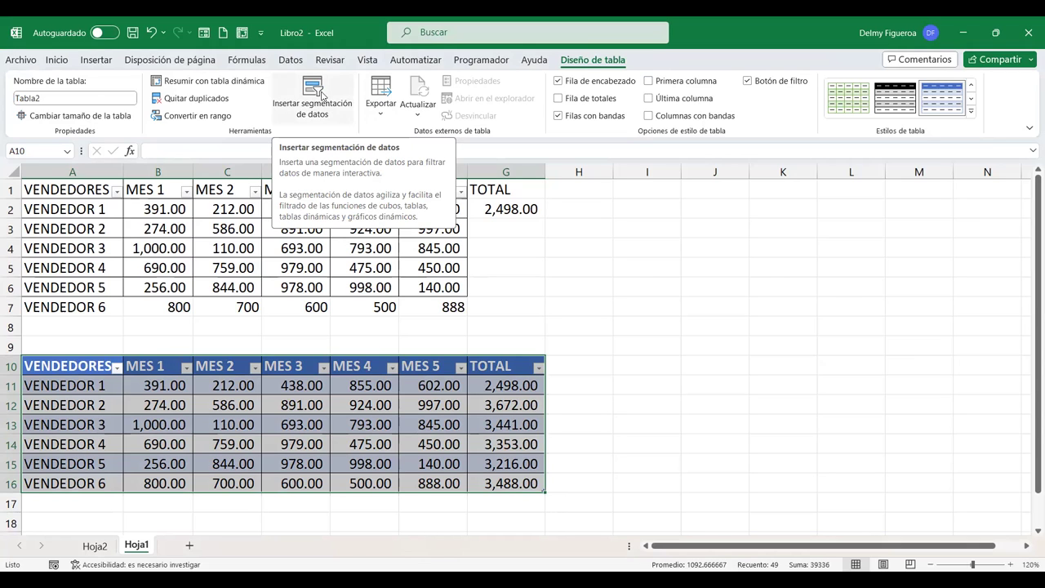
# - Insert a slicer for the VENDEDORES column and place it beside the table, over columns H to J
pyautogui.click(323, 96)
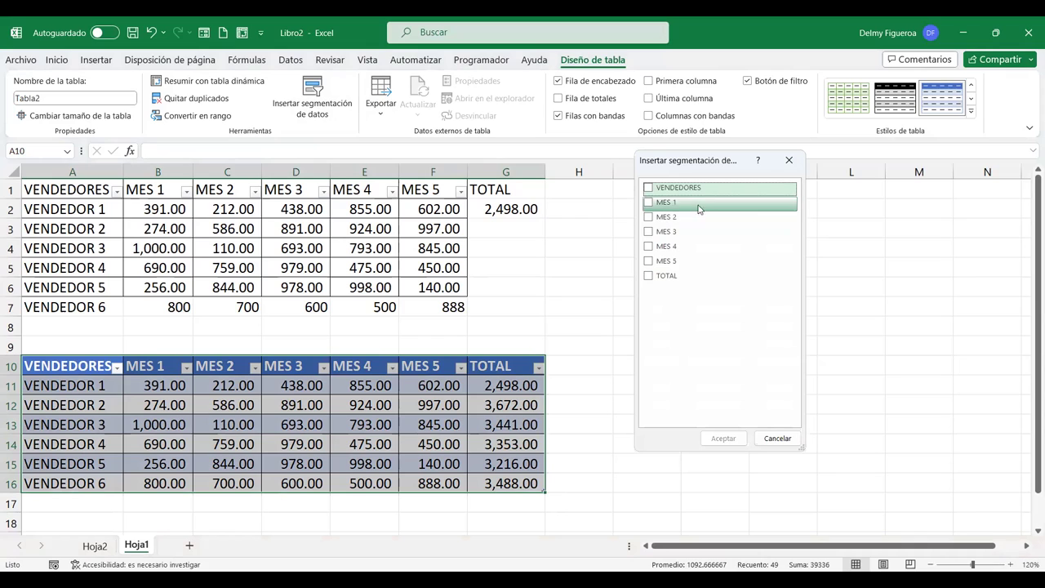
pyautogui.click(649, 190)
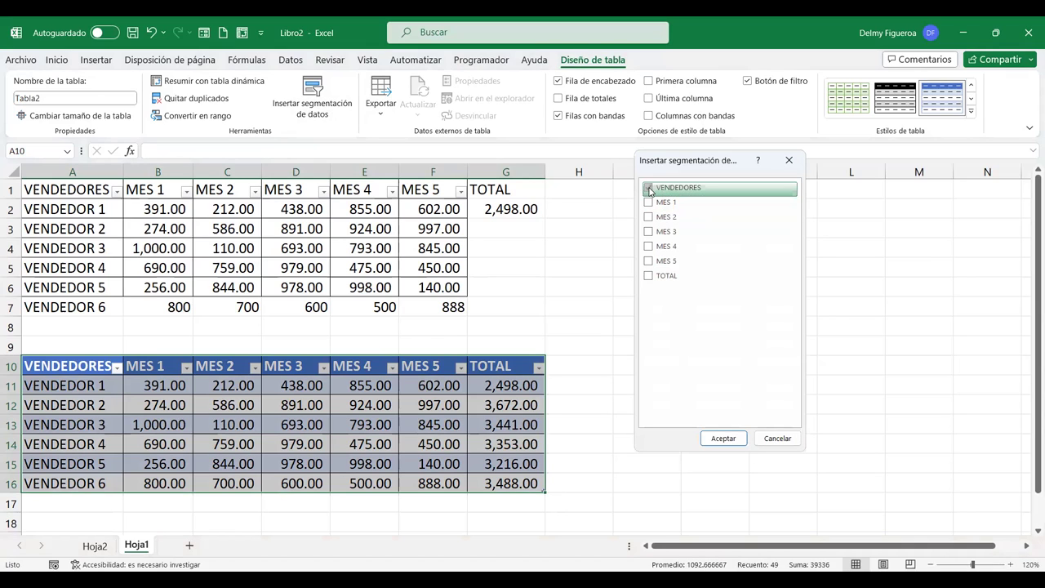
pyautogui.click(733, 441)
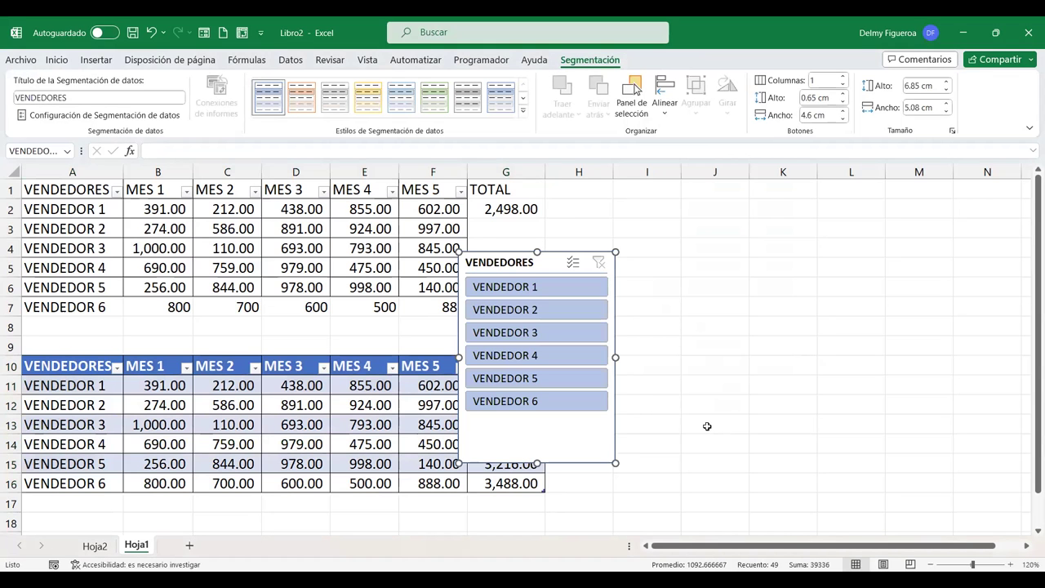
pyautogui.moveTo(560, 261); pyautogui.dragTo(625, 256)
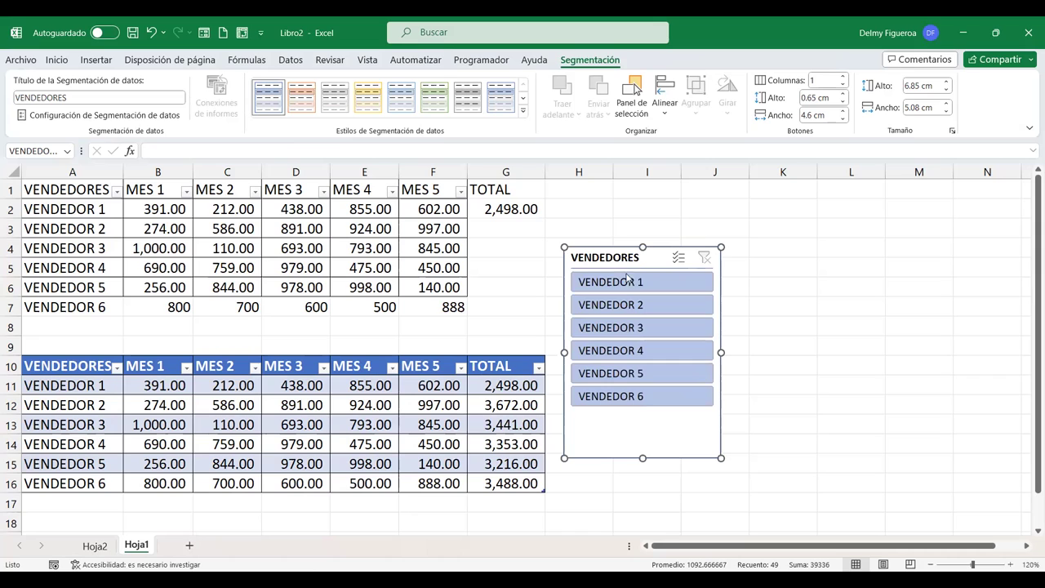
# - Filter the table with the slicer by VENDEDOR 1, by VENDEDOR 2, and by VENDEDOR 2 plus VENDEDOR 4 using multi-select, and clear the filter
pyautogui.click(627, 282)
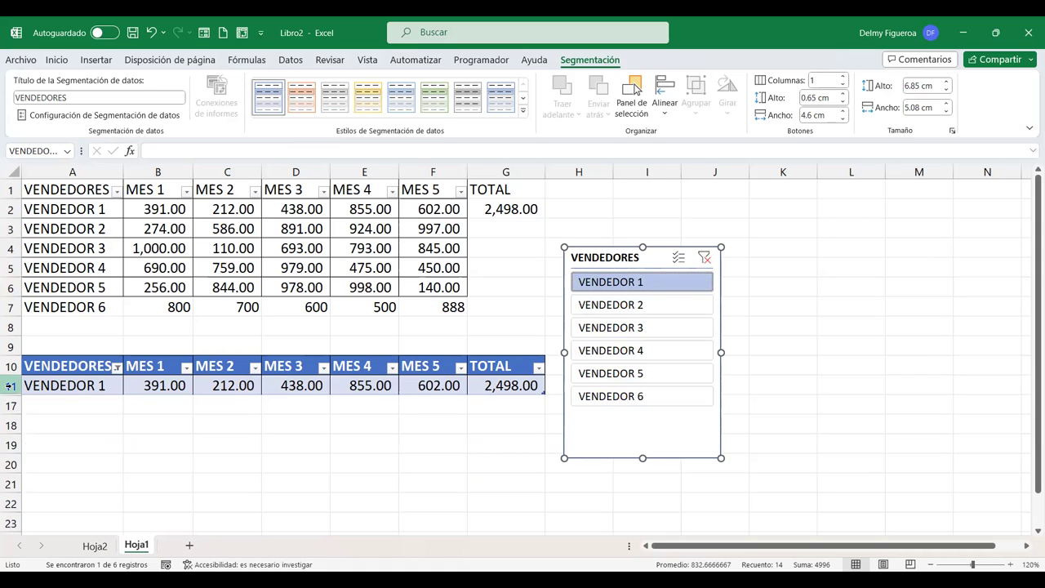
pyautogui.click(630, 307)
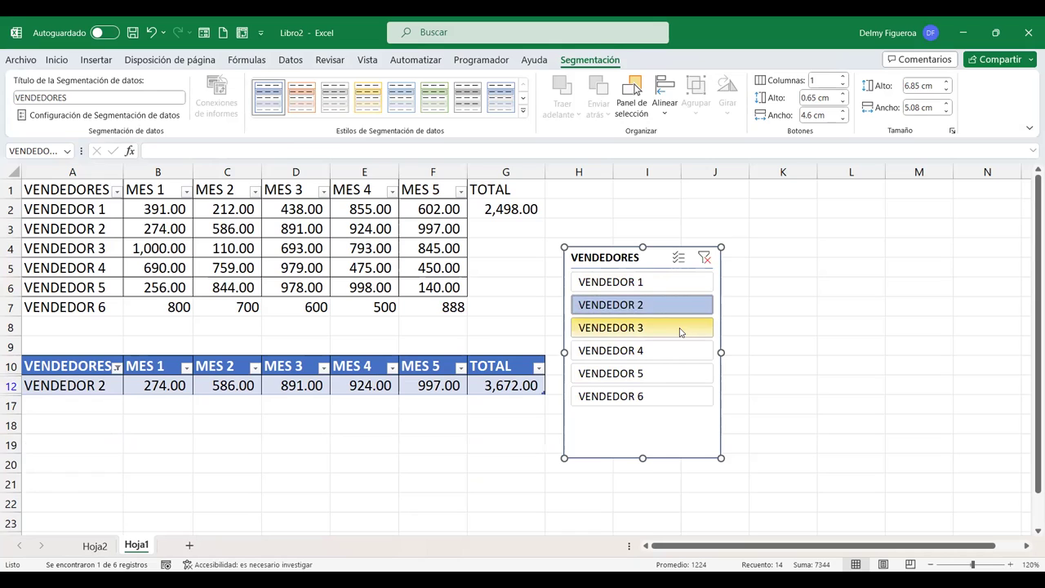
pyautogui.click(680, 260)
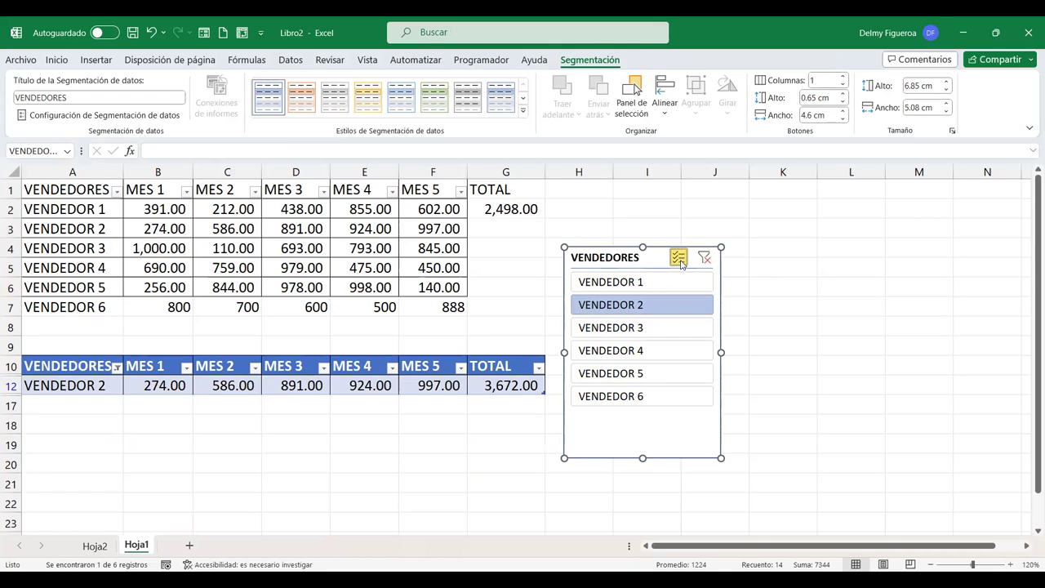
pyautogui.click(625, 350)
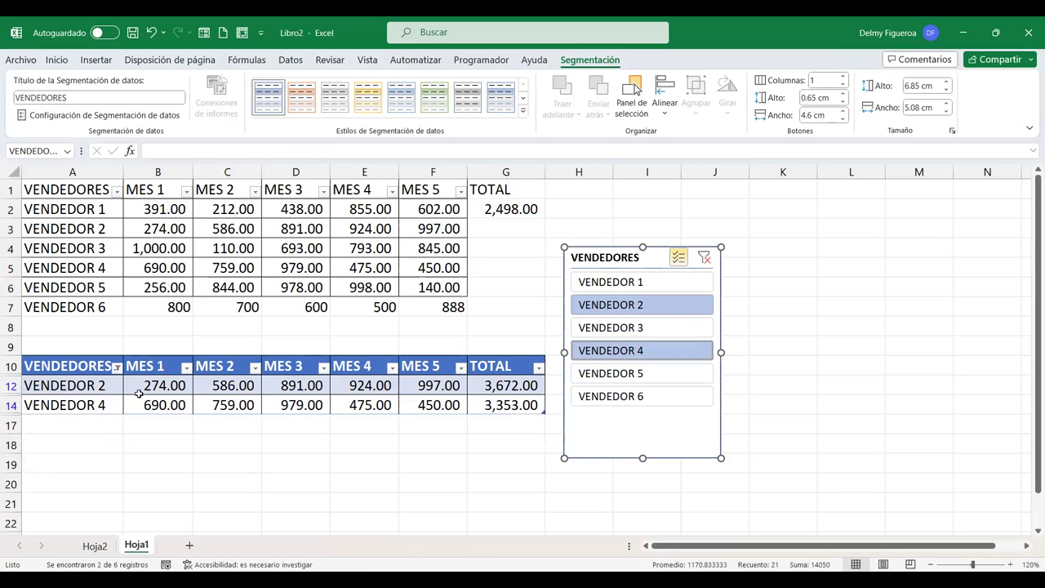
pyautogui.click(703, 258)
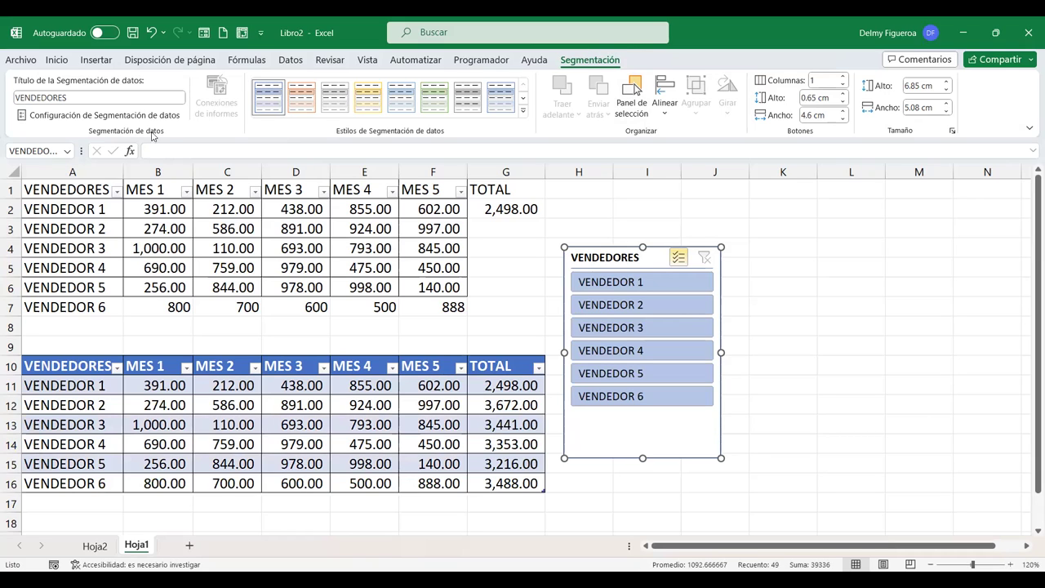
# - Review the VENDEDORES slicer's caption and its settings for name, header and item sorting, and cancel the settings dialog
pyautogui.doubleClick(64, 102)
pyautogui.press('BackSpace')
pyautogui.hotkey('ctrl', 'z')
pyautogui.click(80, 115)
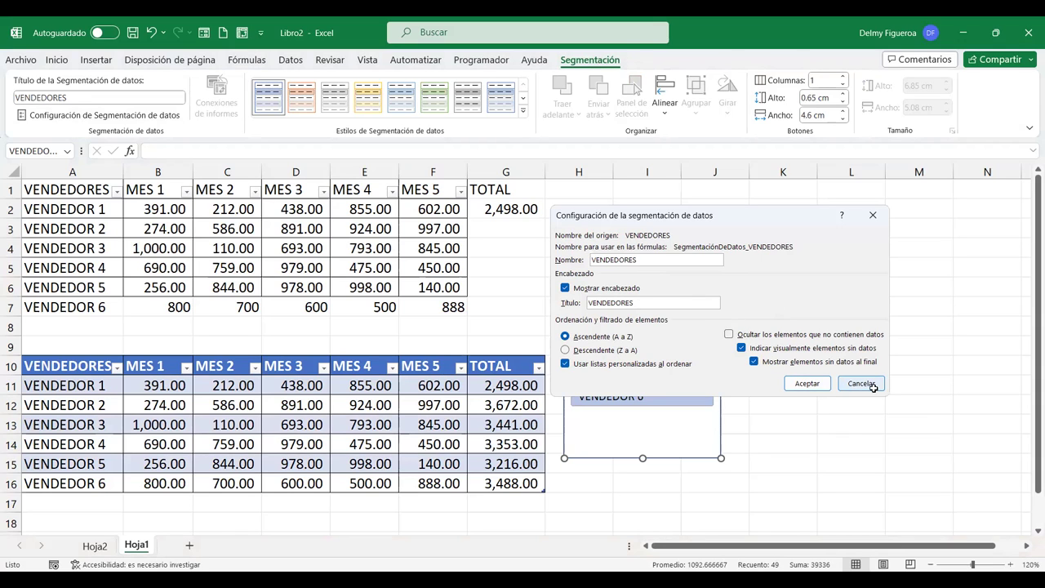
pyautogui.press('Escape')
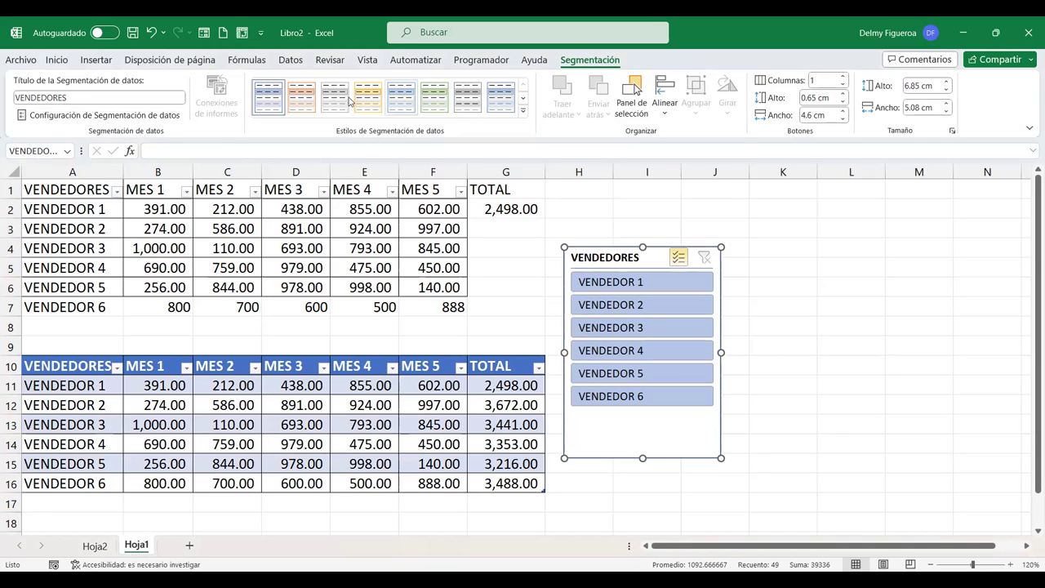
# - Apply the light green style to the VENDEDORES slicer
pyautogui.click(435, 96)
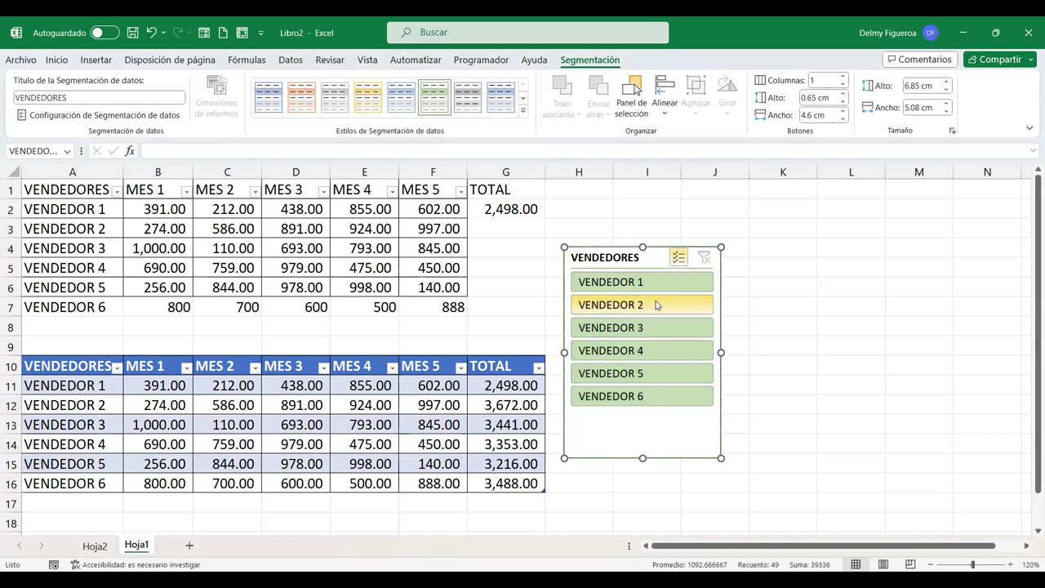
pyautogui.click(666, 117)
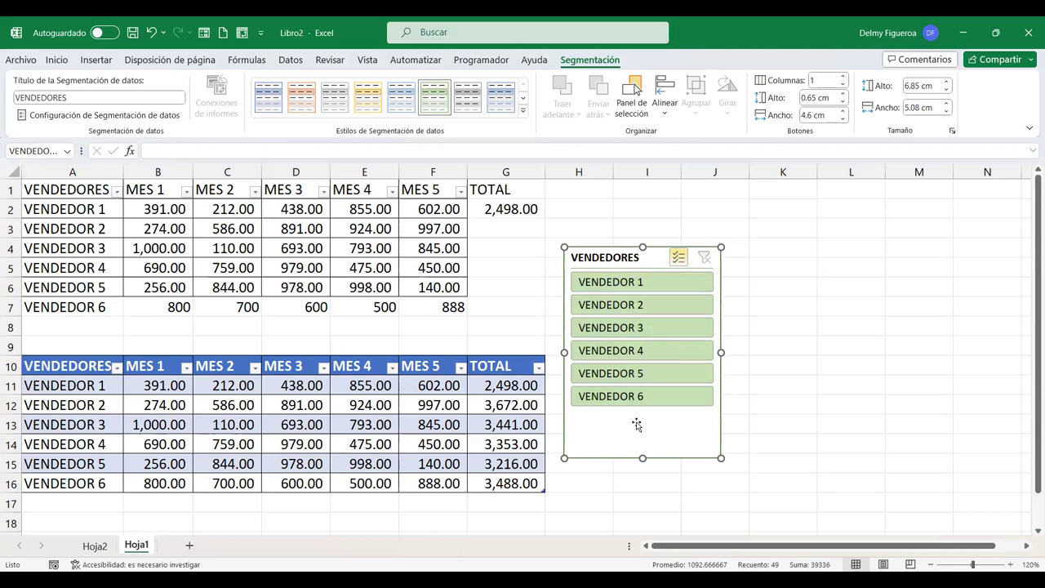
# - Arrange the VENDEDORES slicer's buttons in 2 columns and resize the slicer to about 3.22 cm high by 6.71 cm wide
pyautogui.click(844, 78)
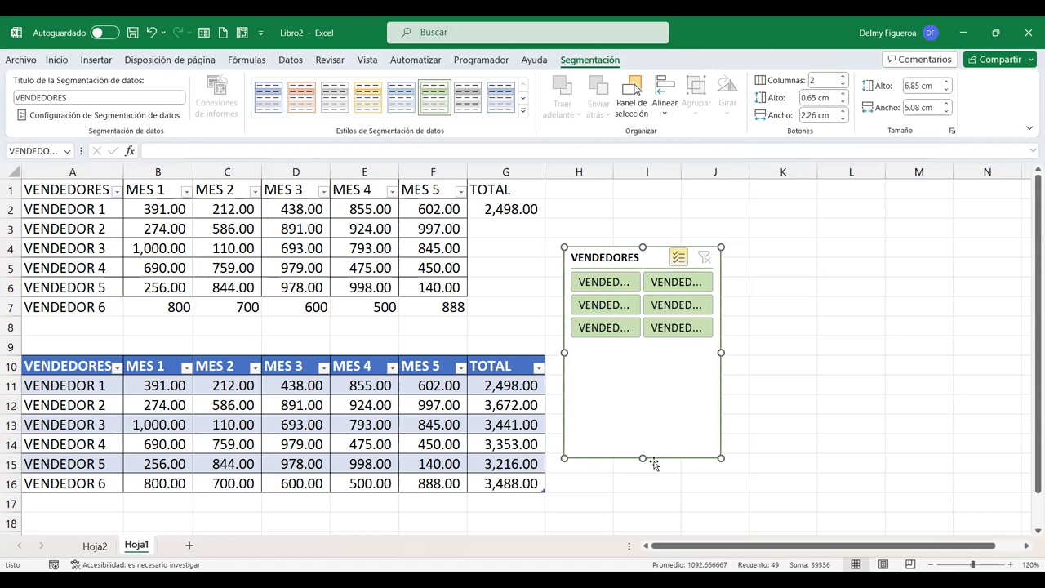
pyautogui.moveTo(642, 459); pyautogui.dragTo(645, 346)
pyautogui.moveTo(723, 294); pyautogui.dragTo(771, 296)
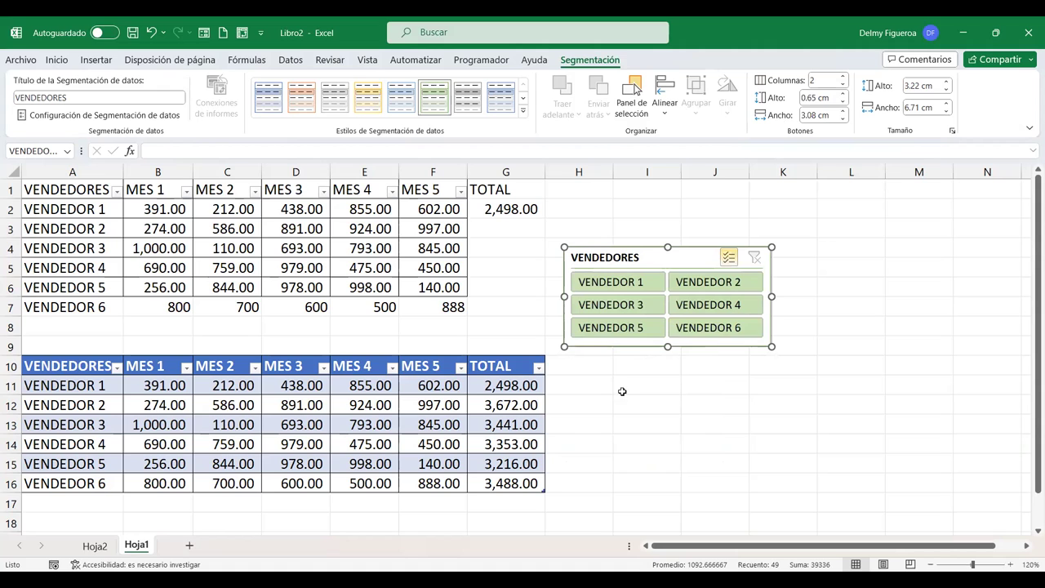
# - Arrange the slicer's buttons in 3 columns and resize the slicer to about 2.54 cm high by 9.14 cm wide
pyautogui.click(844, 77)
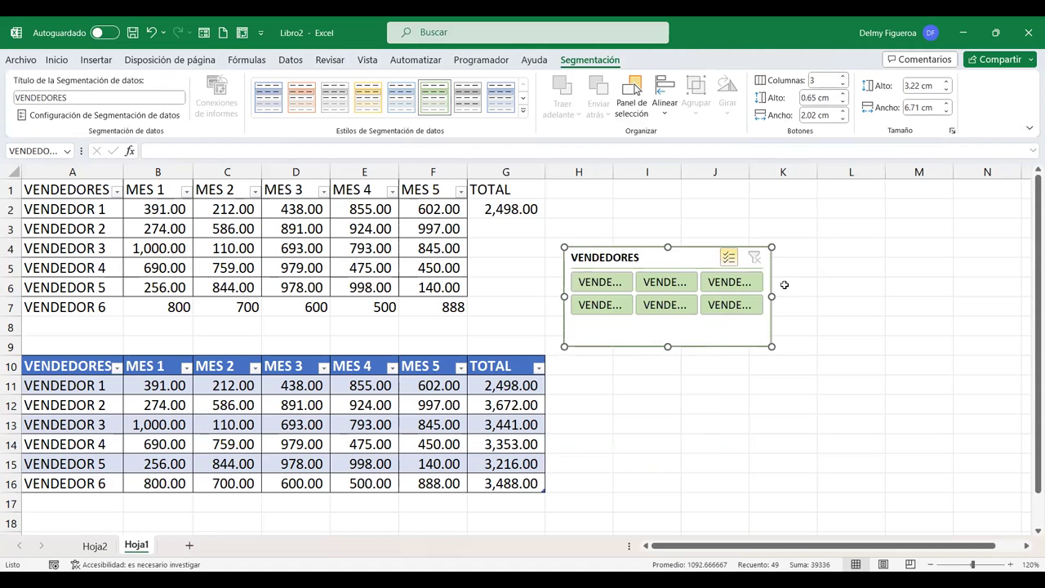
pyautogui.click(774, 291)
pyautogui.keyDown('ctrl'); pyautogui.click(730, 305); pyautogui.keyUp('ctrl')
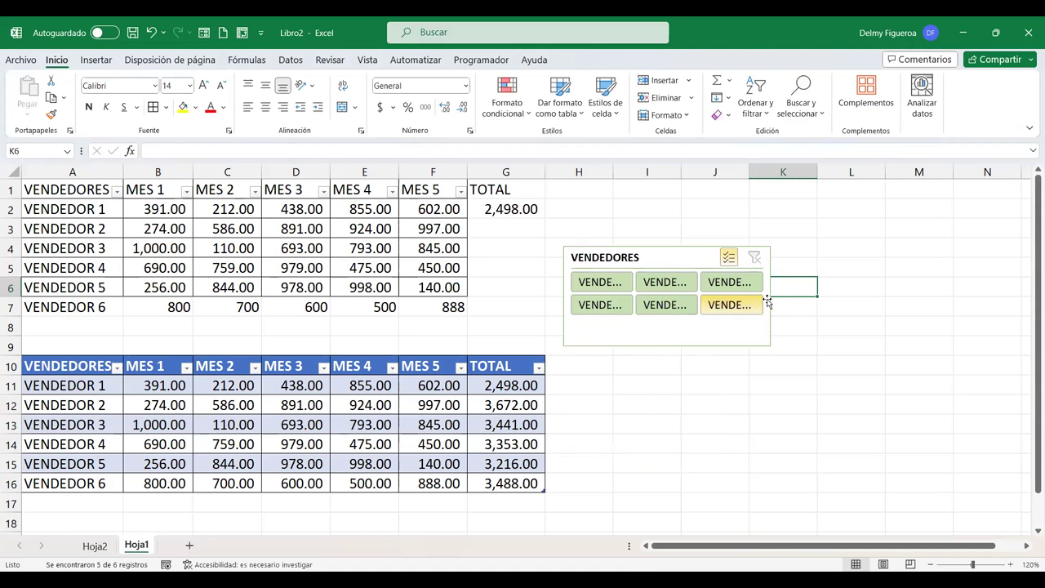
pyautogui.click(755, 330)
pyautogui.moveTo(773, 296); pyautogui.dragTo(828, 293)
pyautogui.moveTo(696, 346); pyautogui.dragTo(700, 321)
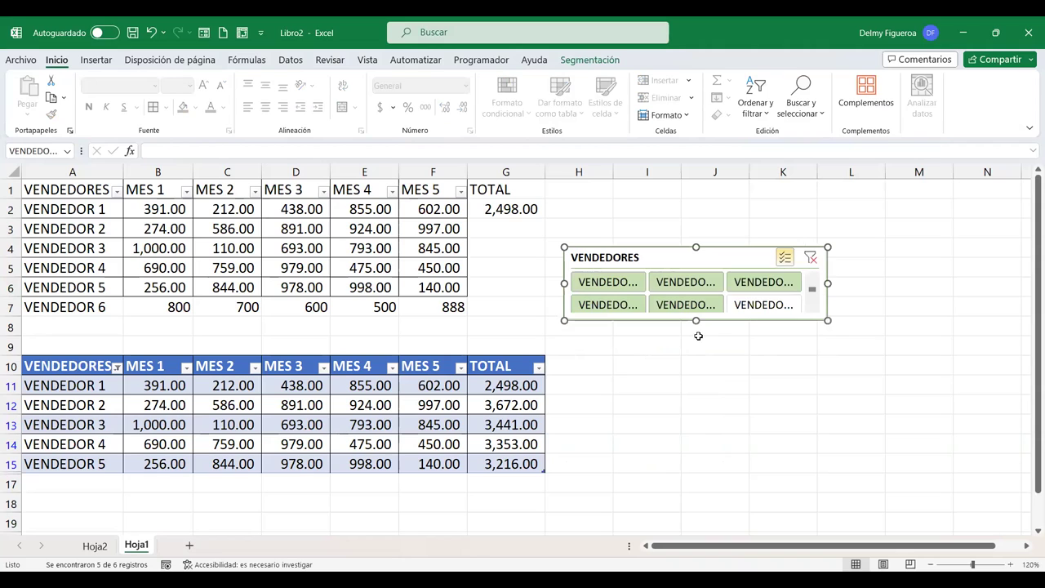
pyautogui.moveTo(827, 284); pyautogui.dragTo(846, 281)
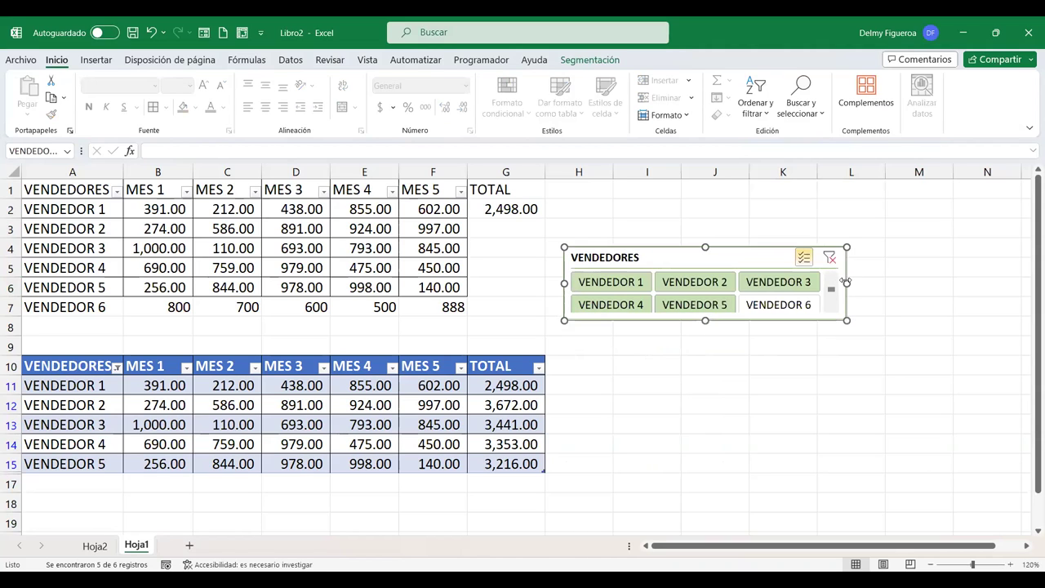
pyautogui.moveTo(706, 322); pyautogui.dragTo(706, 325)
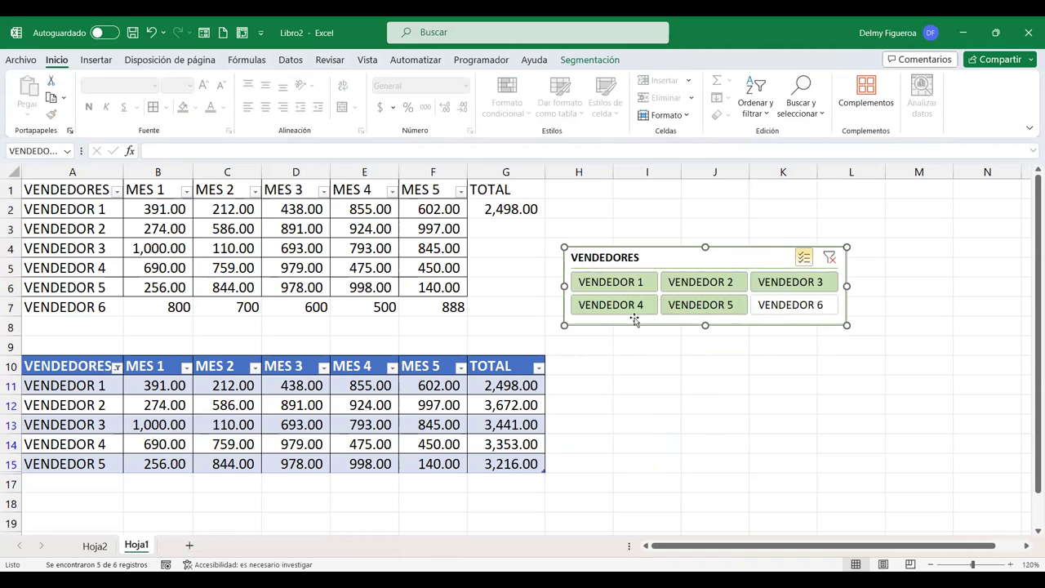
pyautogui.click(605, 60)
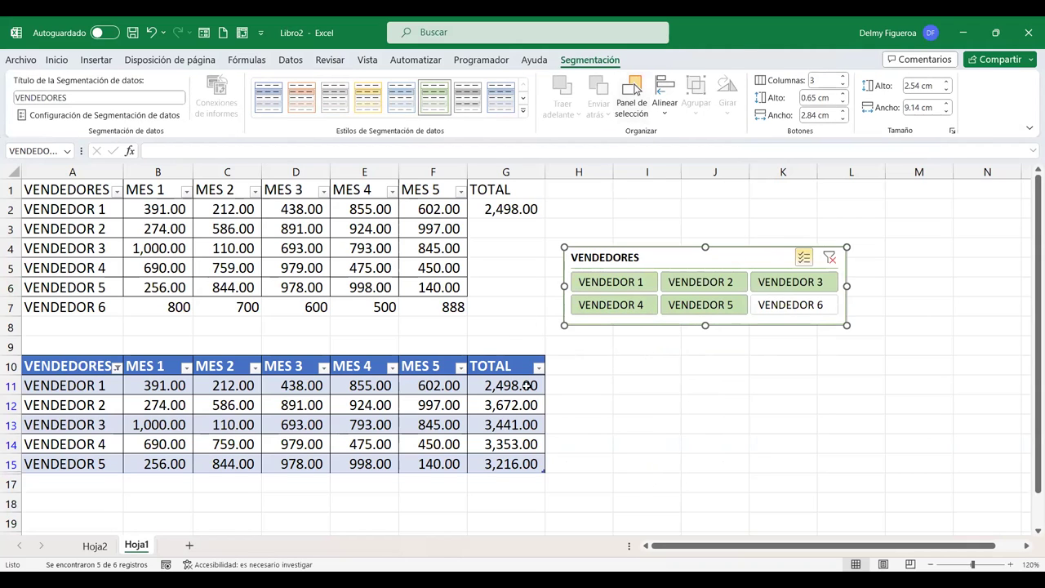
# - Review the export and refresh options available for the formatted table's external data
pyautogui.click(519, 427)
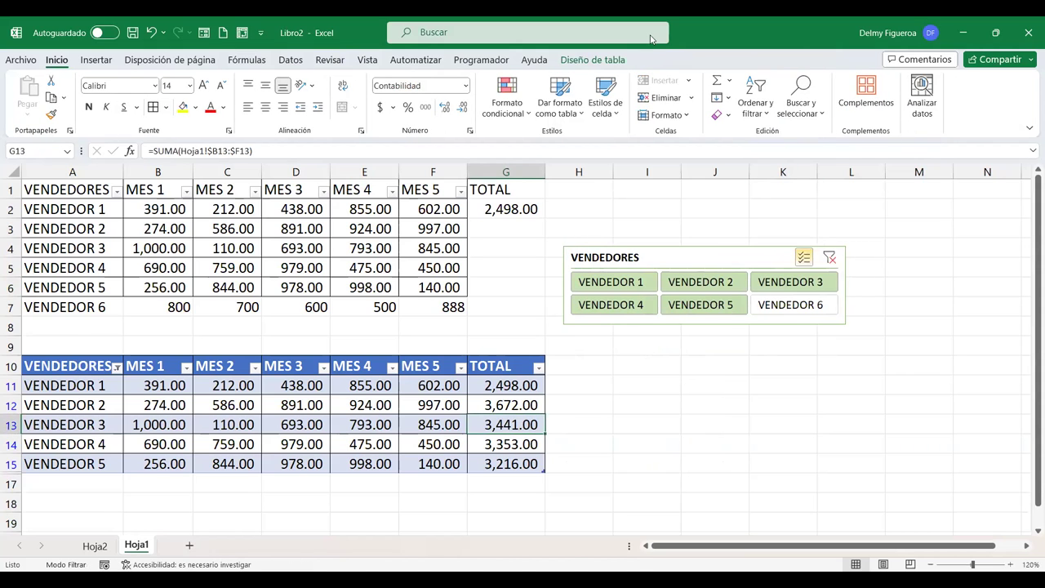
pyautogui.click(586, 60)
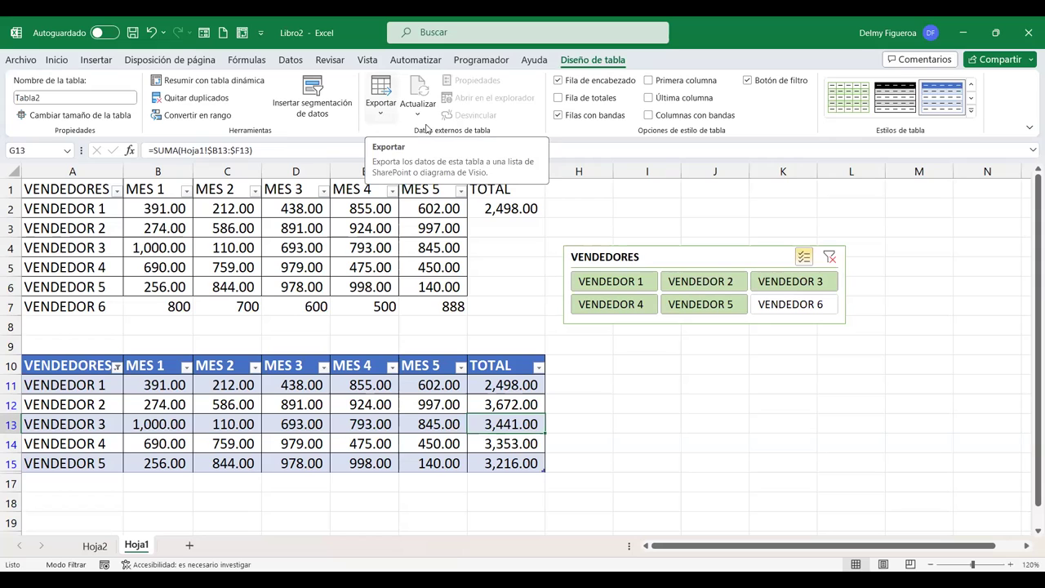
pyautogui.click(383, 117)
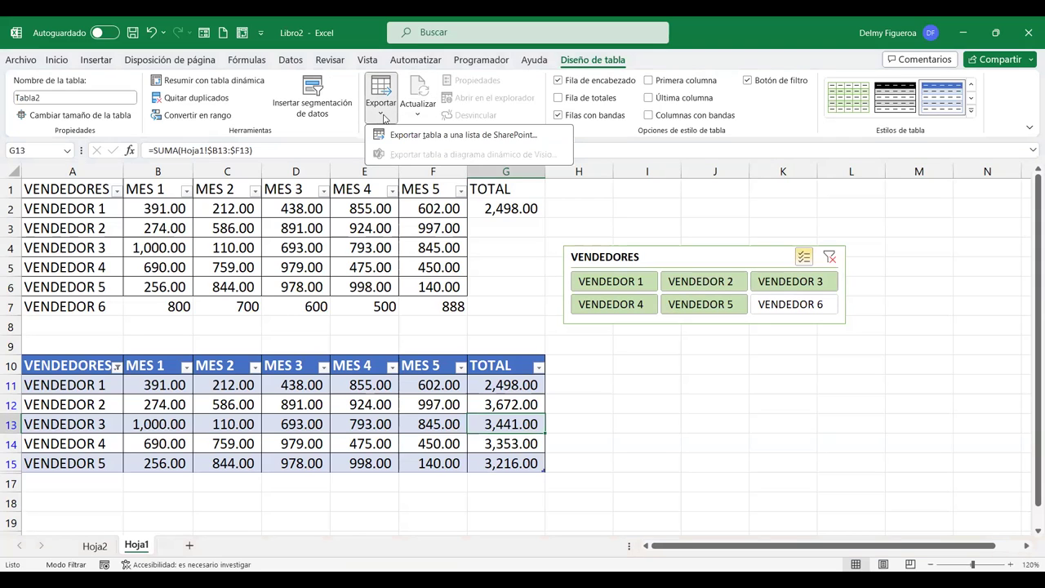
pyautogui.click(383, 116)
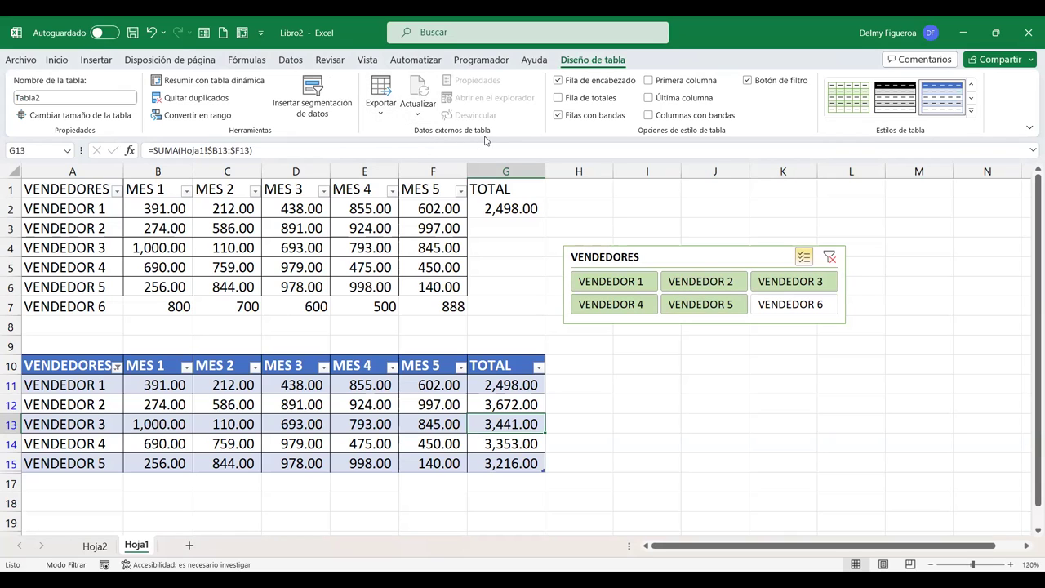
pyautogui.click(415, 116)
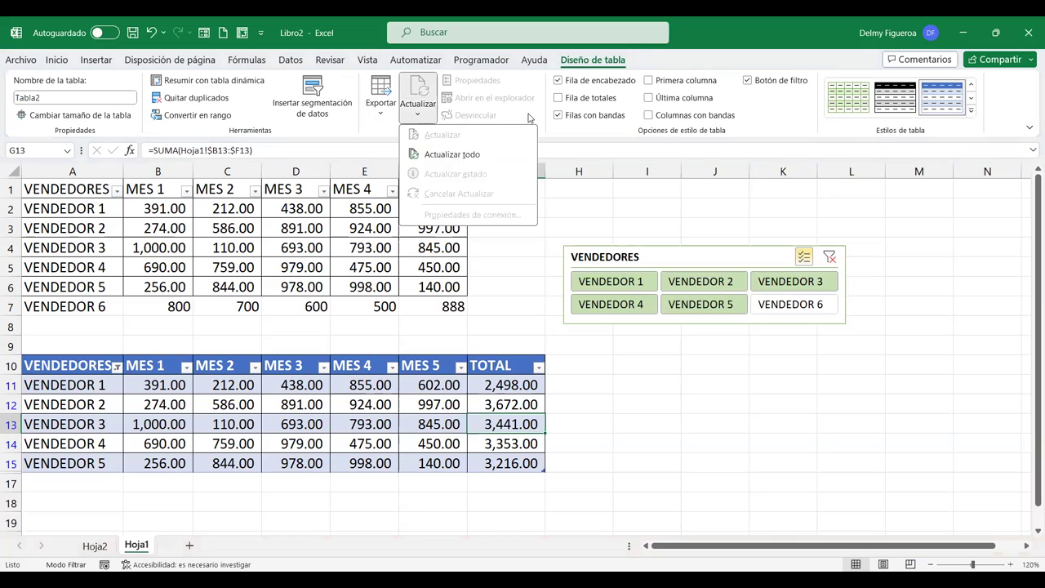
pyautogui.click(529, 119)
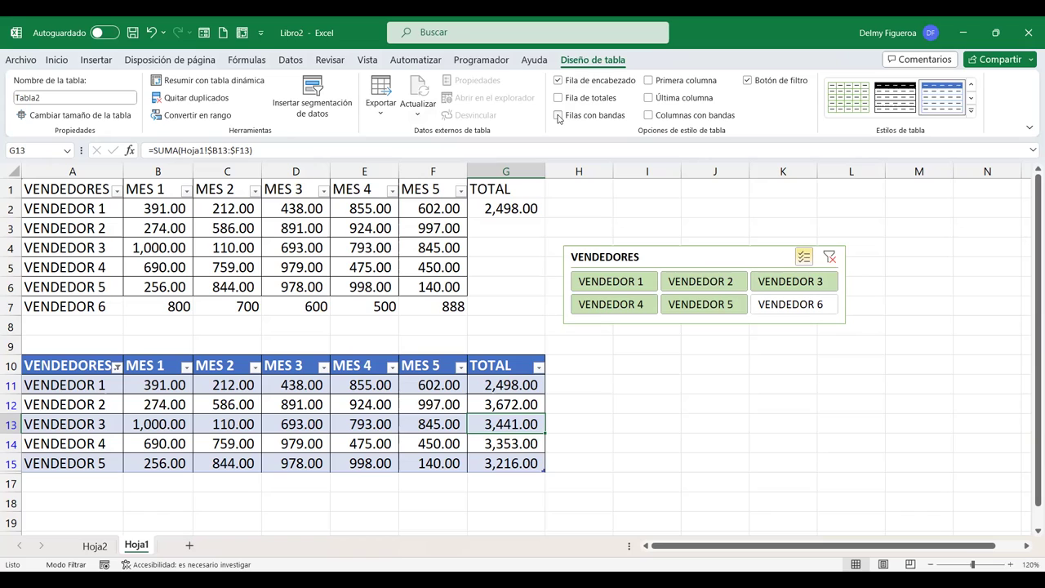
# - Clear the VENDEDORES slicer's filter
pyautogui.click(441, 423)
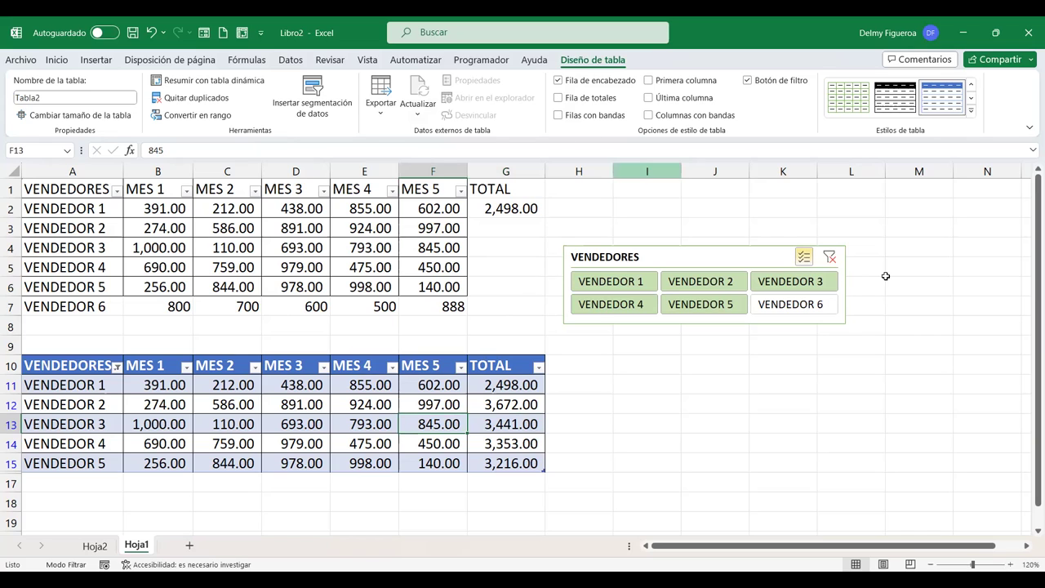
pyautogui.click(830, 258)
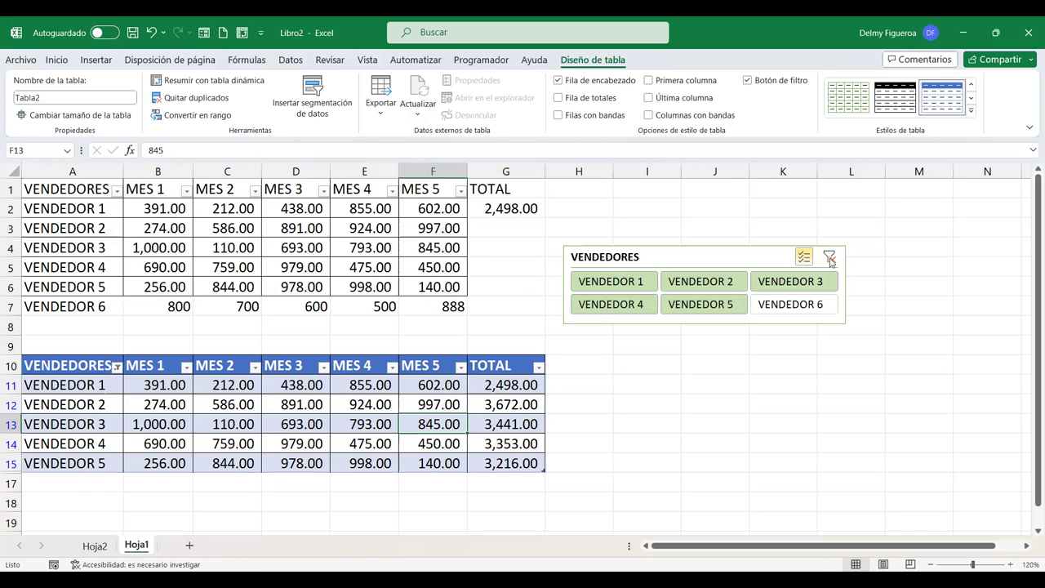
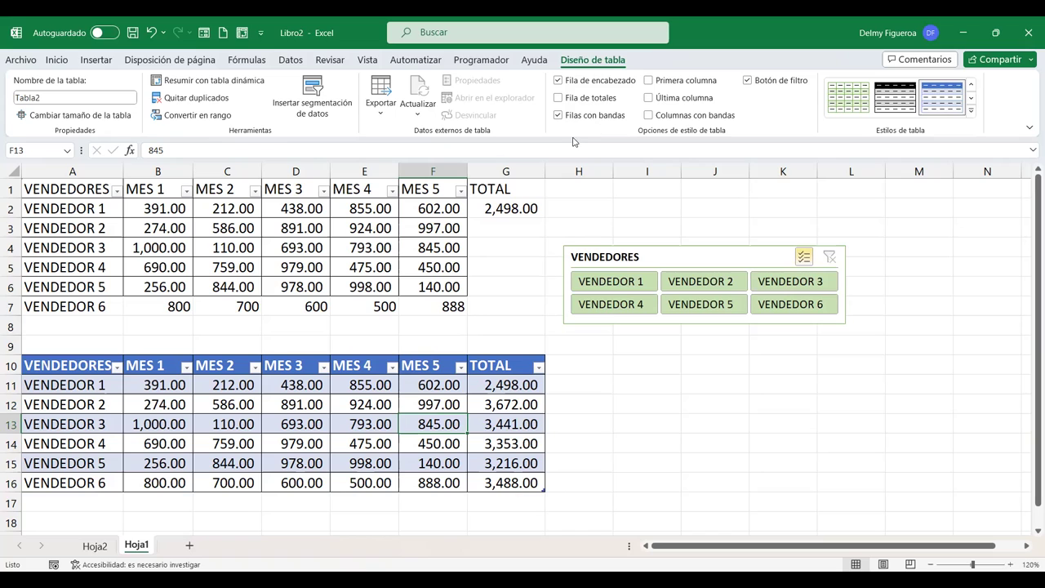
# - Emphasise the first and last columns of the formatted table
pyautogui.click(649, 81)
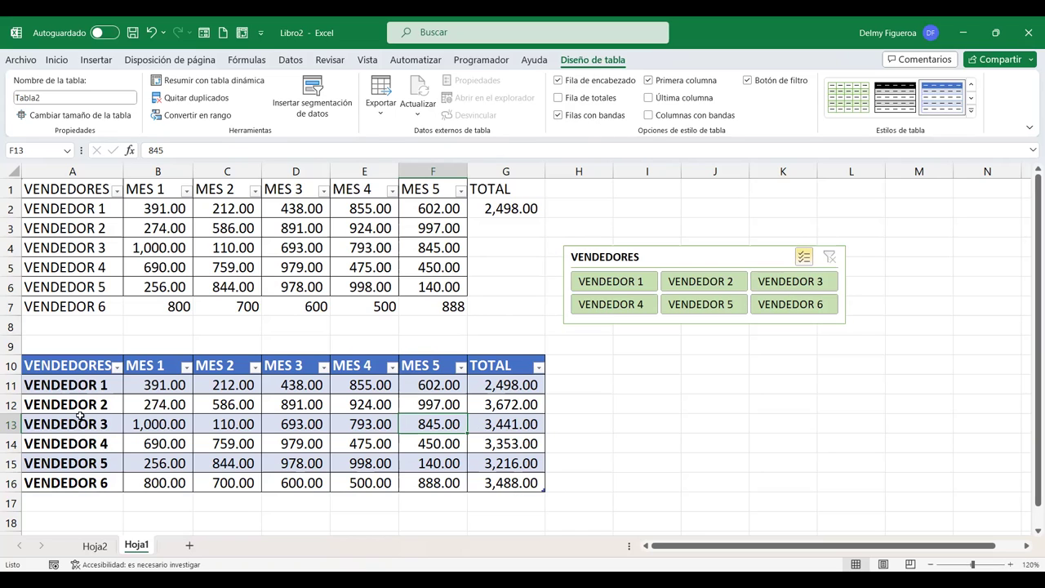
pyautogui.click(650, 99)
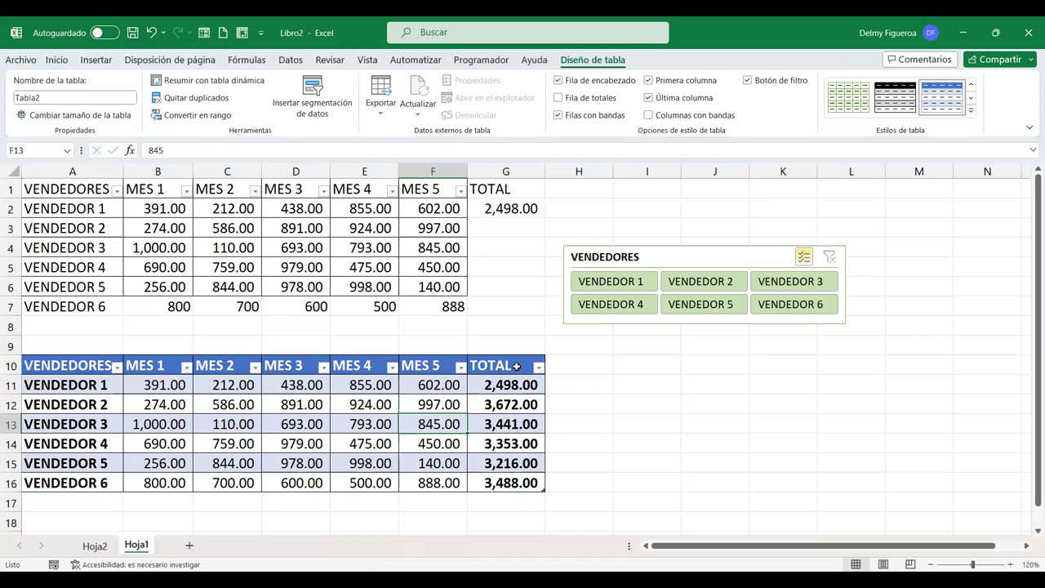
# - Turn the table's banded columns on and off again, and hide and restore its header filter buttons
pyautogui.click(649, 116)
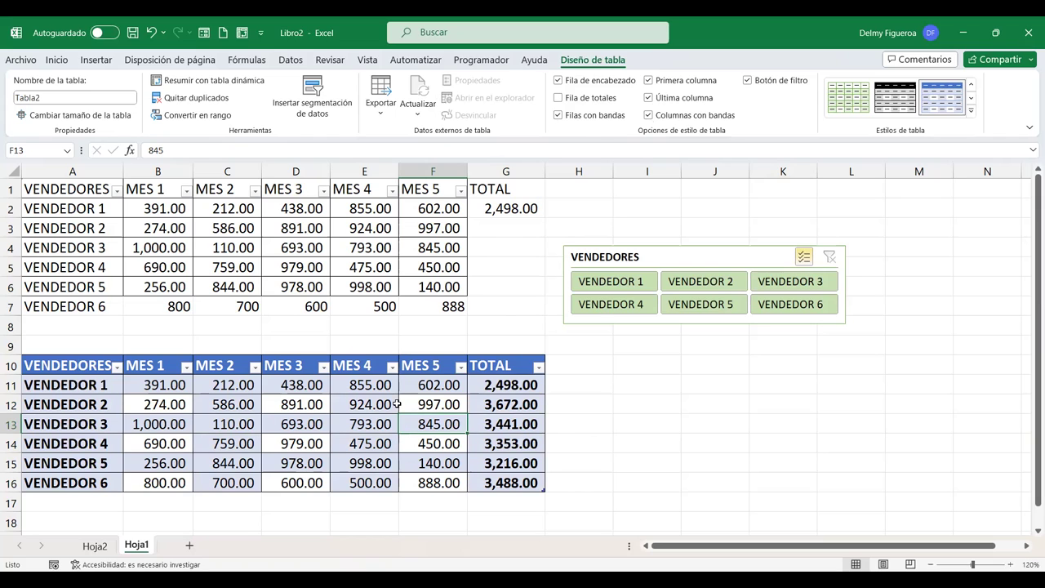
pyautogui.click(650, 119)
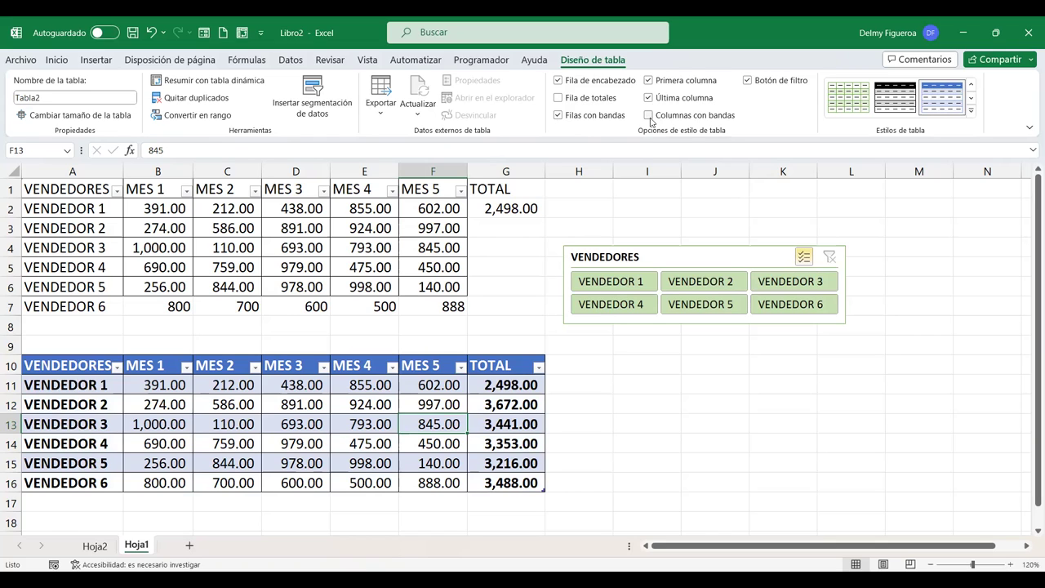
pyautogui.click(747, 82)
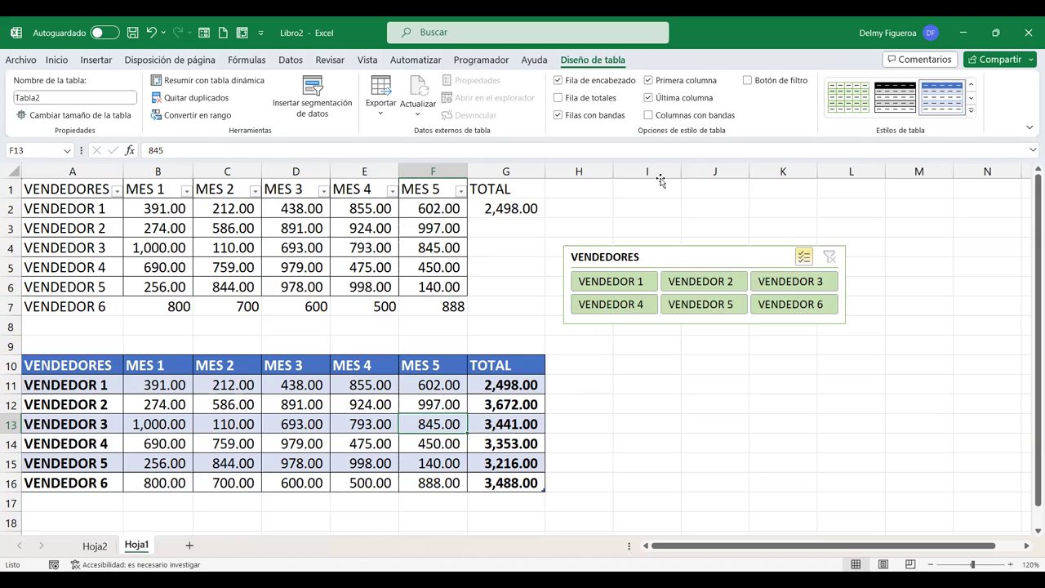
pyautogui.click(748, 81)
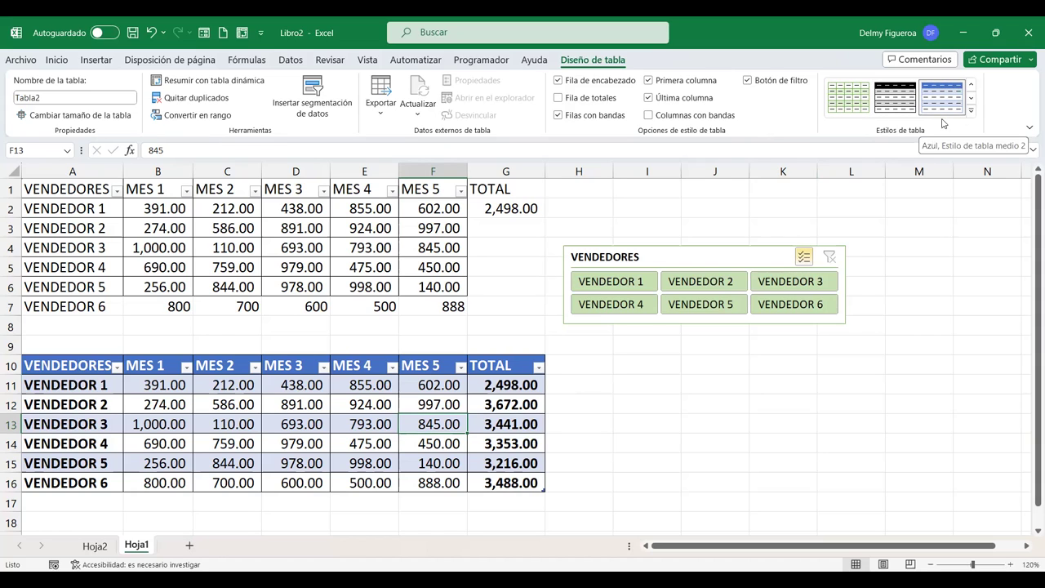
# - Try the style Verde, Estilo de tabla claro 14 and the first dark (Oscuro) style on the table
pyautogui.click(972, 112)
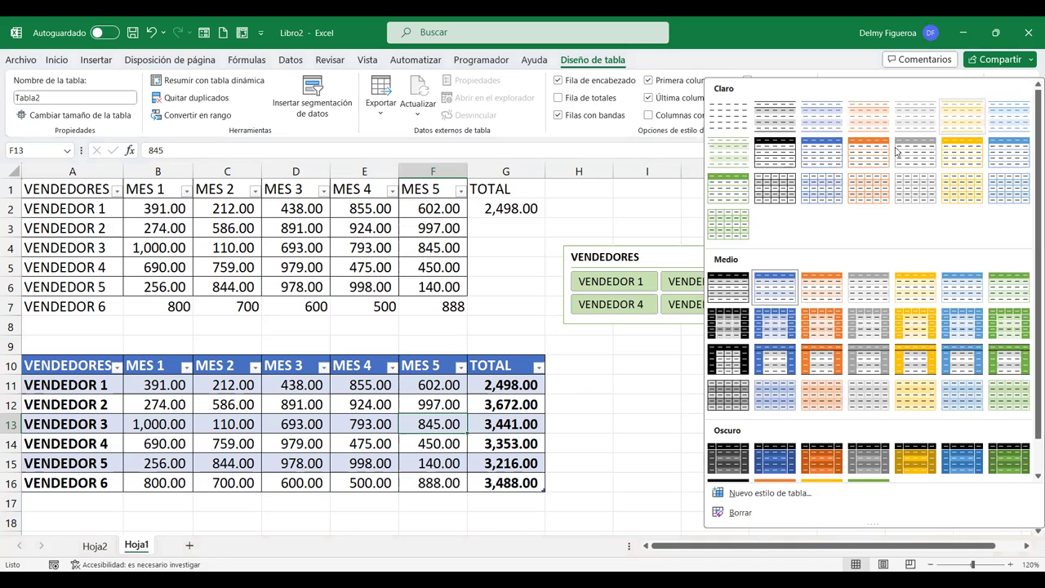
pyautogui.scroll(-1, 947, 359)
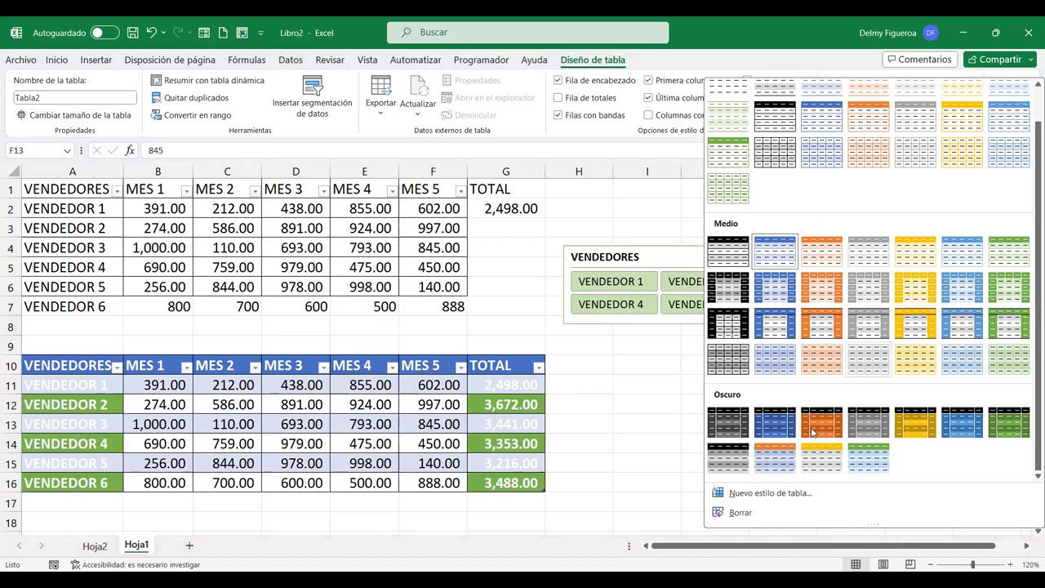
pyautogui.scroll(1, 829, 294)
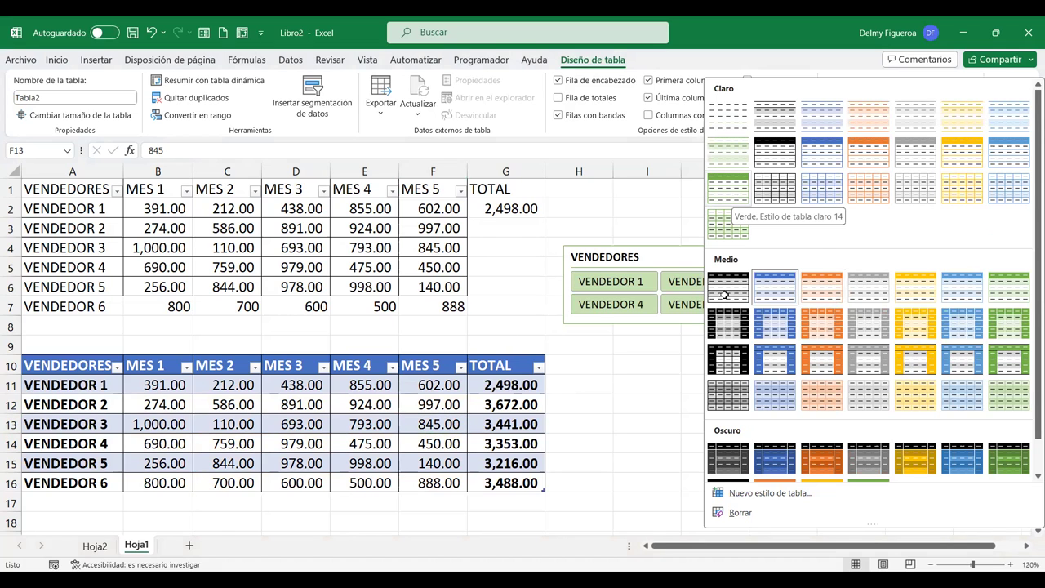
pyautogui.press('Escape')
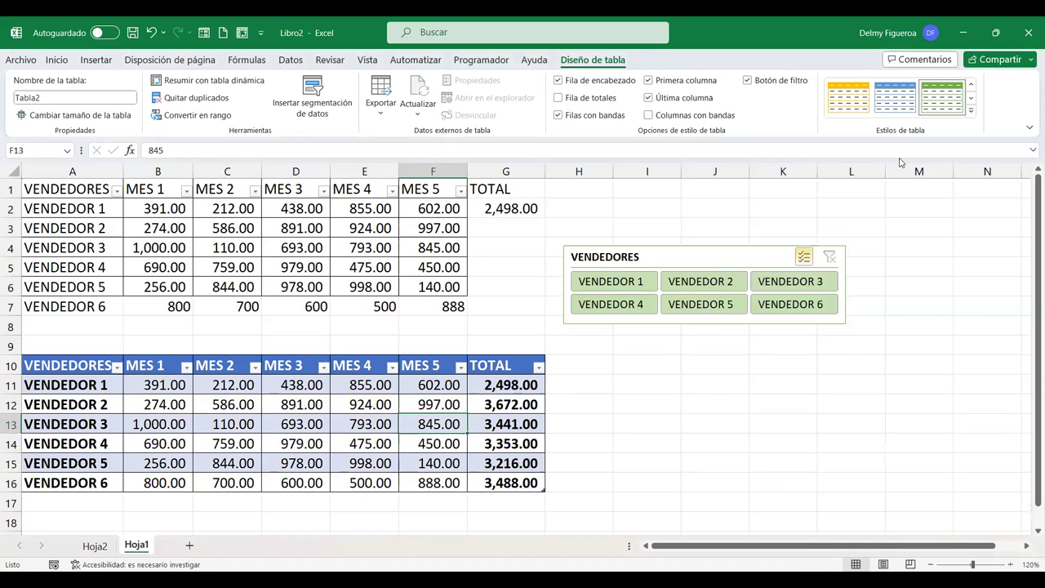
pyautogui.click(971, 115)
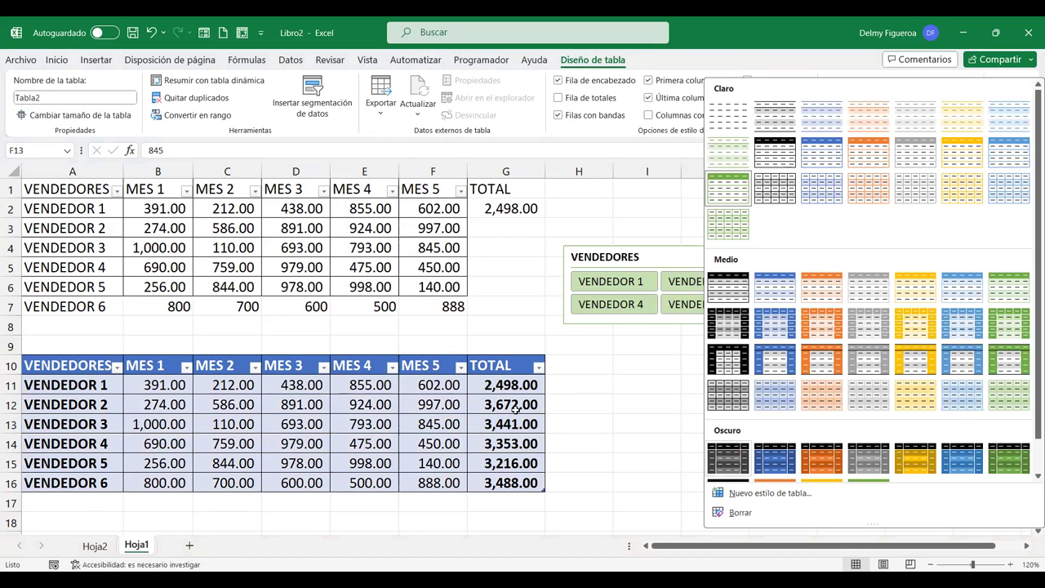
pyautogui.click(726, 448)
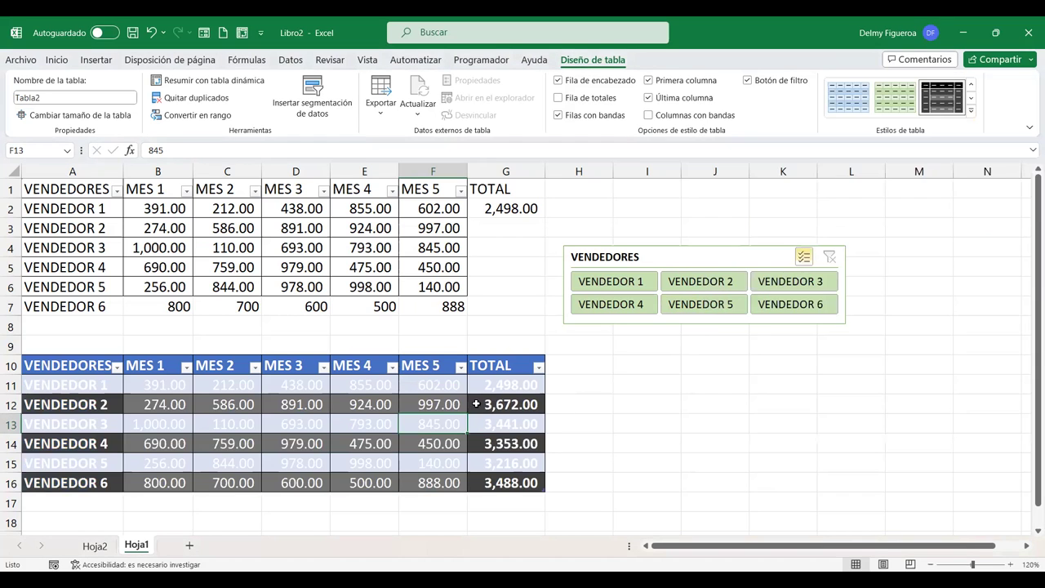
# - Apply the light blue medium (Medio) style with solid-filled first and last columns to the table
pyautogui.click(971, 114)
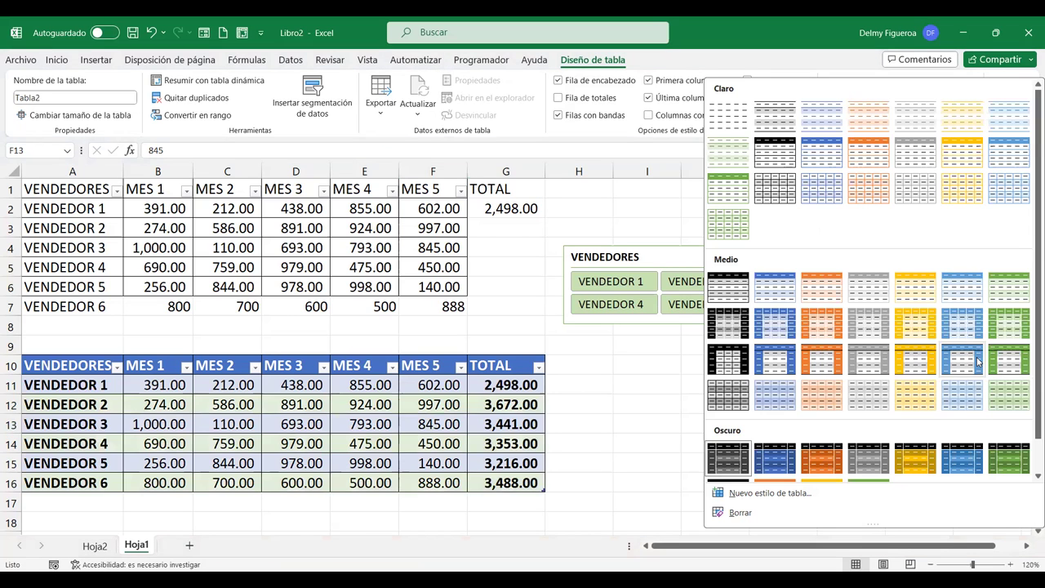
pyautogui.click(977, 357)
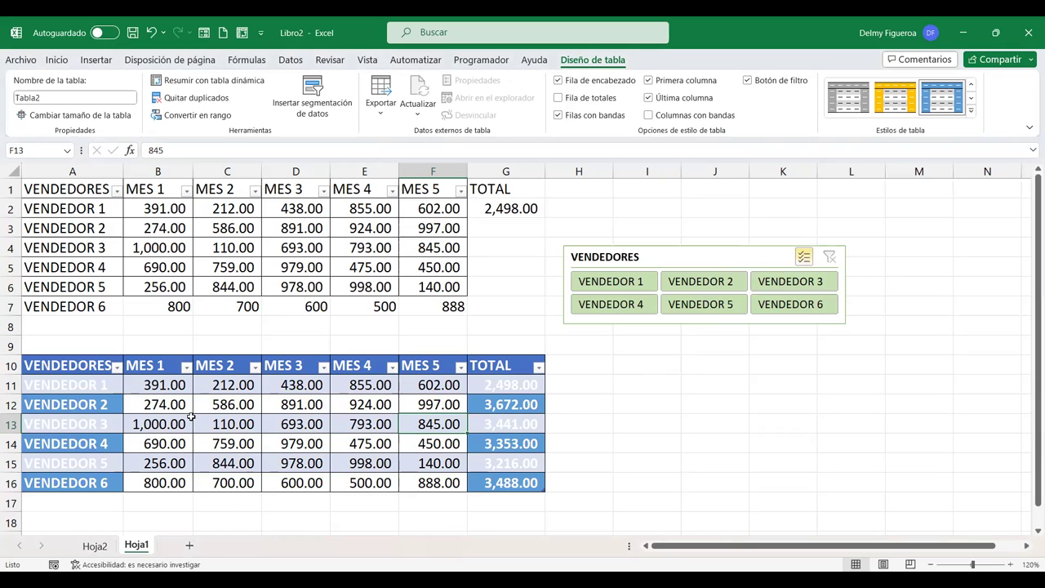
pyautogui.click(283, 405)
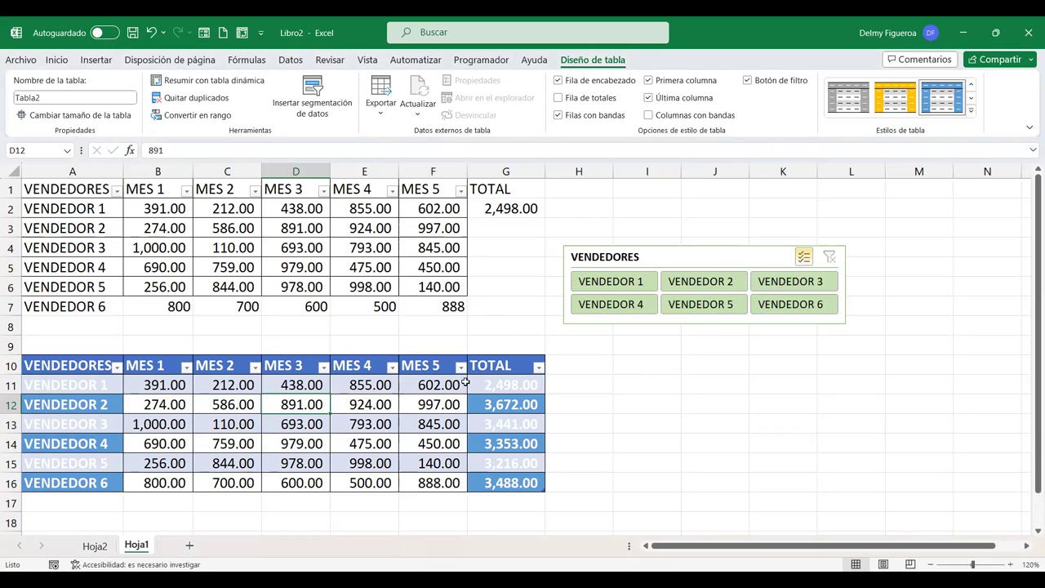
# - Insert a table column immediately before TOTAL in the formatted table
pyautogui.click(494, 365)
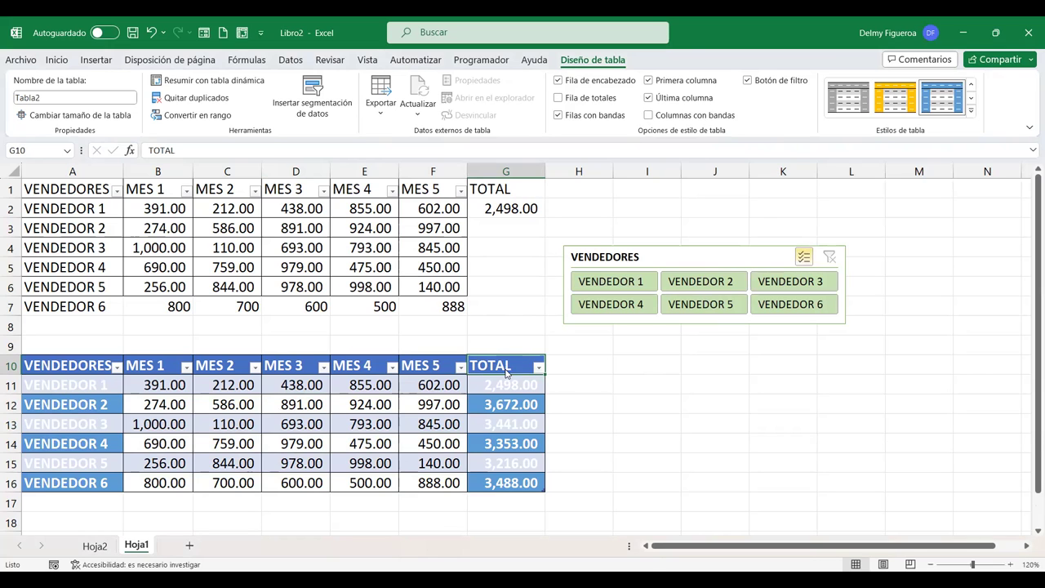
pyautogui.rightClick(507, 369)
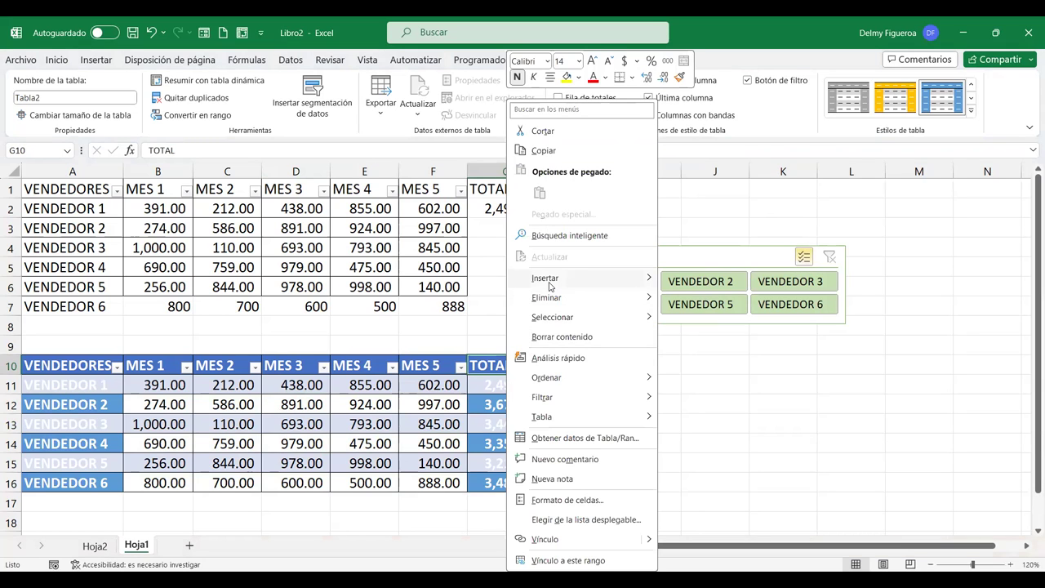
pyautogui.moveTo(569, 283)
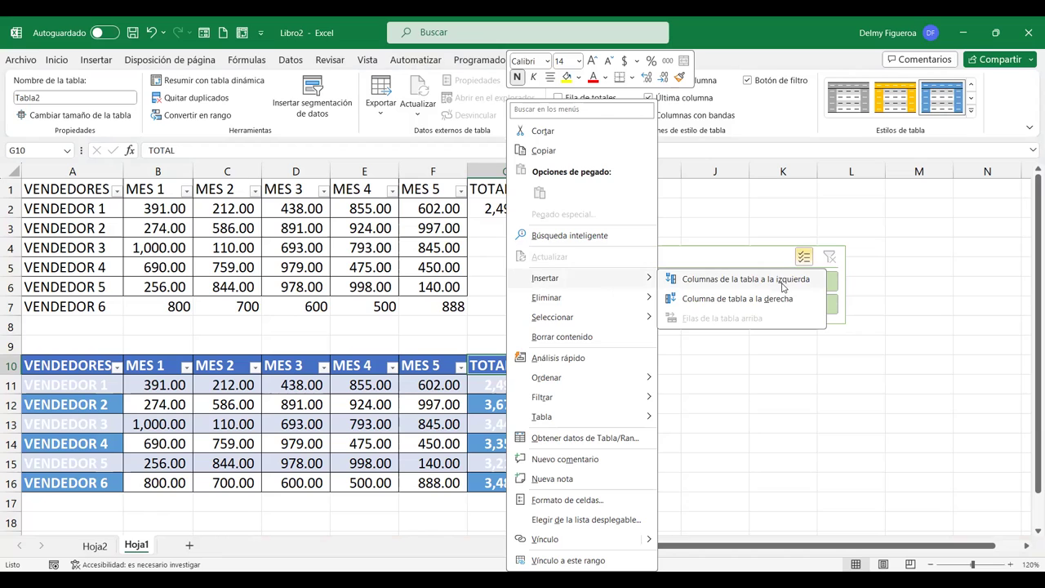
pyautogui.click(721, 280)
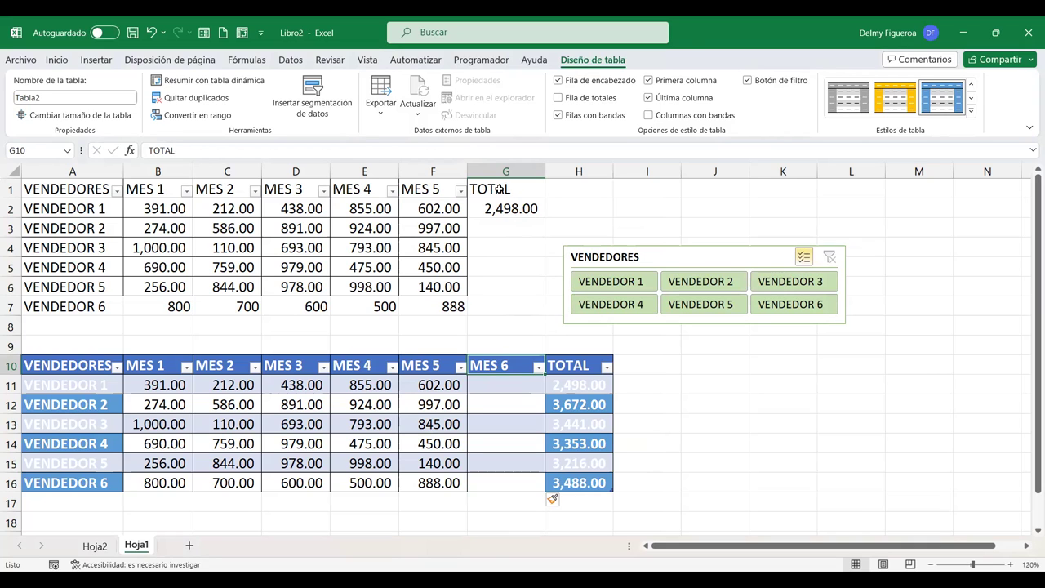
# - Try moving the plain range's TOTAL header and value from G1:G2 to H1:H2, and undo the move
pyautogui.moveTo(516, 188); pyautogui.dragTo(524, 218)
pyautogui.hotkey('ctrl', 'c')
pyautogui.press('Right')
pyautogui.press('Return')
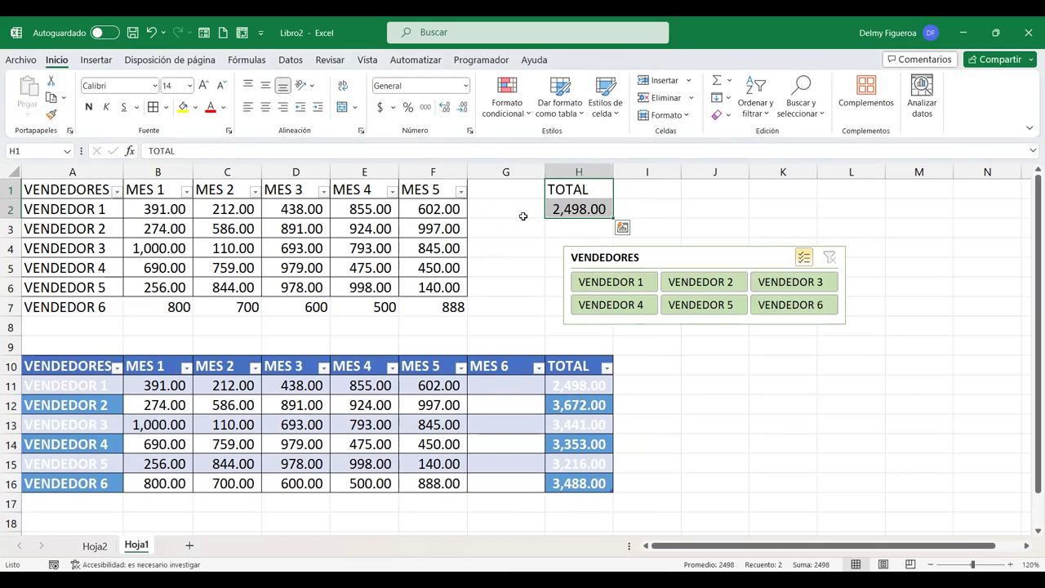
pyautogui.press('Left')
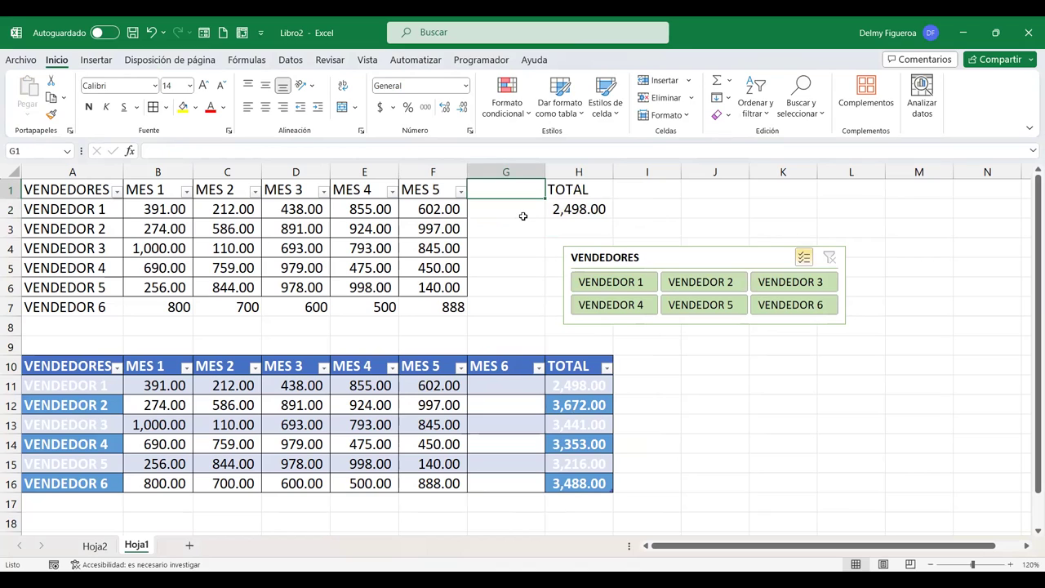
pyautogui.hotkey('ctrl', 'z')
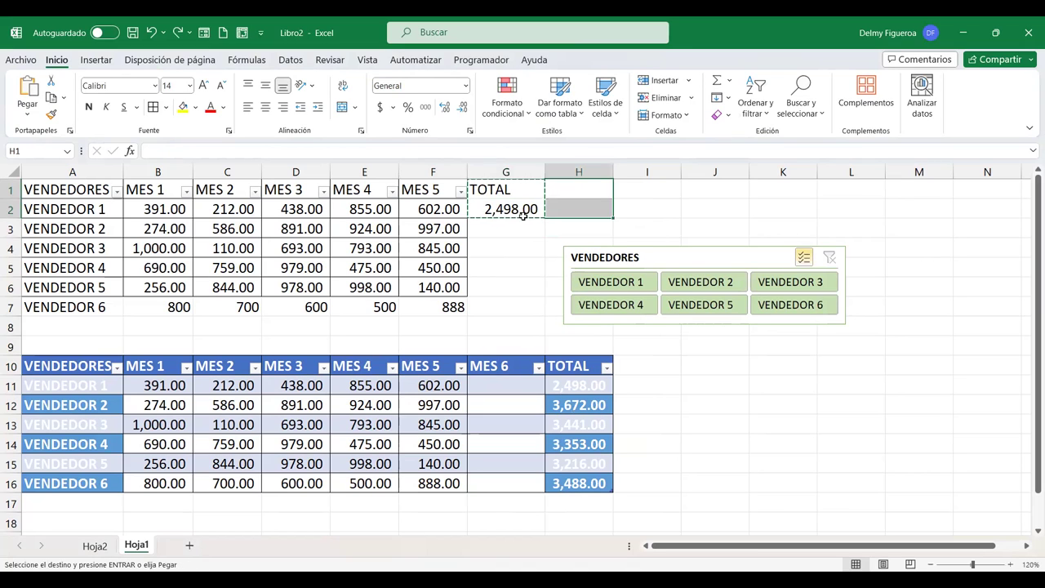
pyautogui.click(523, 245)
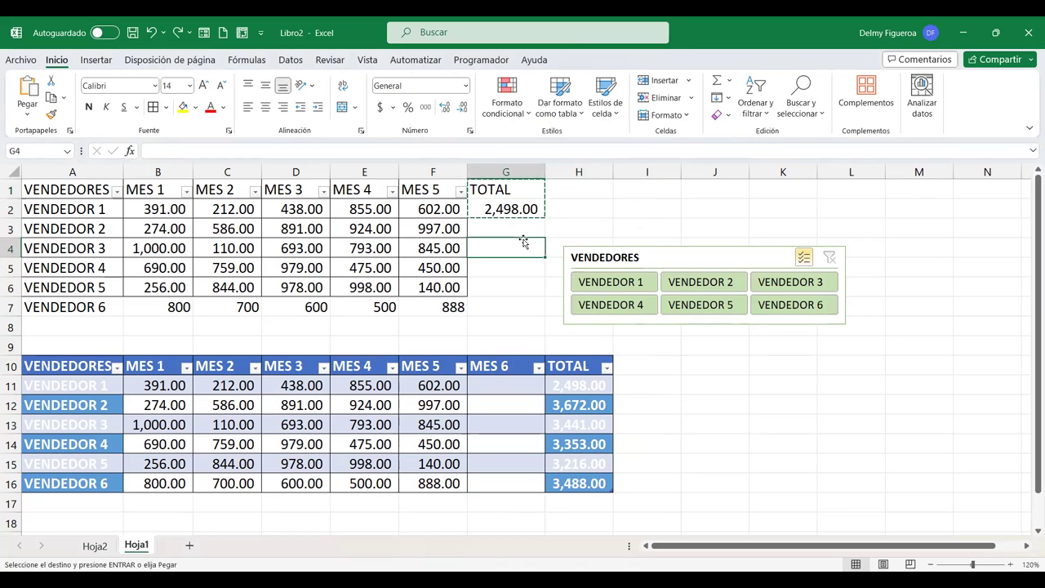
pyautogui.click(495, 189)
pyautogui.press('Escape')
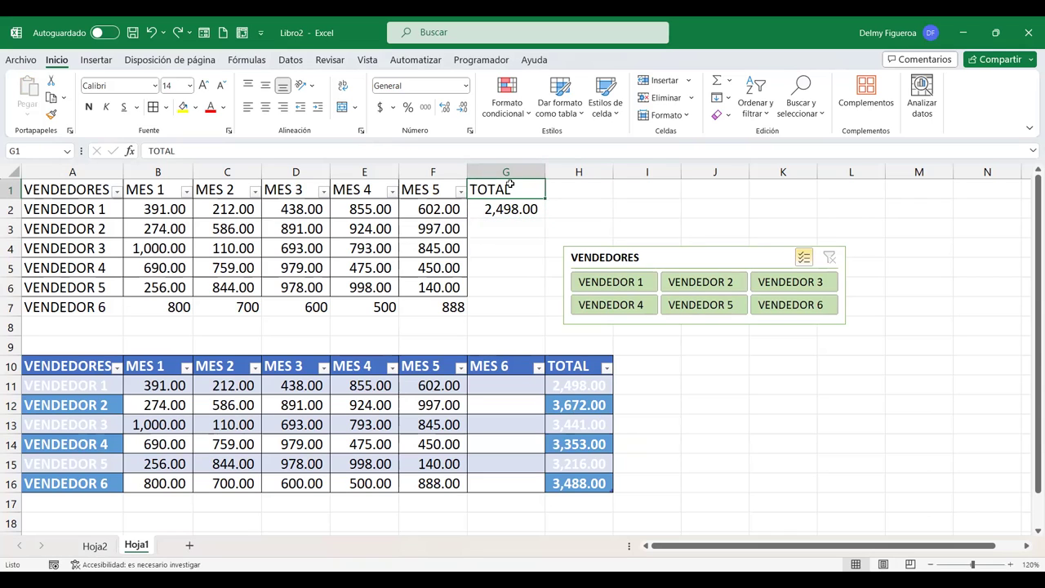
# - Try inserting an entire sheet column at G1 before the plain range's TOTAL, and undo the insertion
pyautogui.click(581, 365)
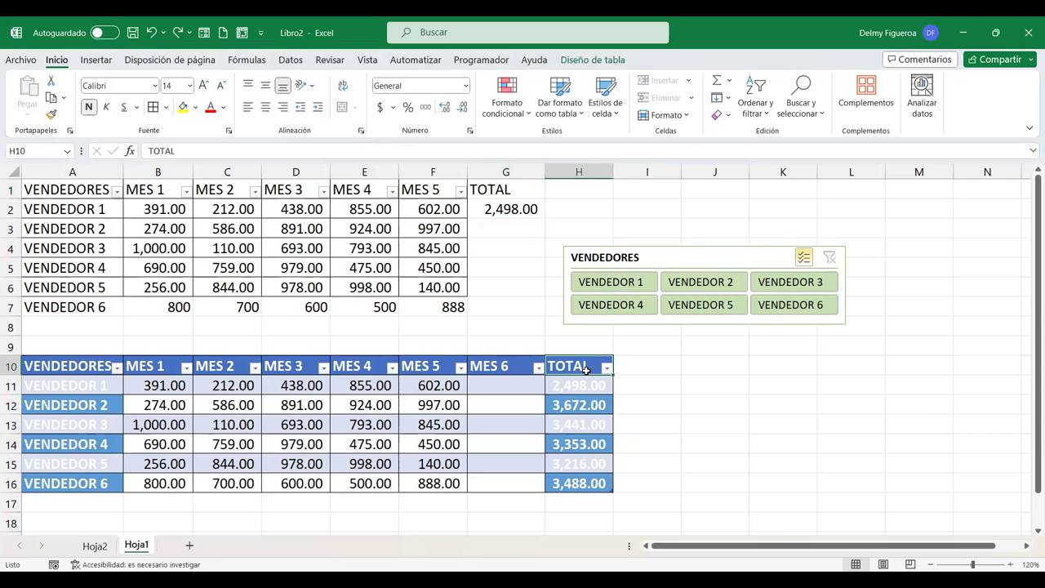
pyautogui.click(488, 190)
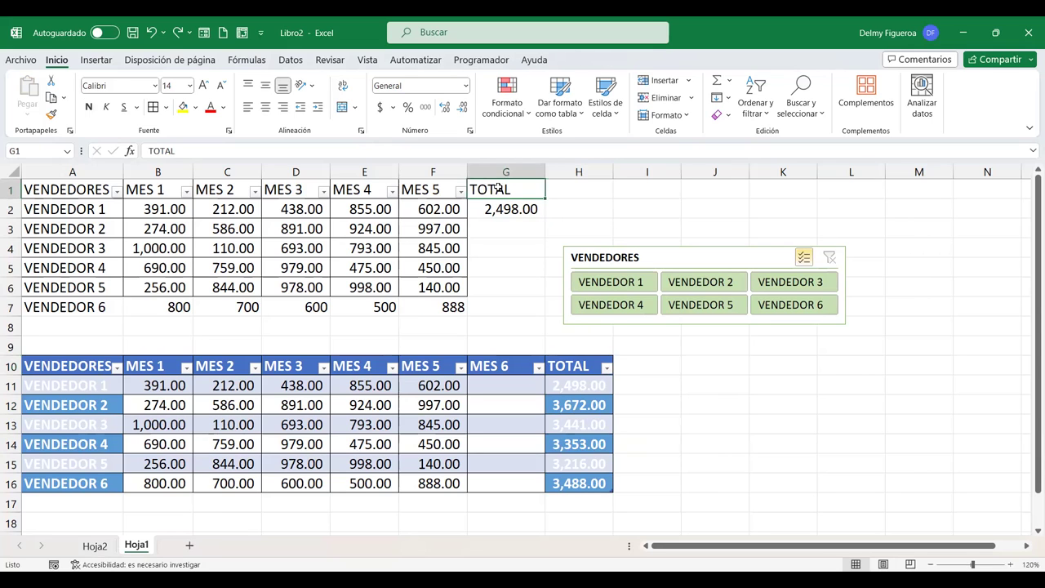
pyautogui.rightClick(493, 189)
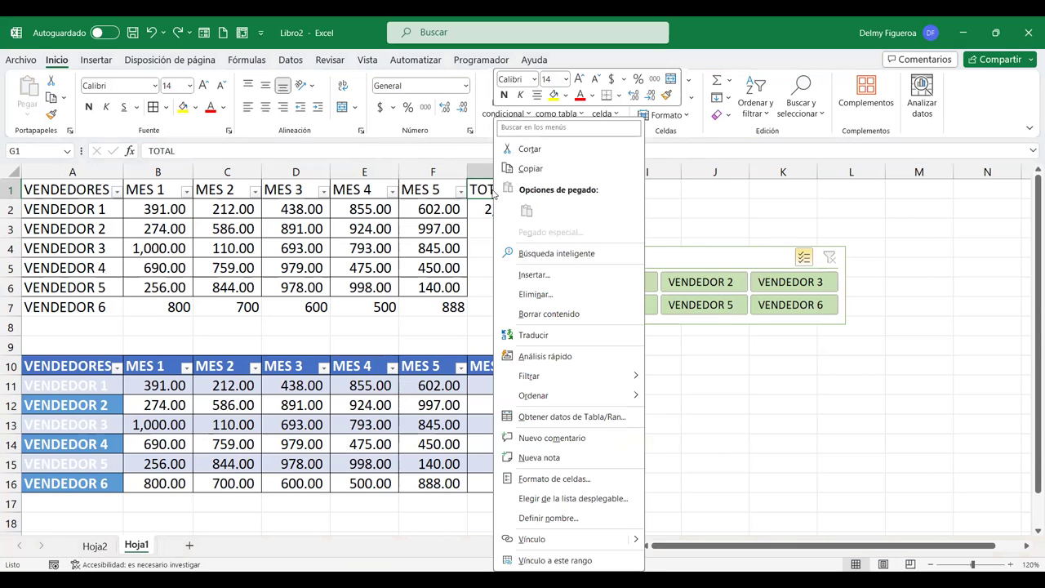
pyautogui.click(556, 279)
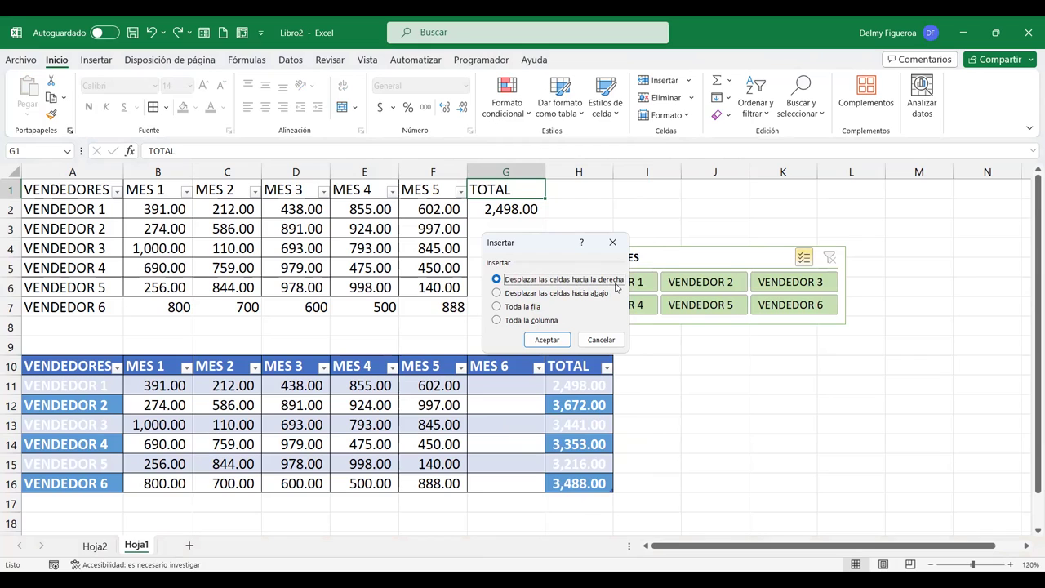
pyautogui.click(527, 321)
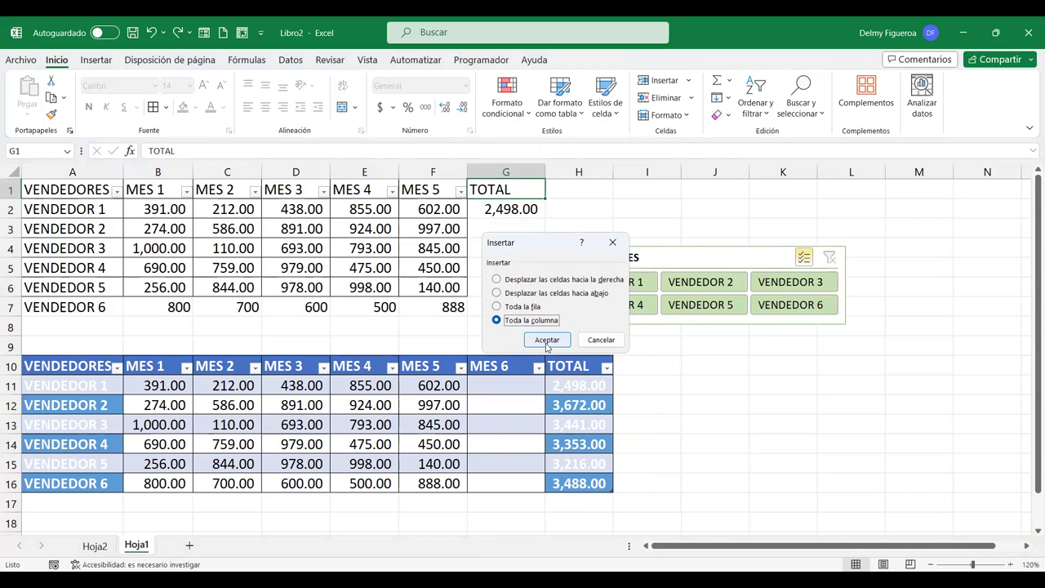
pyautogui.click(546, 341)
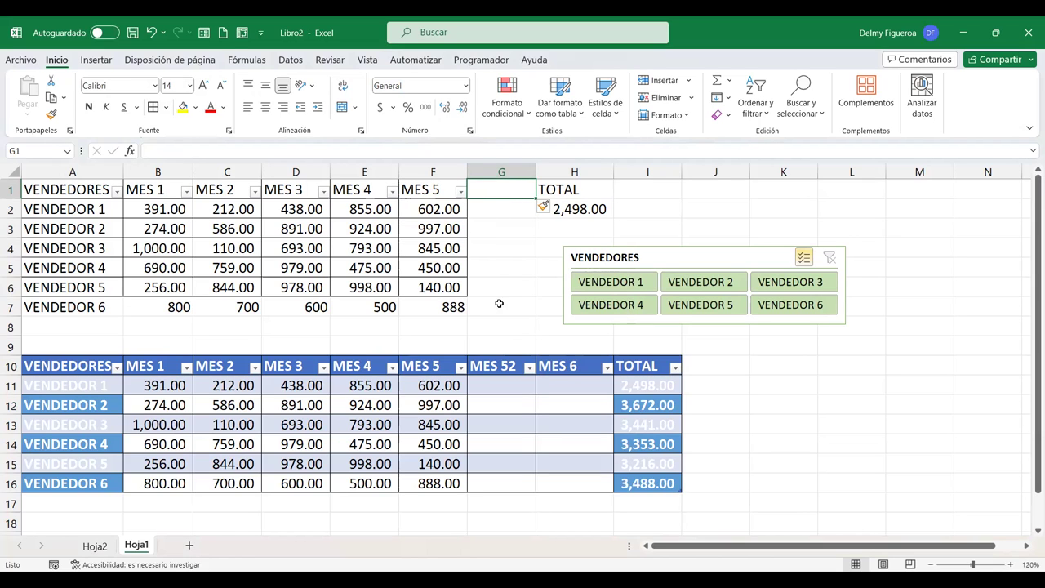
pyautogui.hotkey('ctrl', 'z')
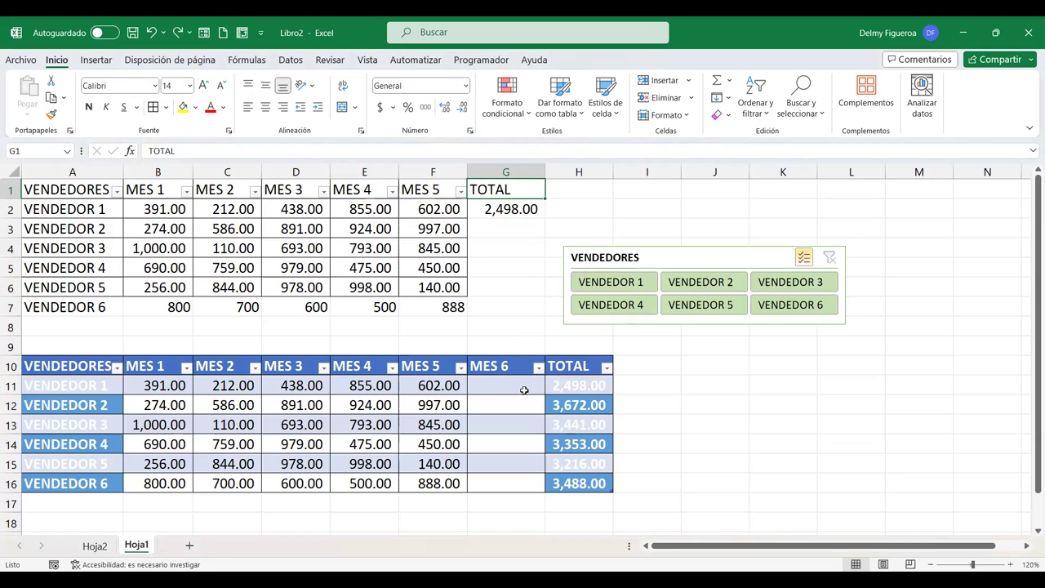
# - Try inserting a single cell at G1 with cells shifted right and relocating the VENDEDORES slicer, and undo both changes
pyautogui.click(576, 383)
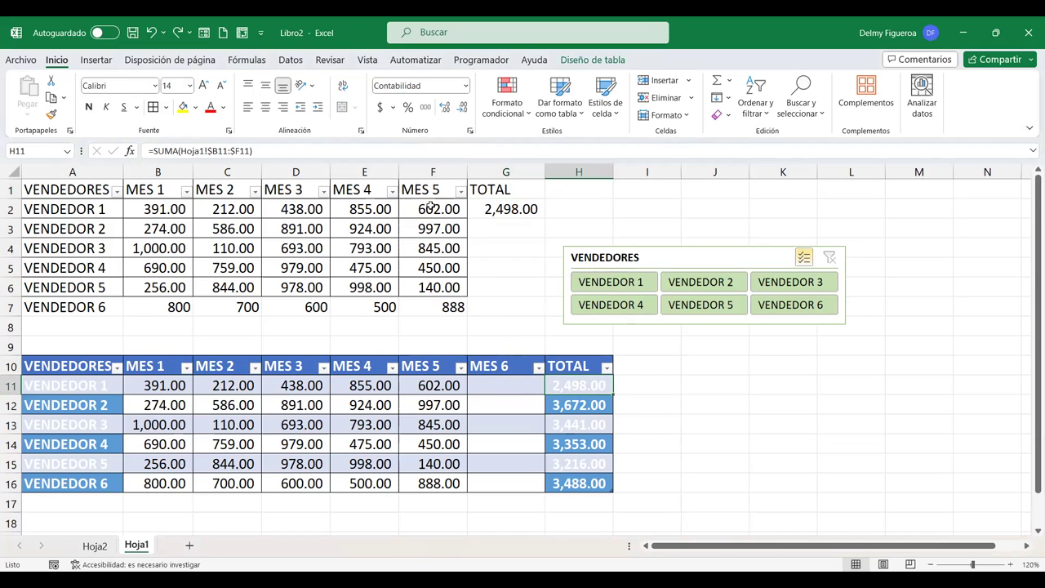
pyautogui.click(521, 382)
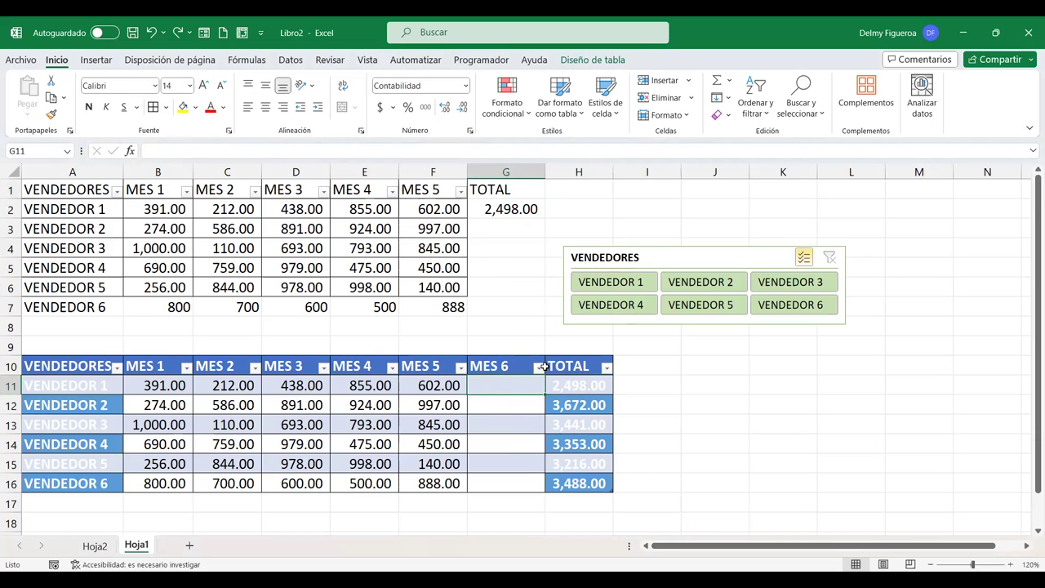
pyautogui.click(506, 198)
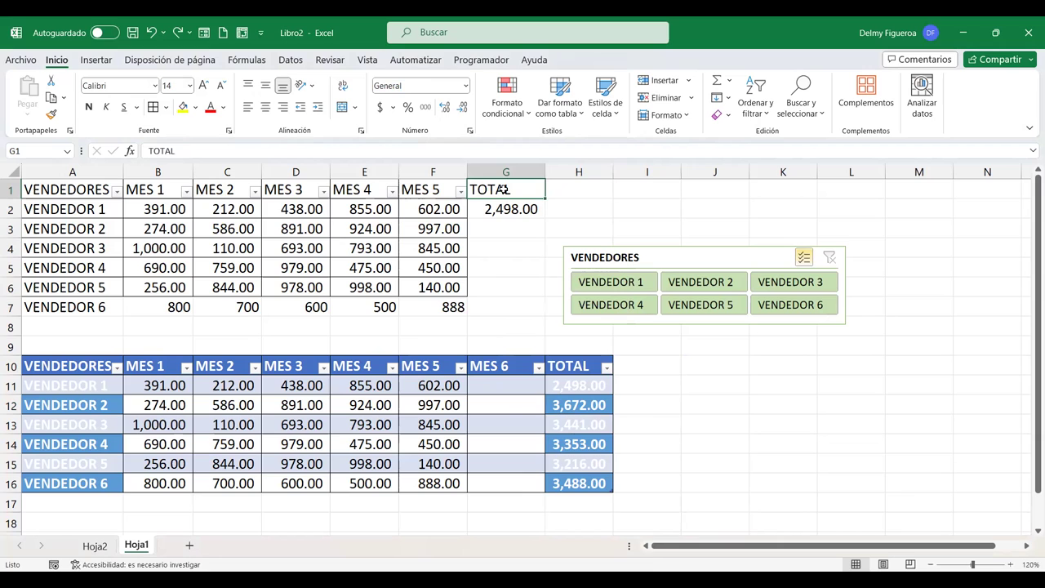
pyautogui.rightClick(508, 197)
pyautogui.click(546, 276)
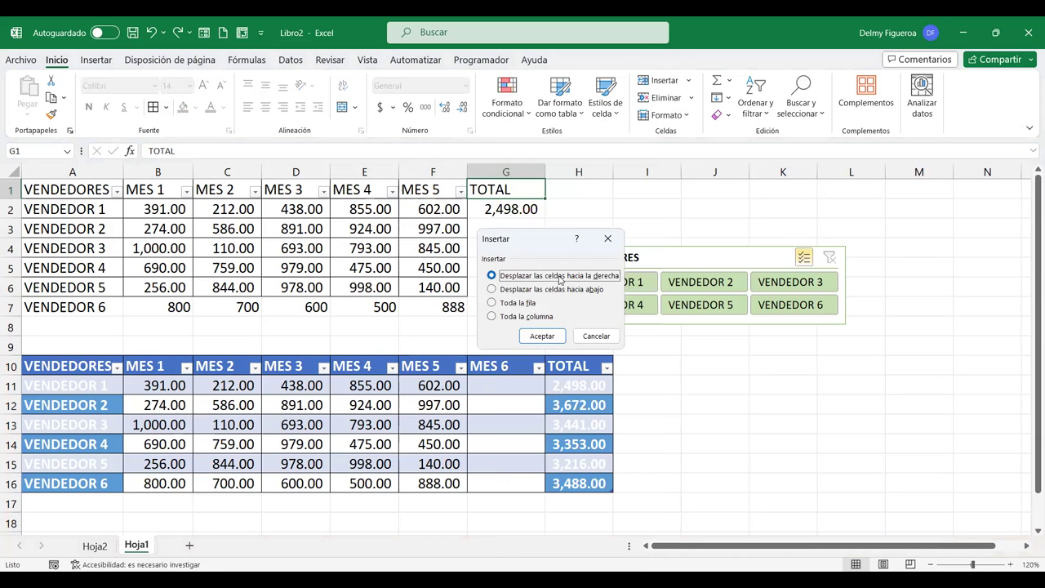
pyautogui.click(554, 335)
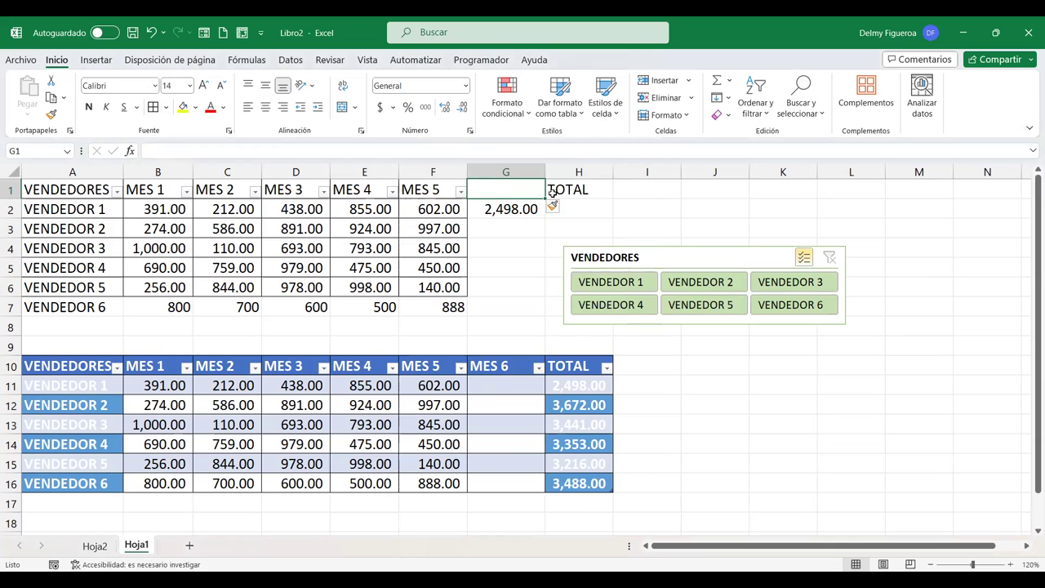
pyautogui.moveTo(661, 252); pyautogui.dragTo(768, 365)
pyautogui.click(517, 188)
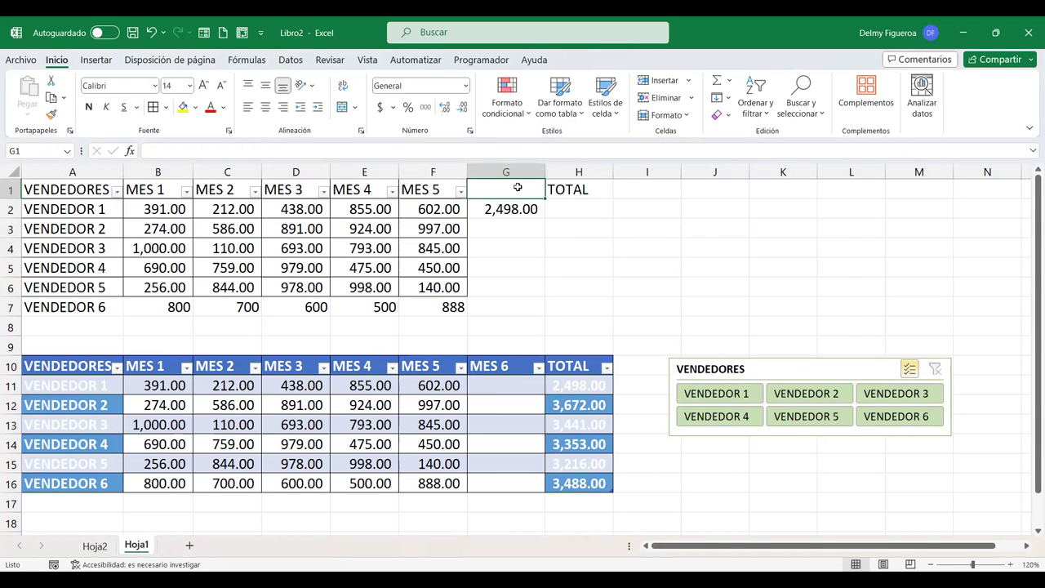
pyautogui.hotkey('ctrl', 'z')
pyautogui.hotkey('ctrl', 'z')
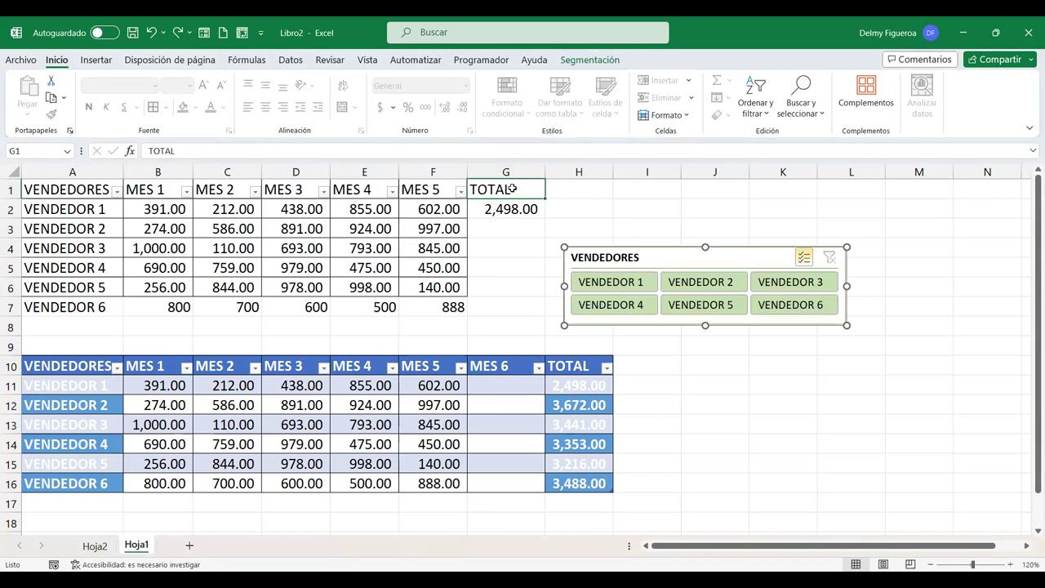
# - Move the VENDEDORES slicer beside the formatted table, and insert cells at G1:G2 that shift the plain range's TOTAL cells right
pyautogui.moveTo(658, 258); pyautogui.dragTo(839, 372)
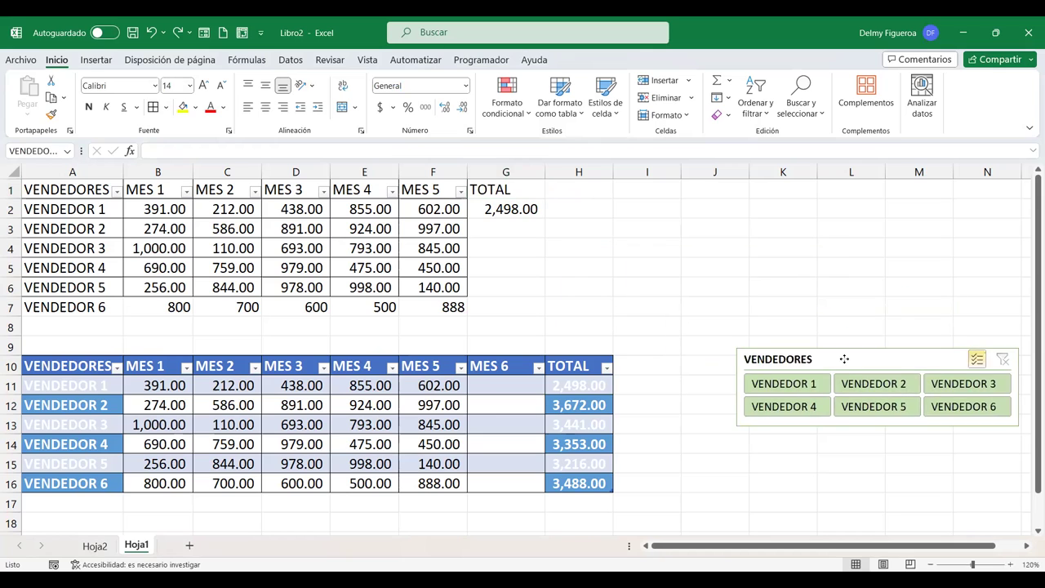
pyautogui.moveTo(500, 189); pyautogui.dragTo(508, 219)
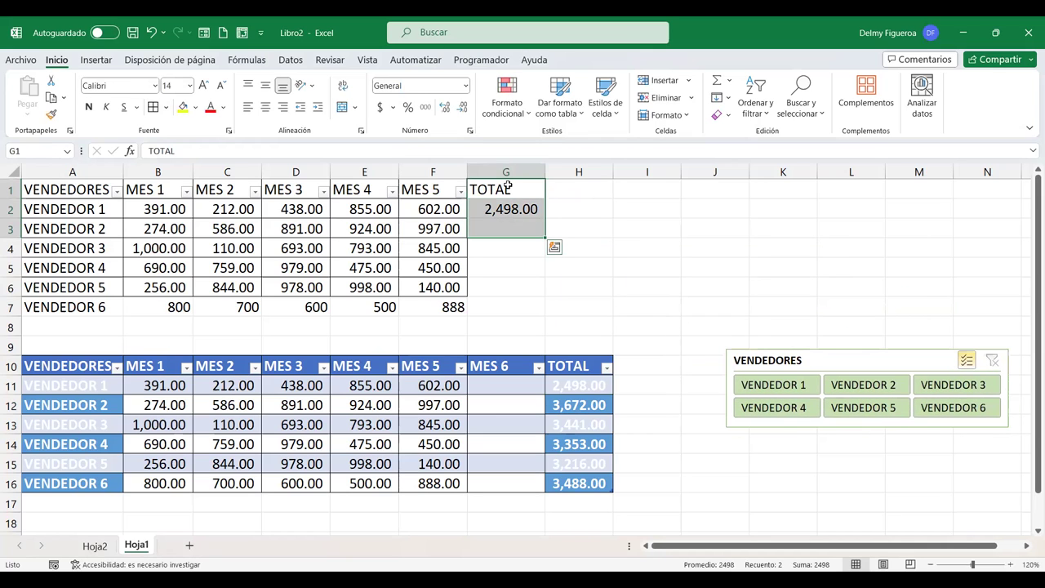
pyautogui.keyDown('shift'); pyautogui.click(513, 209); pyautogui.keyUp('shift')
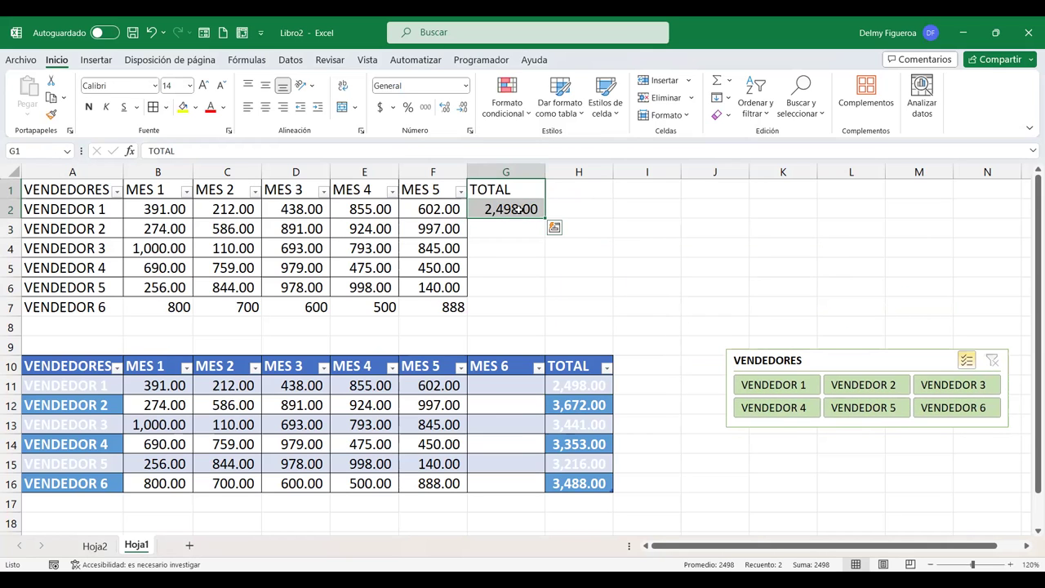
pyautogui.rightClick(513, 209)
pyautogui.click(572, 276)
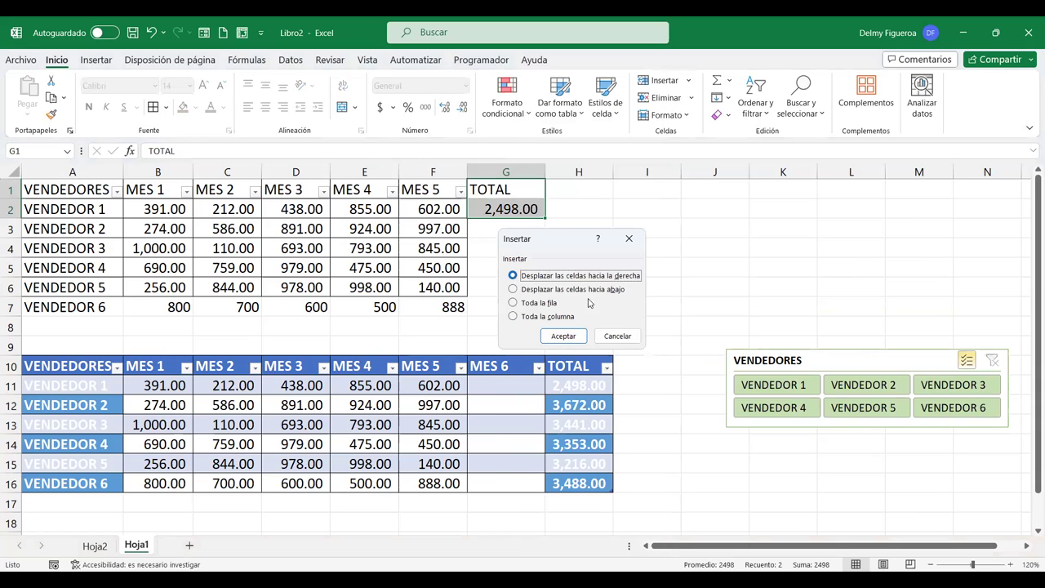
pyautogui.click(563, 337)
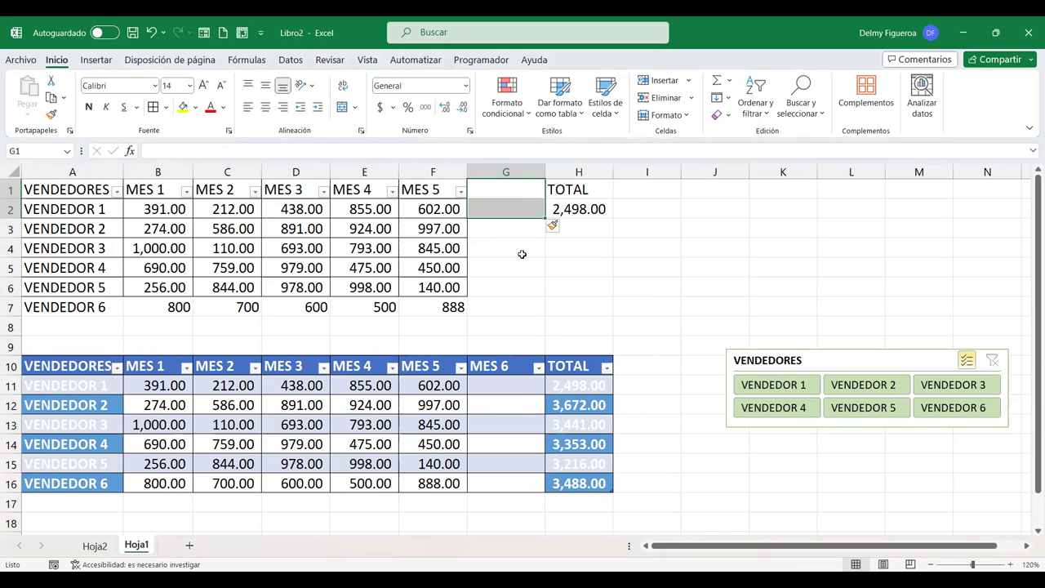
# - Fill the formatted table's MES 6 column for VENDEDOR 1 to 6 with 100, 200, 350, 375, 485 and 900
pyautogui.click(501, 361)
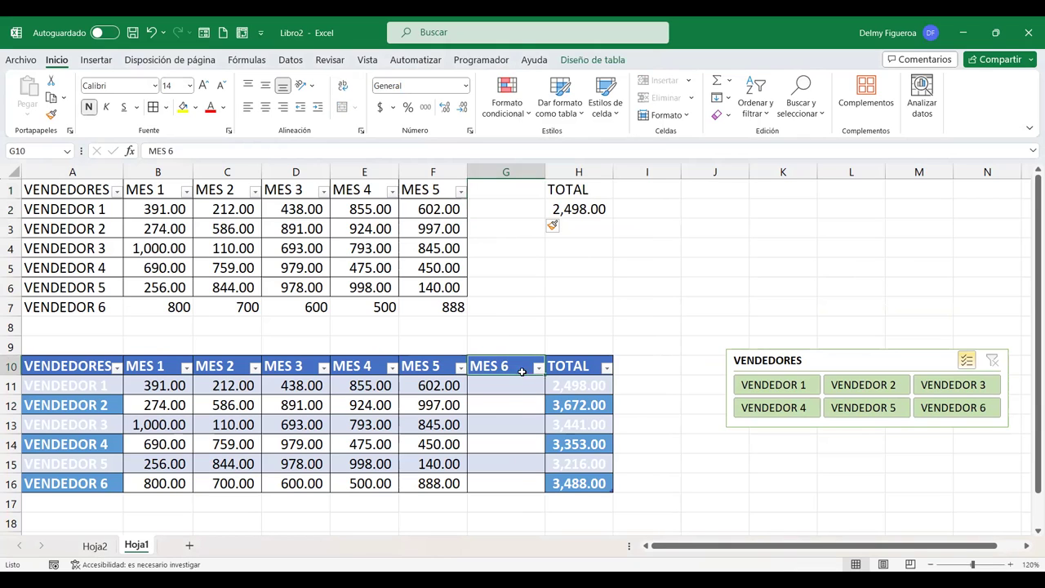
pyautogui.click(516, 385)
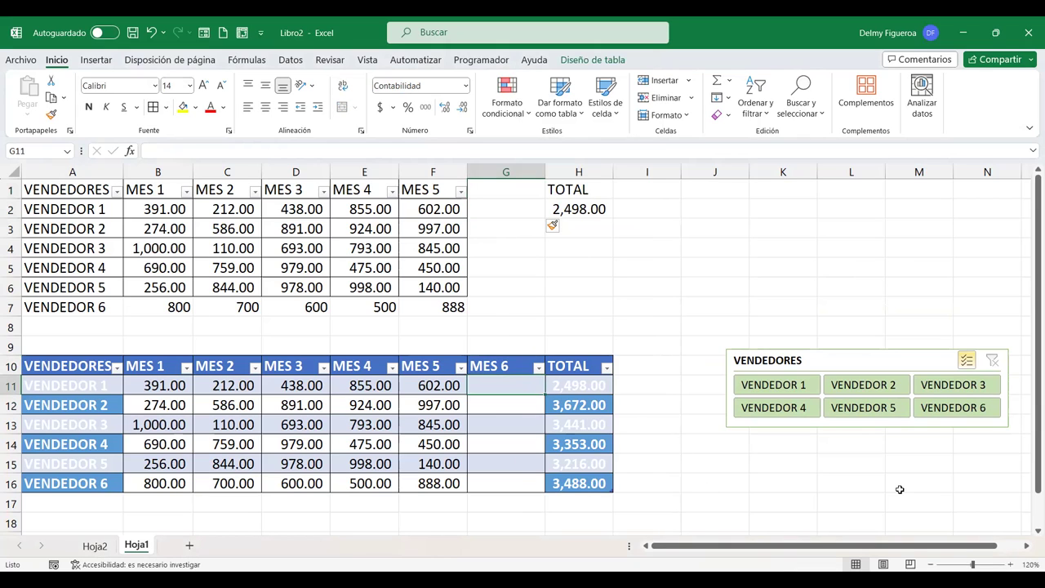
pyautogui.write('100')
pyautogui.press('Return')
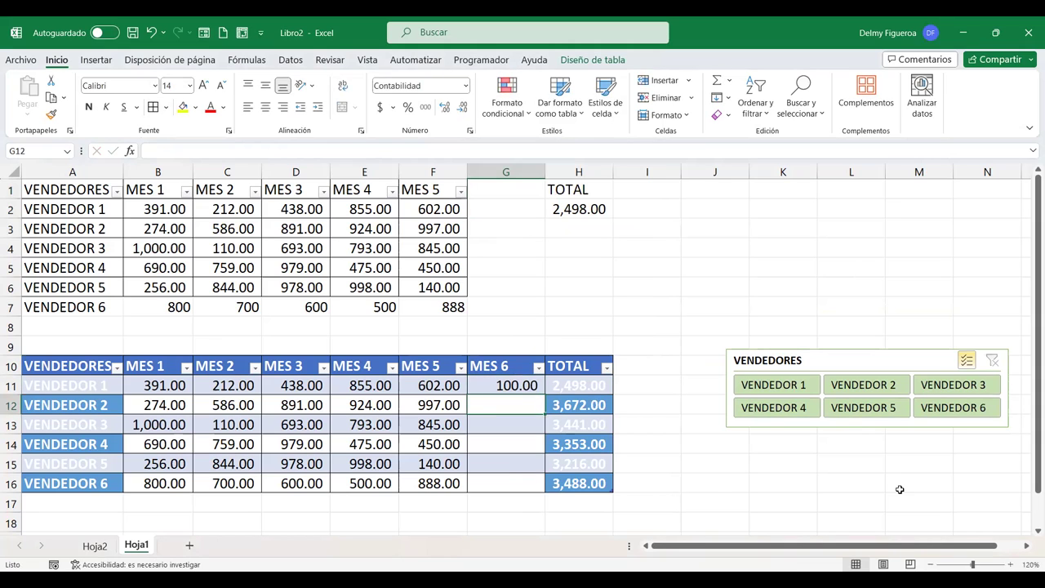
pyautogui.write('200')
pyautogui.press('Return')
pyautogui.write('350')
pyautogui.press('Return')
pyautogui.write('375')
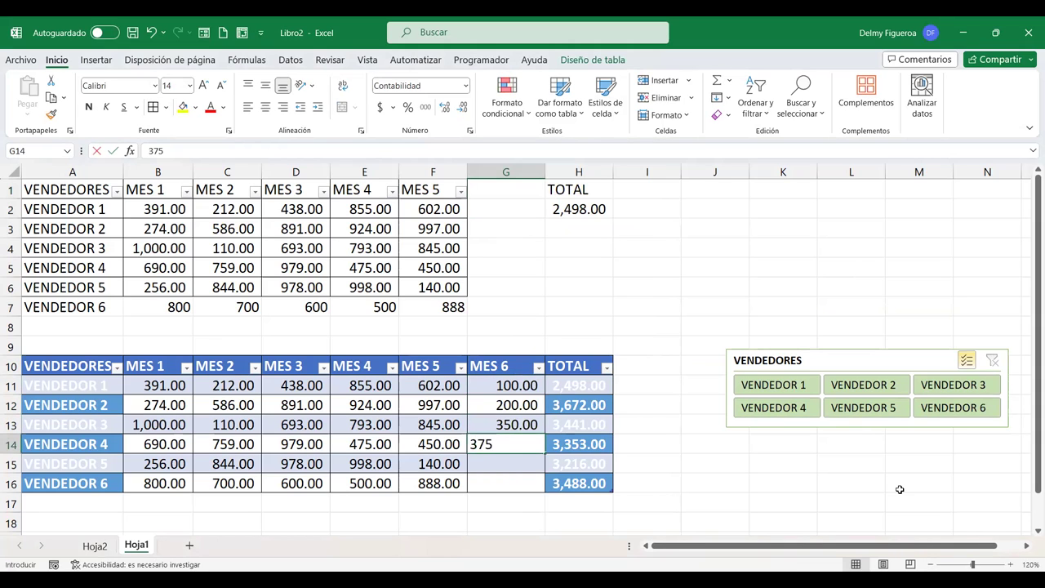
pyautogui.press('Return')
pyautogui.write('485')
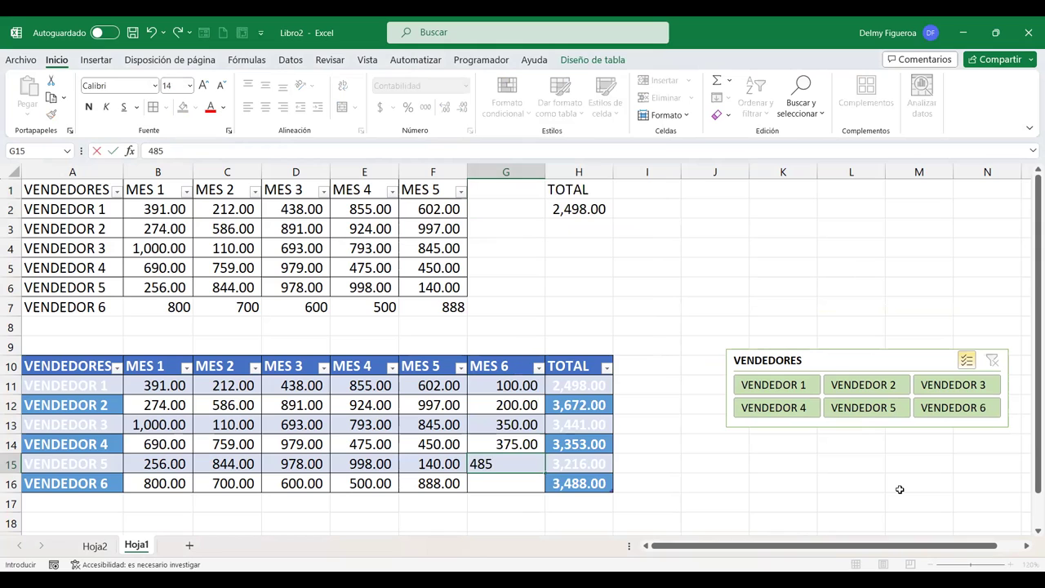
pyautogui.press('Return')
pyautogui.write('900')
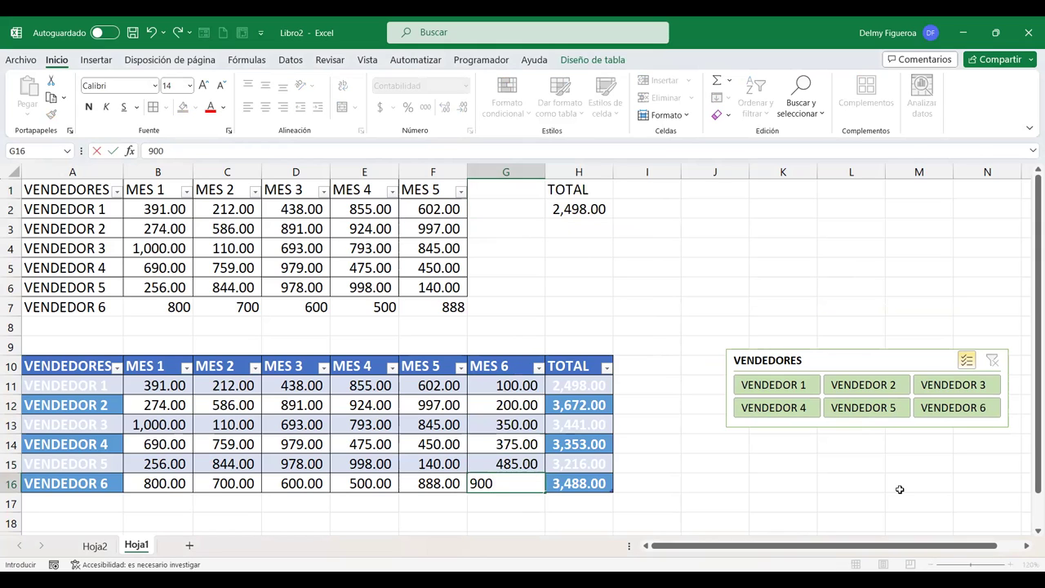
pyautogui.press('Tab')
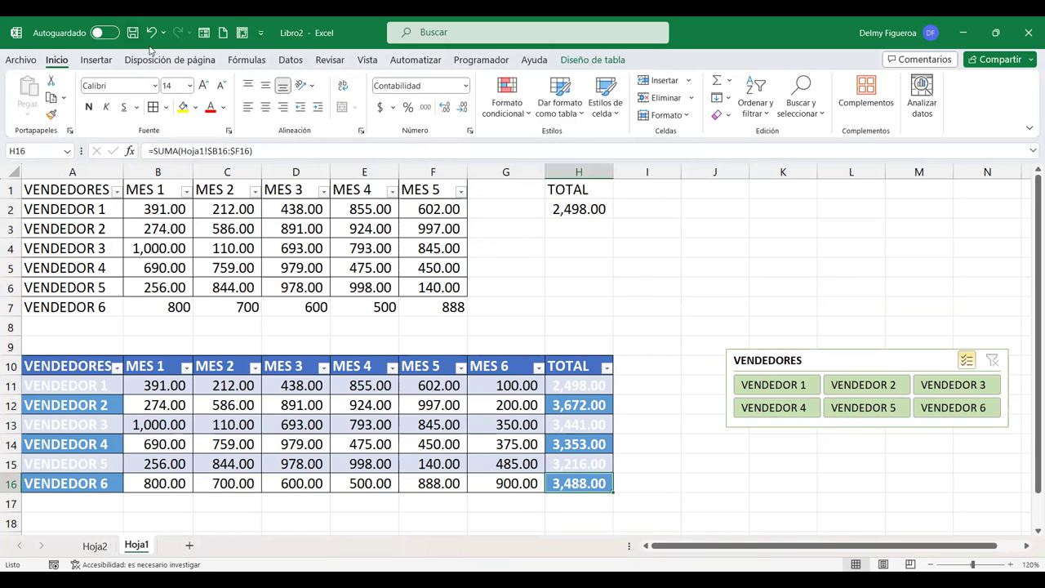
# - Insert an entire sheet row above VENDEDOR 4 in the plain range, and enter VENDEDOR 7 in A5
pyautogui.click(513, 192)
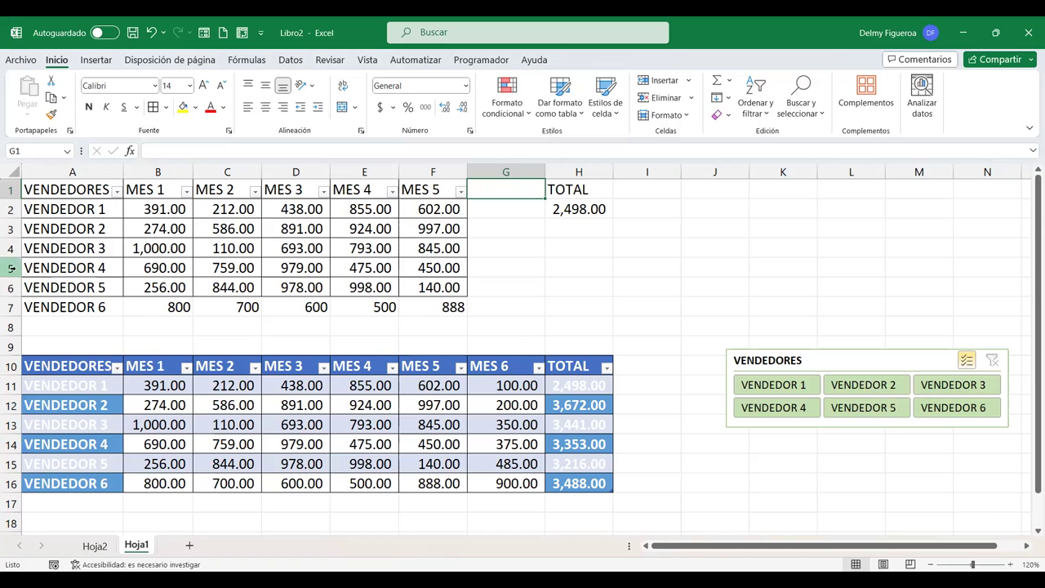
pyautogui.click(85, 267)
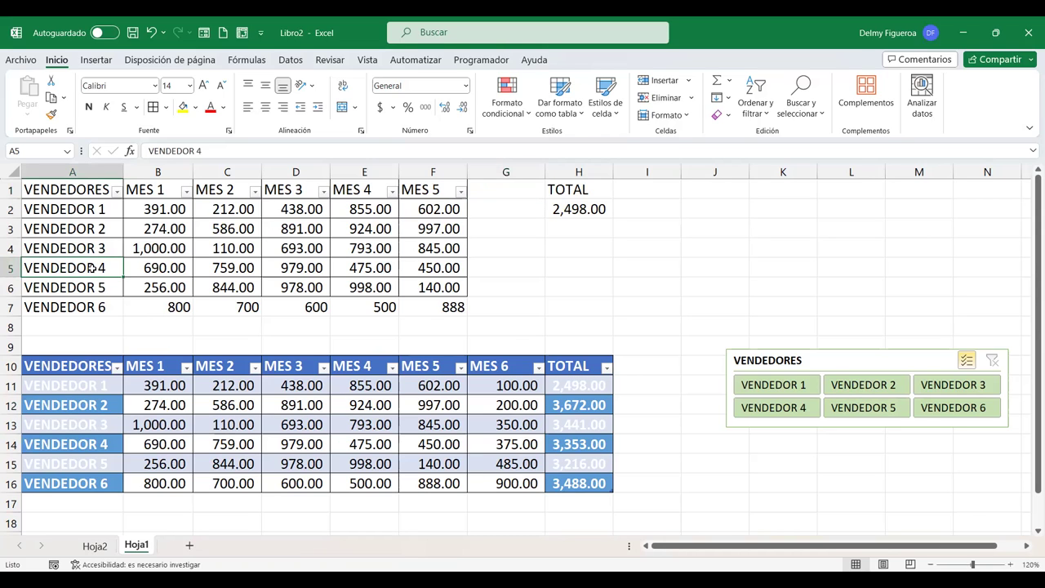
pyautogui.rightClick(92, 269)
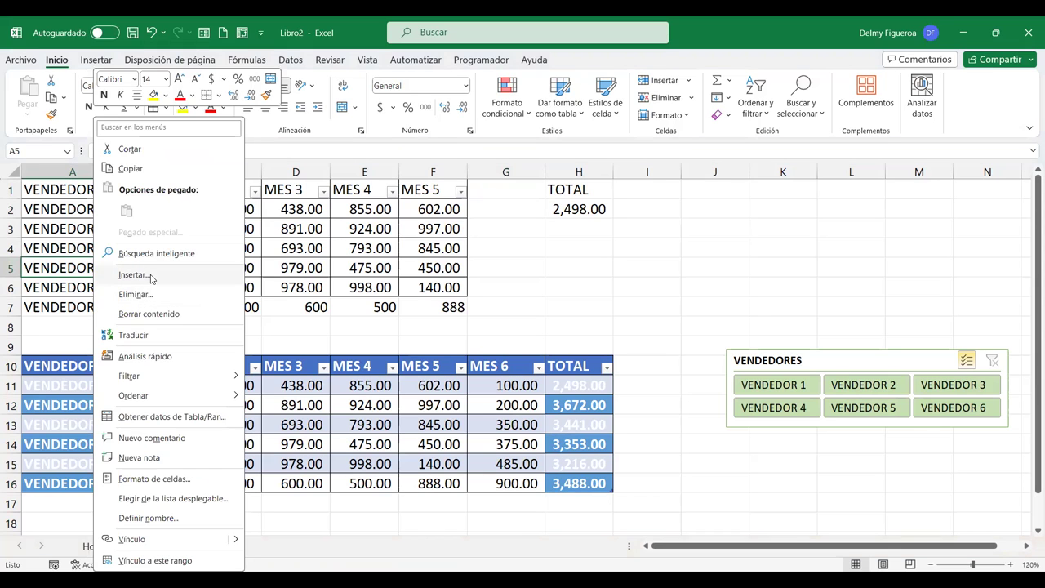
pyautogui.click(150, 276)
pyautogui.click(92, 302)
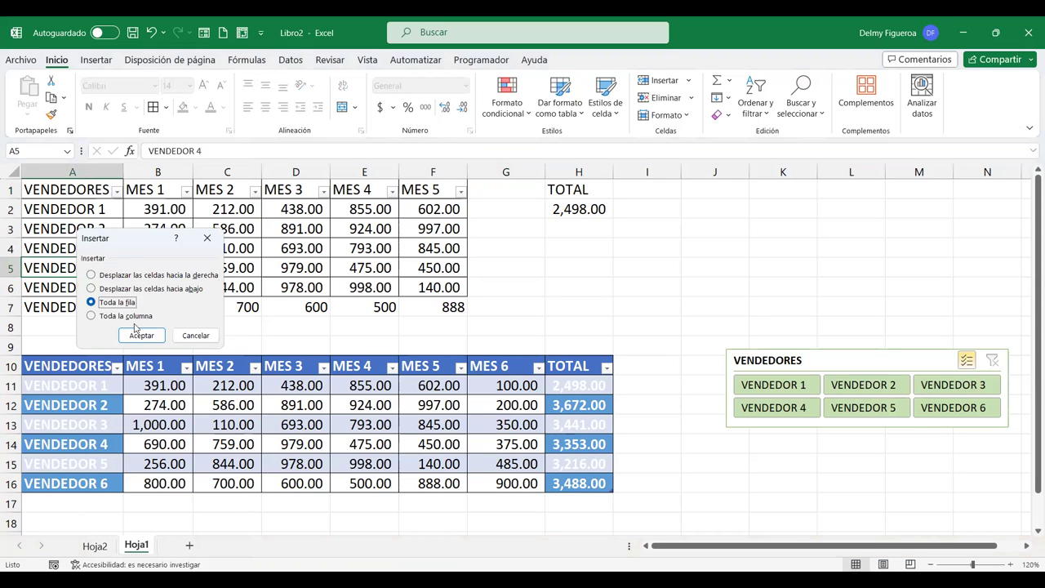
pyautogui.click(141, 337)
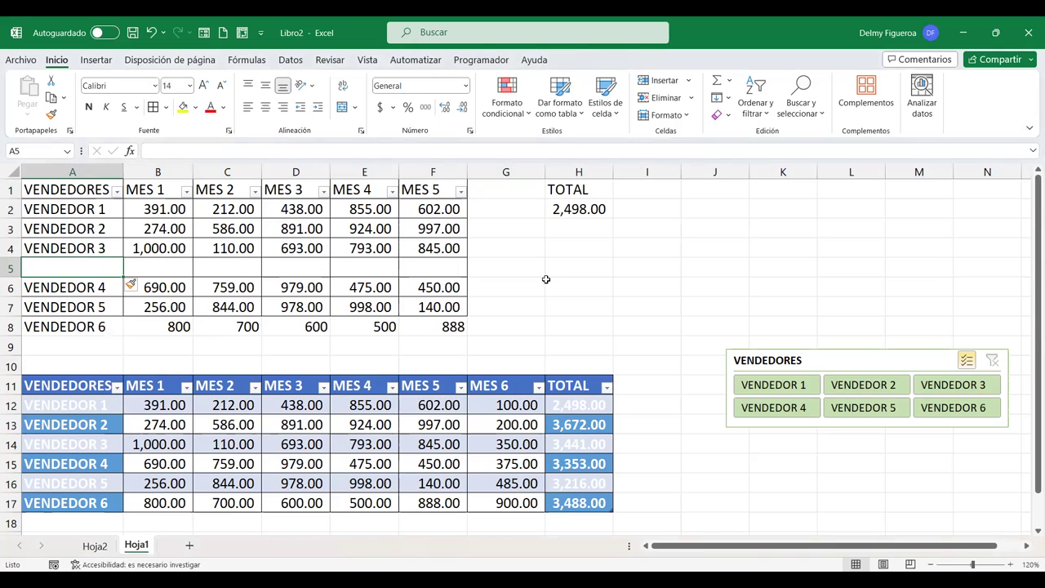
pyautogui.write('VENDEDOR 7')
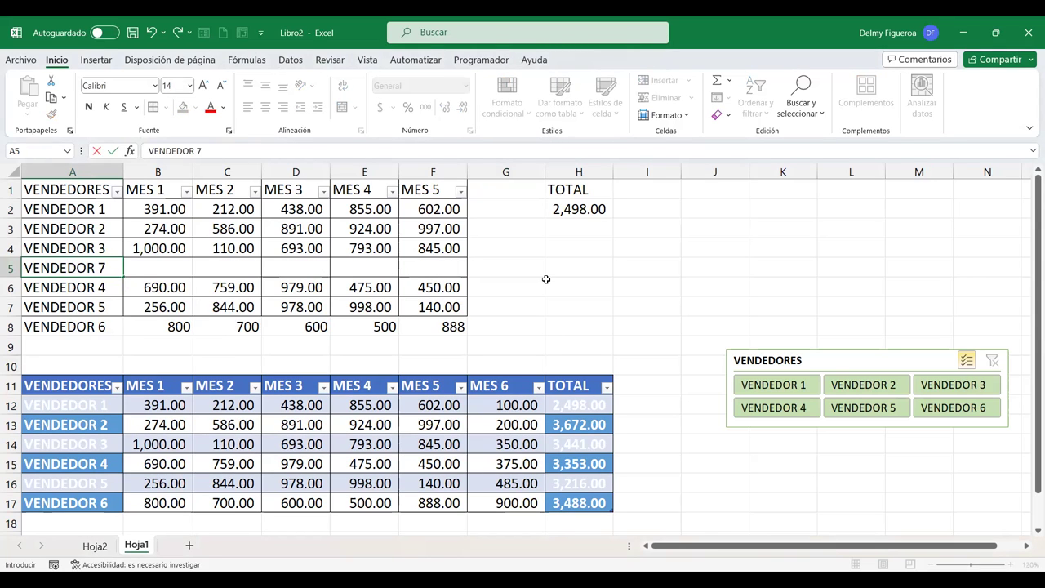
pyautogui.press('Tab')
pyautogui.press('Tab')
pyautogui.press('Tab')
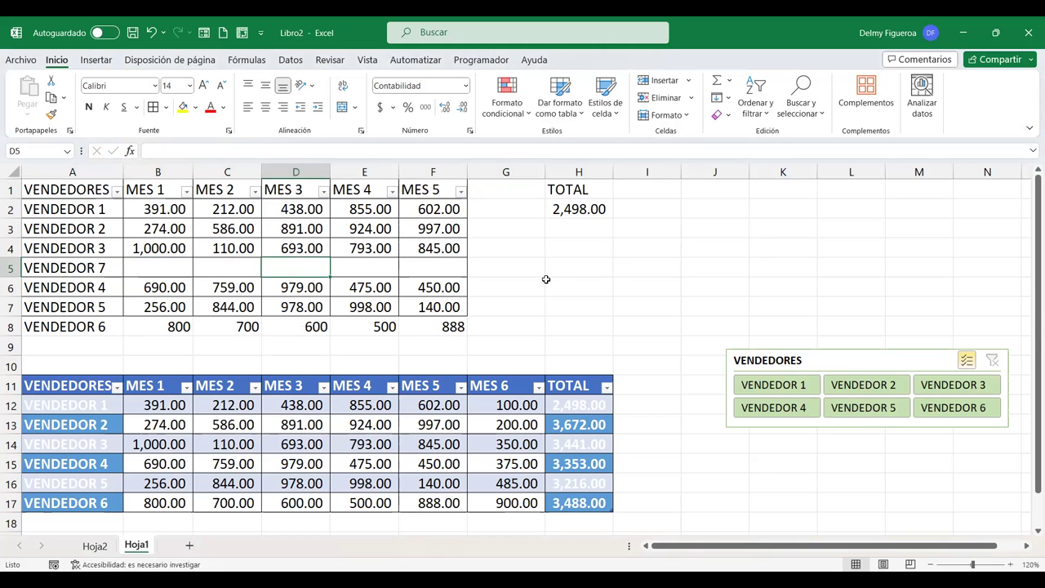
# - Insert a table row above VENDEDOR 4 in the formatted table, and enter VENDEDOR 7 in its first cell
pyautogui.scroll(-1, 83, 344)
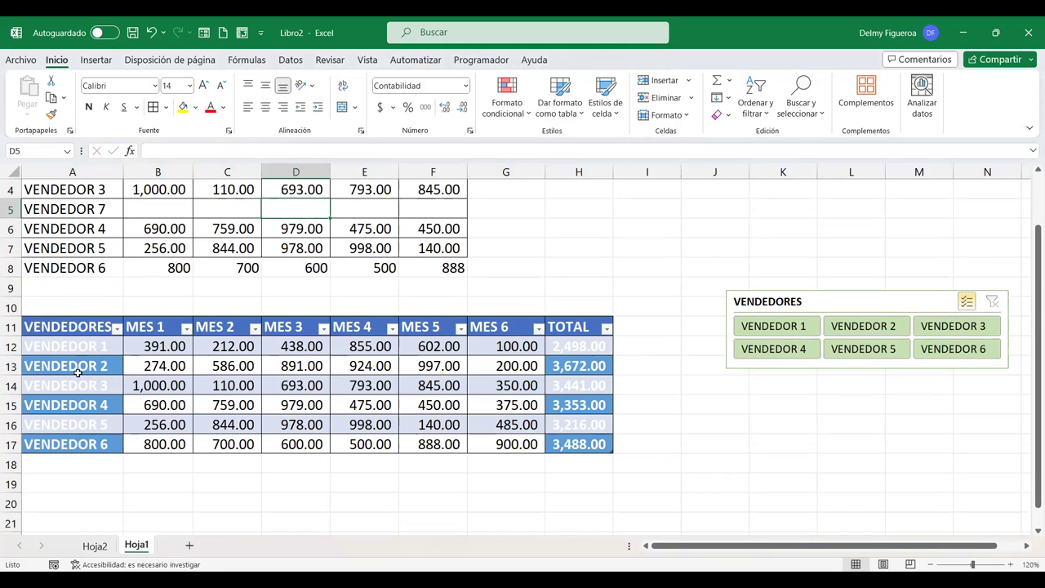
pyautogui.click(76, 405)
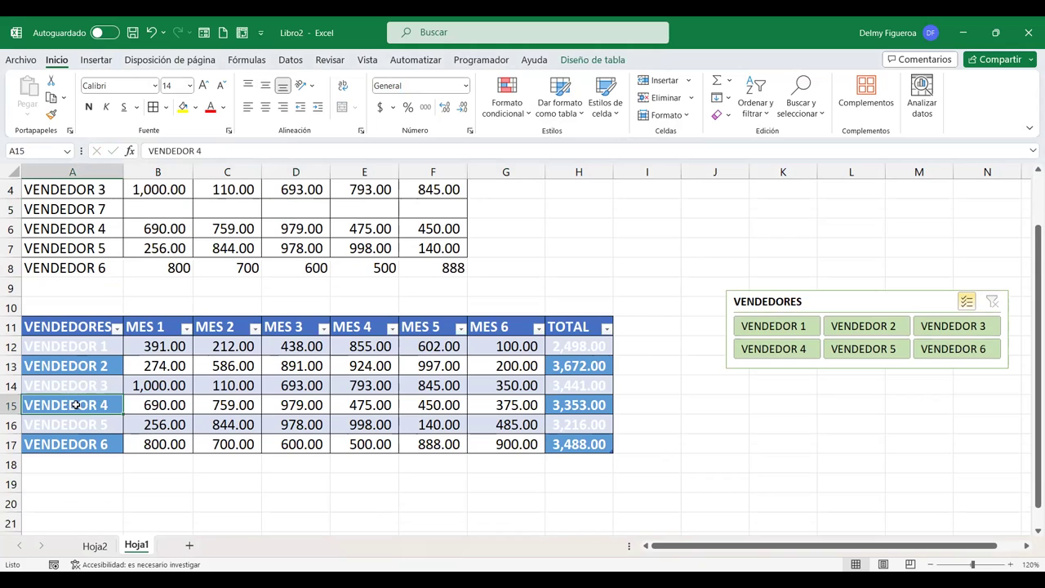
pyautogui.rightClick(76, 405)
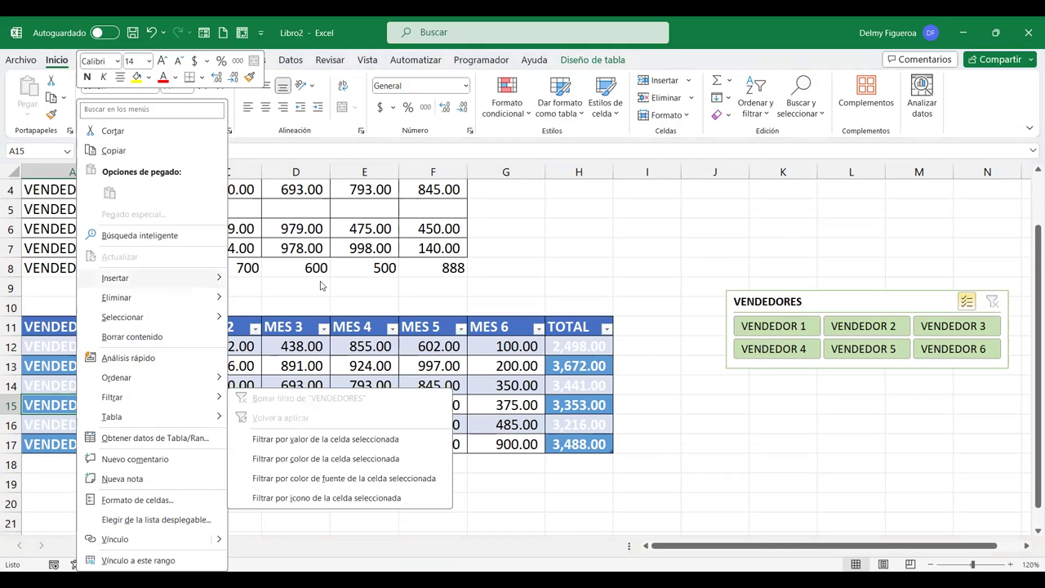
pyautogui.moveTo(158, 283)
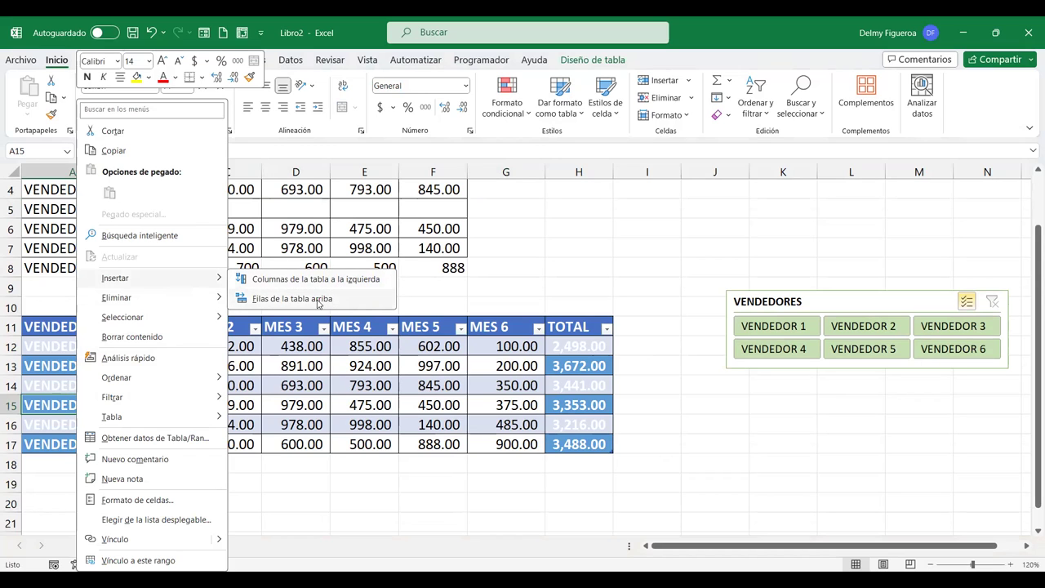
pyautogui.click(321, 299)
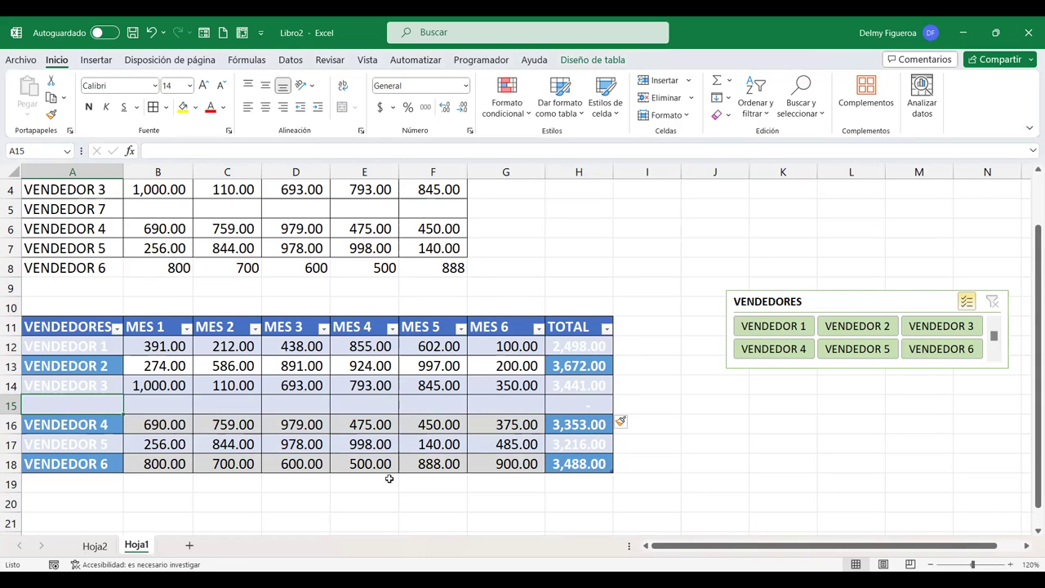
pyautogui.write('VENDEDOR 7')
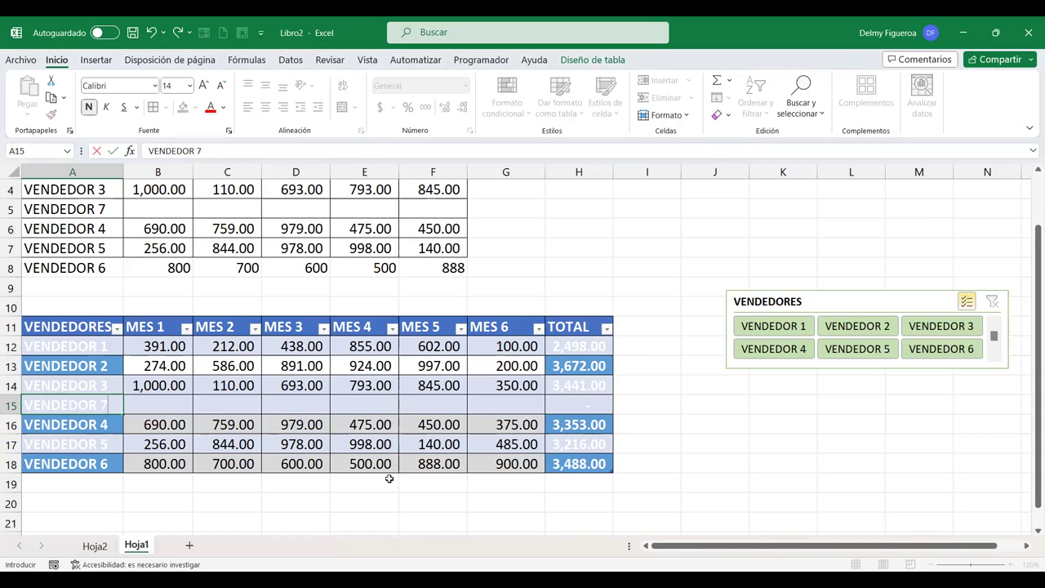
pyautogui.press('Tab')
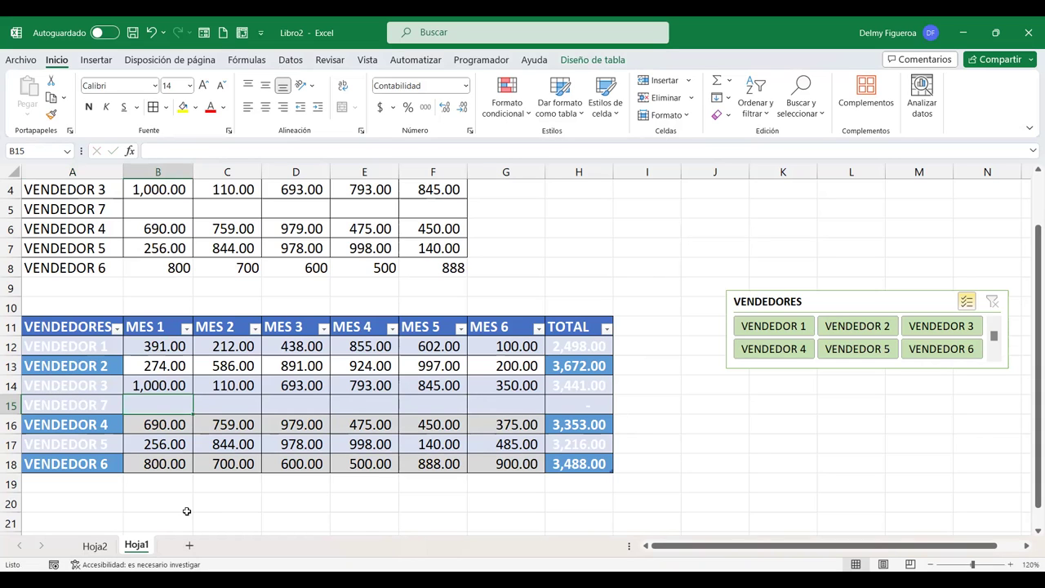
pyautogui.click(93, 406)
# - Insert six blank sheet rows at row 9, between the plain range and the formatted table
pyautogui.scroll(1, 93, 406)
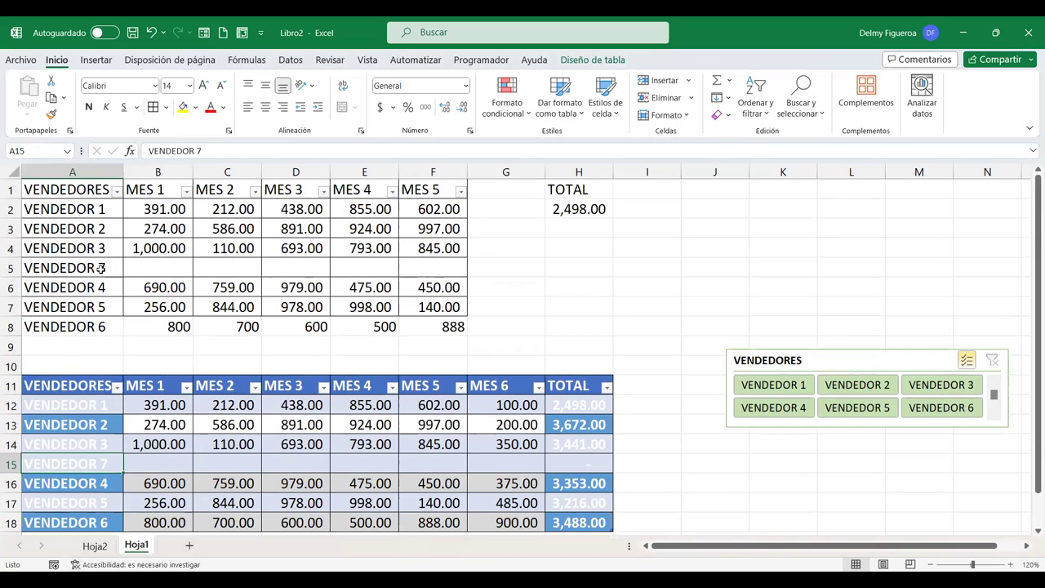
pyautogui.moveTo(114, 266); pyautogui.dragTo(418, 265)
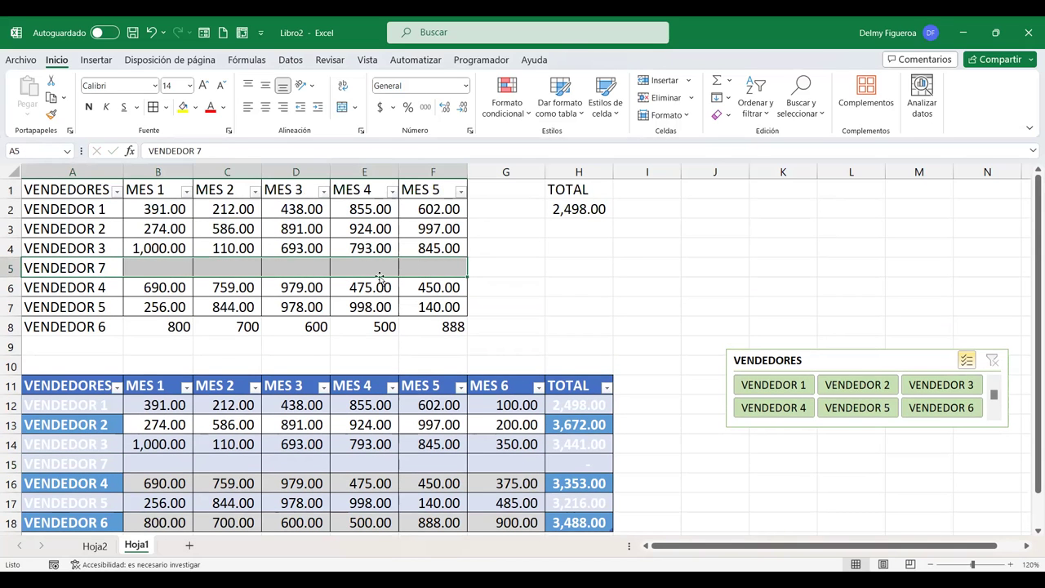
pyautogui.click(10, 346)
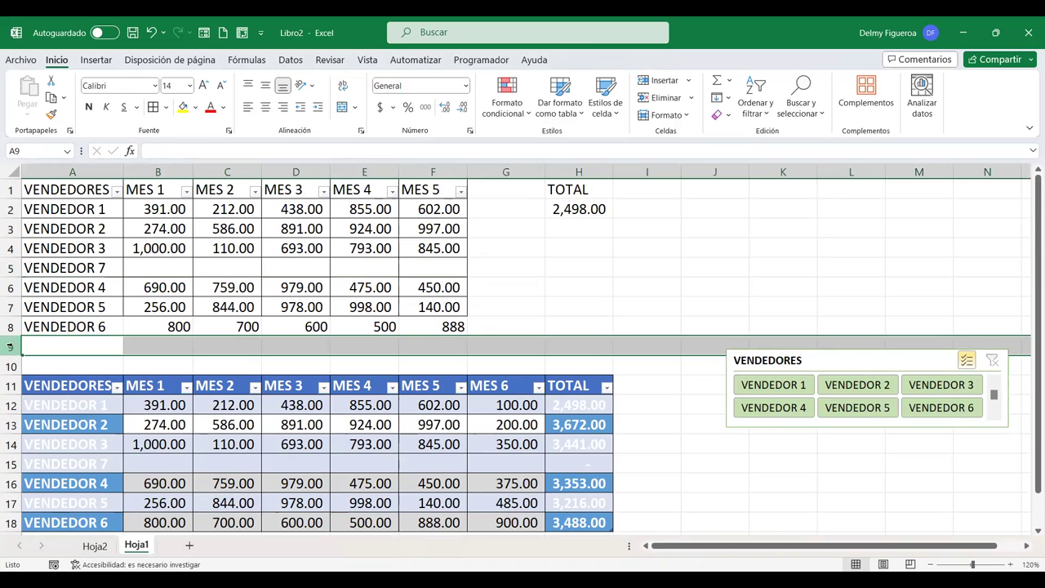
pyautogui.rightClick(10, 346)
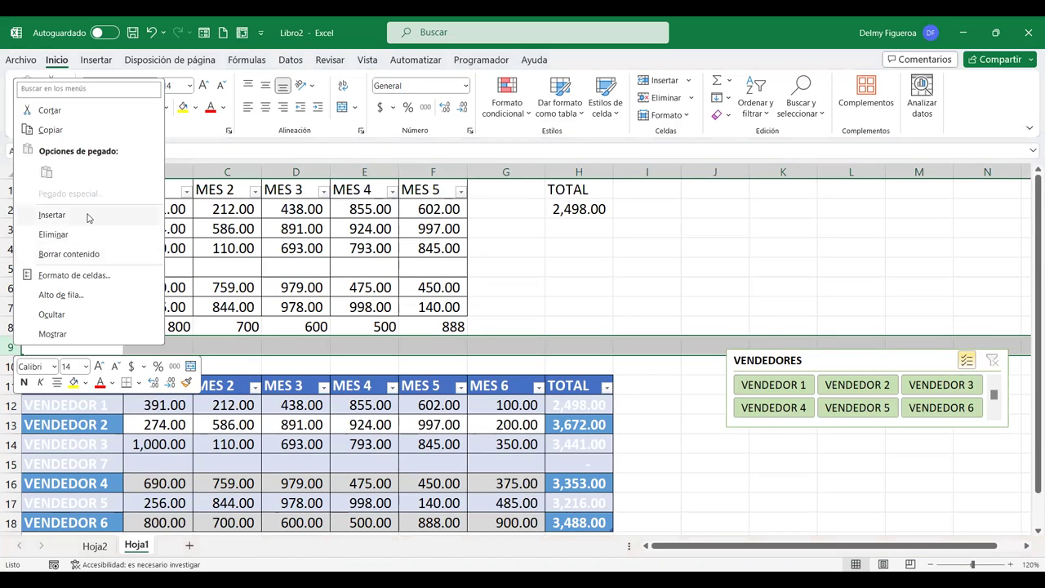
pyautogui.click(52, 215)
pyautogui.press('F4')
pyautogui.press('F4')
pyautogui.press('F4')
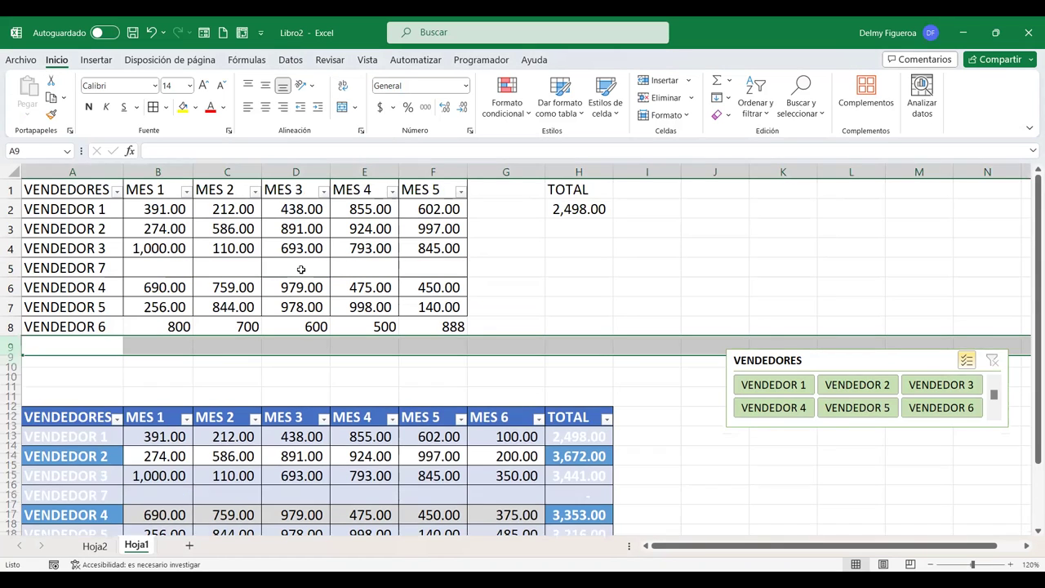
pyautogui.press('F4')
pyautogui.press('F4')
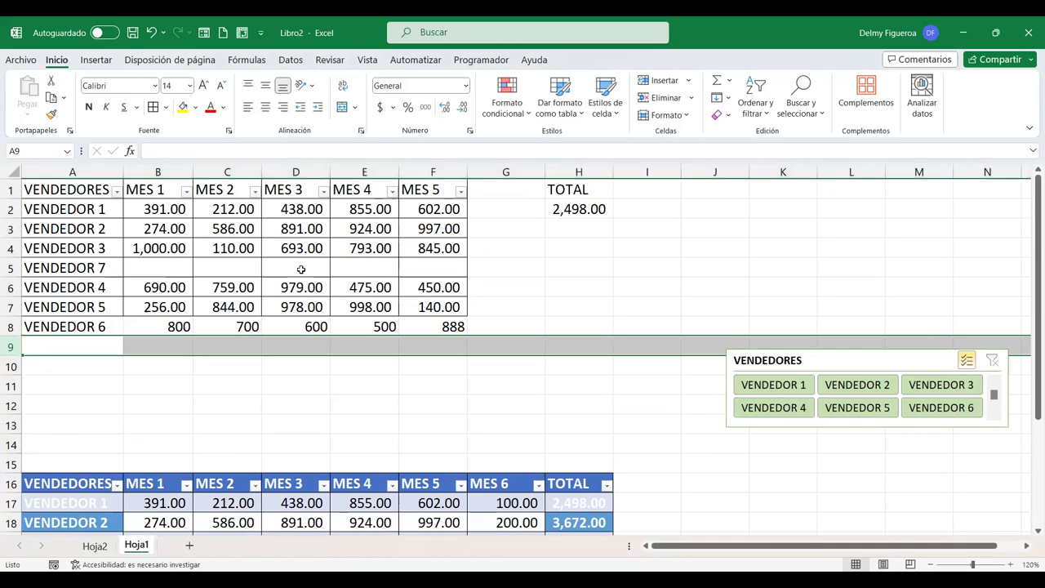
# - Move the plain range's VENDEDOR 7 row from A5:F5 to row 9, directly below VENDEDOR 6
pyautogui.click(76, 268)
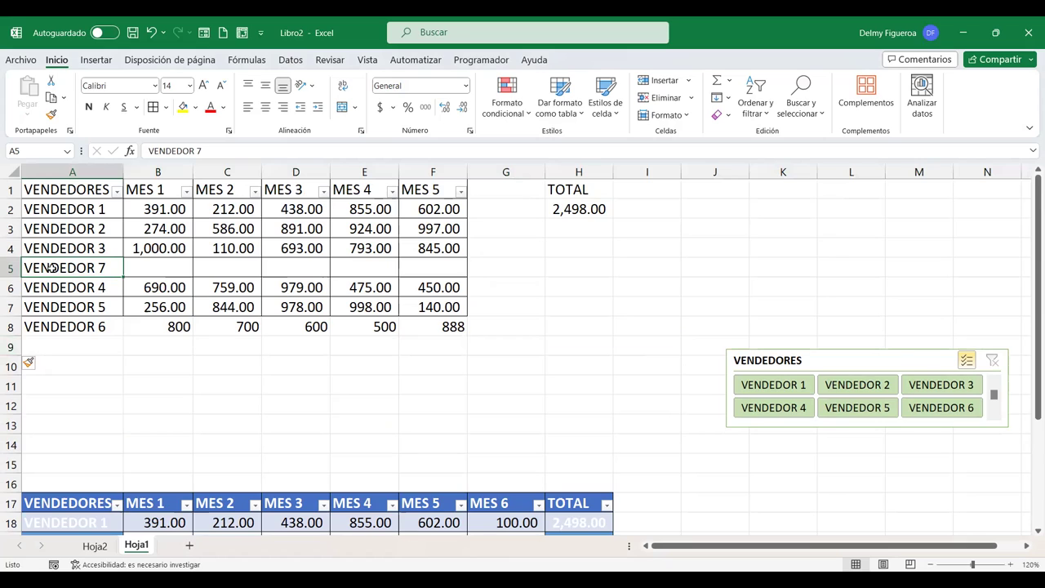
pyautogui.moveTo(51, 268); pyautogui.dragTo(414, 266)
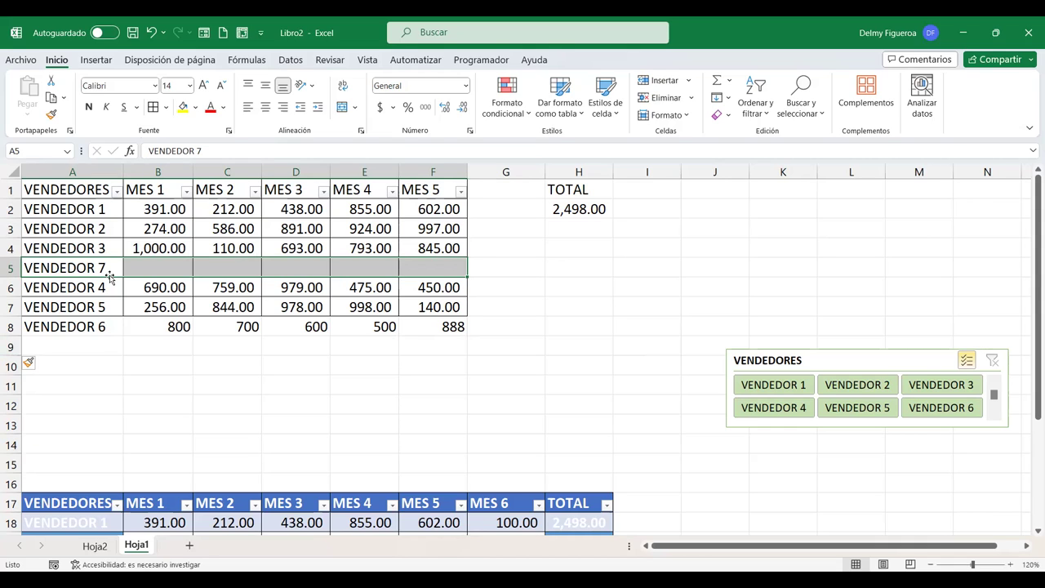
pyautogui.moveTo(109, 280); pyautogui.dragTo(110, 351)
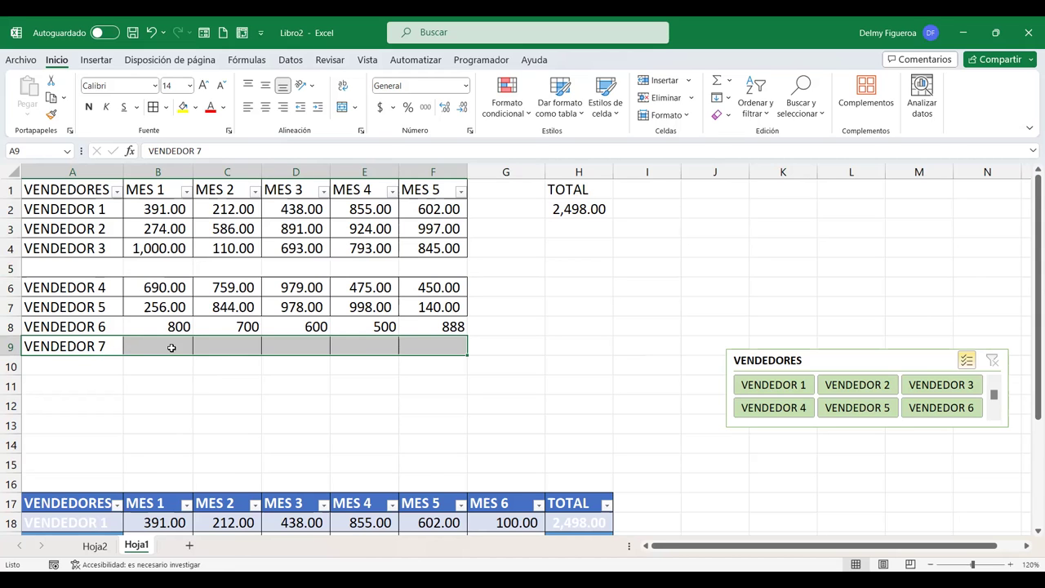
# - Try moving the formatted table's VENDEDOR 7 cells A21:H21 to row 25 below VENDEDOR 6, and undo the move
pyautogui.scroll(-4, 172, 350)
pyautogui.scroll(-1, 173, 349)
pyautogui.click(98, 346)
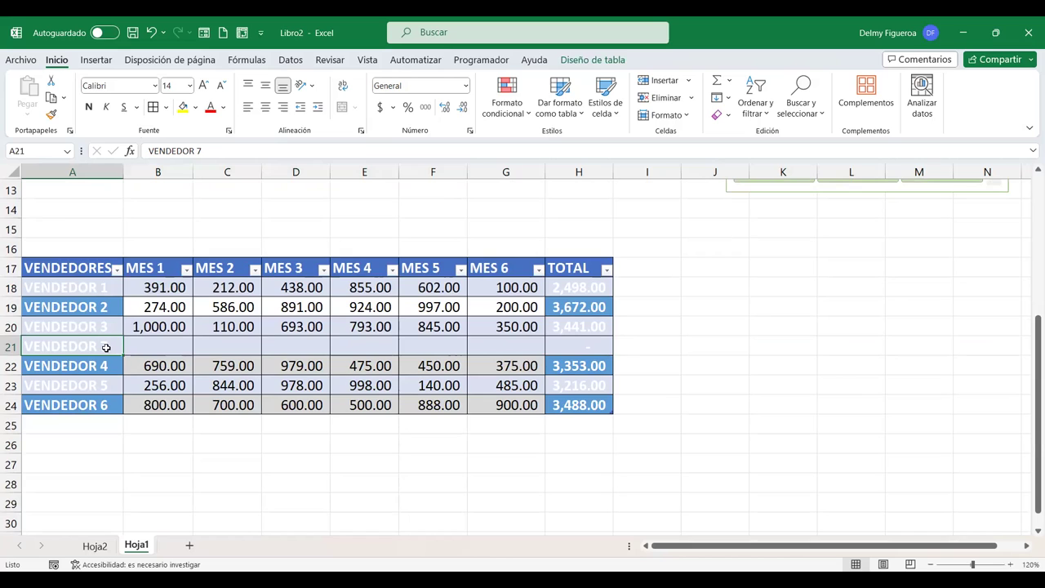
pyautogui.moveTo(50, 346); pyautogui.dragTo(549, 348)
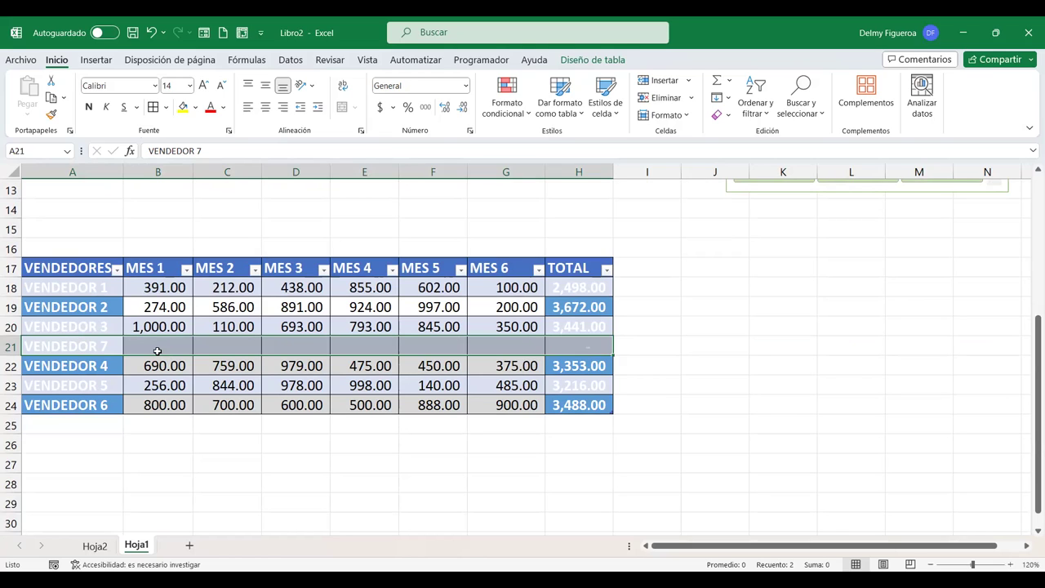
pyautogui.moveTo(73, 338); pyautogui.dragTo(90, 433)
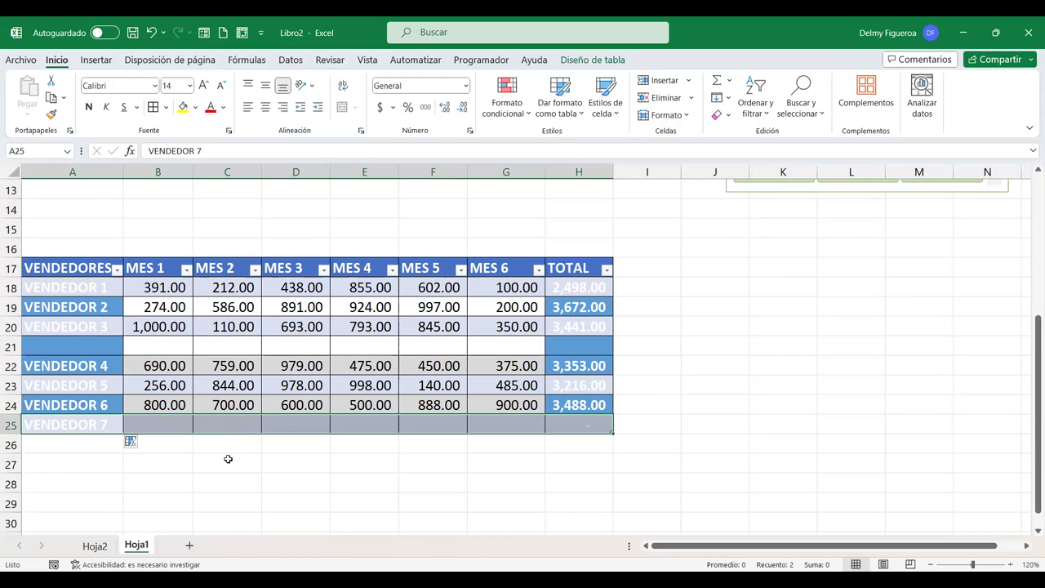
pyautogui.hotkey('ctrl', 'z')
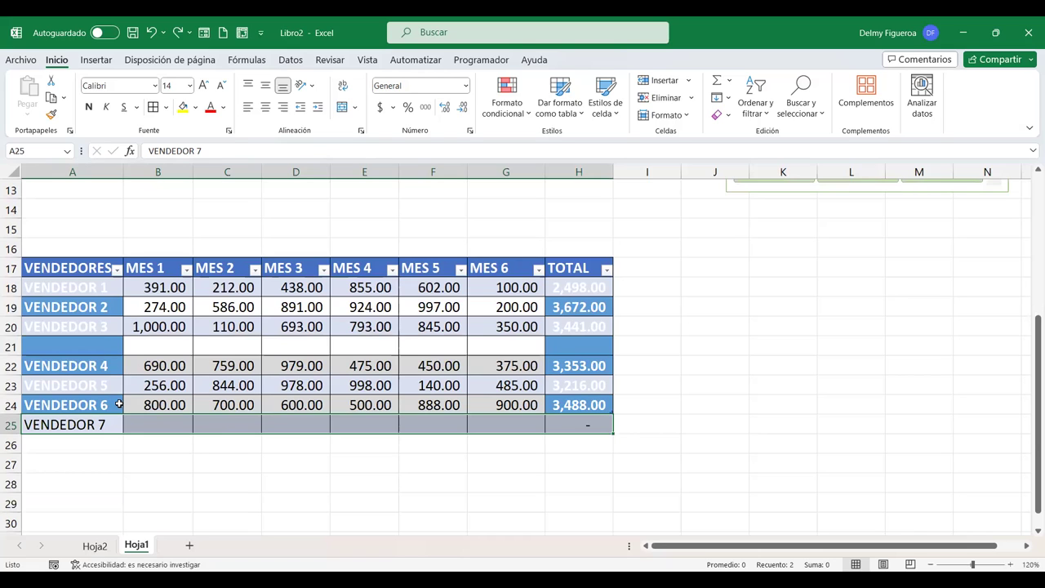
pyautogui.hotkey('ctrl', 'z')
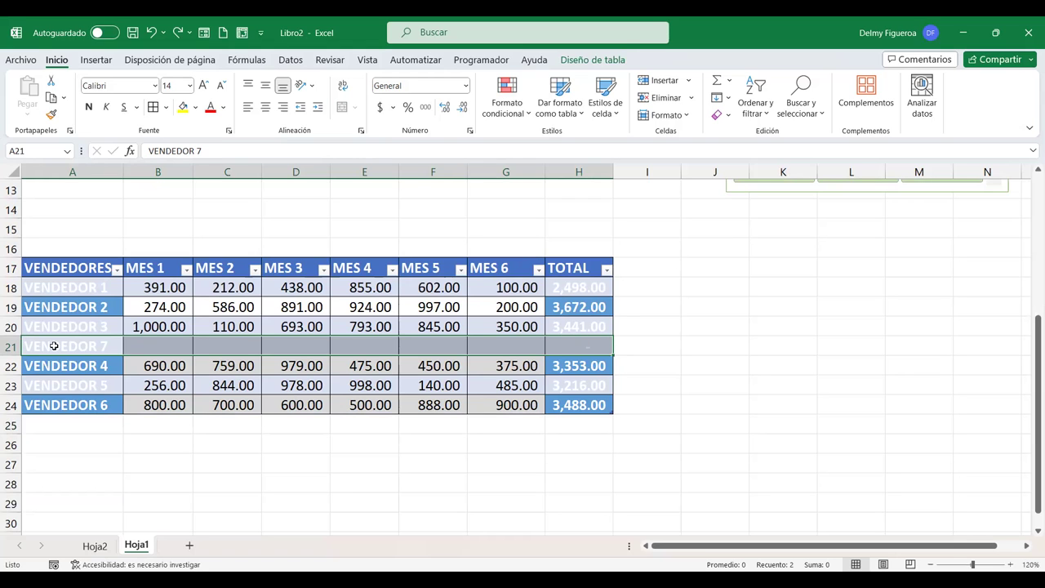
# - Try shifting the formatted table's VENDEDOR 7 and VENDEDOR 4 rows together to below VENDEDOR 6, and undo the move
pyautogui.scroll(1, 54, 347)
pyautogui.scroll(2, 54, 346)
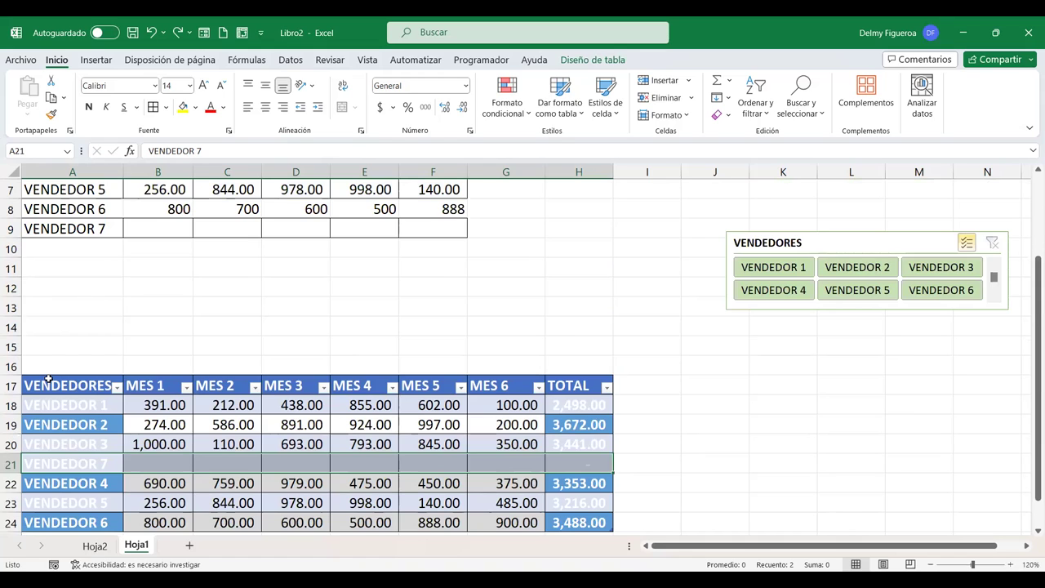
pyautogui.scroll(-2, 24, 346)
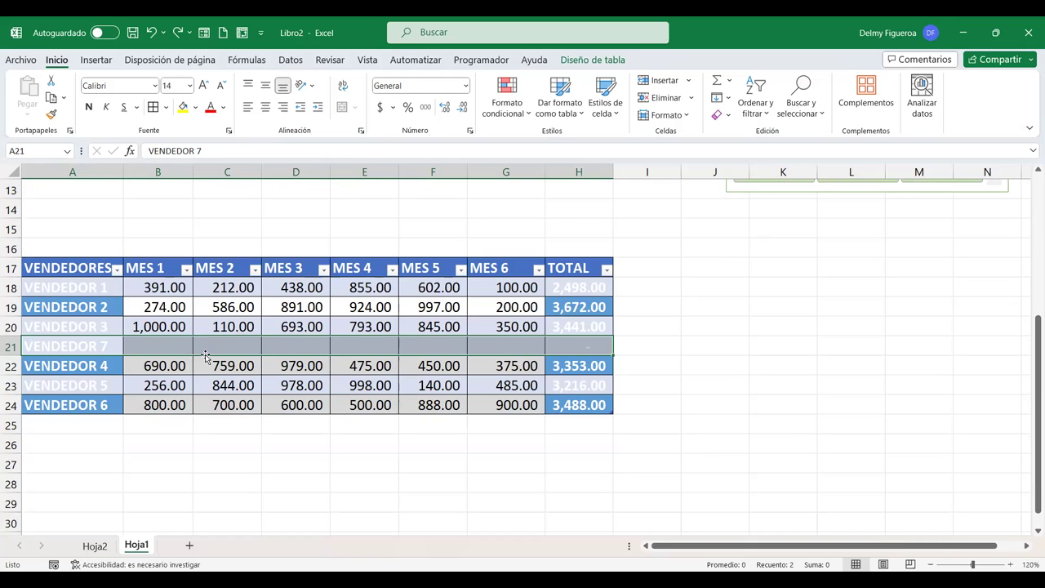
pyautogui.scroll(4, 206, 357)
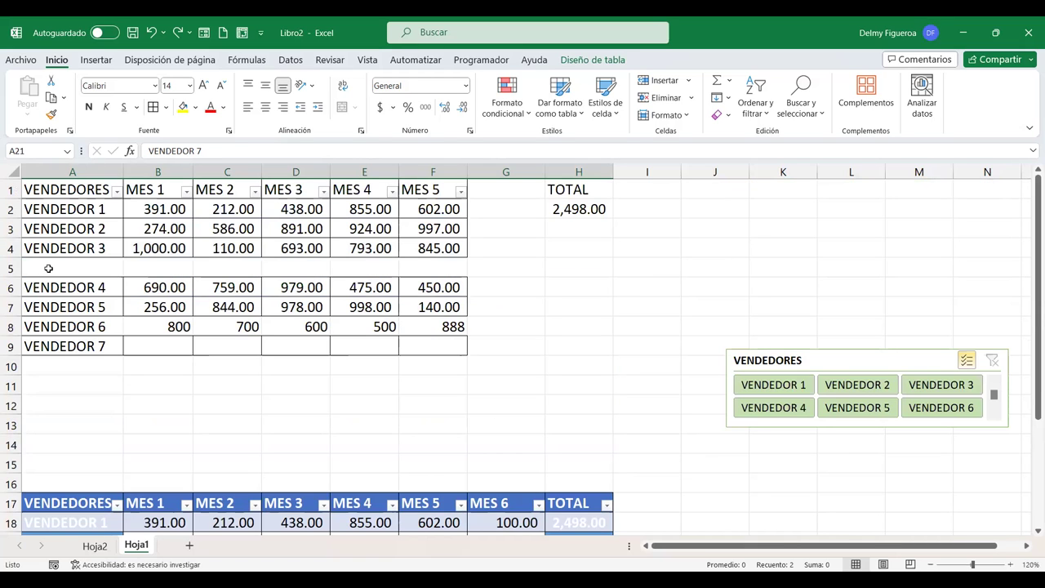
pyautogui.scroll(-3, 296, 500)
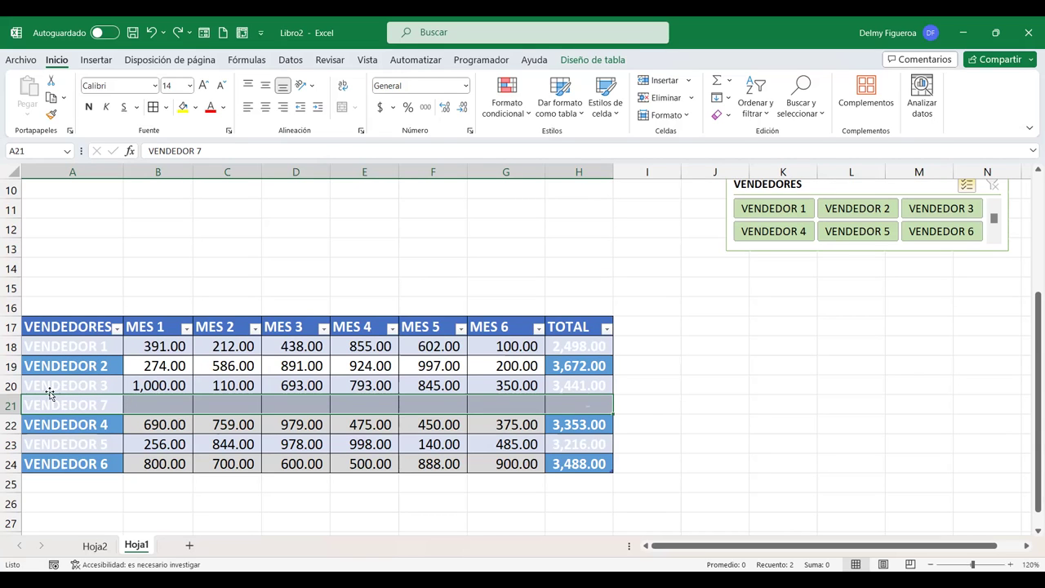
pyautogui.moveTo(22, 405); pyautogui.dragTo(53, 473)
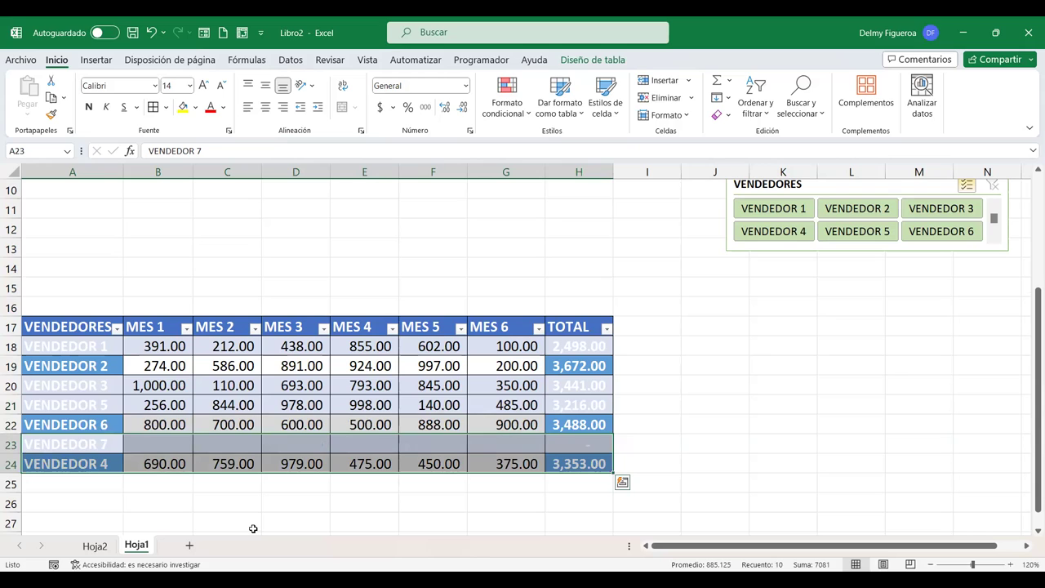
pyautogui.hotkey('ctrl', 'z')
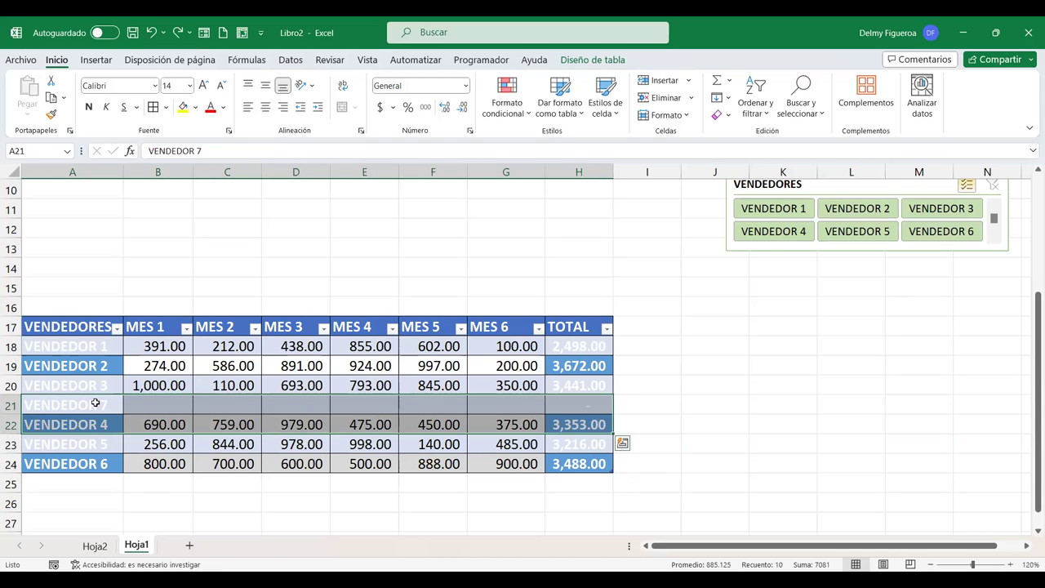
pyautogui.click(95, 403)
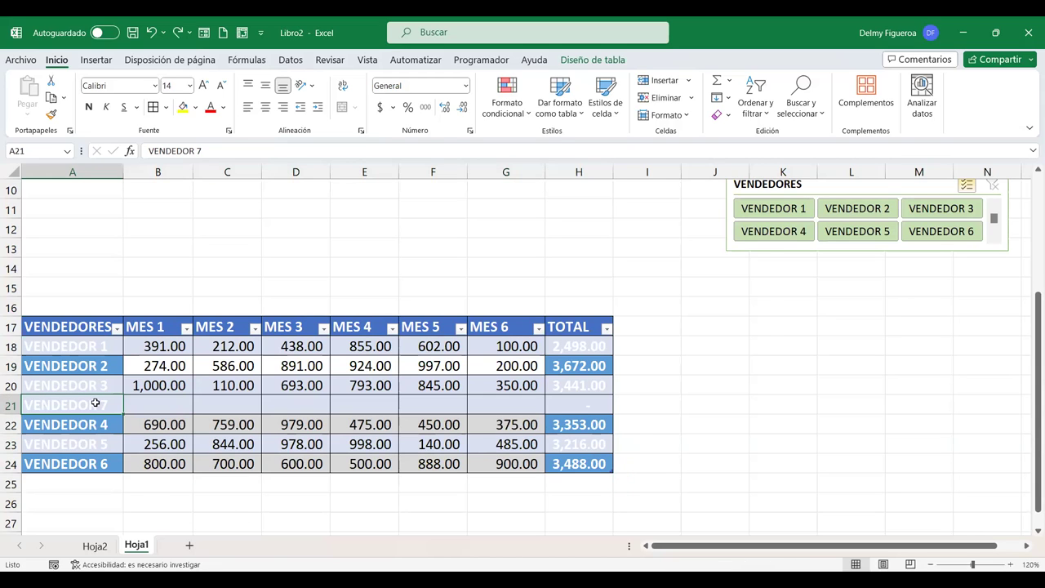
# - Select the formatted table's VENDEDOR 7 row and its MES 6 values as a table row and column, comparing with the plain range
pyautogui.click(21, 405)
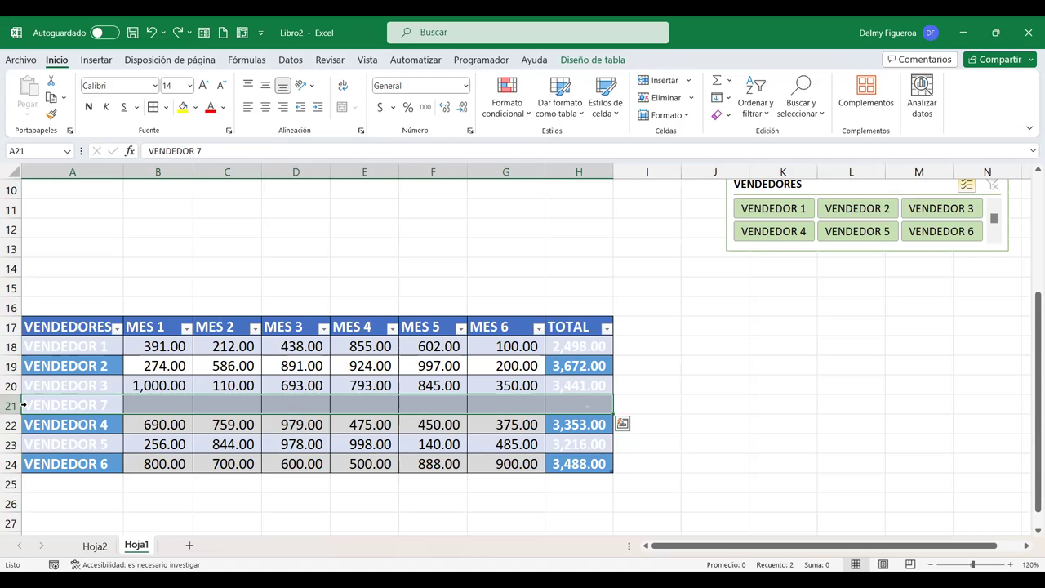
pyautogui.hotkey('ctrl', 'shift', 'Down')
pyautogui.click(140, 405)
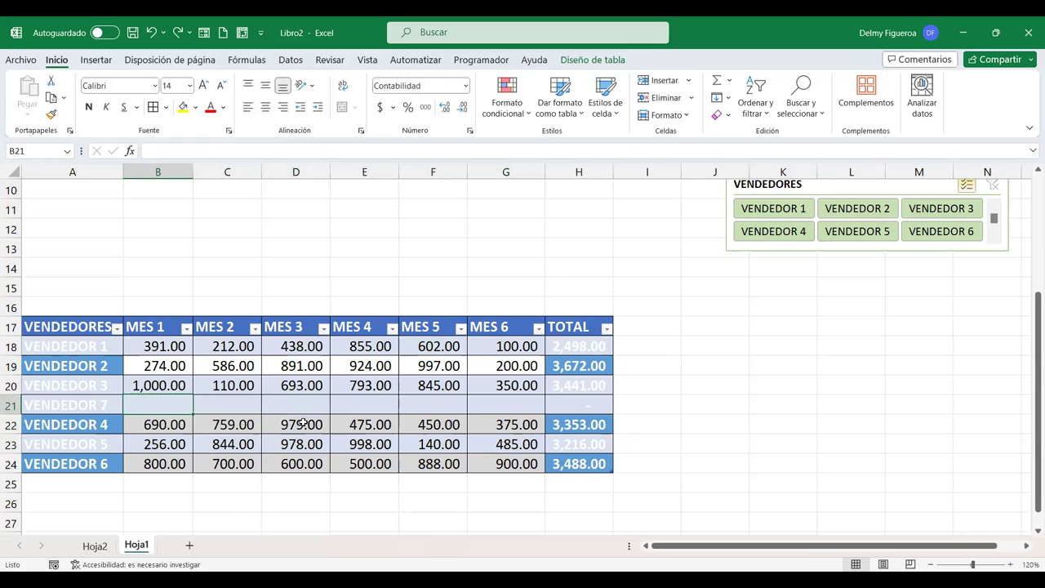
pyautogui.scroll(1, 498, 380)
pyautogui.scroll(-1, 517, 371)
pyautogui.click(511, 343)
pyautogui.hotkey('ctrl', 'shift', 'Down')
pyautogui.scroll(3, 518, 343)
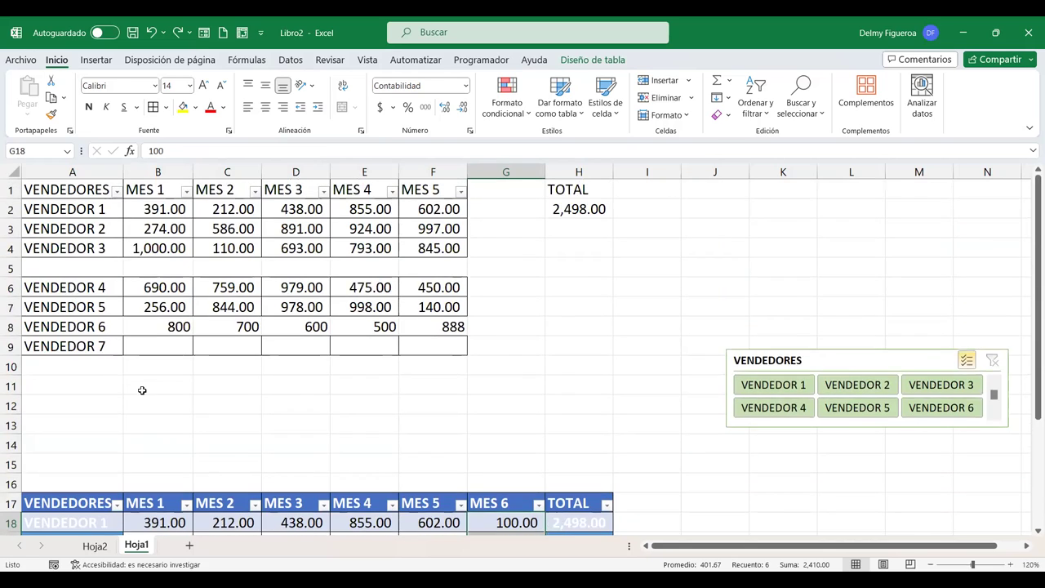
pyautogui.scroll(-3, 142, 390)
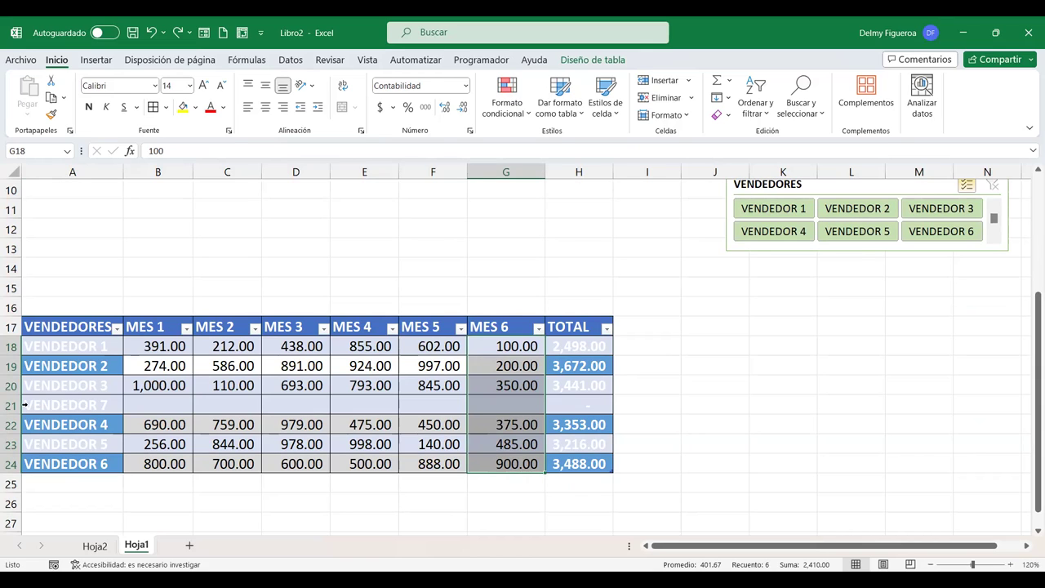
pyautogui.click(25, 405)
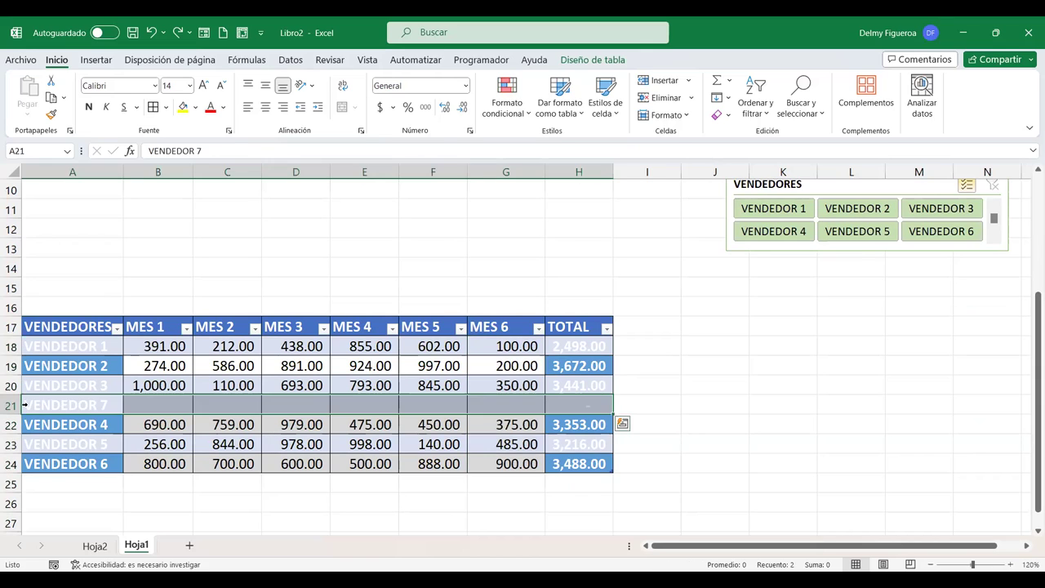
pyautogui.scroll(1, 349, 403)
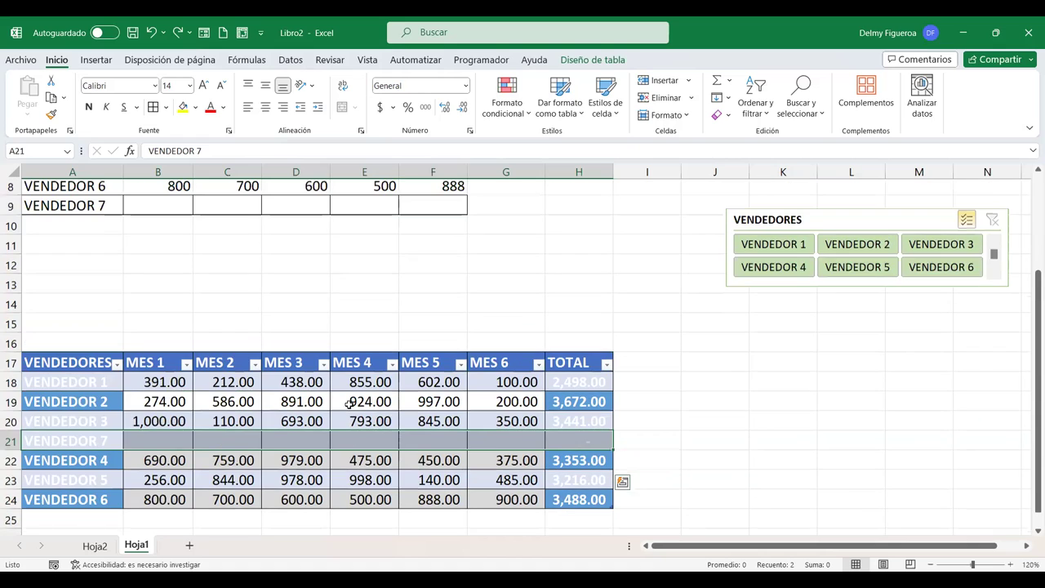
pyautogui.scroll(3, 350, 404)
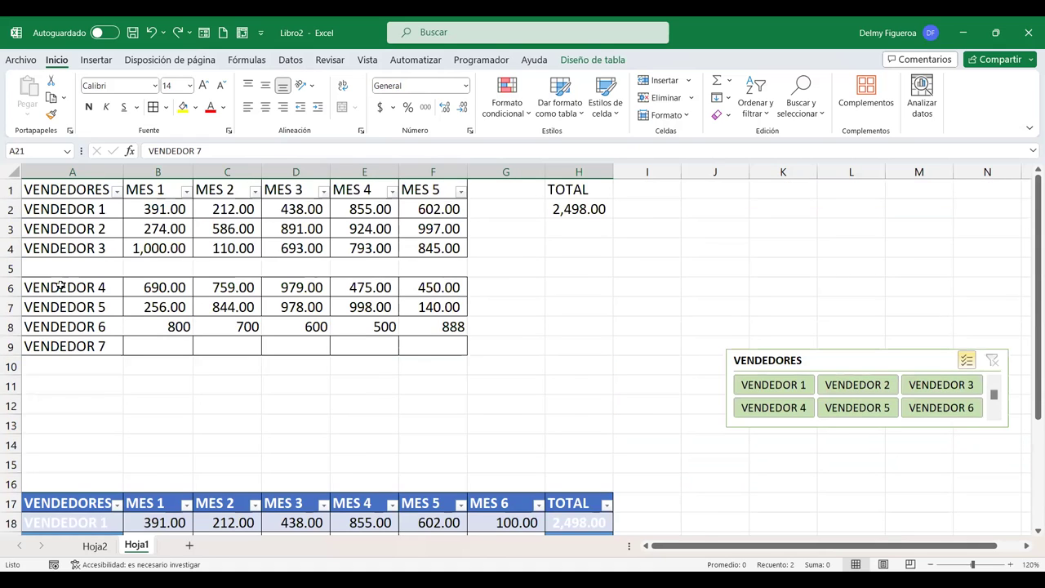
# - Select entire sheet row 5 and entire column F through the plain range to compare with table-only selection
pyautogui.click(16, 268)
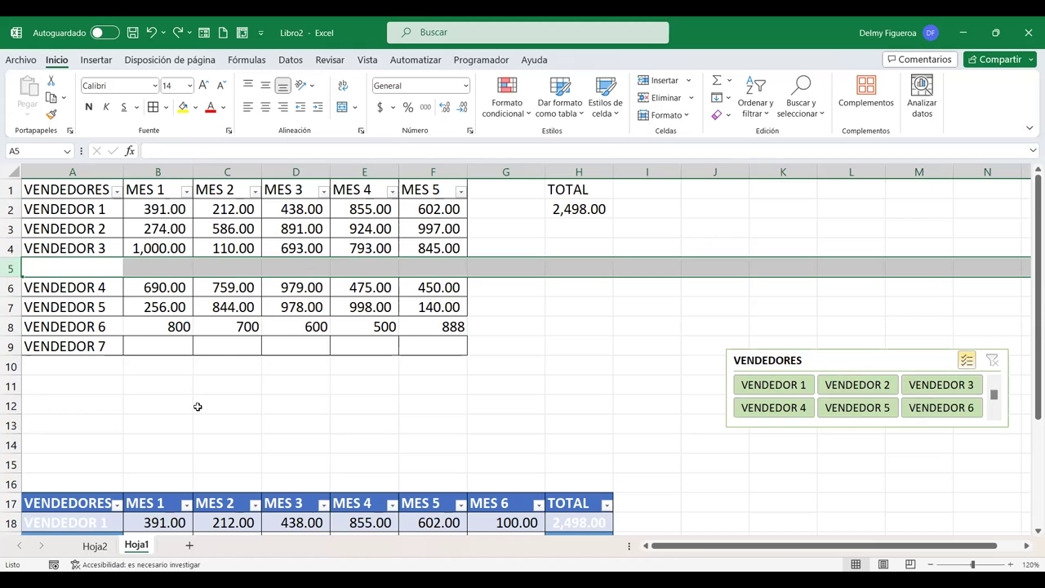
pyautogui.scroll(-2, 198, 404)
pyautogui.scroll(2, 244, 418)
pyautogui.click(436, 196)
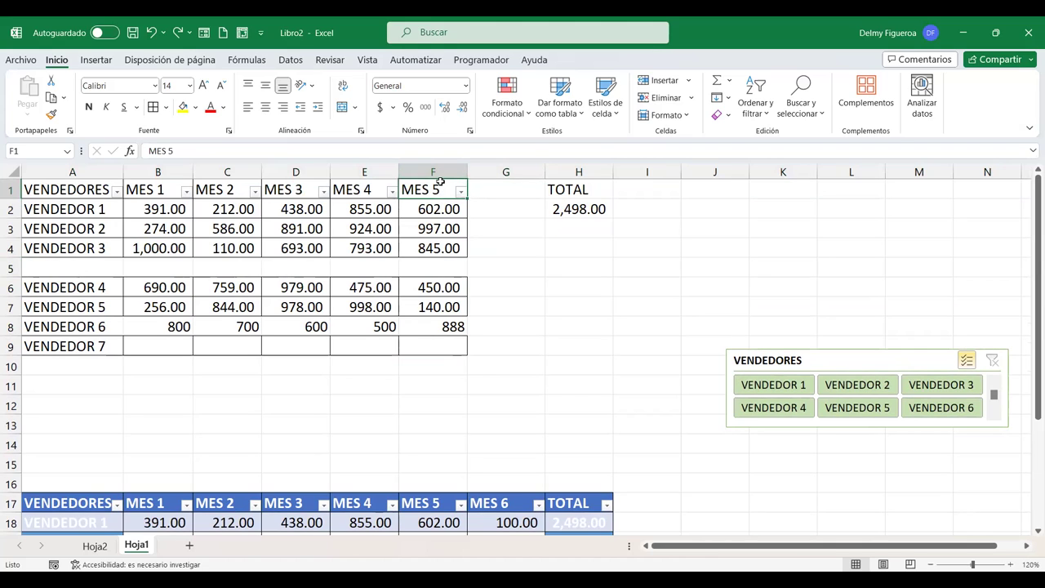
pyautogui.click(439, 173)
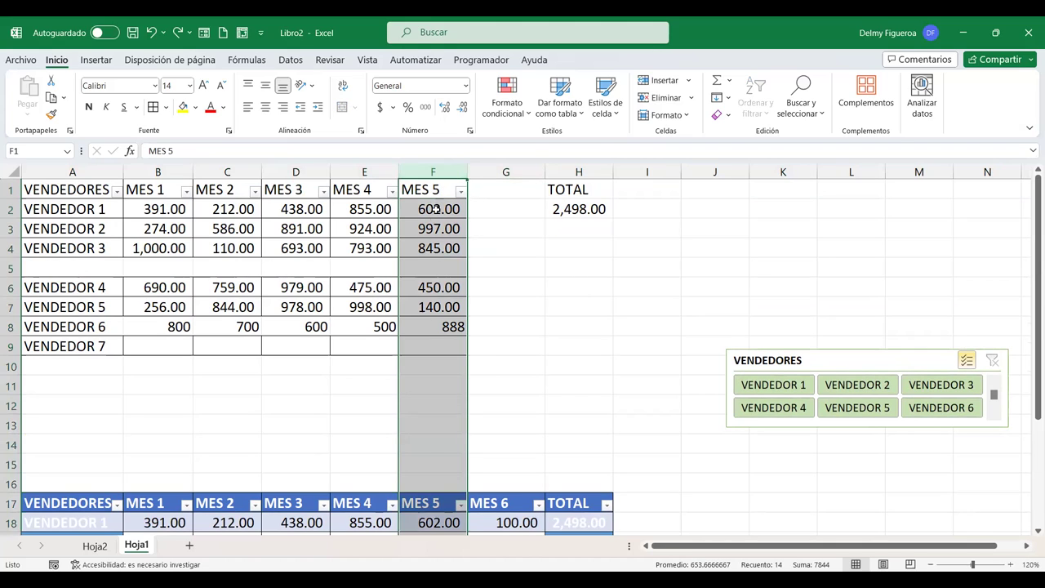
pyautogui.click(435, 208)
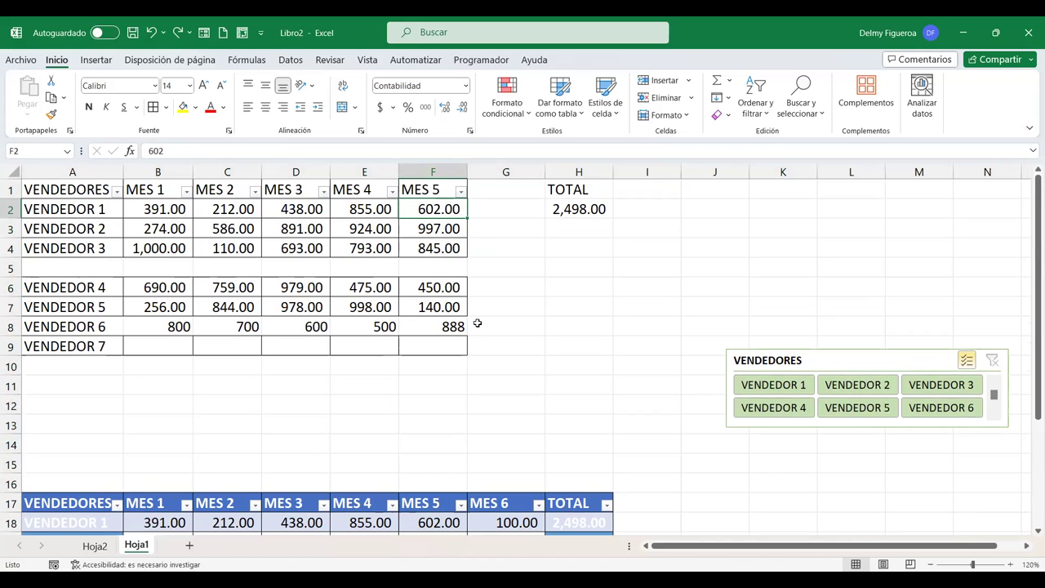
# - Try moving the formatted table's MES 6 values G18:G24 onto the MES 5 values, and cancel the replacement
pyautogui.scroll(-4, 478, 324)
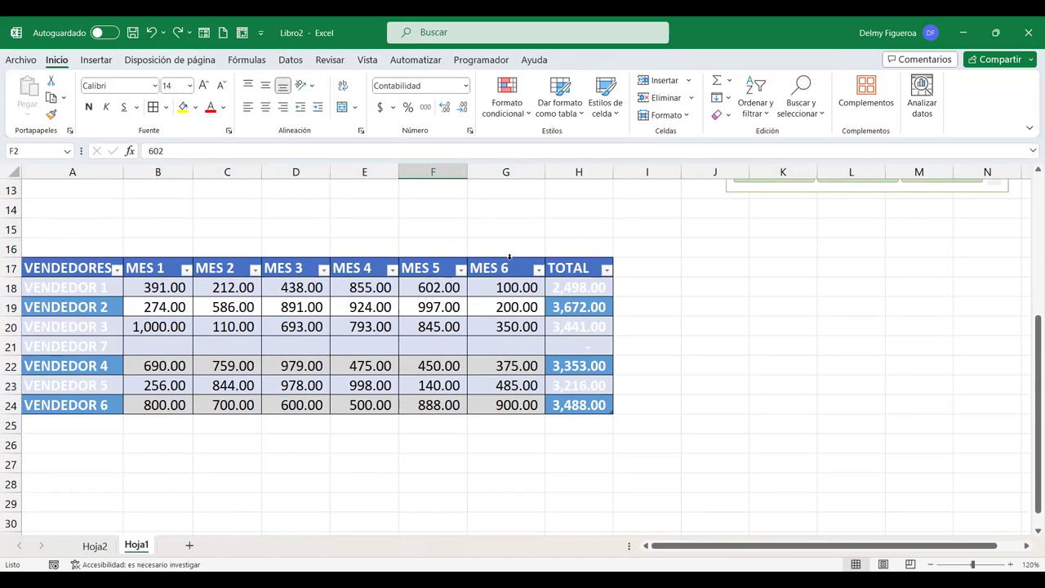
pyautogui.click(509, 257)
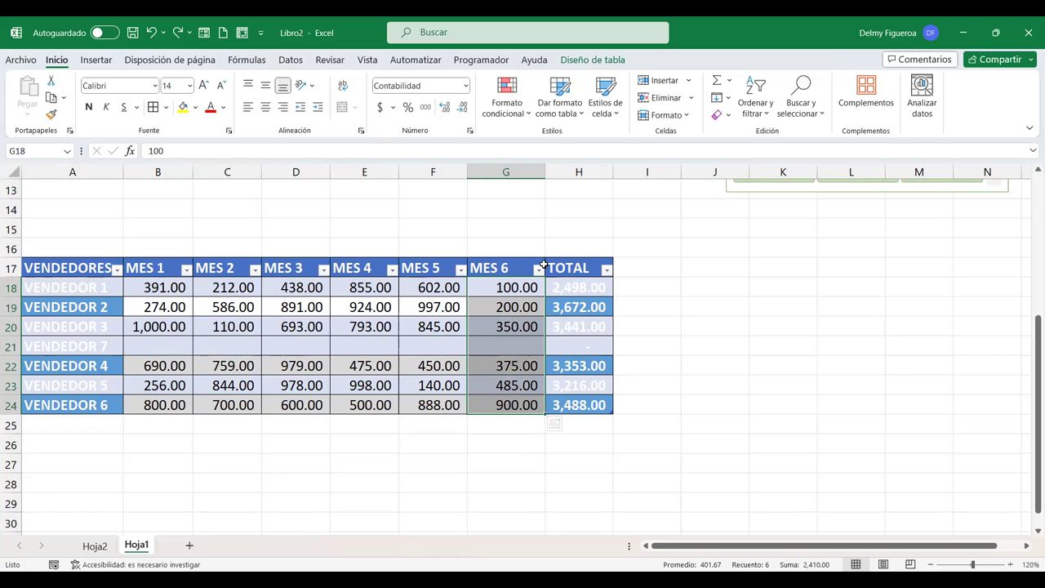
pyautogui.click(479, 269)
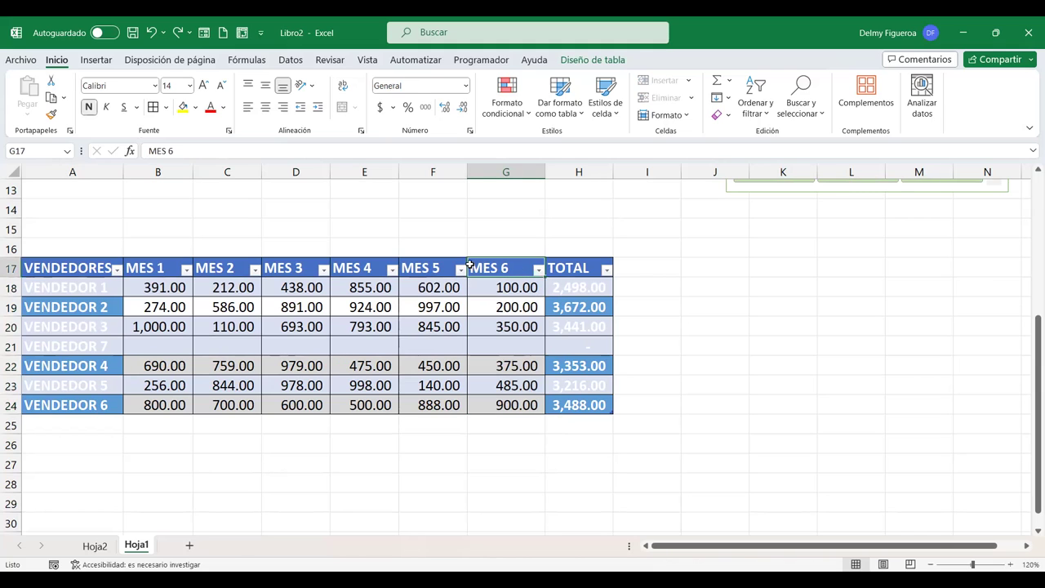
pyautogui.click(496, 259)
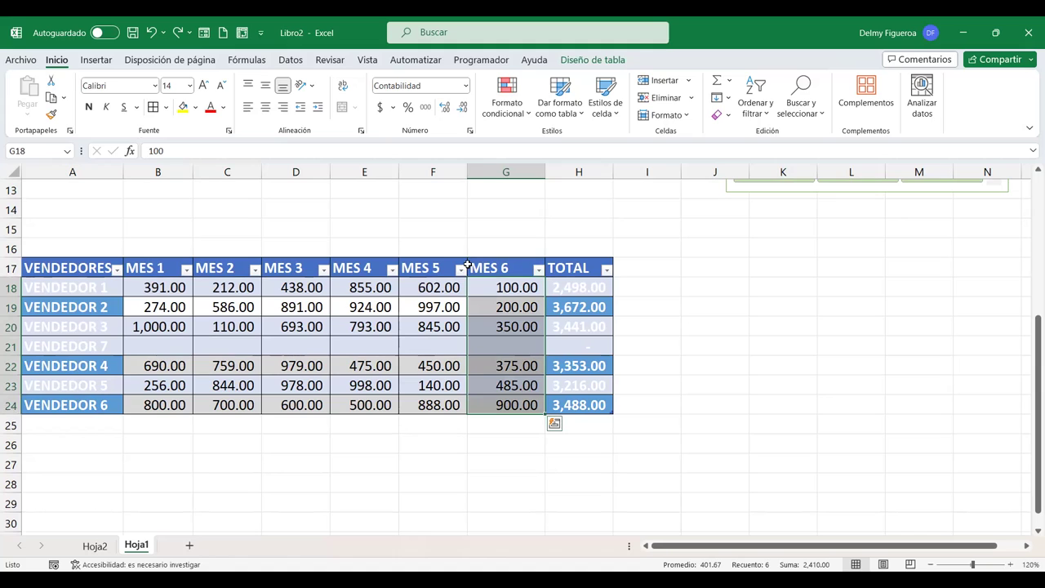
pyautogui.moveTo(544, 386); pyautogui.dragTo(484, 363)
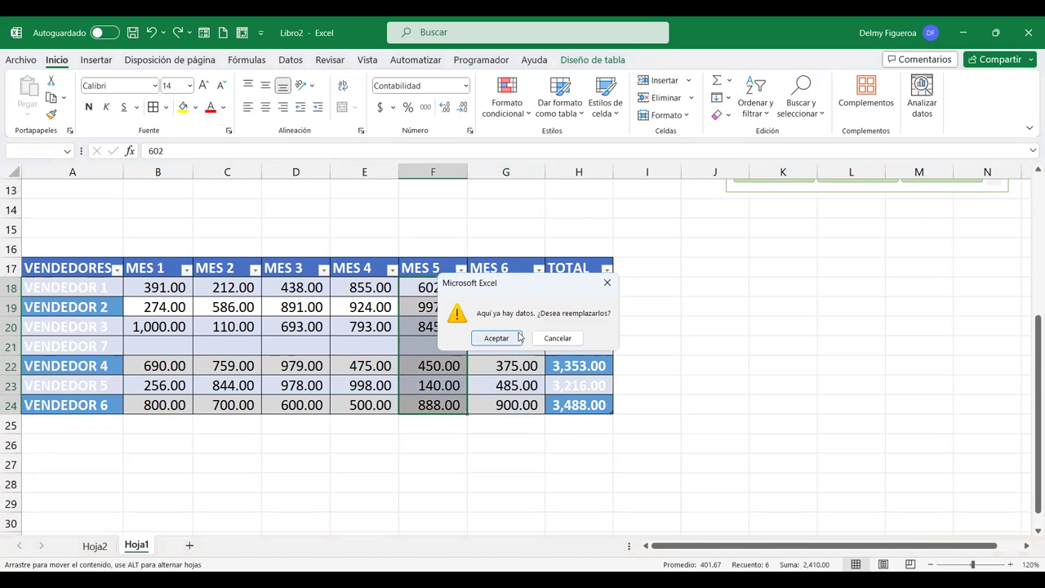
pyautogui.click(559, 343)
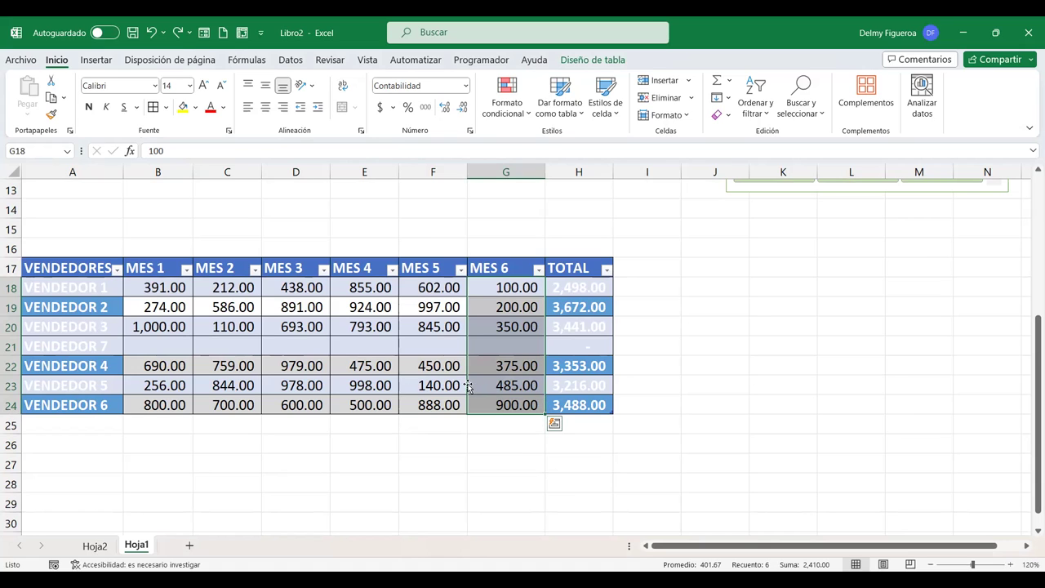
pyautogui.moveTo(463, 347); pyautogui.dragTo(459, 348)
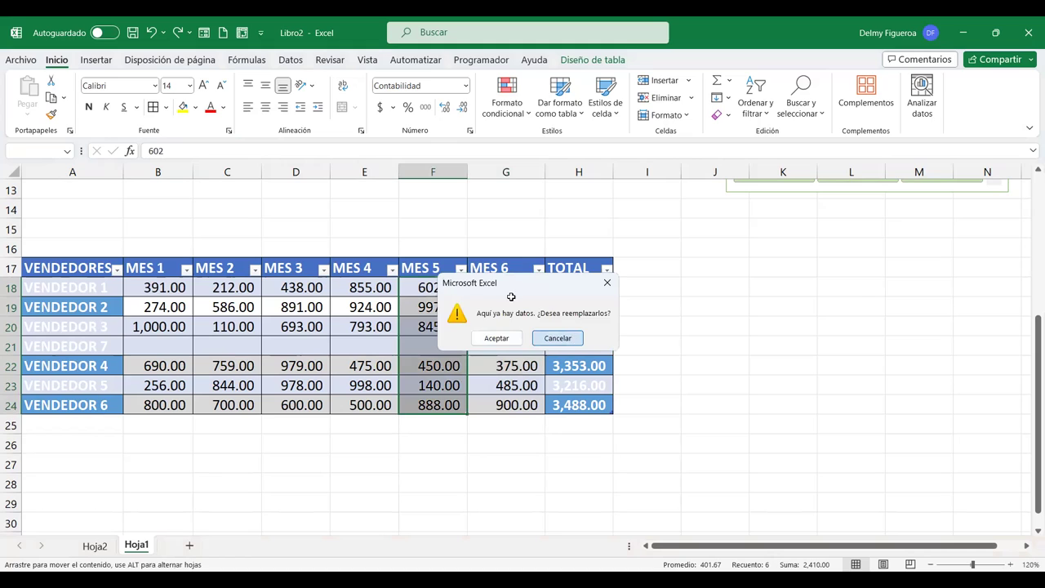
pyautogui.press('Escape')
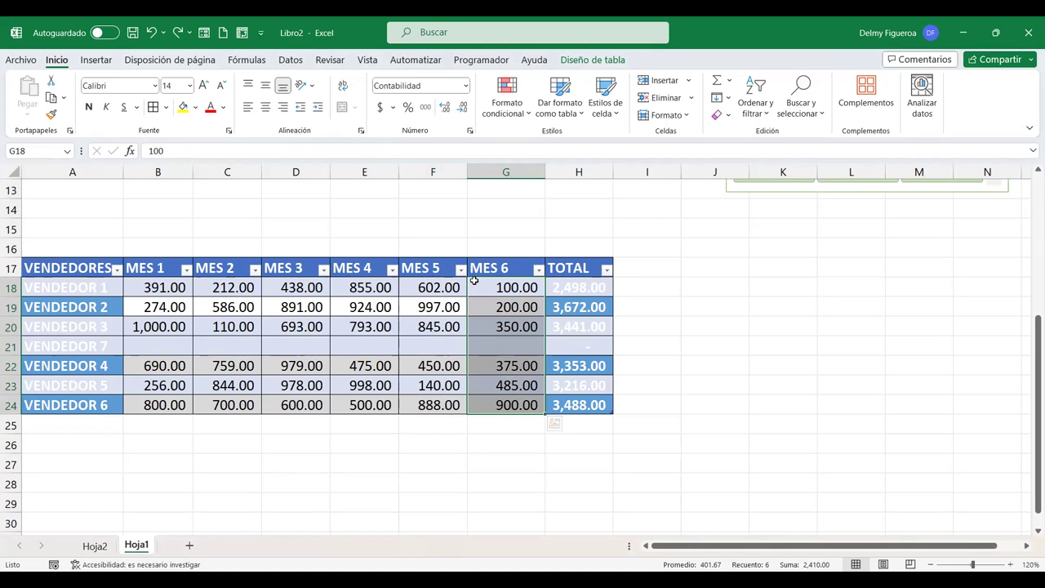
# - Move the formatted table's entire MES 6 column, header included, between MES 4 and MES 5, inserting it at F17:F24
pyautogui.click(512, 258)
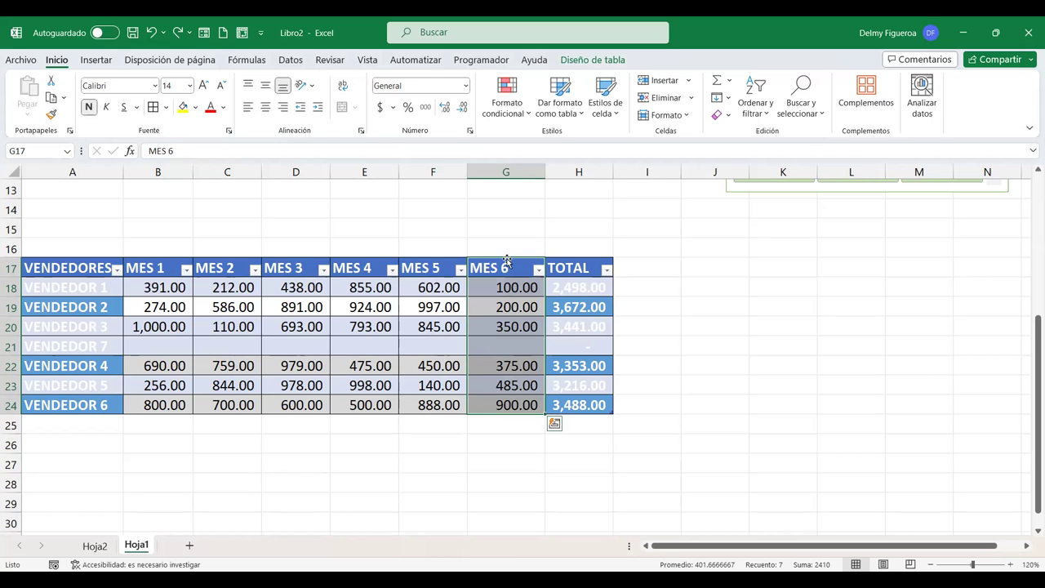
pyautogui.moveTo(507, 260); pyautogui.dragTo(520, 286)
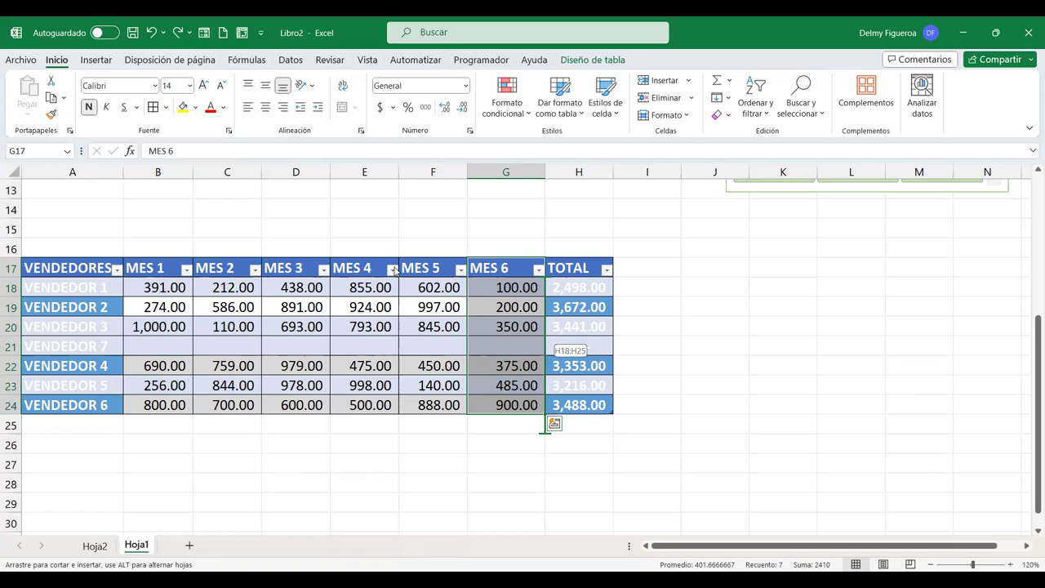
pyautogui.moveTo(394, 272); pyautogui.dragTo(395, 272)
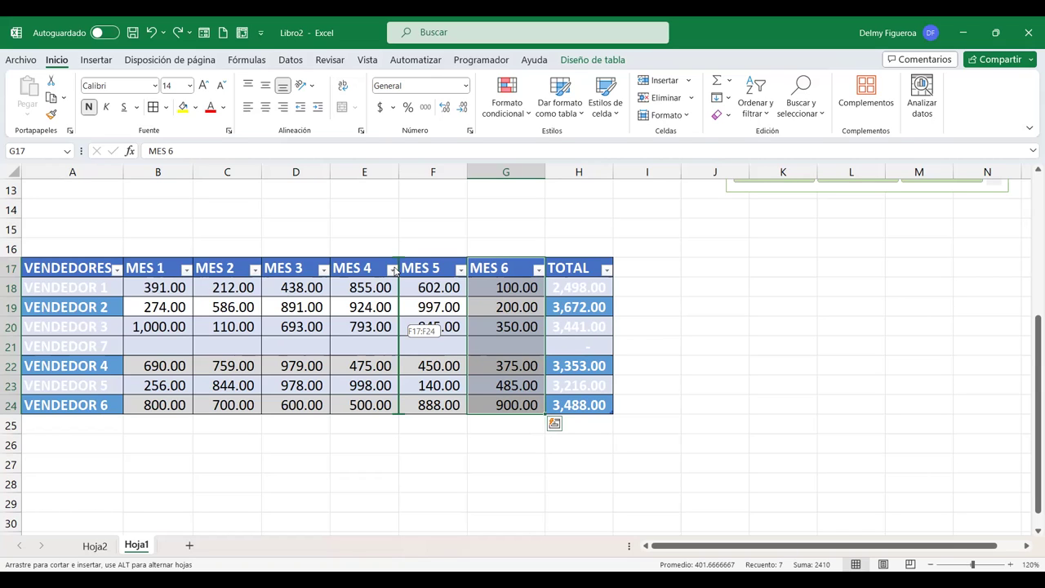
pyautogui.moveTo(394, 271); pyautogui.dragTo(395, 271)
pyautogui.moveTo(395, 271); pyautogui.dragTo(395, 272)
pyautogui.moveTo(394, 271); pyautogui.dragTo(394, 271)
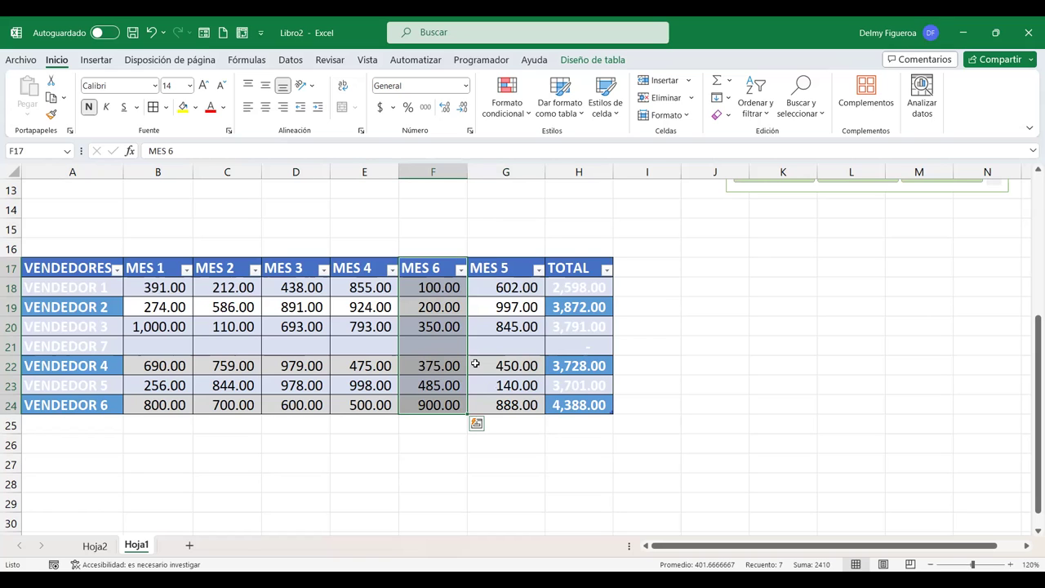
# - Try moving the plain range's MES 5 column F1:F9 onto the MES 4 column, and cancel the replacement
pyautogui.scroll(4, 475, 363)
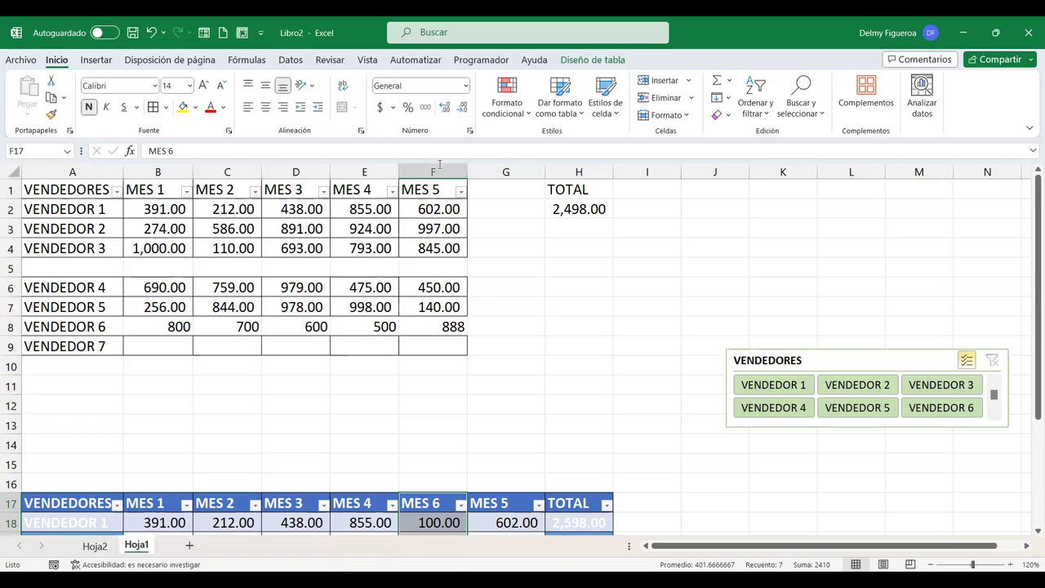
pyautogui.moveTo(432, 183); pyautogui.dragTo(433, 348)
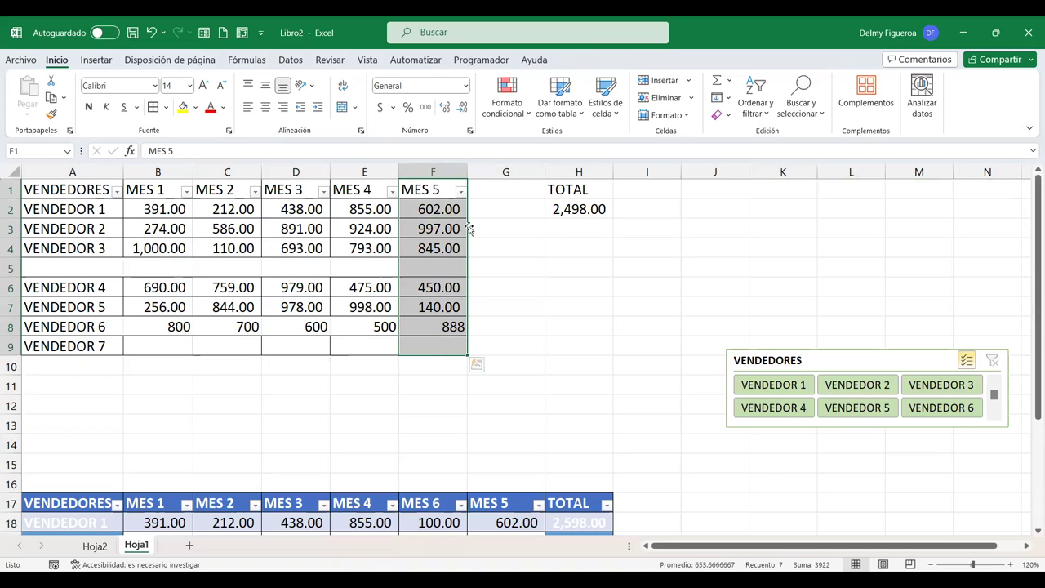
pyautogui.moveTo(470, 230); pyautogui.dragTo(337, 227)
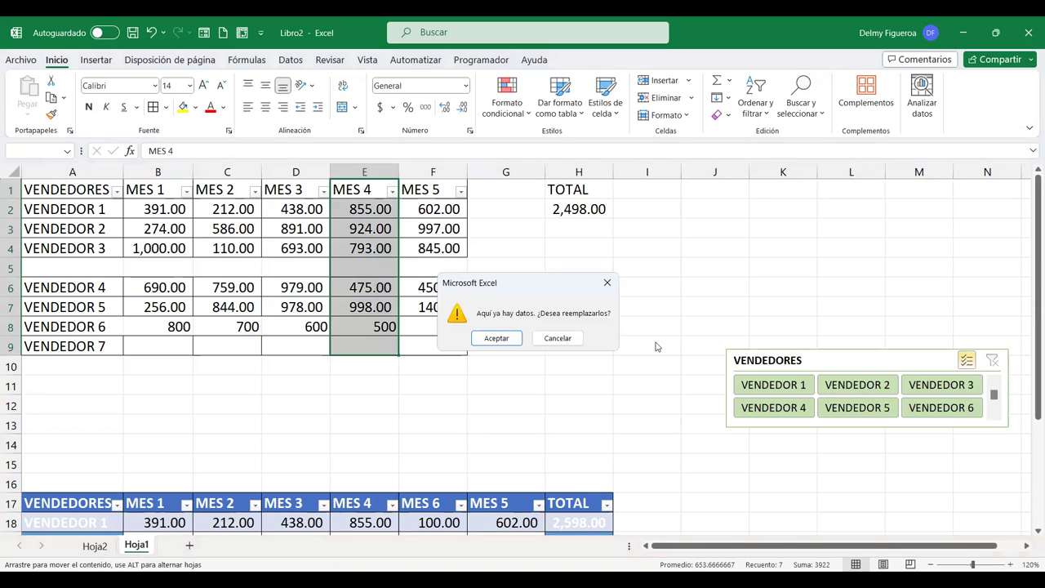
pyautogui.click(561, 340)
pyautogui.click(577, 361)
# - Examine the TOTAL formula in the formatted table's VENDEDOR 7 row and compare the table with the plain range
pyautogui.scroll(-3, 571, 351)
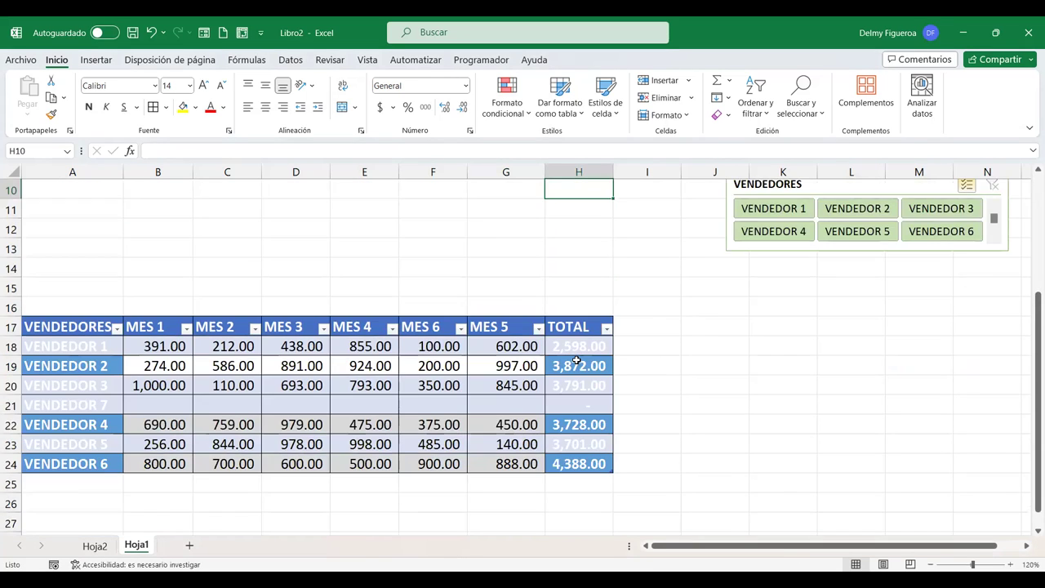
pyautogui.scroll(-2, 564, 327)
pyautogui.click(560, 291)
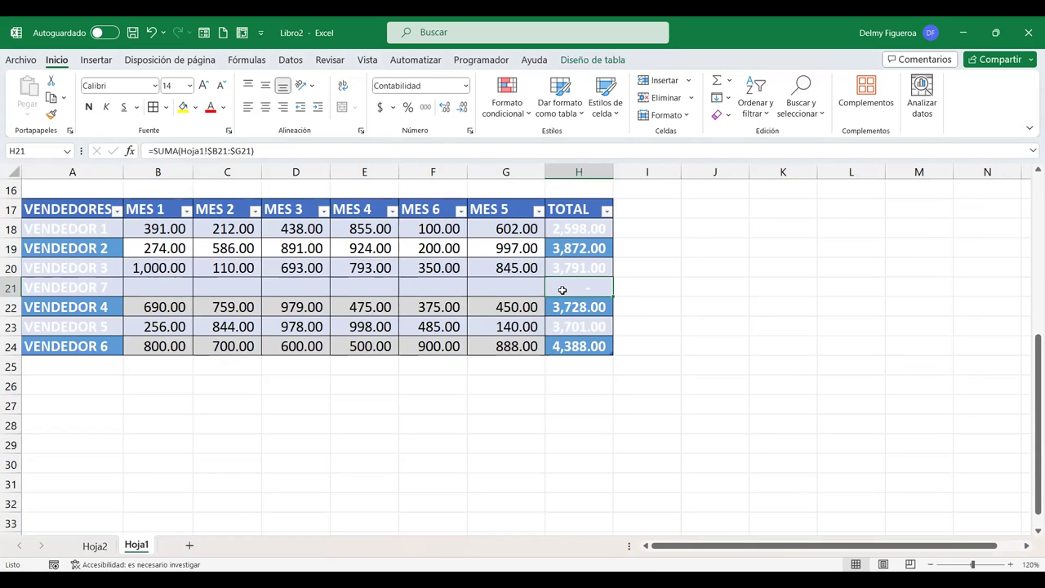
pyautogui.scroll(2, 562, 290)
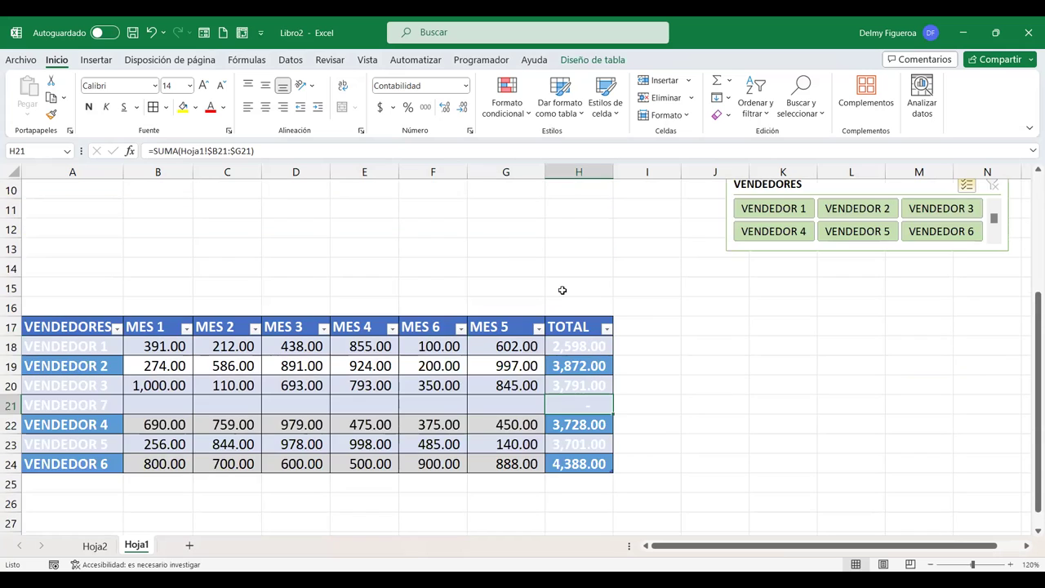
pyautogui.scroll(3, 562, 289)
pyautogui.scroll(-2, 541, 351)
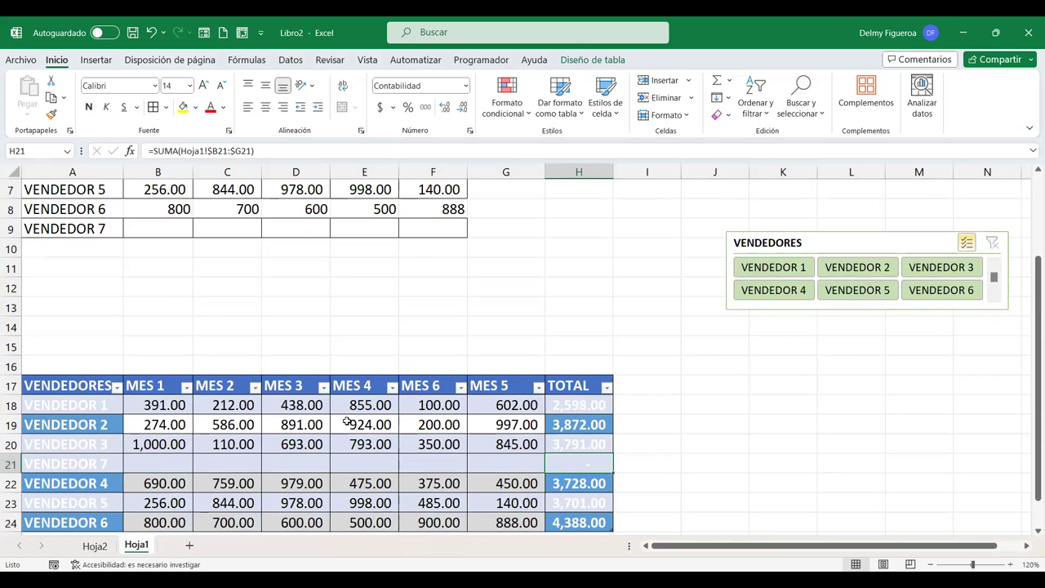
pyautogui.scroll(-1, 436, 435)
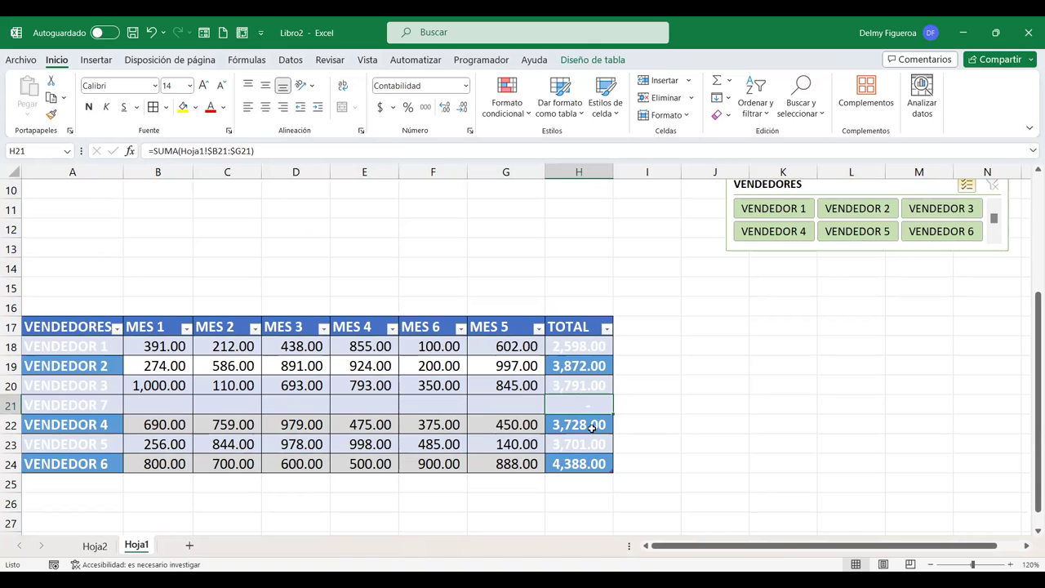
pyautogui.click(523, 404)
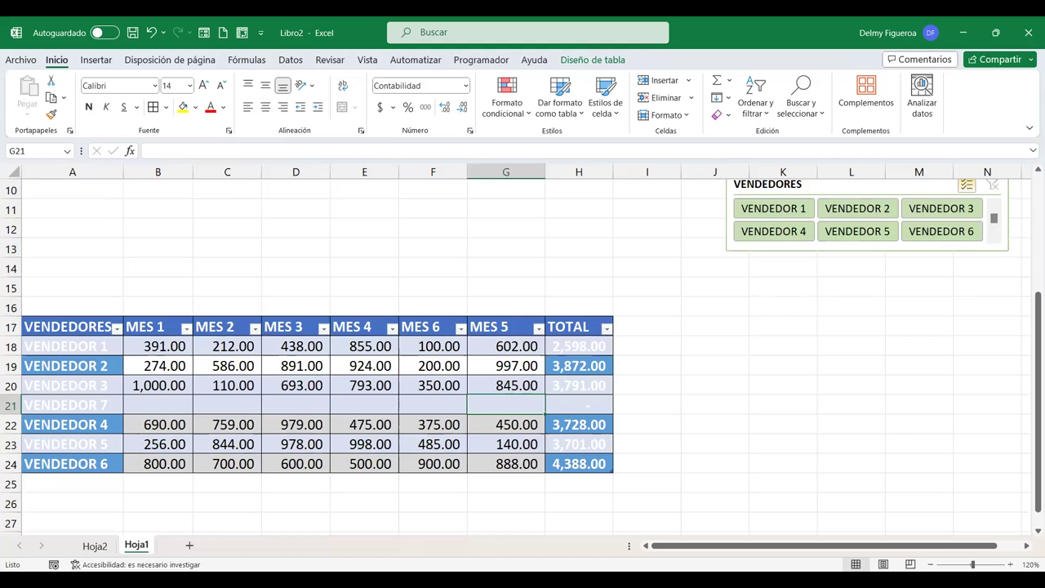
# - Review the formatted table's design tools, including its refresh options, and return to the plain range
pyautogui.click(593, 60)
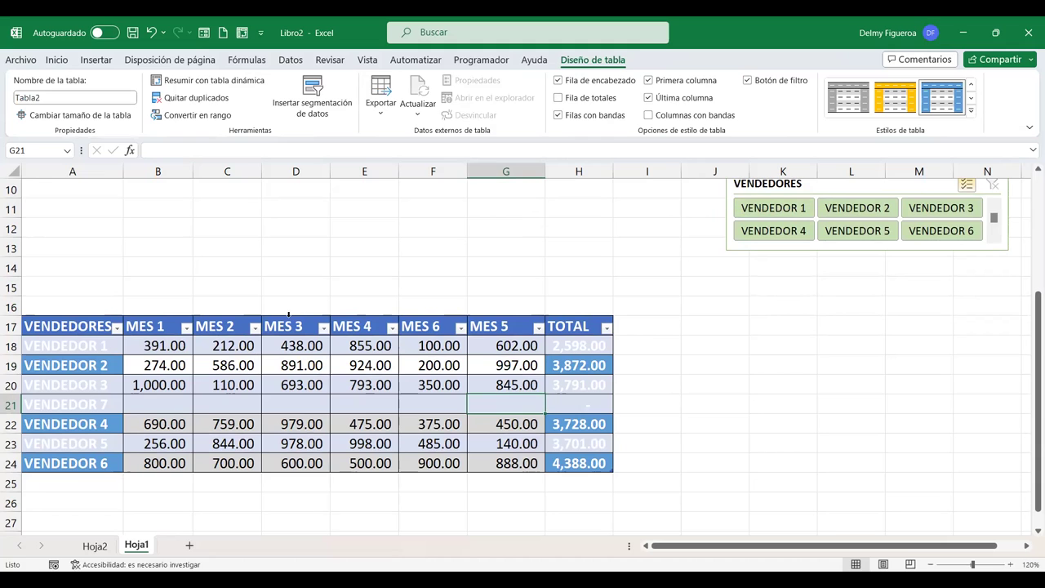
pyautogui.click(347, 235)
pyautogui.click(575, 326)
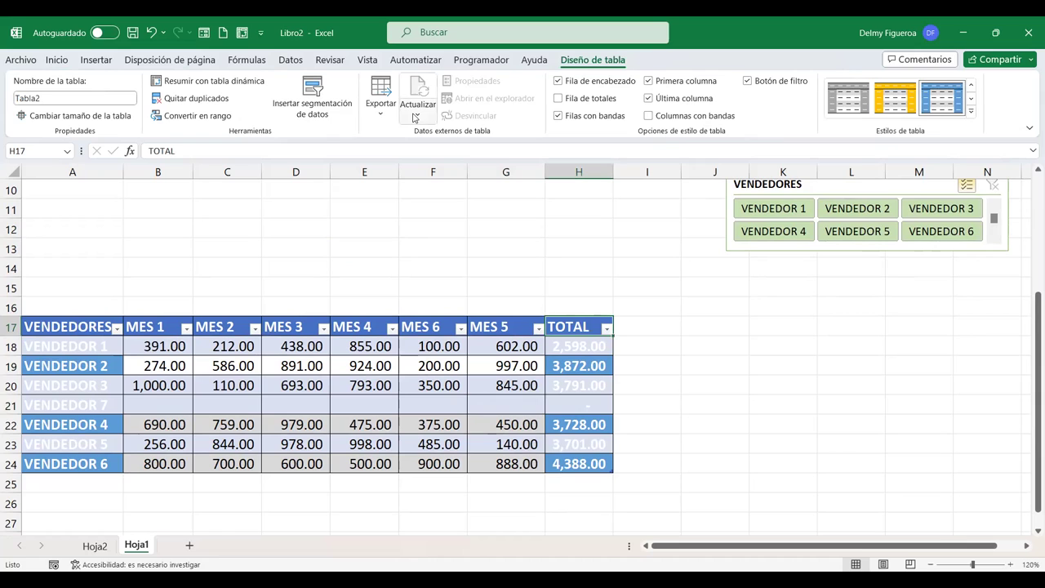
pyautogui.click(417, 102)
pyautogui.click(478, 375)
pyautogui.scroll(5, 394, 382)
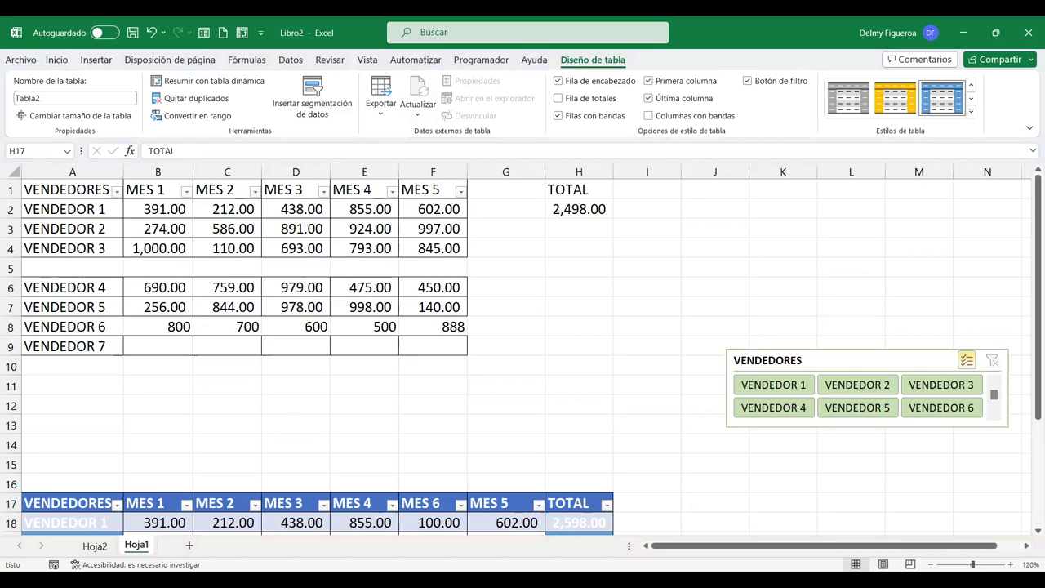
# - Compare the plain range with the formatted table below it, examining the MES columns, the TOTAL cells and the VENDEDOR 7 row
pyautogui.click(186, 411)
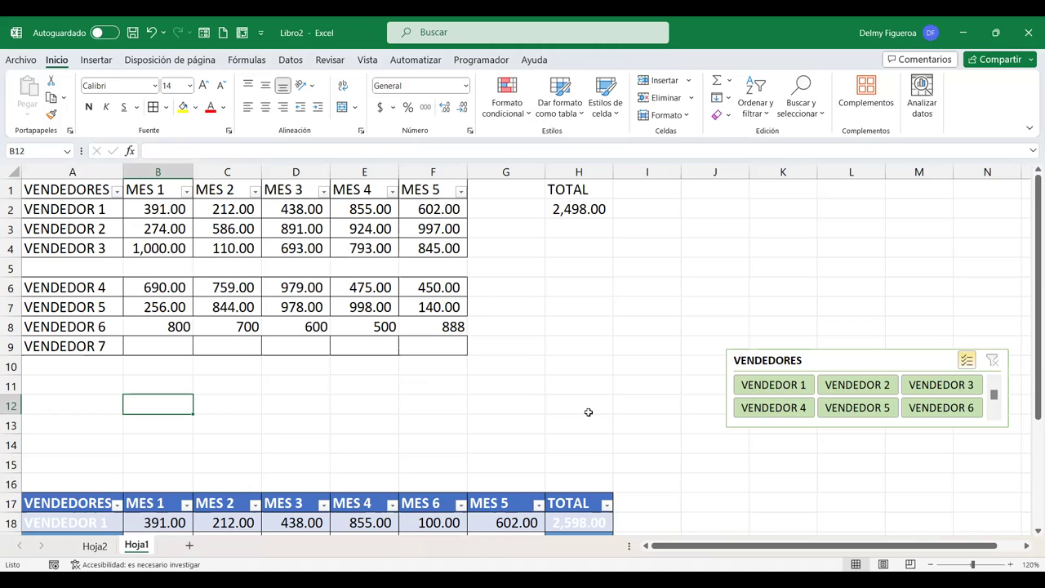
pyautogui.click(583, 386)
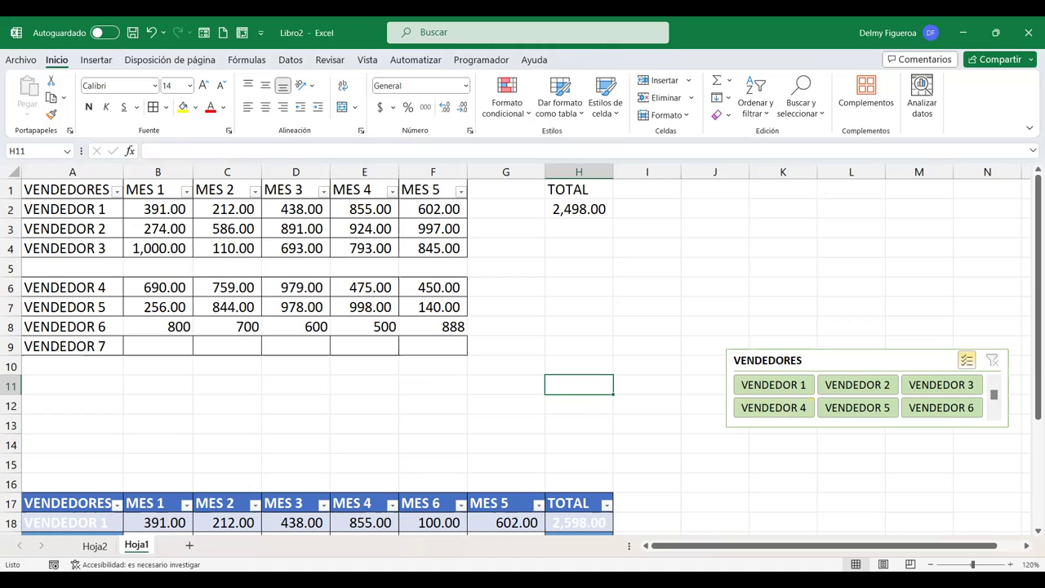
pyautogui.click(630, 209)
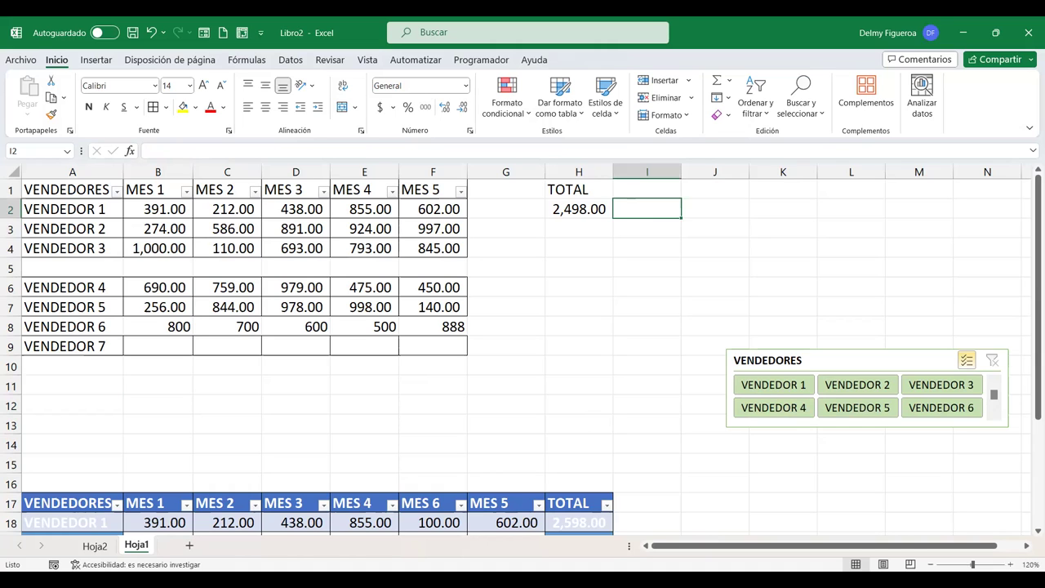
pyautogui.click(523, 425)
pyautogui.scroll(-2, 523, 425)
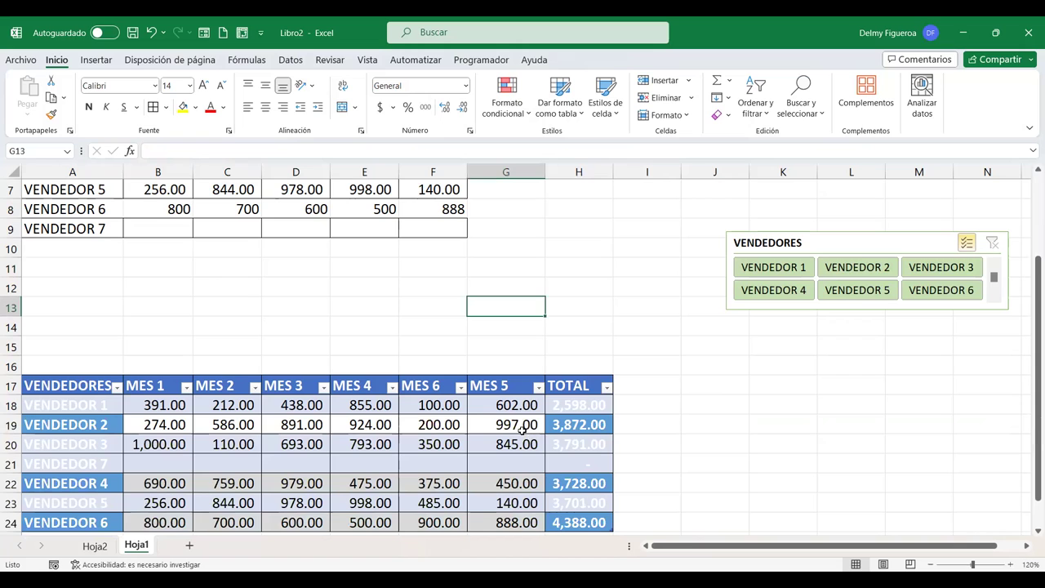
pyautogui.click(523, 424)
pyautogui.scroll(-1, 619, 504)
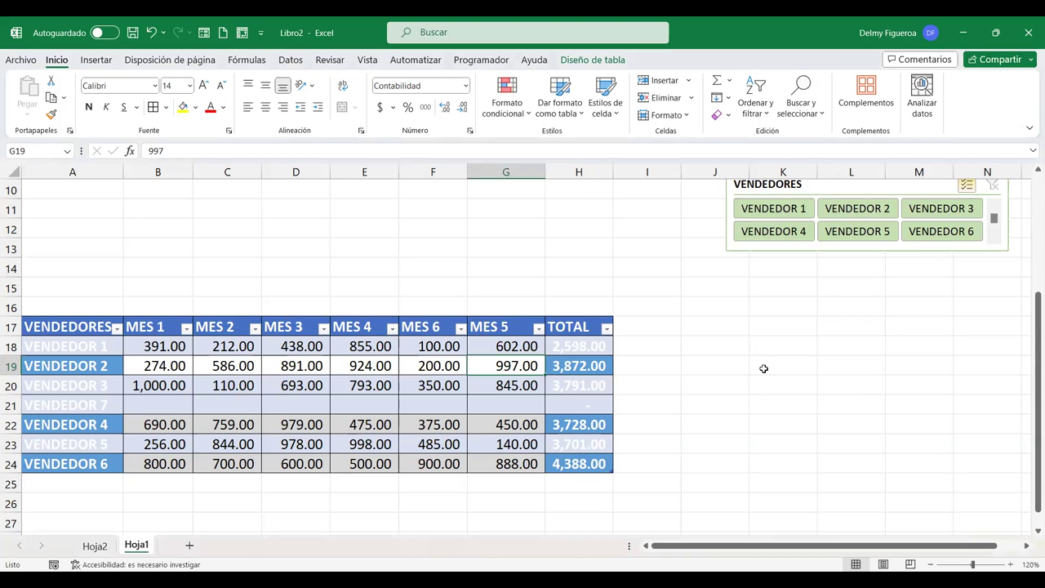
pyautogui.scroll(3, 763, 366)
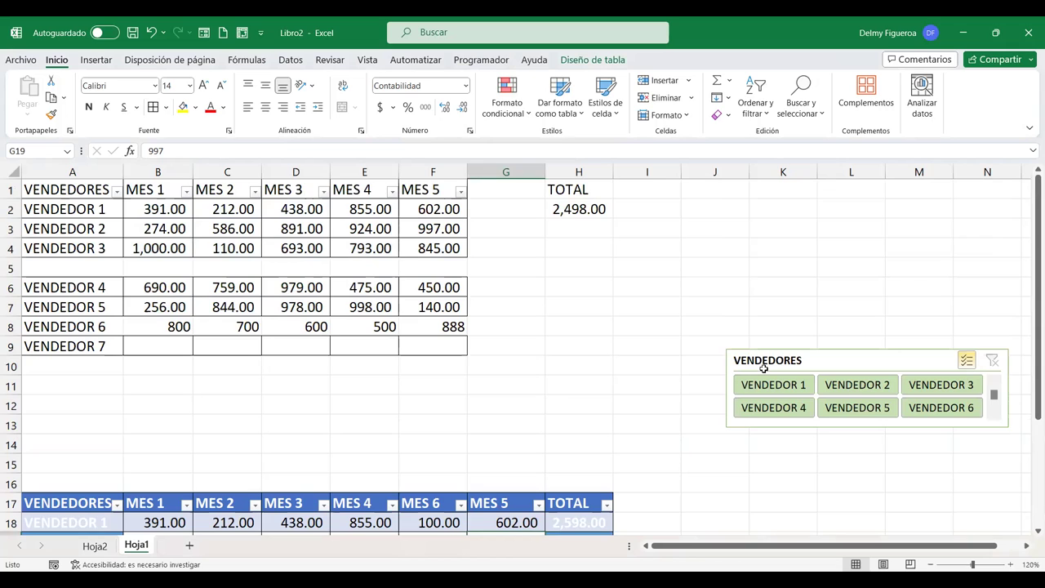
pyautogui.scroll(-3, 763, 367)
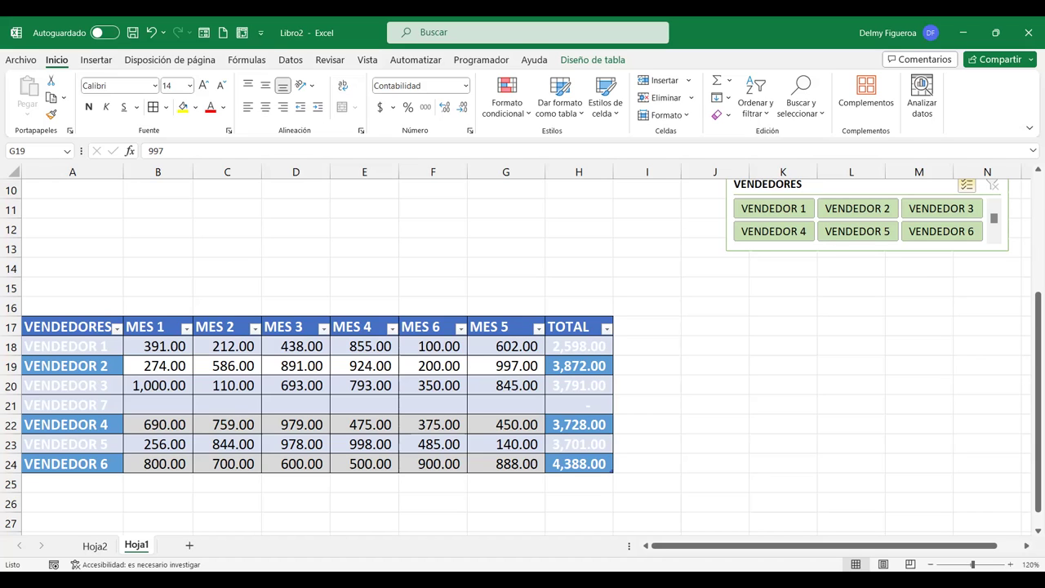
pyautogui.click(201, 405)
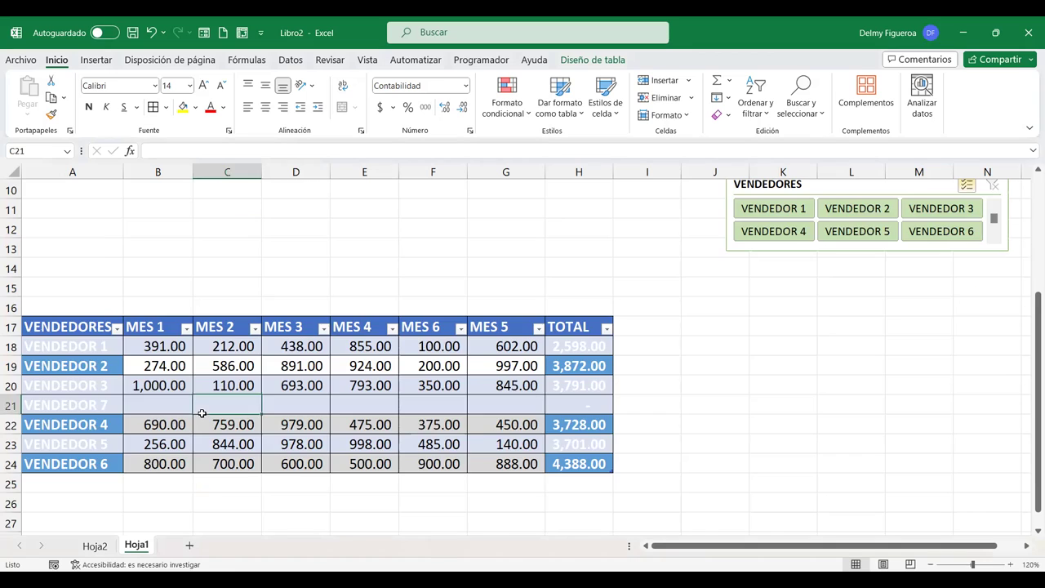
# - Highlight the whole plain range A1:F9, headers and VENDEDOR 7 row included, and return to the formatted table
pyautogui.scroll(3, 201, 400)
pyautogui.moveTo(65, 189); pyautogui.dragTo(432, 326)
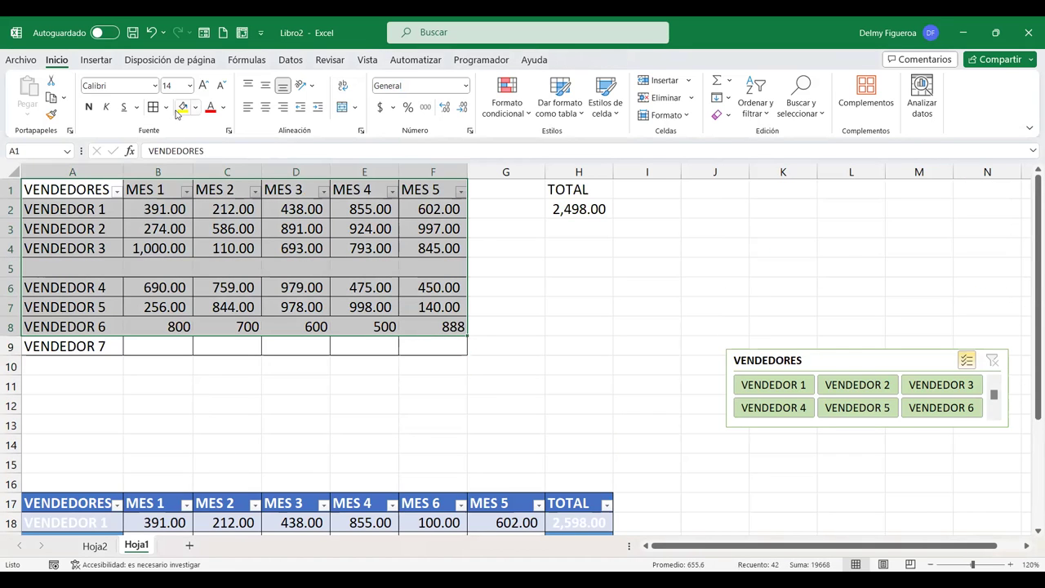
pyautogui.moveTo(64, 189); pyautogui.dragTo(431, 350)
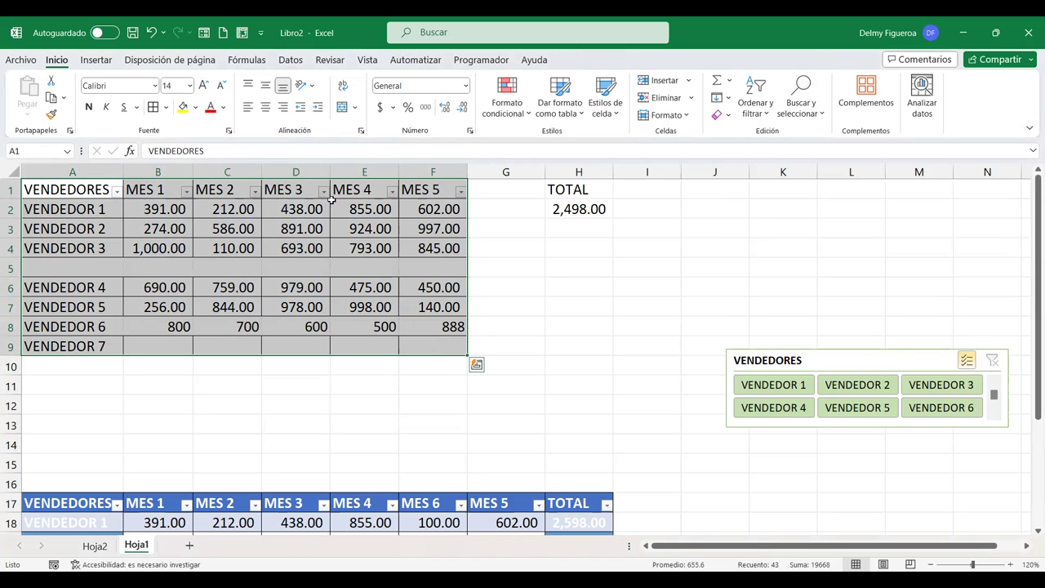
pyautogui.scroll(-2, 371, 415)
pyautogui.click(372, 413)
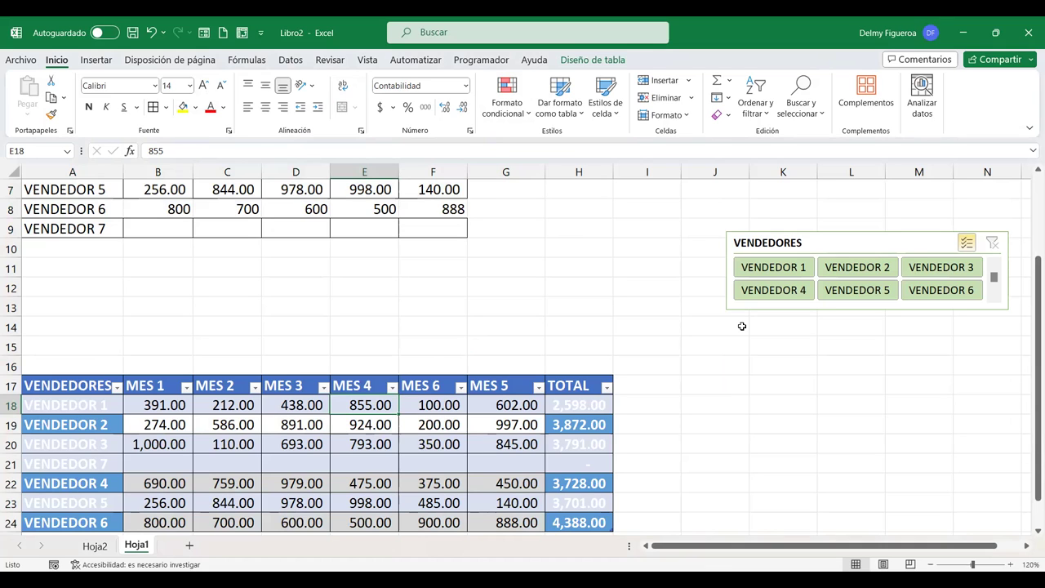
# - Move the formatted table's MES 3 and MES 4 columns together, headers included, between MES 1 and MES 2, then deselect them
pyautogui.scroll(-2, 726, 331)
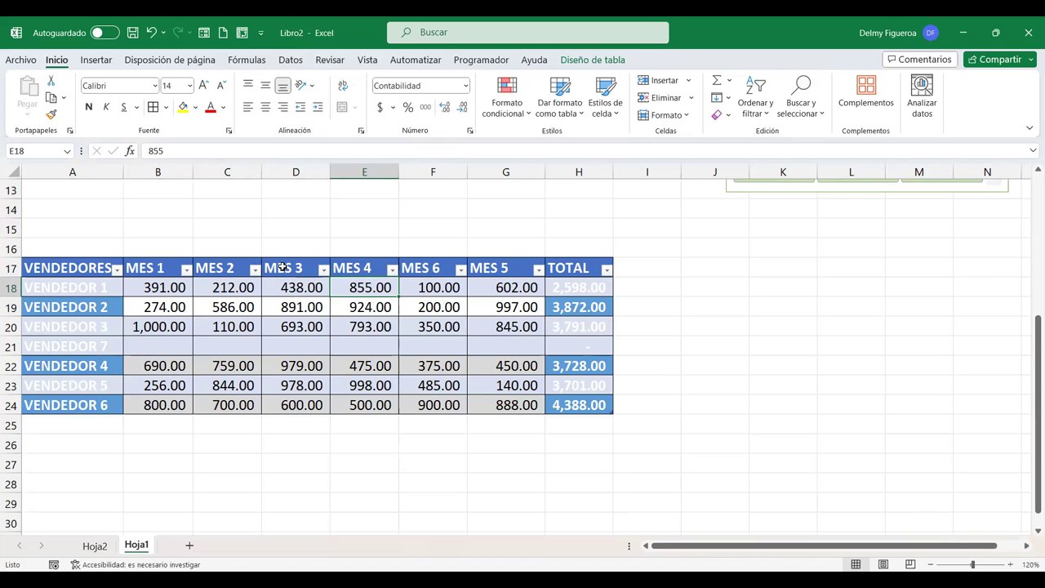
pyautogui.moveTo(283, 268); pyautogui.dragTo(359, 398)
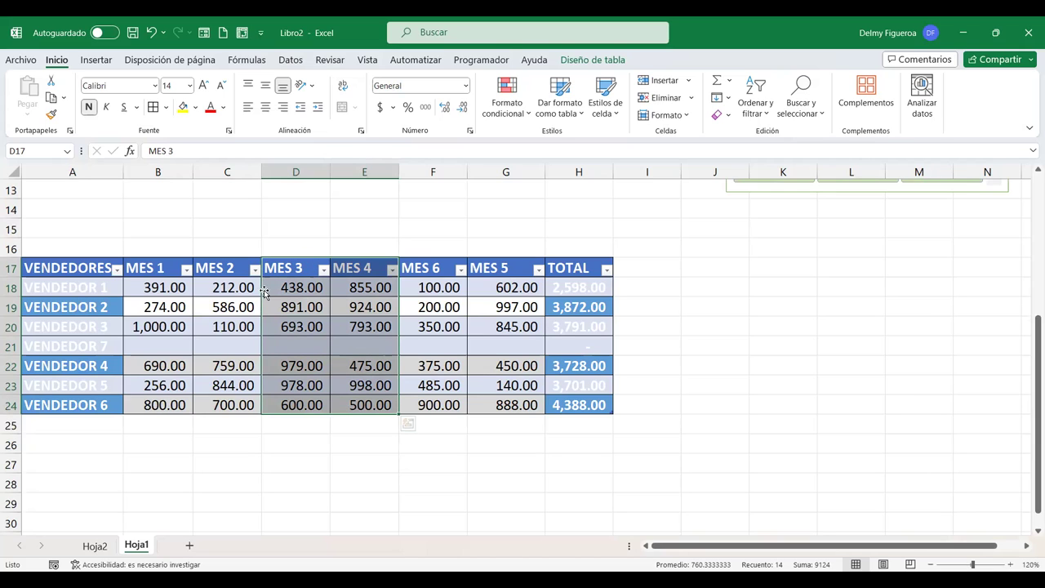
pyautogui.moveTo(284, 258); pyautogui.dragTo(346, 264)
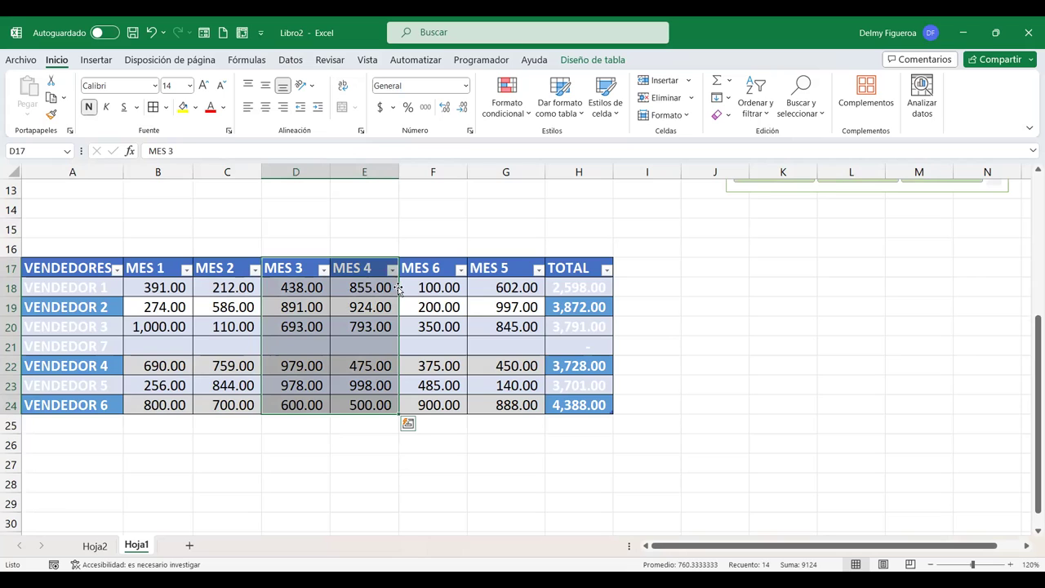
pyautogui.moveTo(399, 290); pyautogui.dragTo(203, 288)
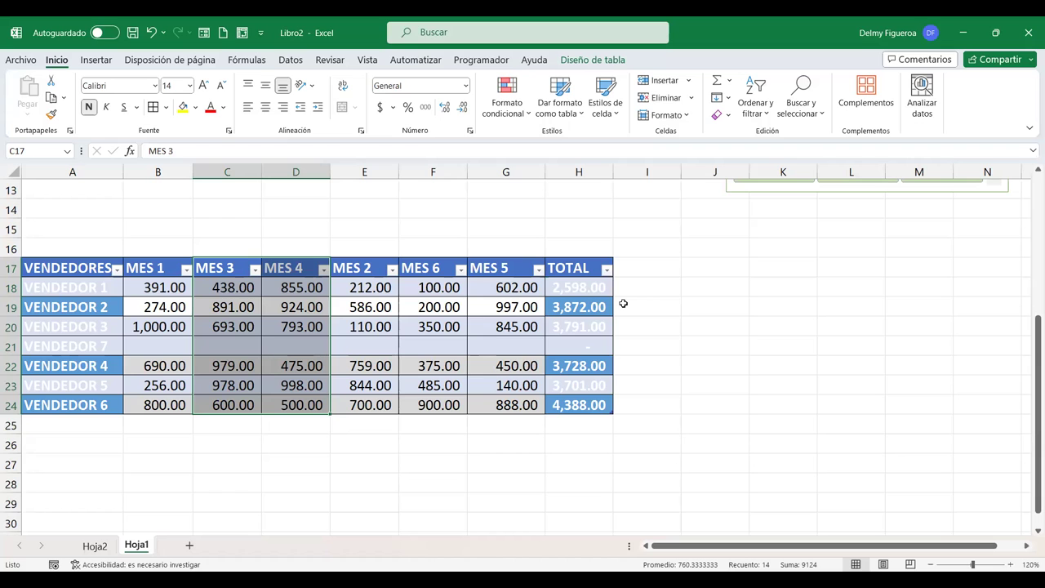
pyautogui.click(722, 268)
pyautogui.scroll(1, 724, 270)
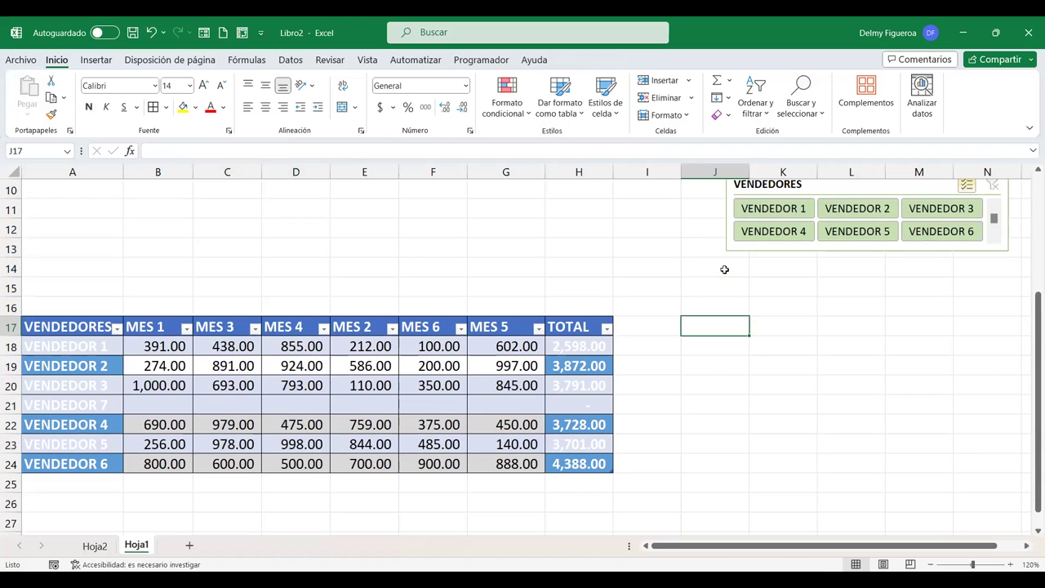
pyautogui.scroll(3, 725, 269)
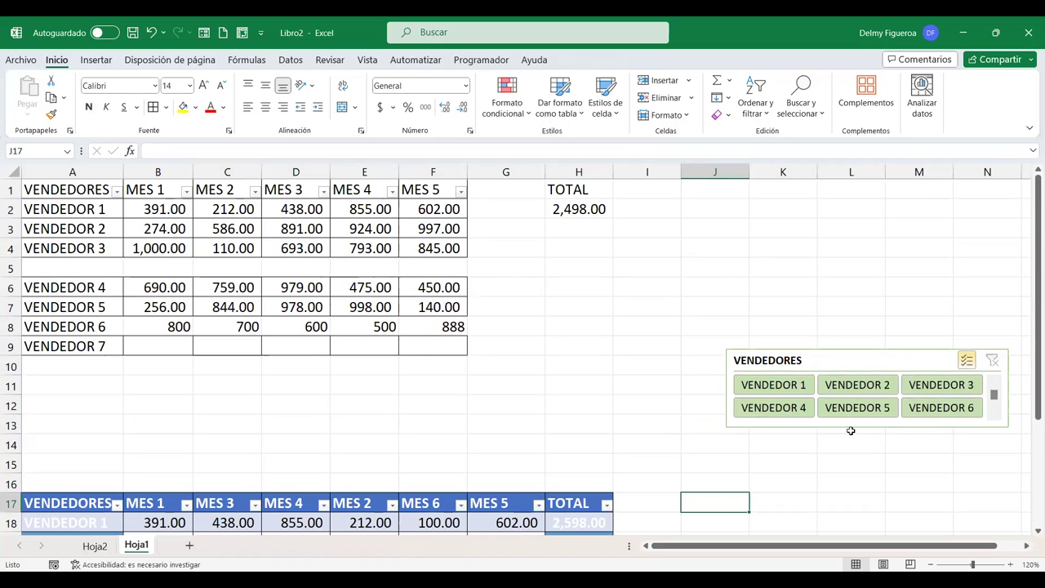
pyautogui.click(598, 260)
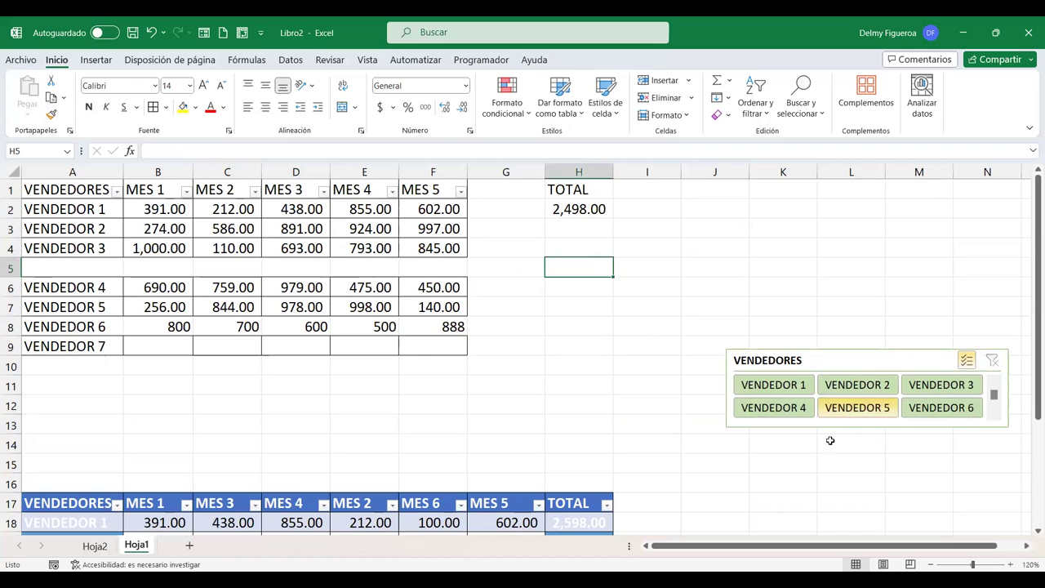